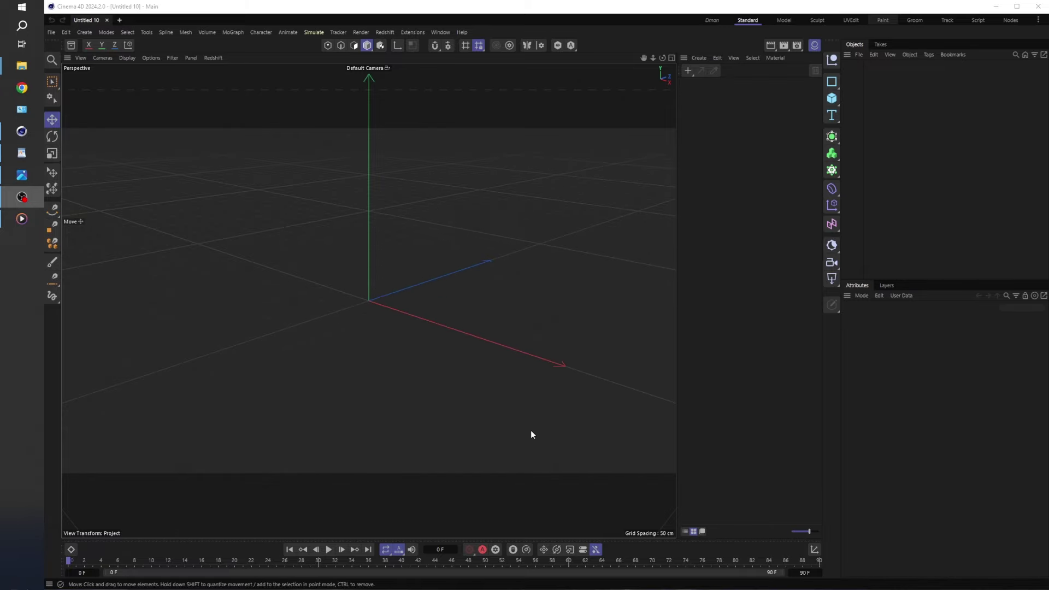
Switch to Media Player, play the Cloth Burn Multi clip as reference, and return to Cinema 4D.
click(21, 221)
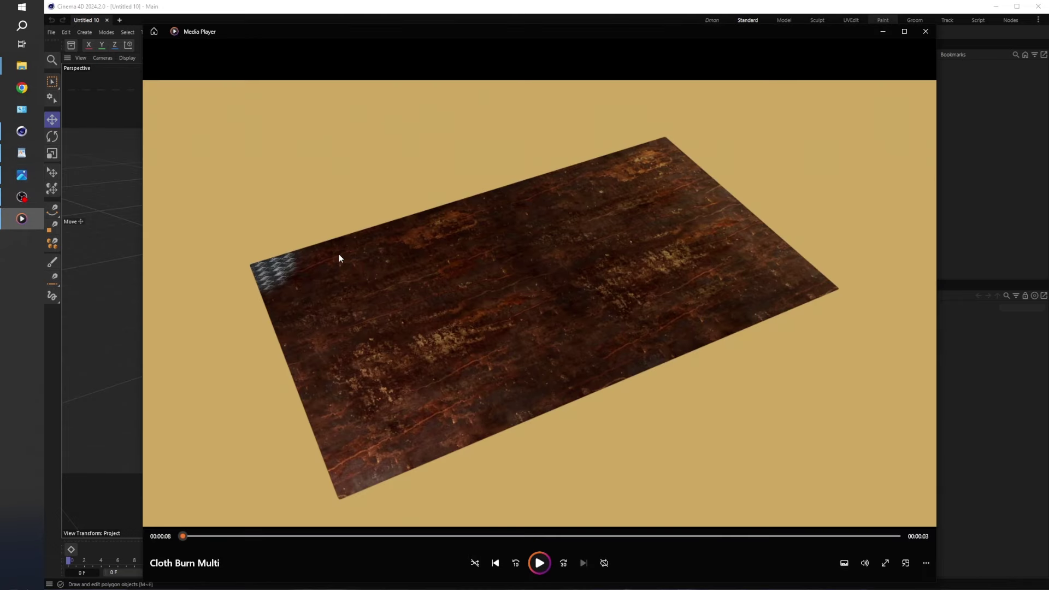
click(539, 563)
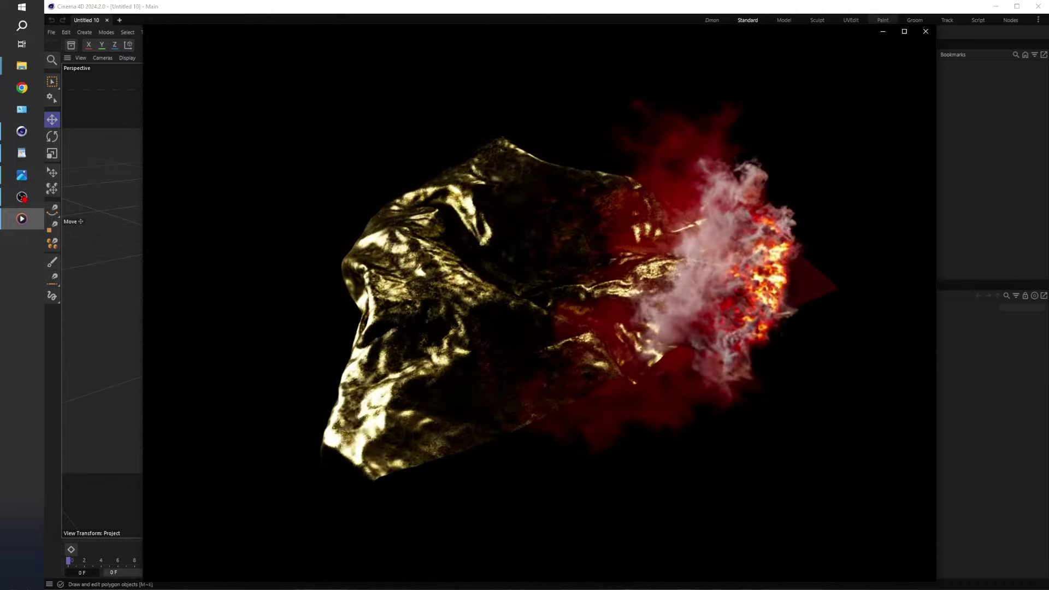
mouse_move(251, 536)
mouse_down()
mouse_move(328, 531)
mouse_move(376, 514)
mouse_move(788, 520)
mouse_move(614, 553)
mouse_move(162, 539)
mouse_up()
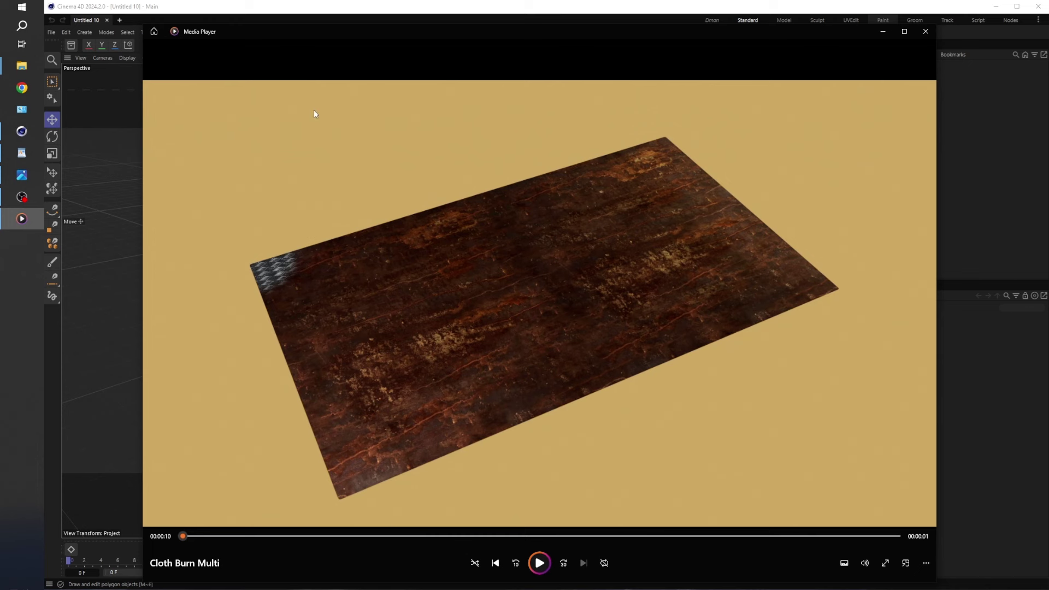
click(882, 31)
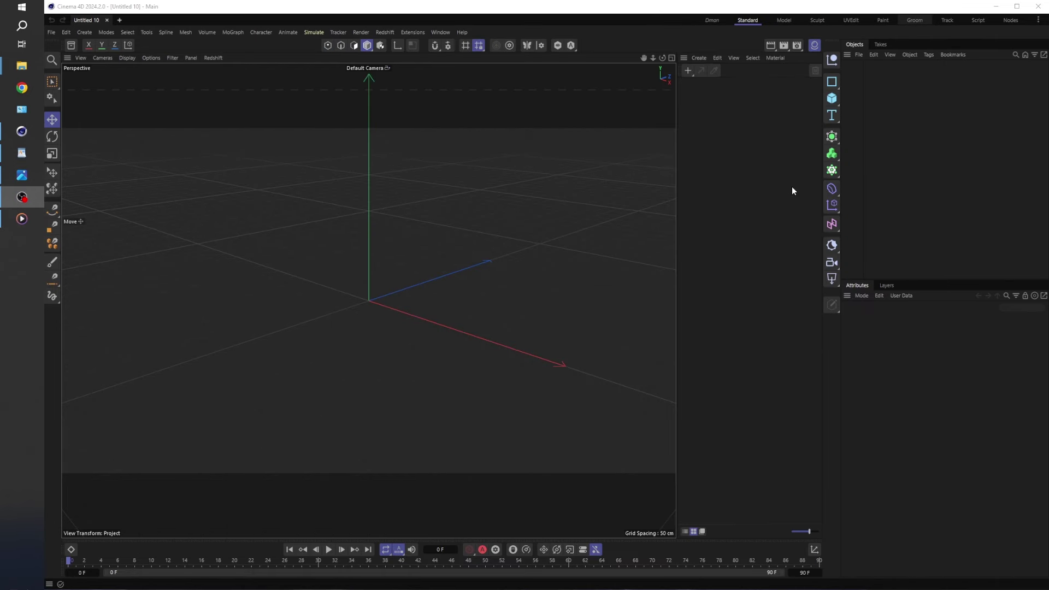
click(753, 285)
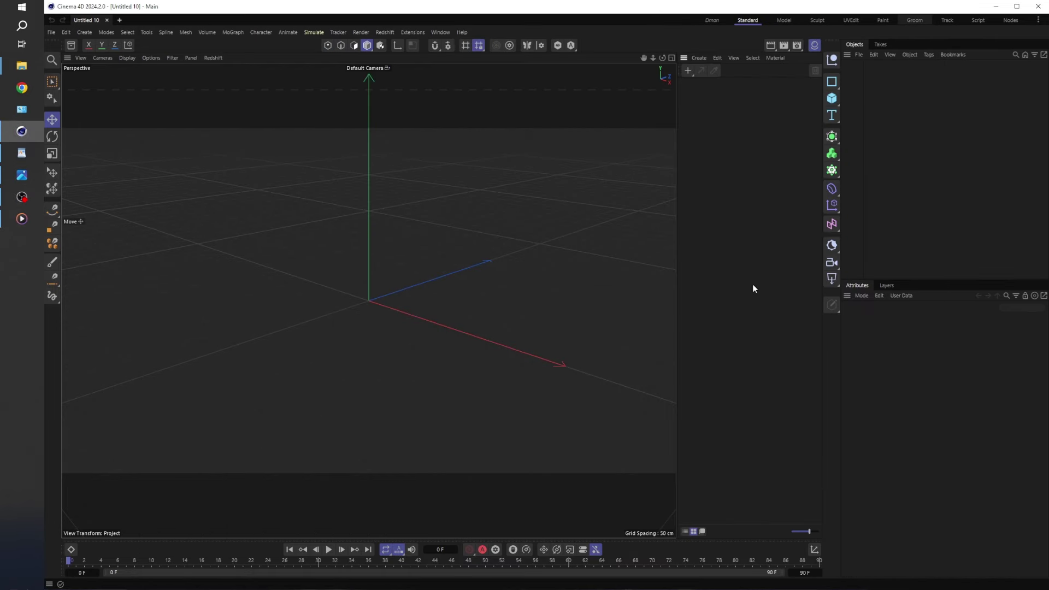
Set the project's simulation gravity to 0 cm and its simulation scene scale to 10 cm.
key(ctrl+d)
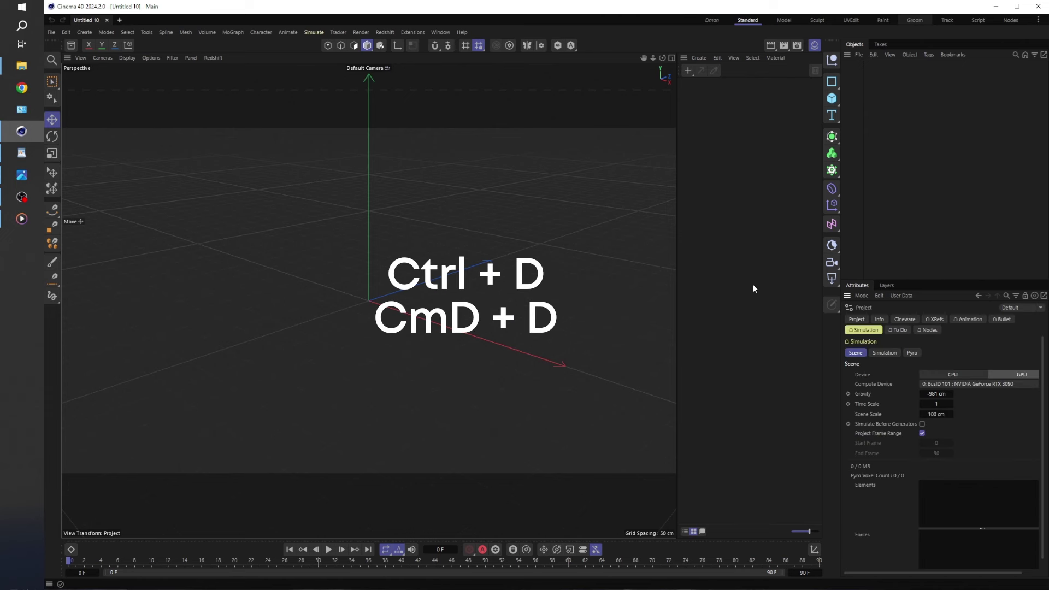
click(857, 320)
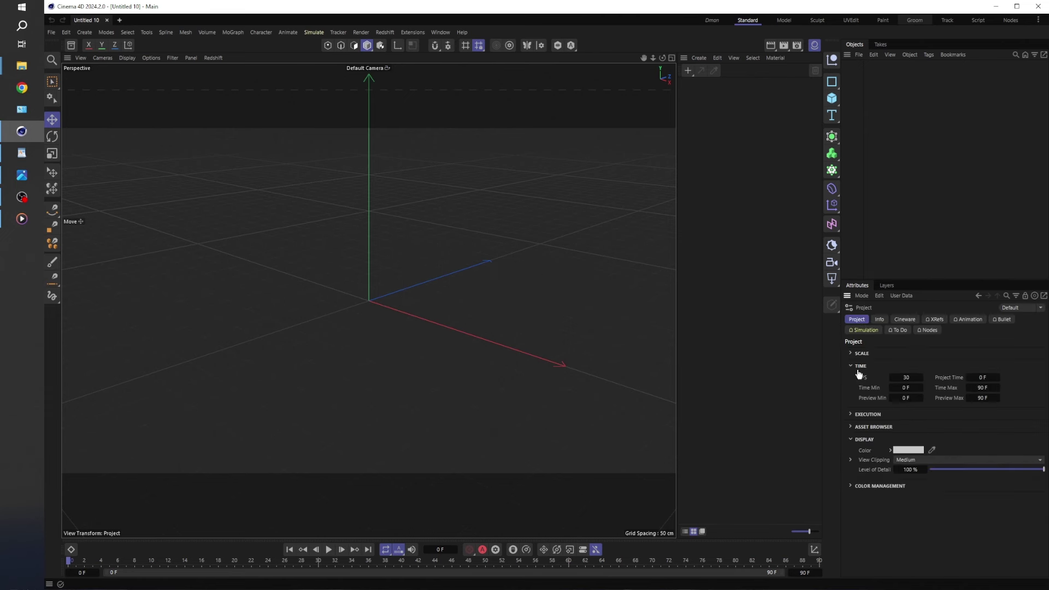
click(863, 330)
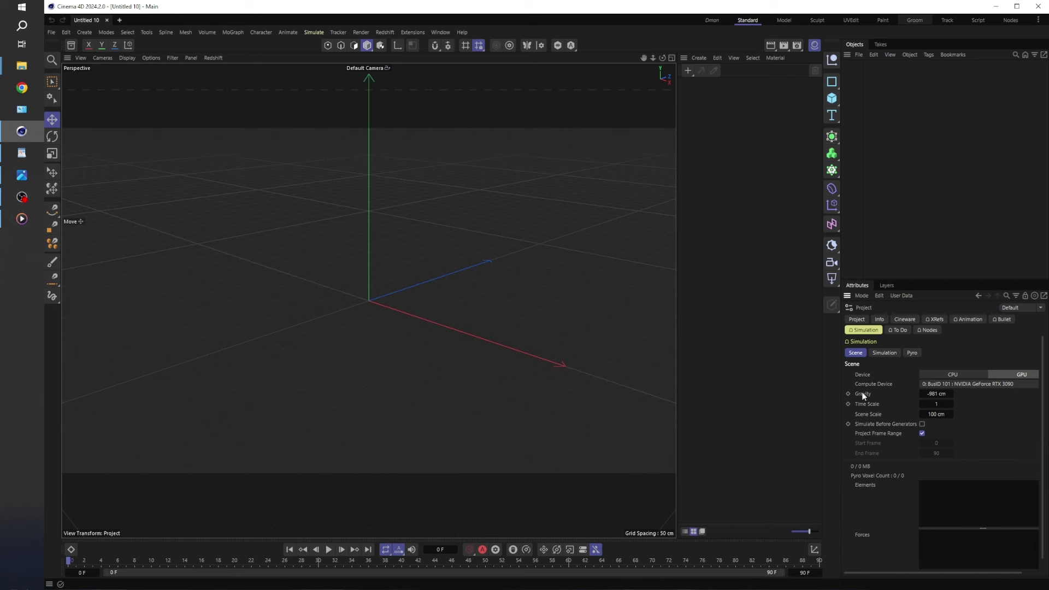
click(939, 393)
text(0)
key(Return)
click(933, 414)
text(10)
key(Return)
click(756, 230)
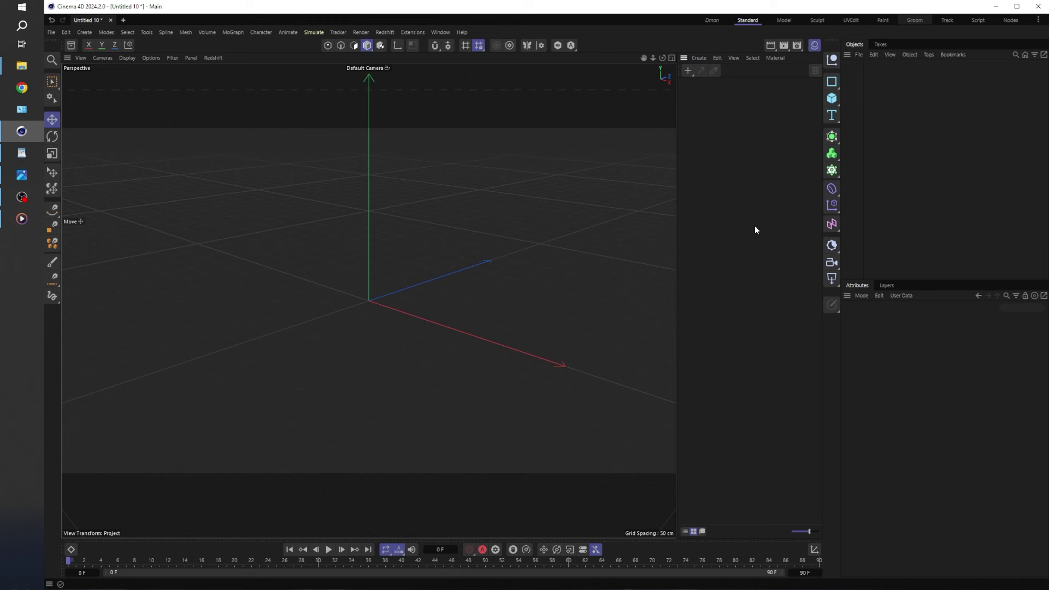
Add a Plane primitive and display the viewport with Gouraud Shading (Lines).
click(831, 98)
click(878, 131)
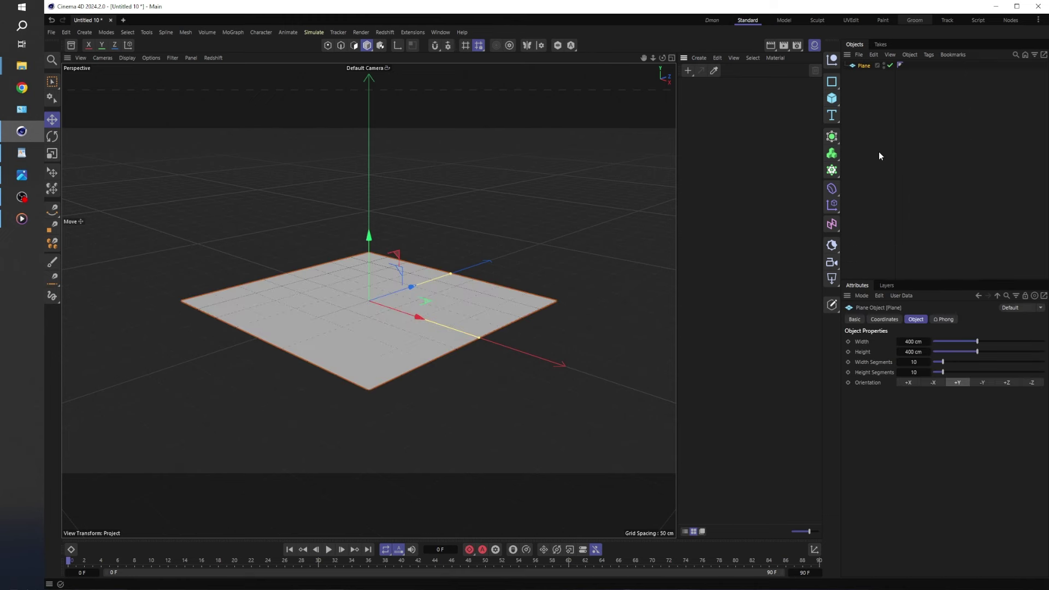
alt+drag(329, 326, 391, 293)
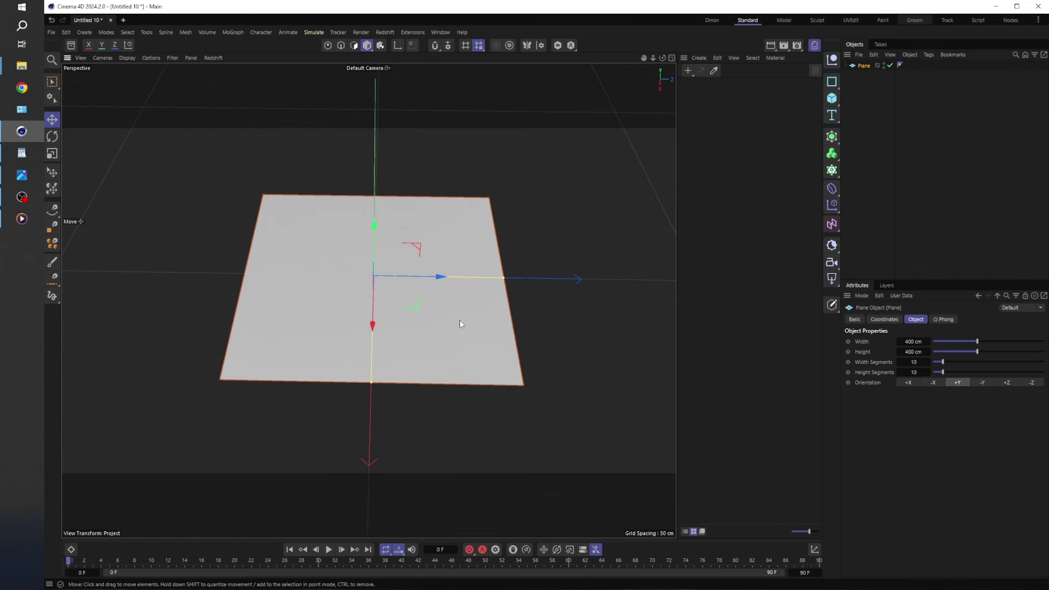
click(128, 59)
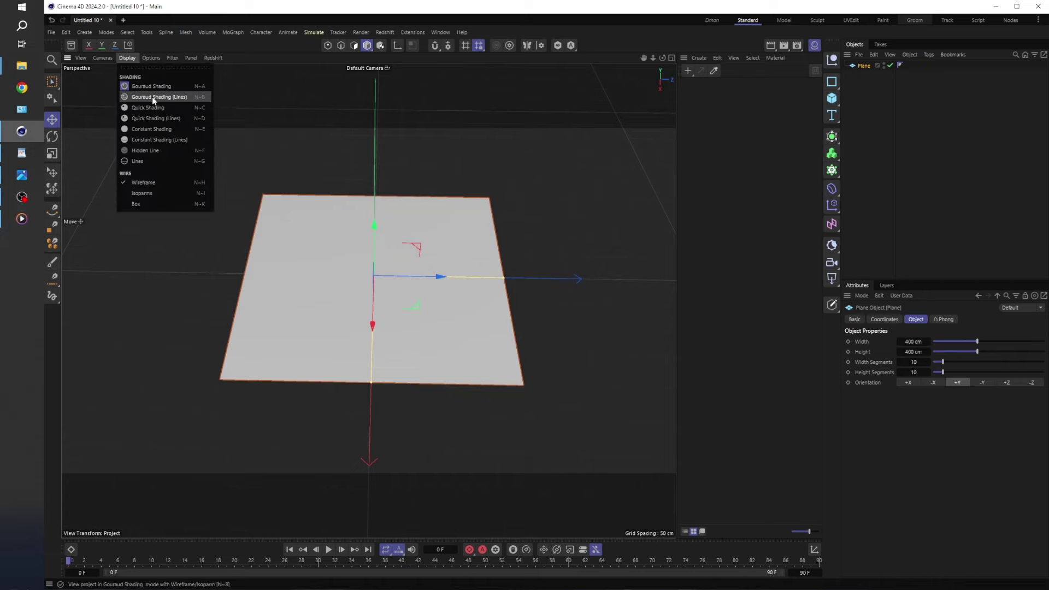
click(153, 98)
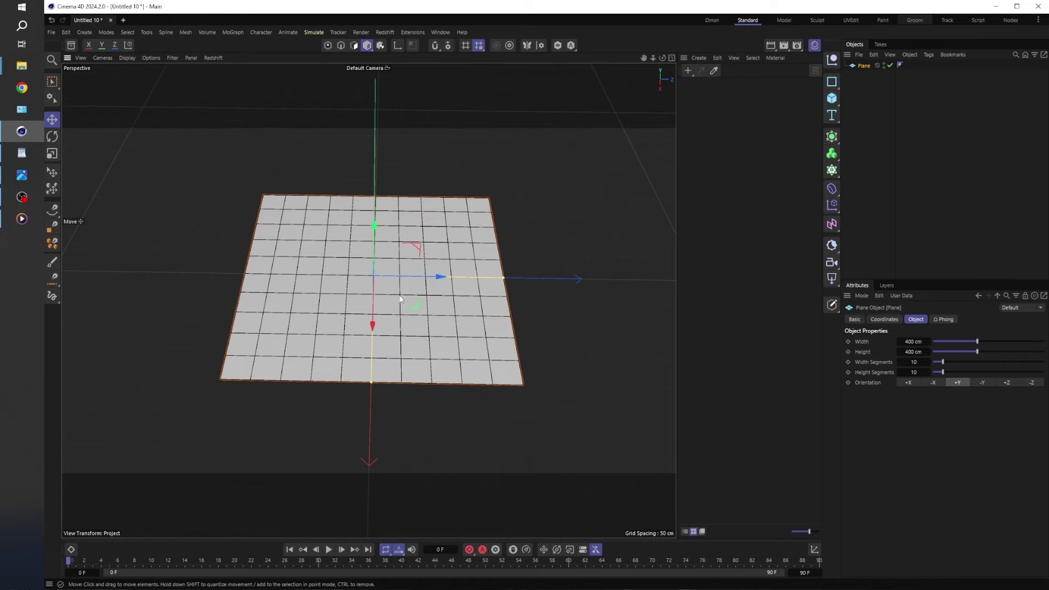
alt+drag(384, 325, 450, 299)
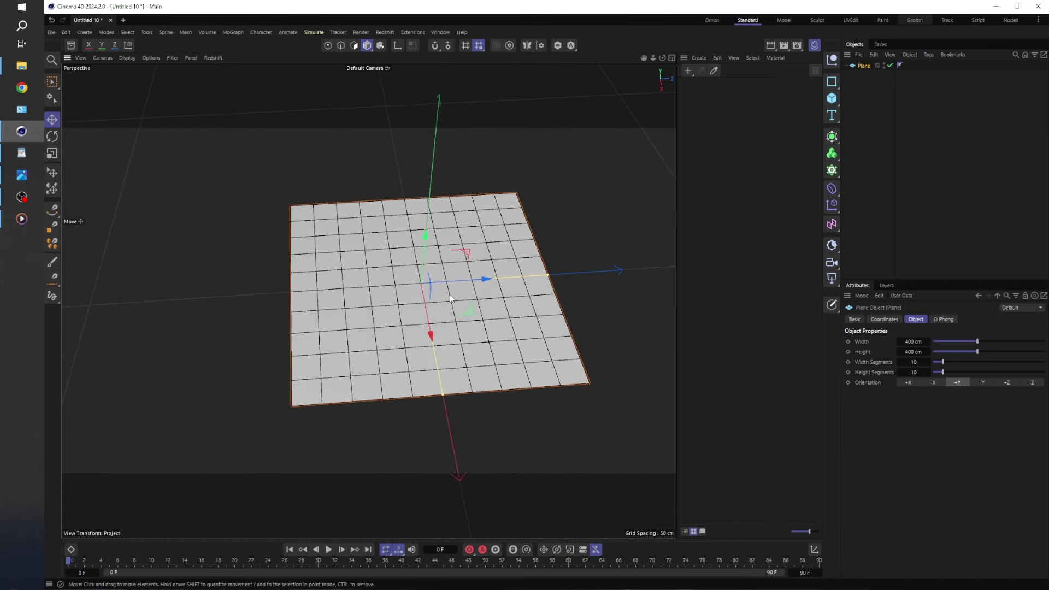
drag(547, 275, 675, 263)
double_click(913, 352)
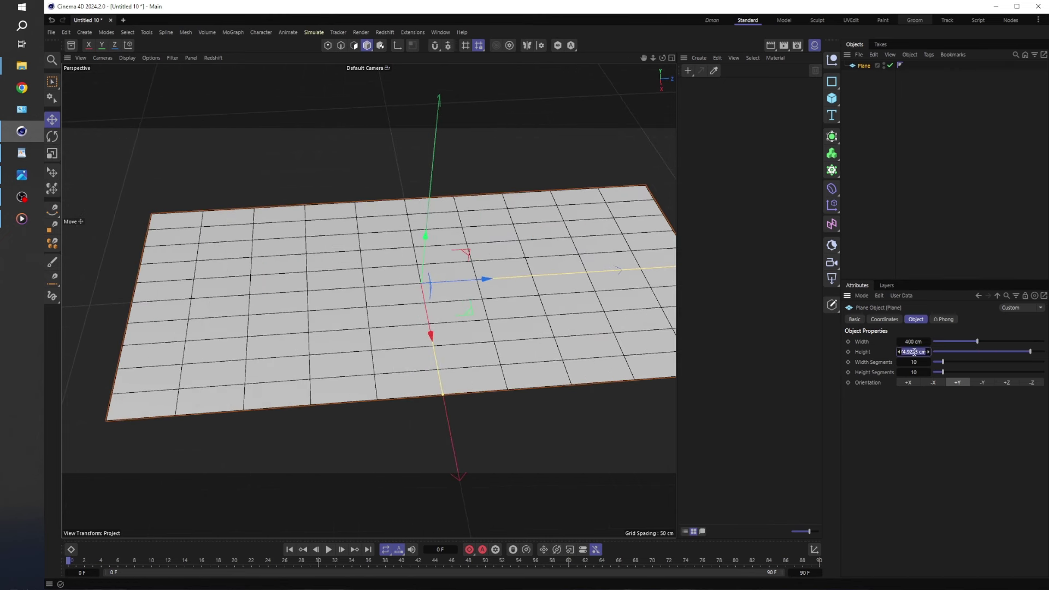
text(100)
key(Return)
Set the plane's height to 1000 cm and its width to 600 cm.
double_click(913, 352)
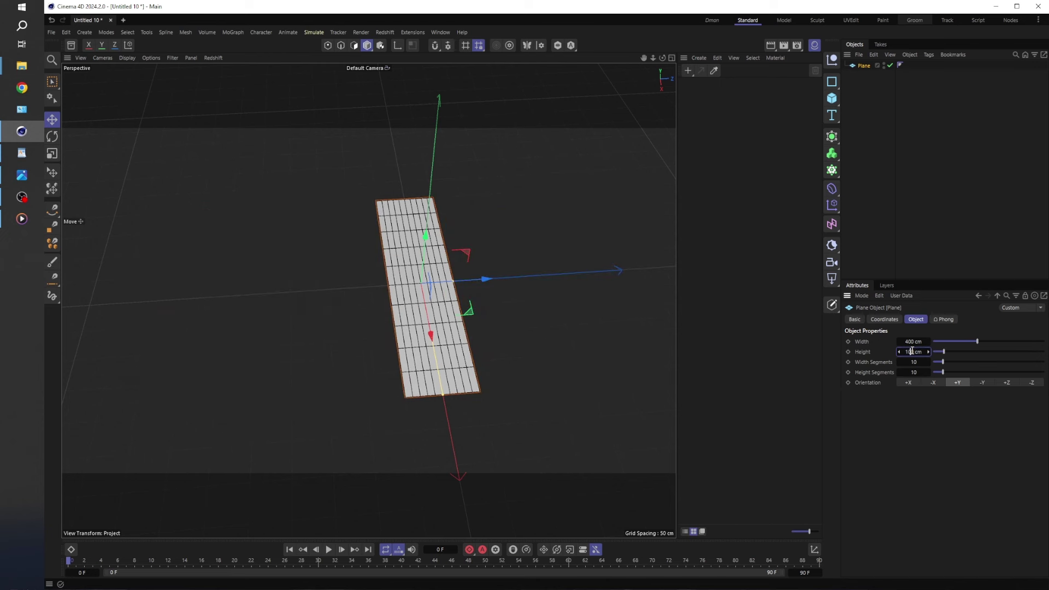
text(1000)
key(Return)
double_click(910, 342)
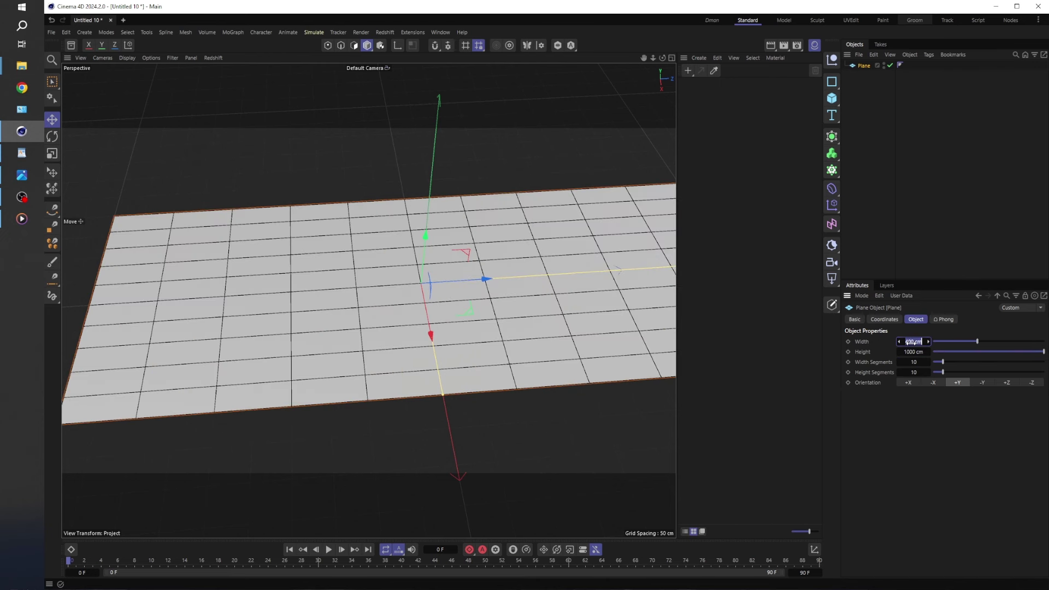
text(600)
key(Return)
Subdivide the plane with 80 width segments and 120 height segments.
scroll(461, 273, down, 6)
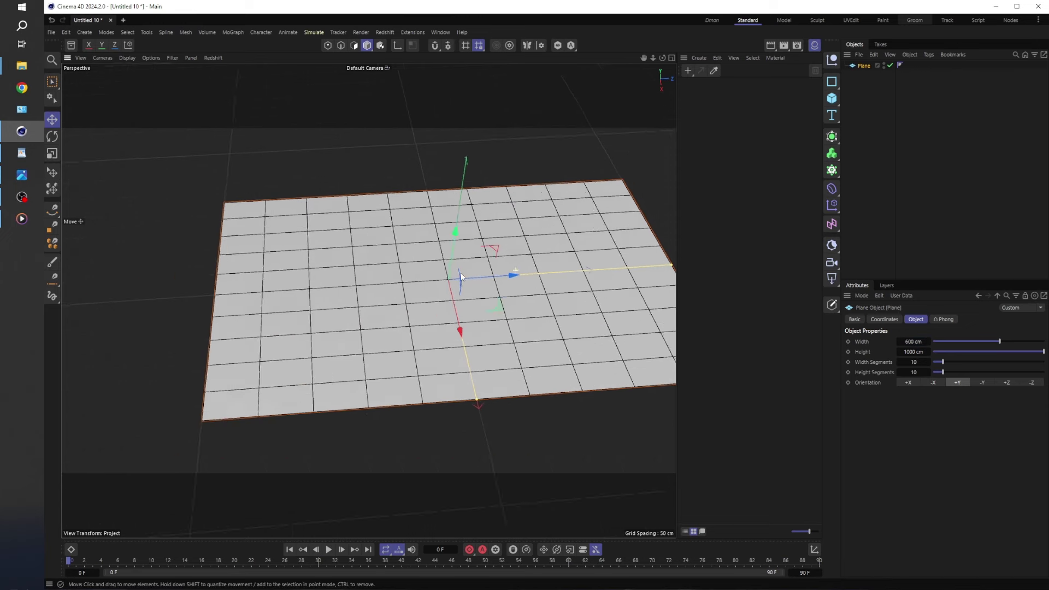
alt+drag(353, 293, 368, 286)
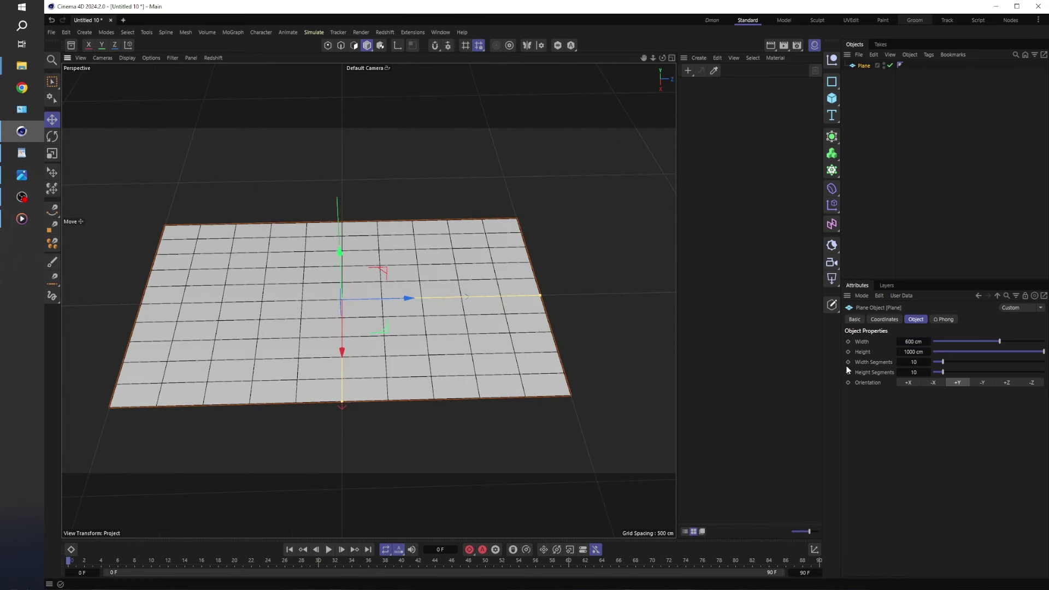
click(912, 362)
text(80)
key(Return)
scroll(490, 361, up, 6)
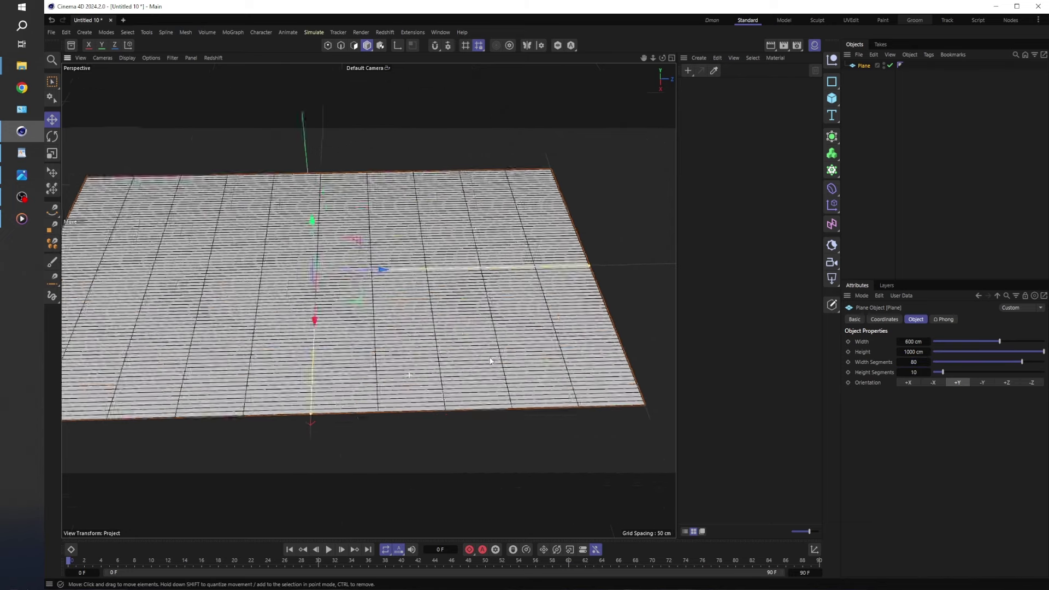
scroll(490, 361, up, 4)
scroll(470, 349, down, 5)
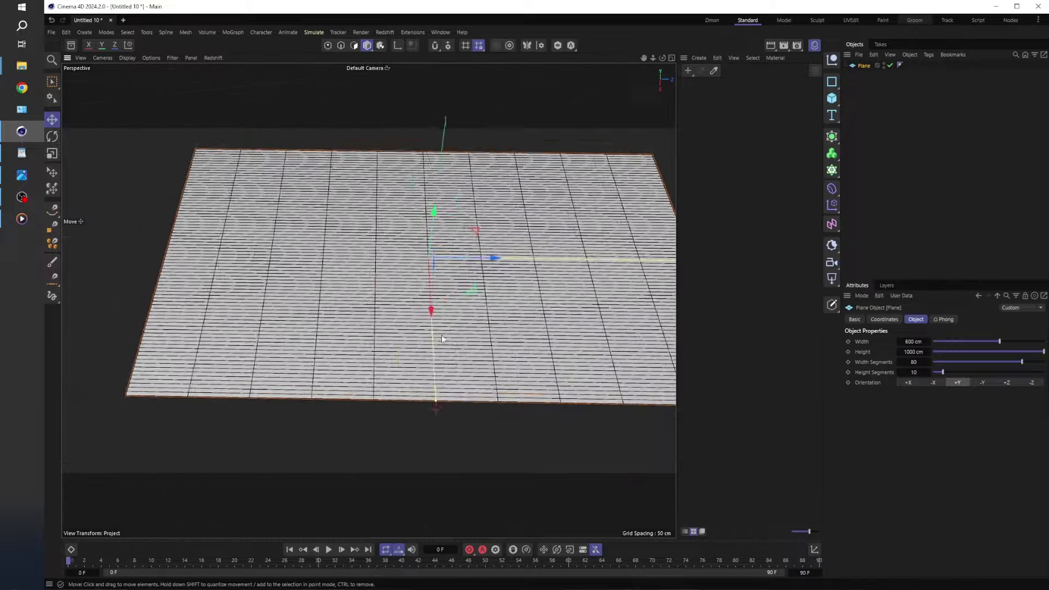
alt+drag(442, 338, 491, 335)
click(922, 374)
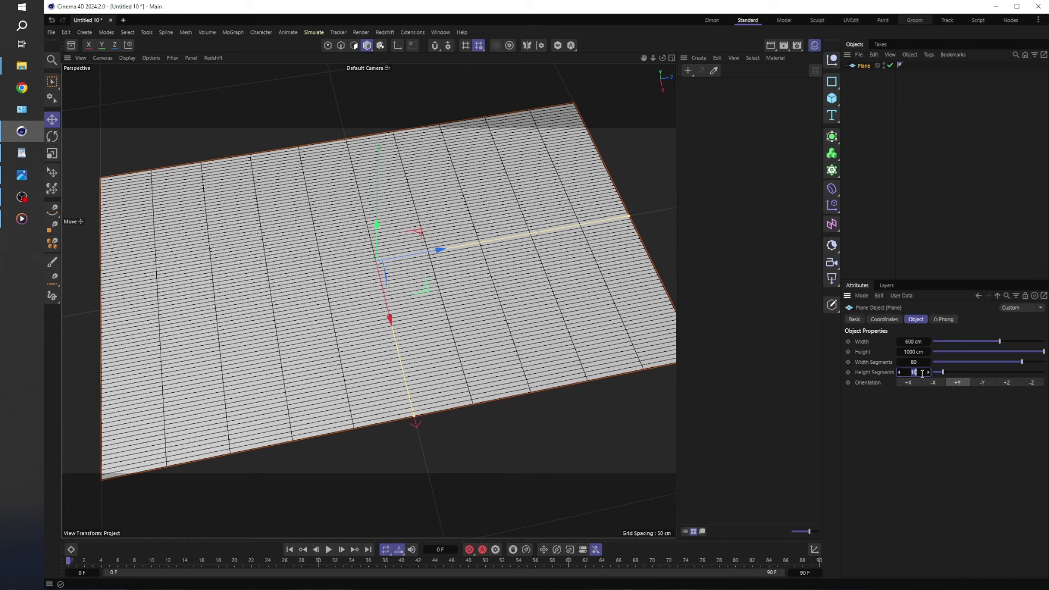
text(120)
key(Return)
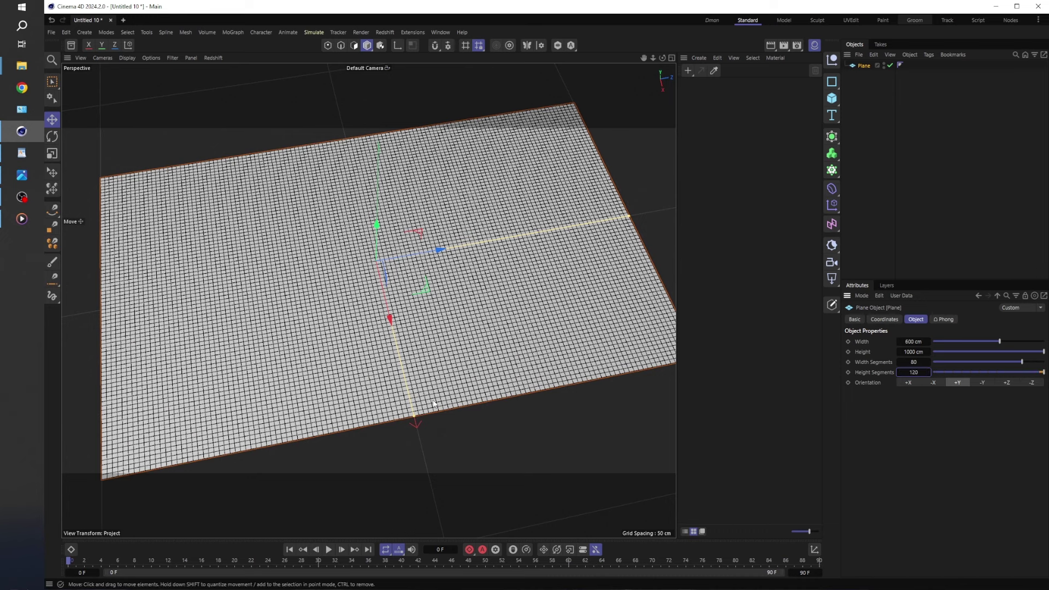
scroll(438, 358, up, 1)
scroll(439, 358, up, 5)
scroll(421, 356, down, 6)
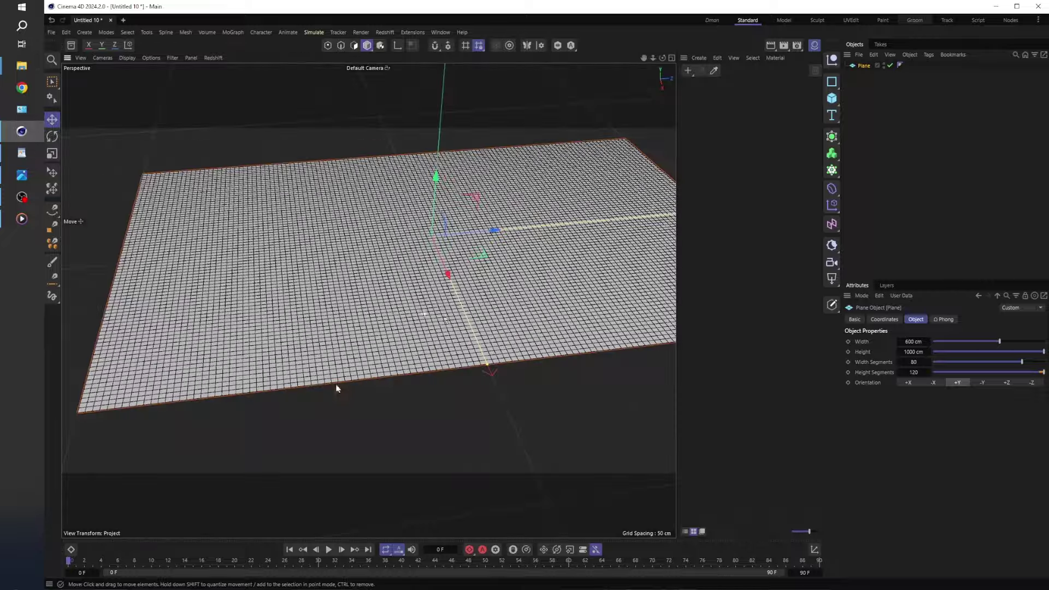
scroll(340, 387, up, 1)
scroll(394, 334, down, 5)
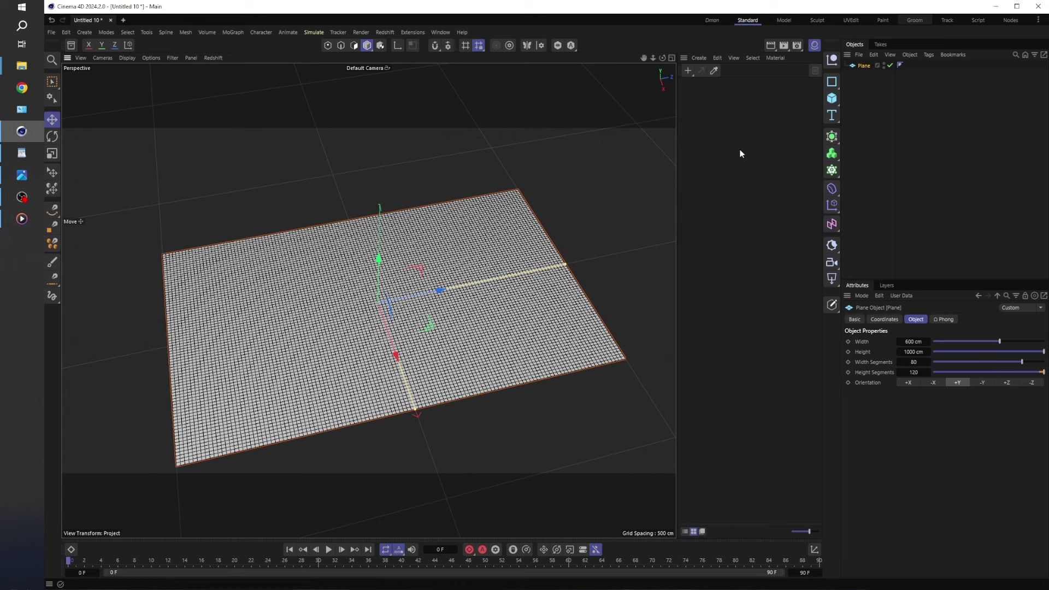
Rename the plane object as Cloth.
double_click(864, 65)
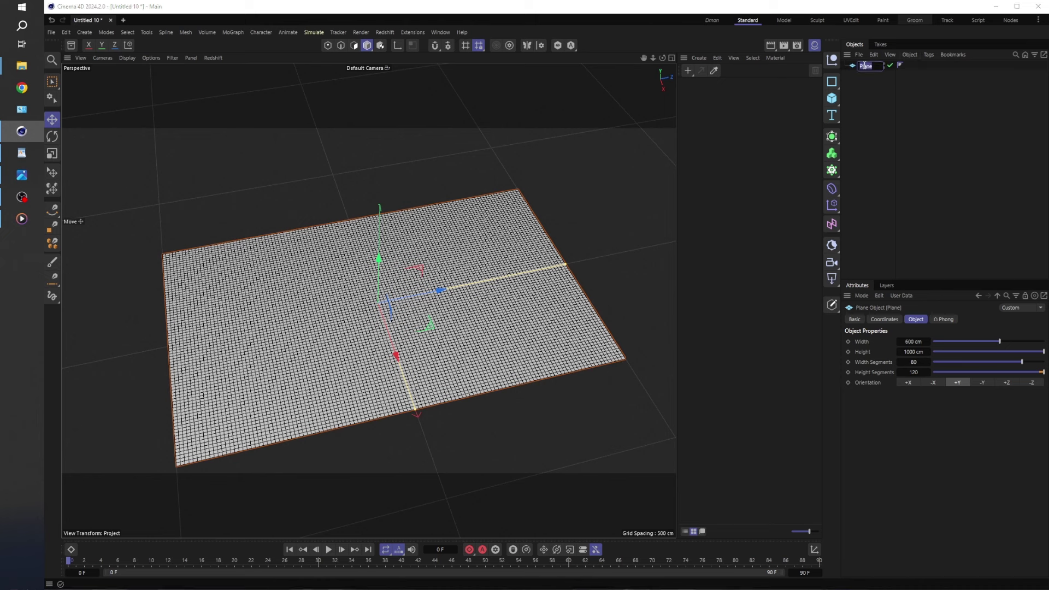
text(Cloth)
key(Return)
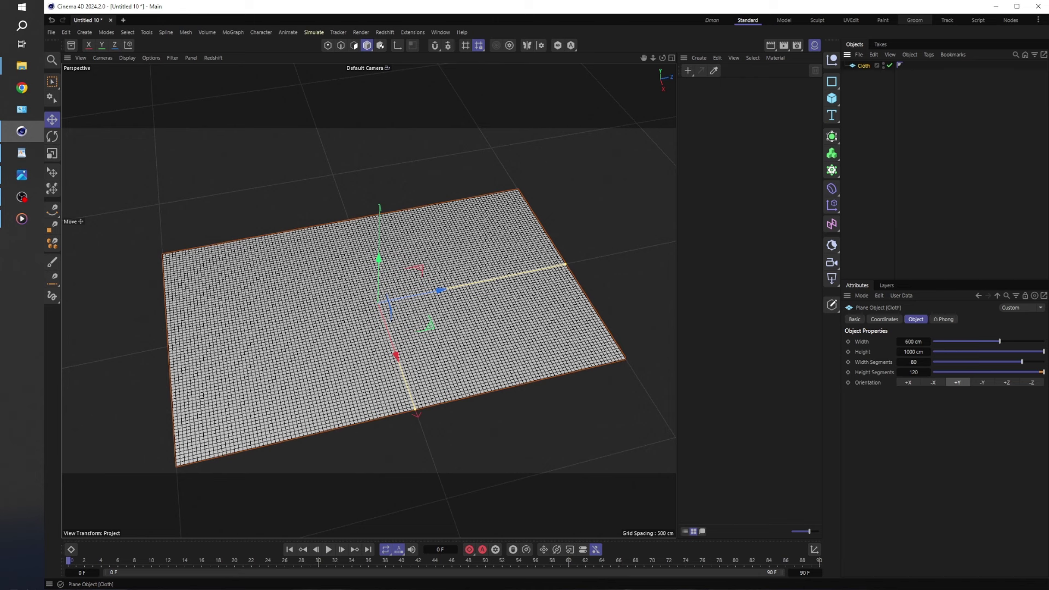
Add a Vertex Map tag to the Cloth object.
right_click(861, 65)
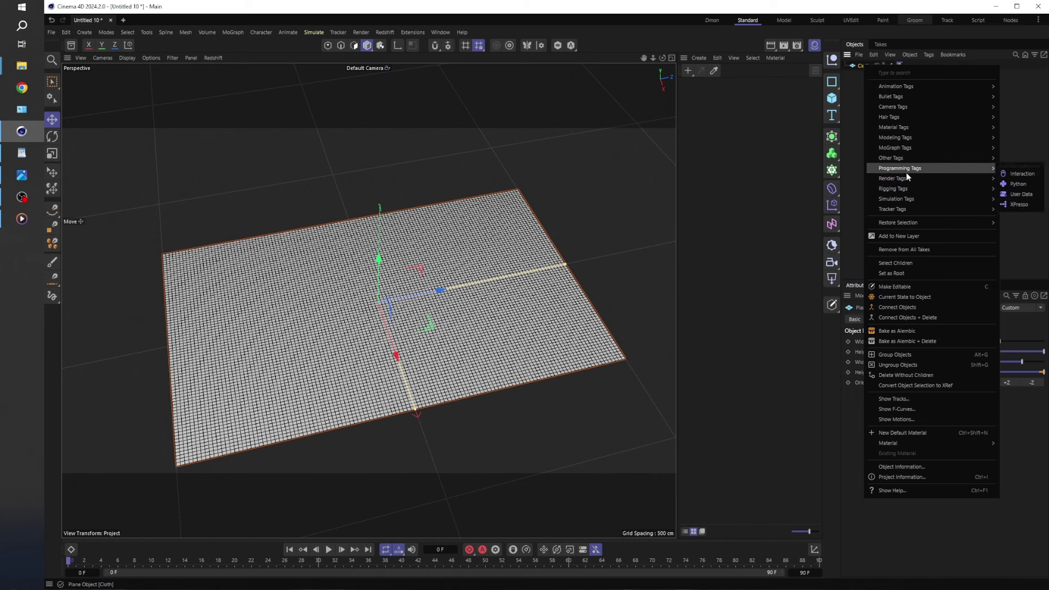
mouse_move(935, 157)
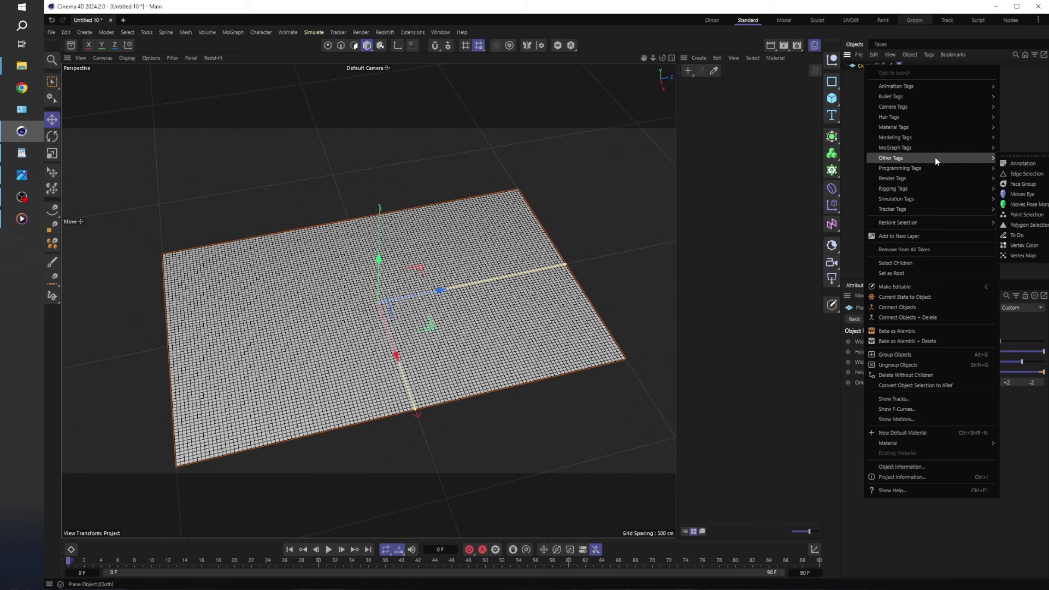
click(1022, 255)
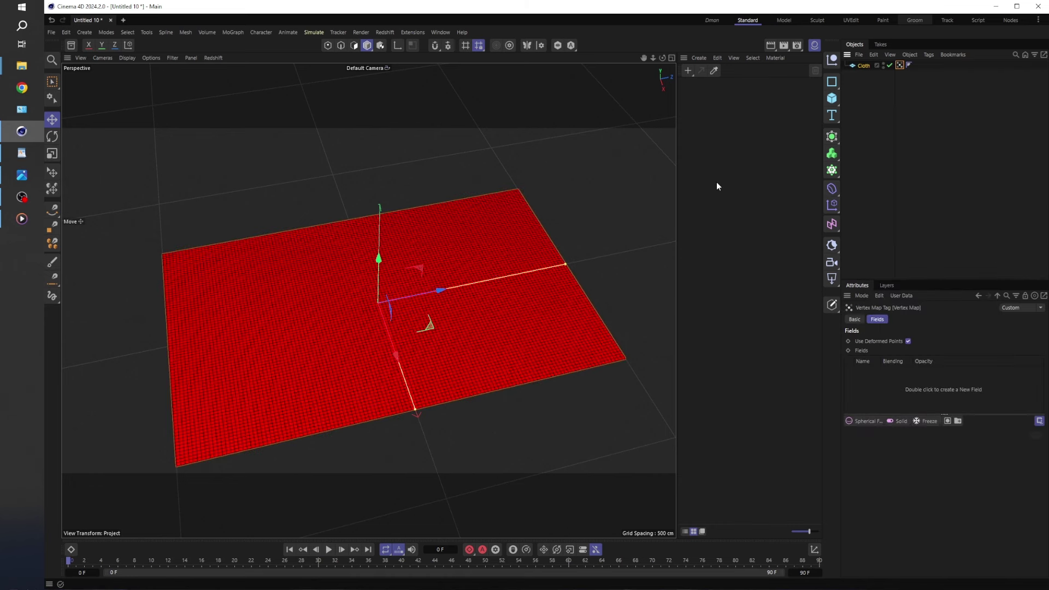
key(h)
alt+drag(568, 254, 401, 270)
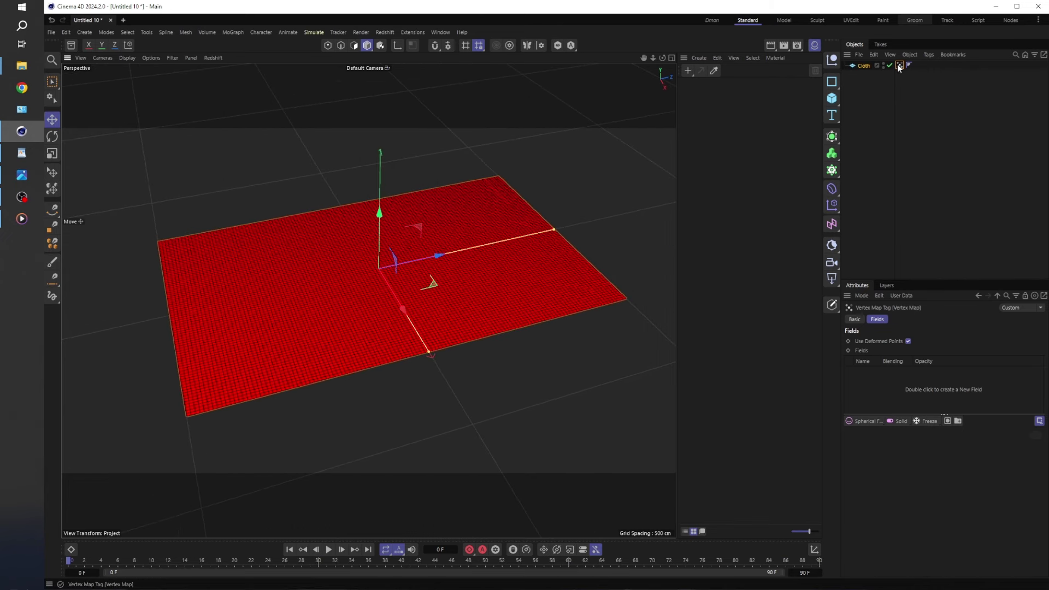
Rename the vertex map tag as "1 Spherical field and Freeze" and open its field settings.
click(852, 319)
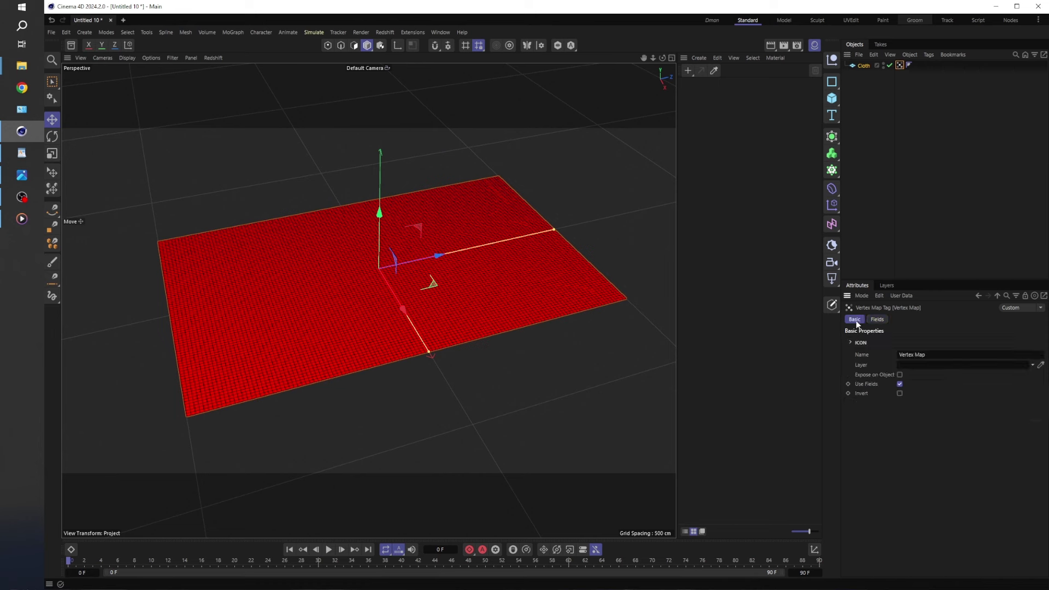
click(941, 354)
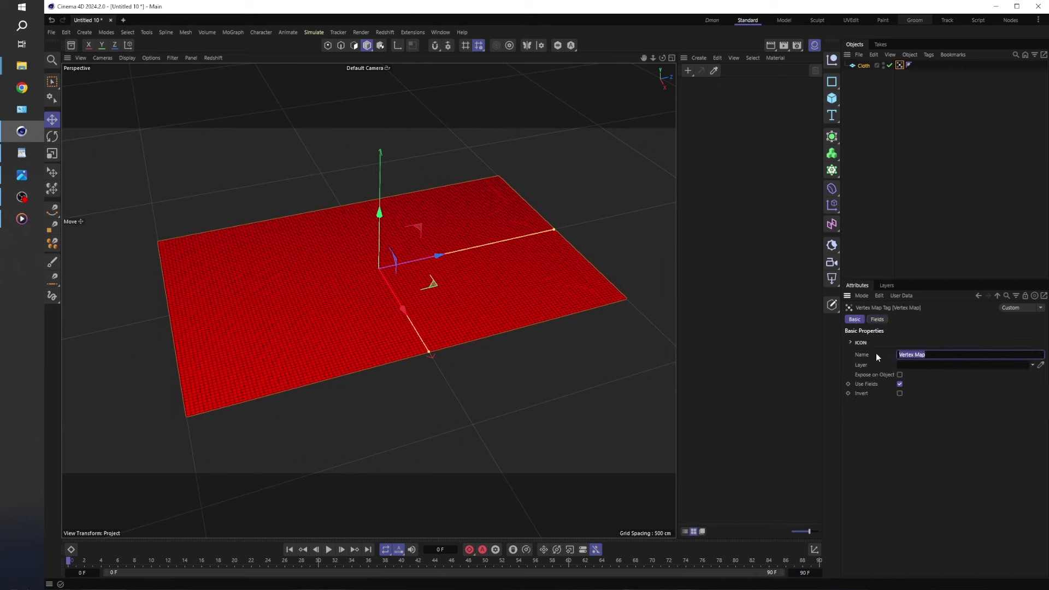
text(1 Spherical field and freeze)
key(Return)
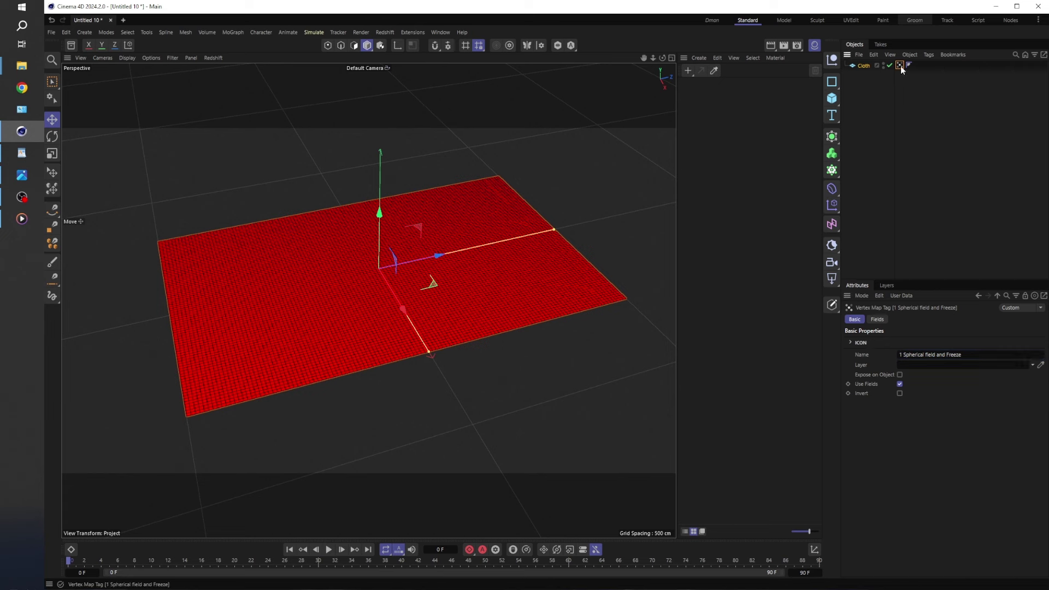
click(877, 320)
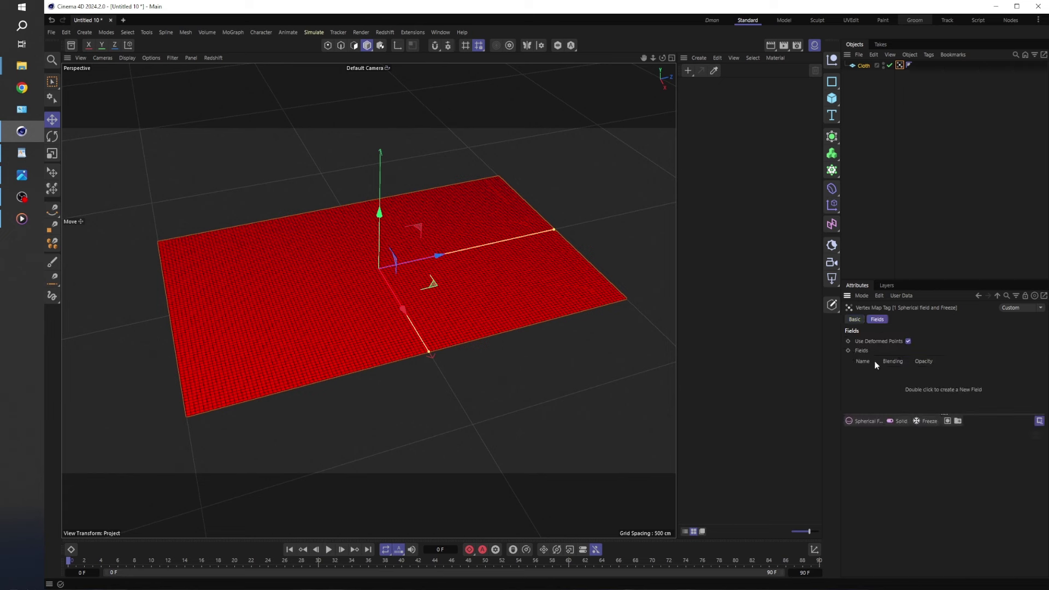
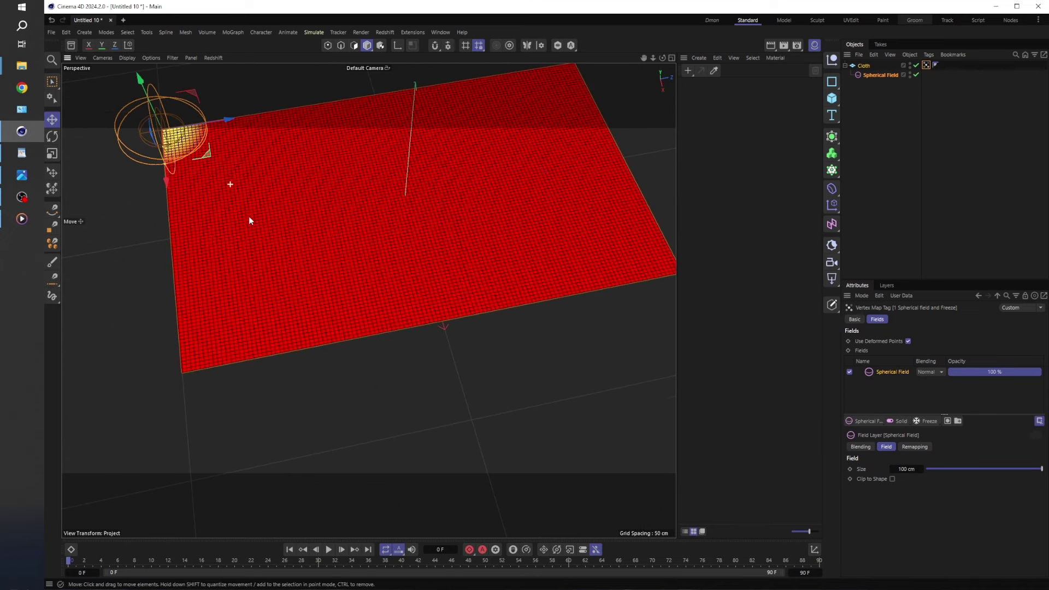
Add a Freeze modifier layer to the fields of the Cloth object's vertex map tag.
alt+drag(470, 233, 429, 298)
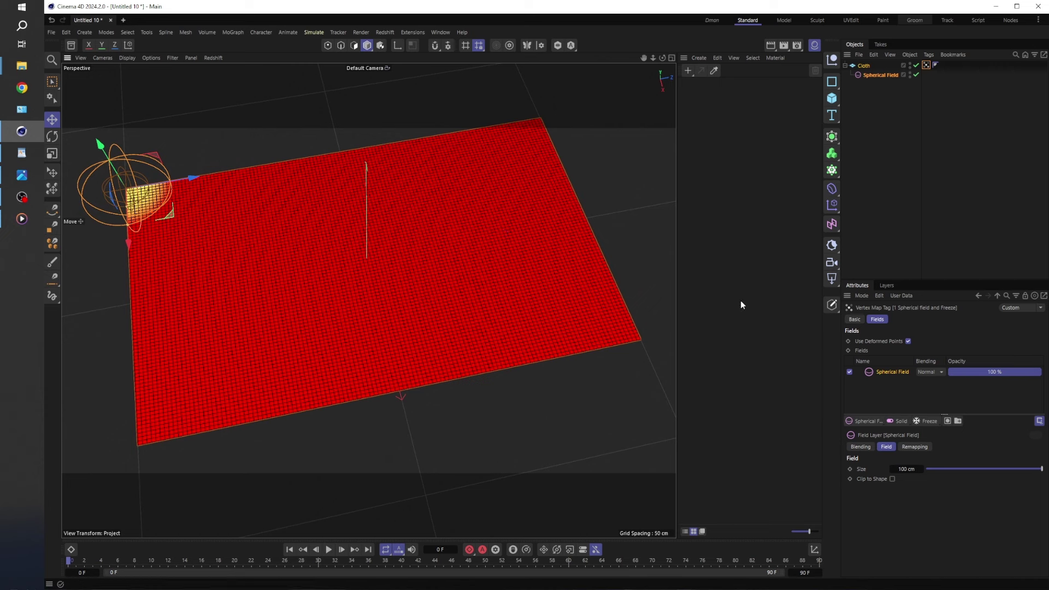
click(926, 65)
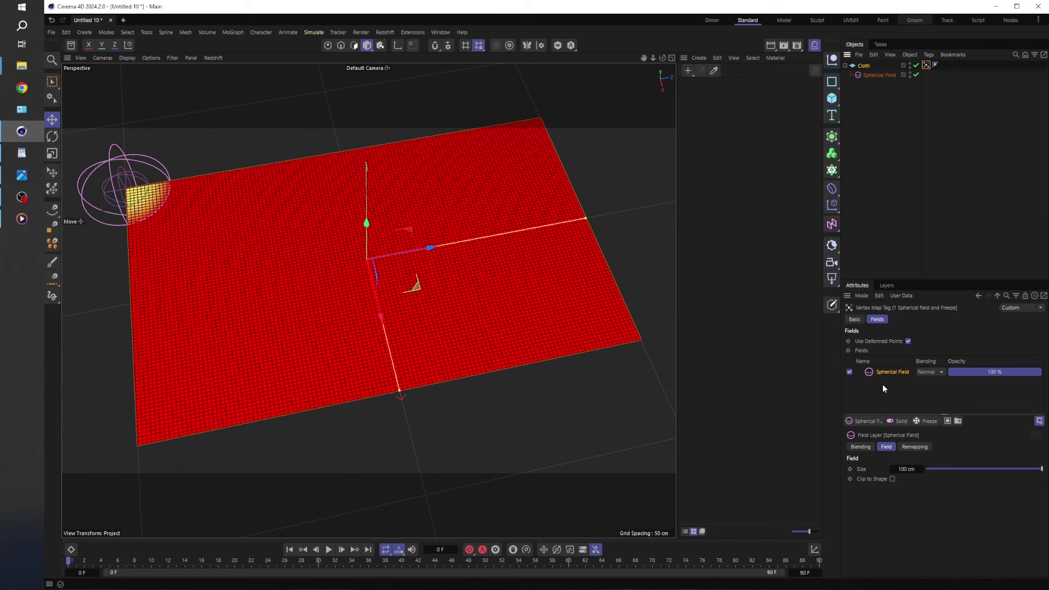
click(933, 421)
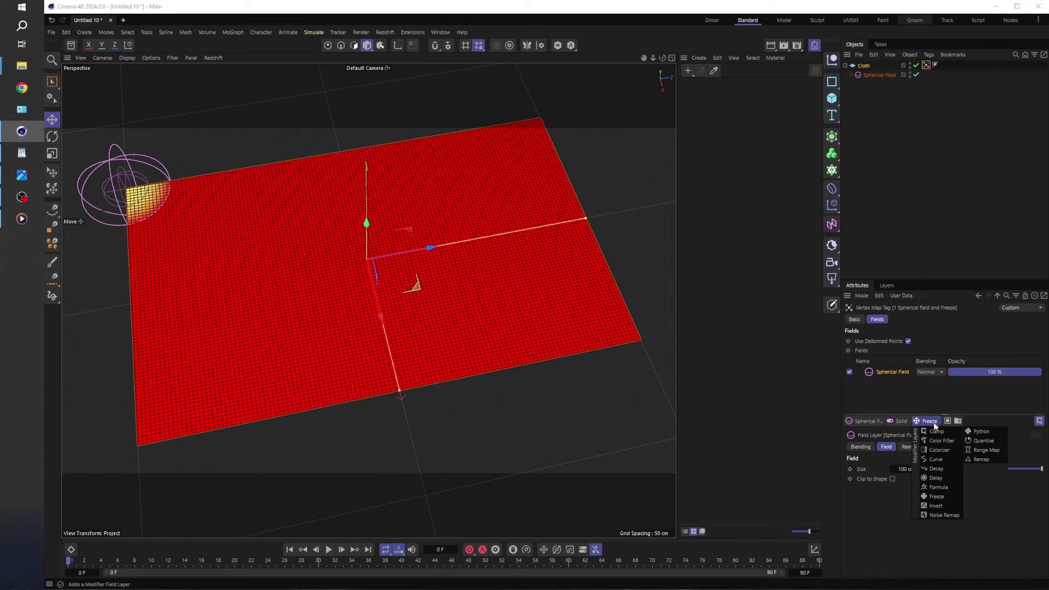
click(948, 496)
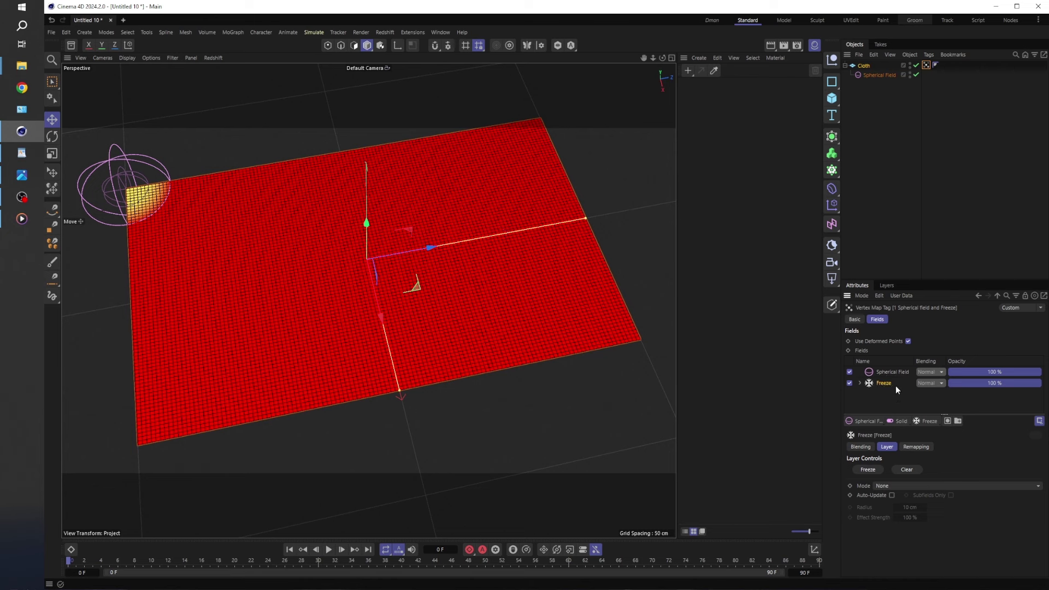
Play the animation to check the vertex map with the Freeze layer, and return to the first frame.
click(329, 549)
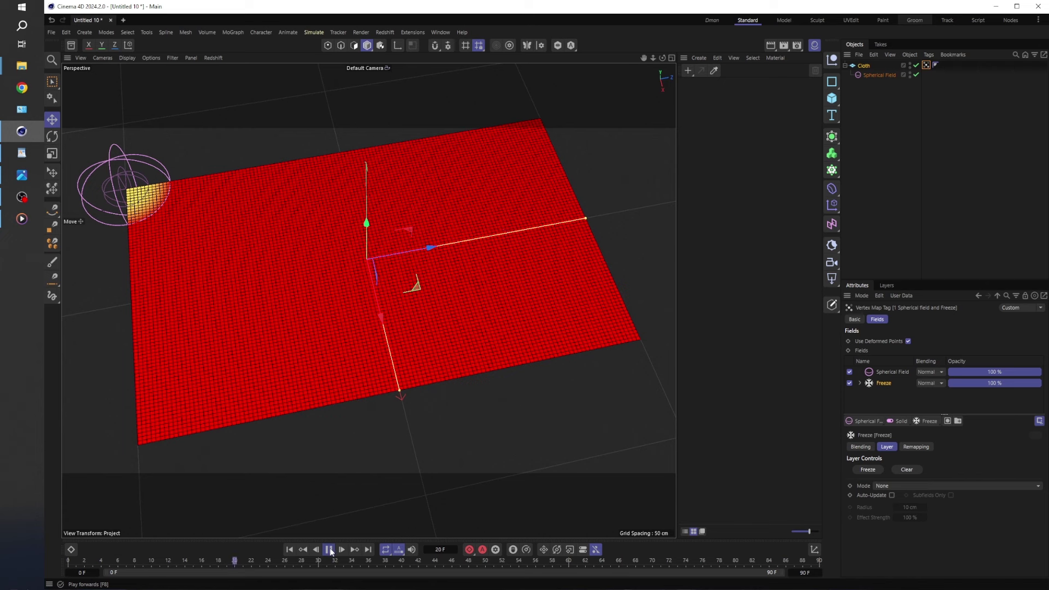
click(329, 550)
click(288, 550)
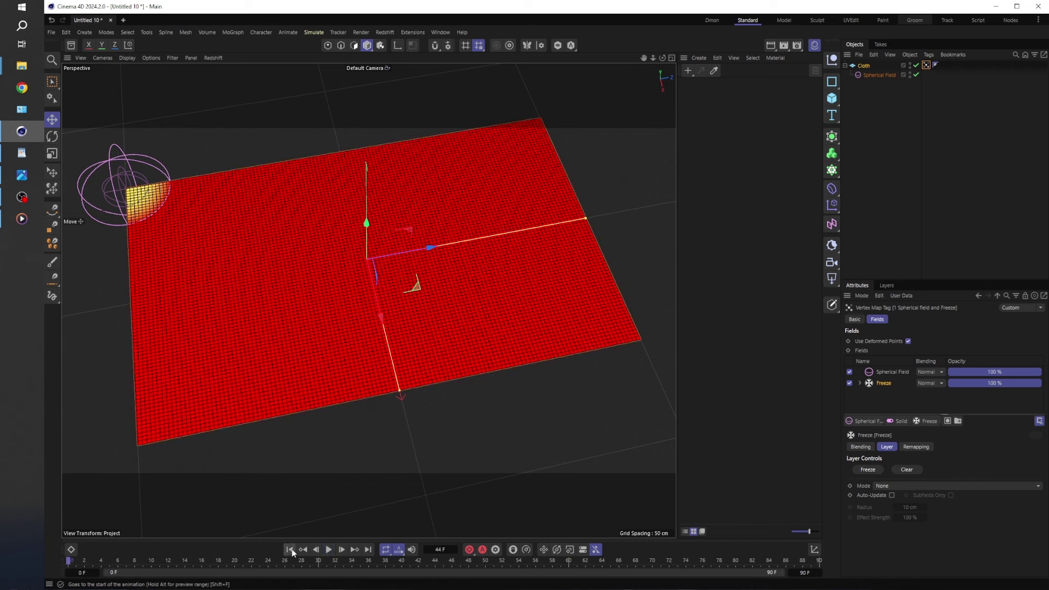
Set the Spherical Field layer's blending to Max in the vertex map's fields.
click(893, 372)
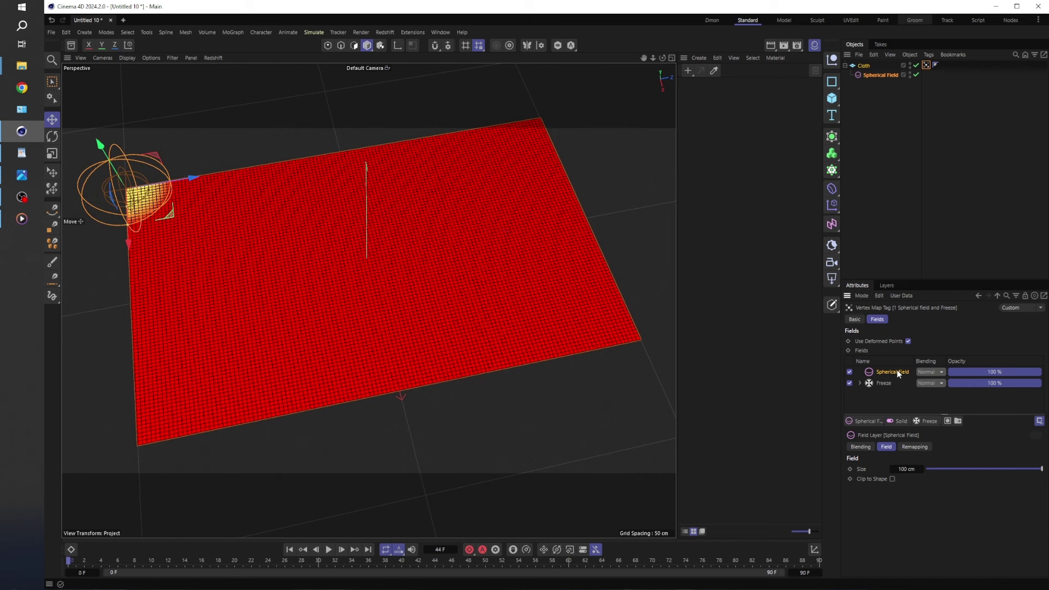
click(926, 65)
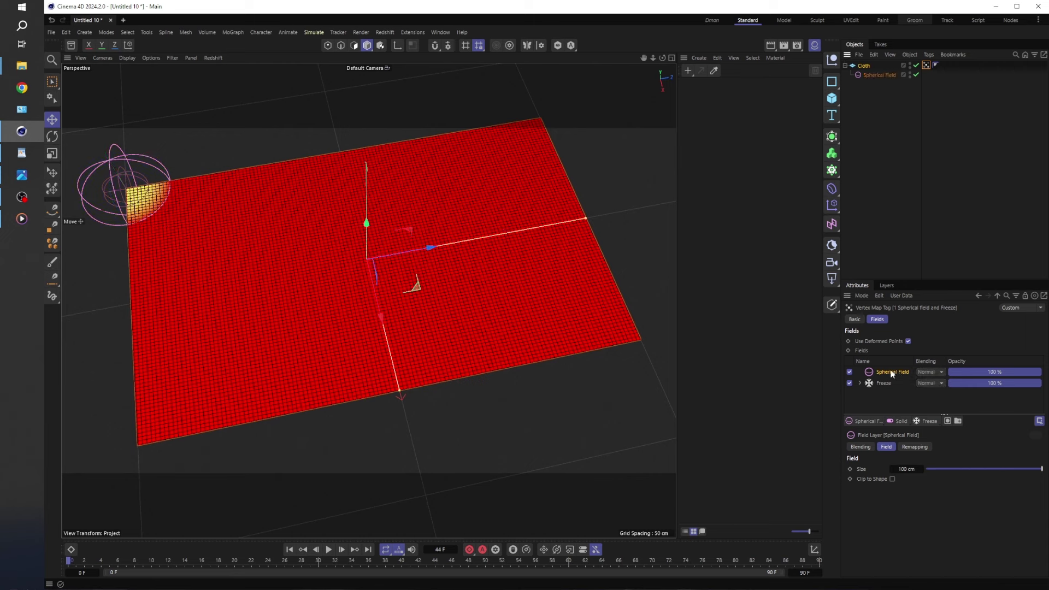
click(931, 372)
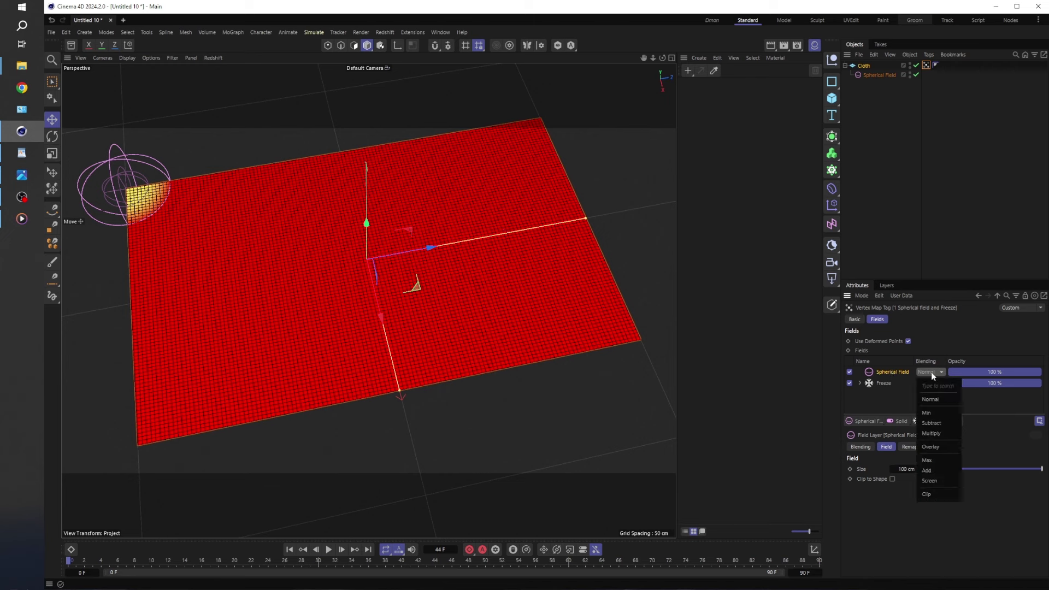
click(935, 462)
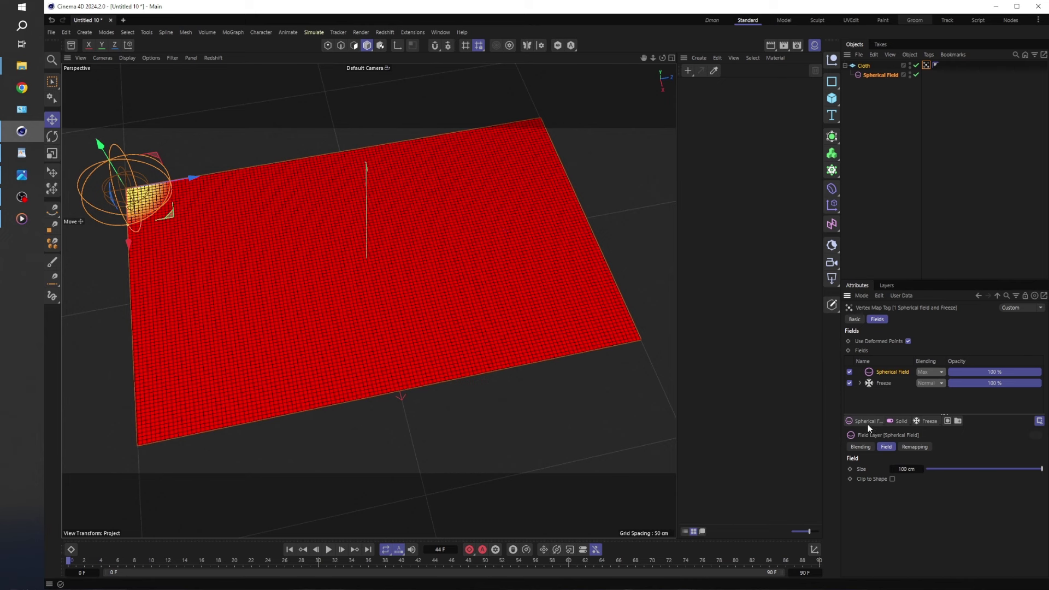
Set the Freeze layer's mode to Grow and play the animation to check how the vertex map spreads.
click(881, 381)
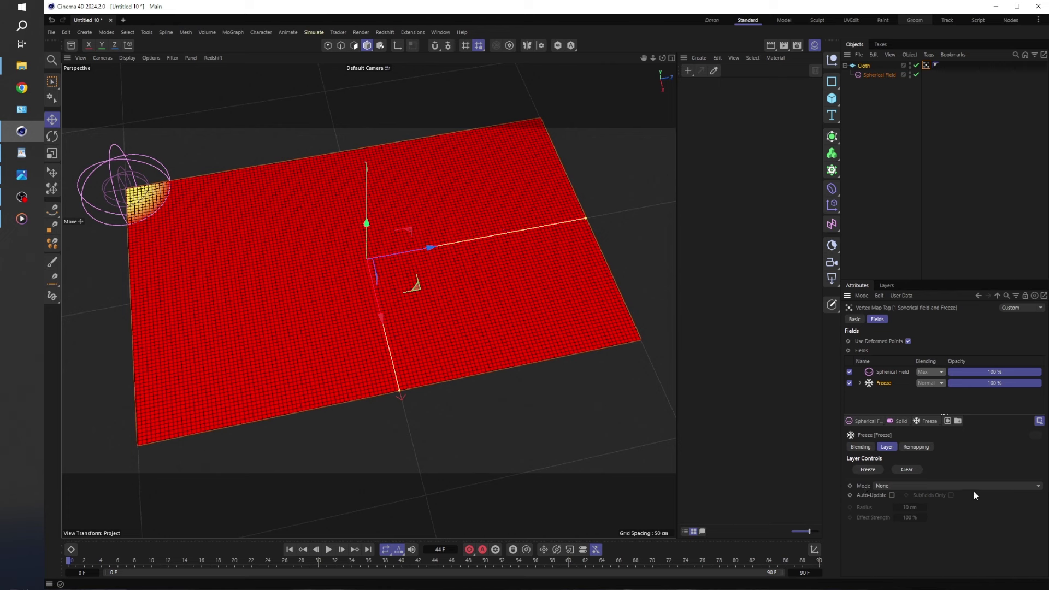
click(942, 487)
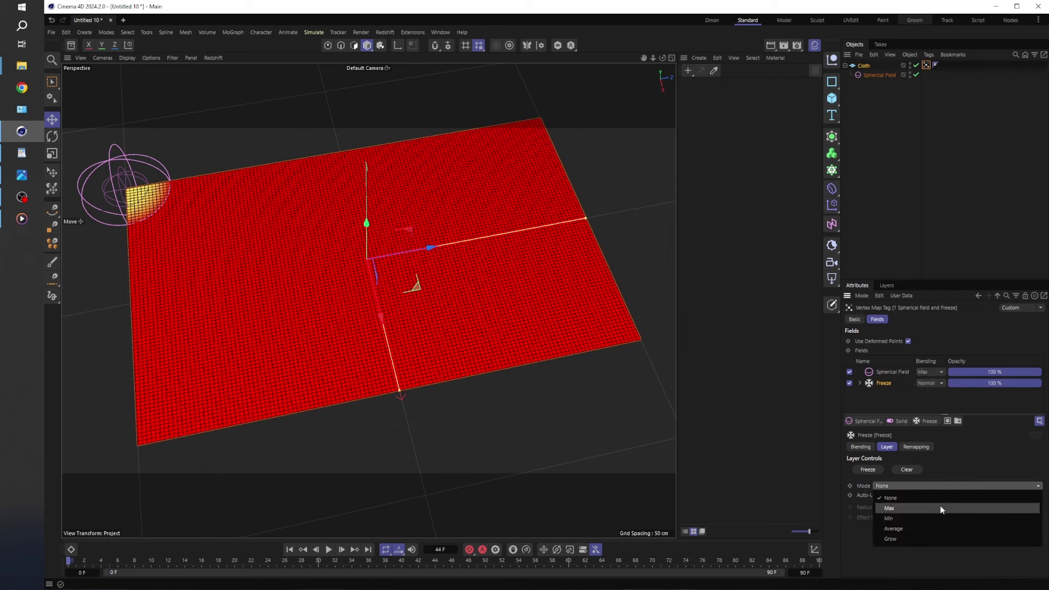
click(923, 539)
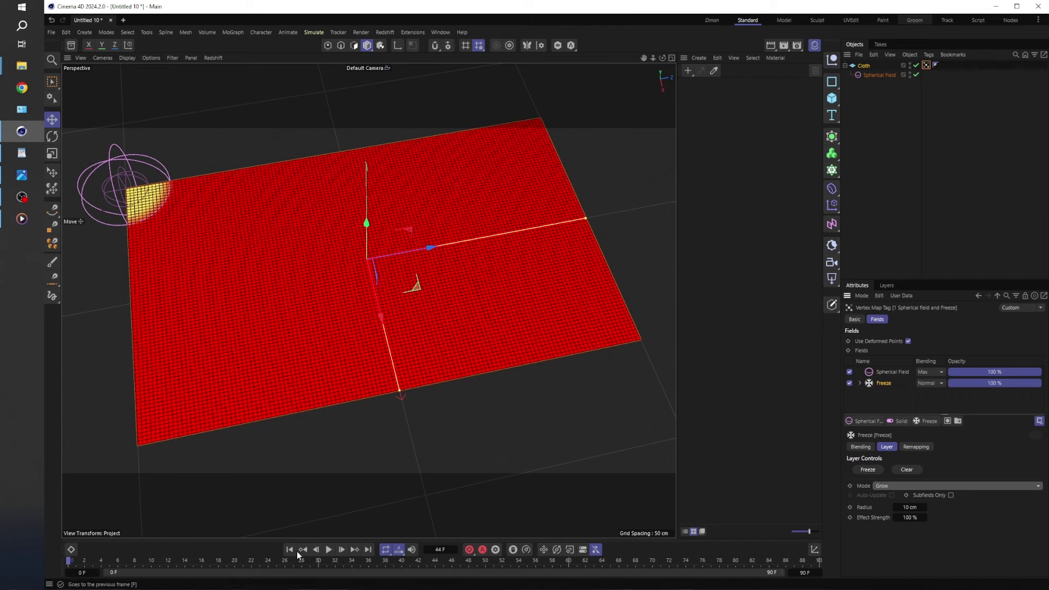
click(328, 549)
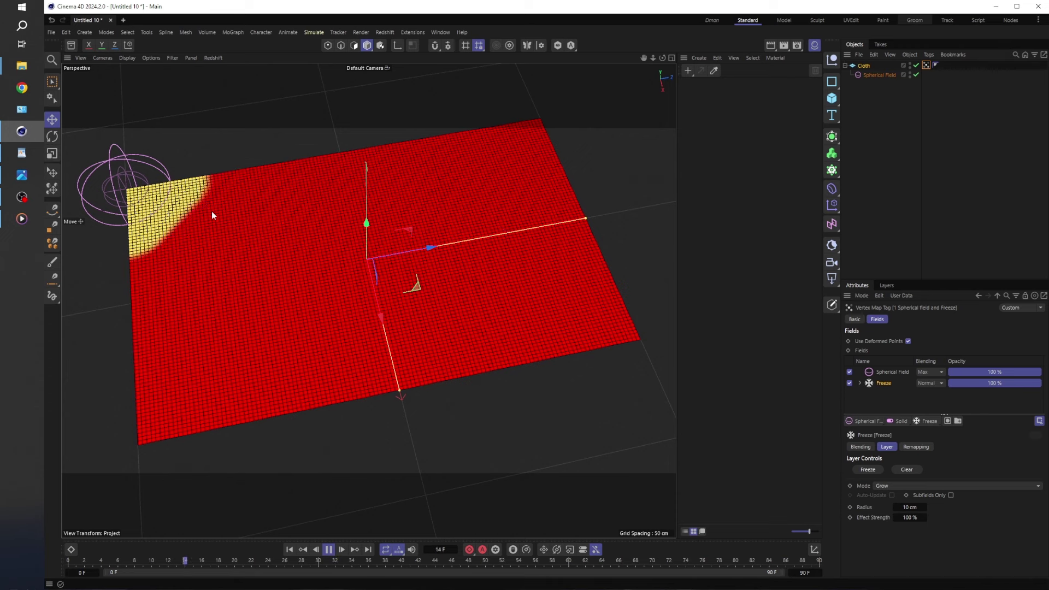
click(329, 549)
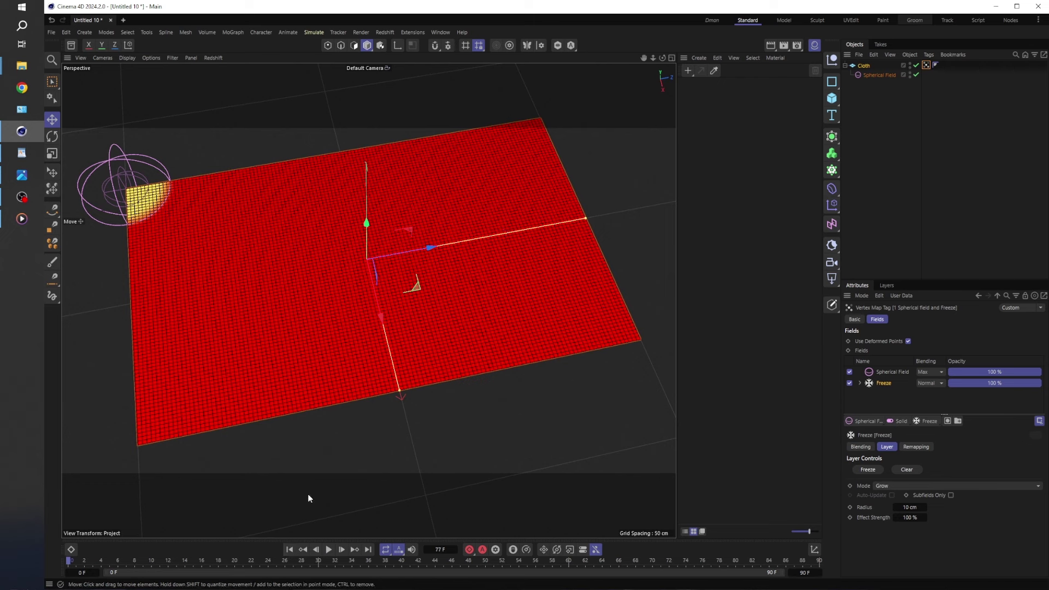
Extend the animation's end to 300 frames.
click(804, 572)
text(300)
key(Return)
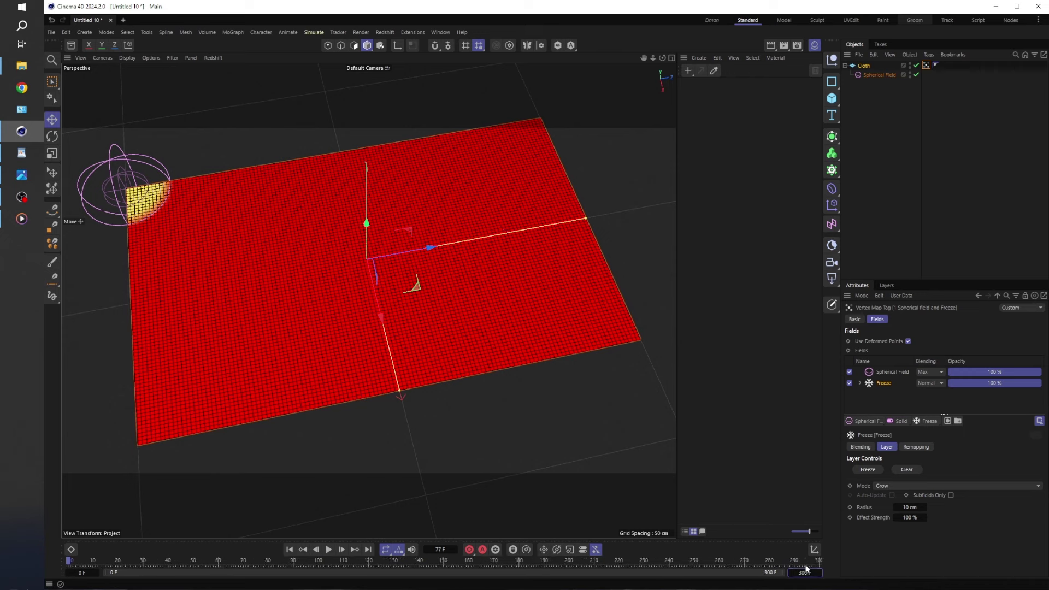
Play the extended animation to check the vertex map's growth across the cloth, and return to the start.
click(329, 550)
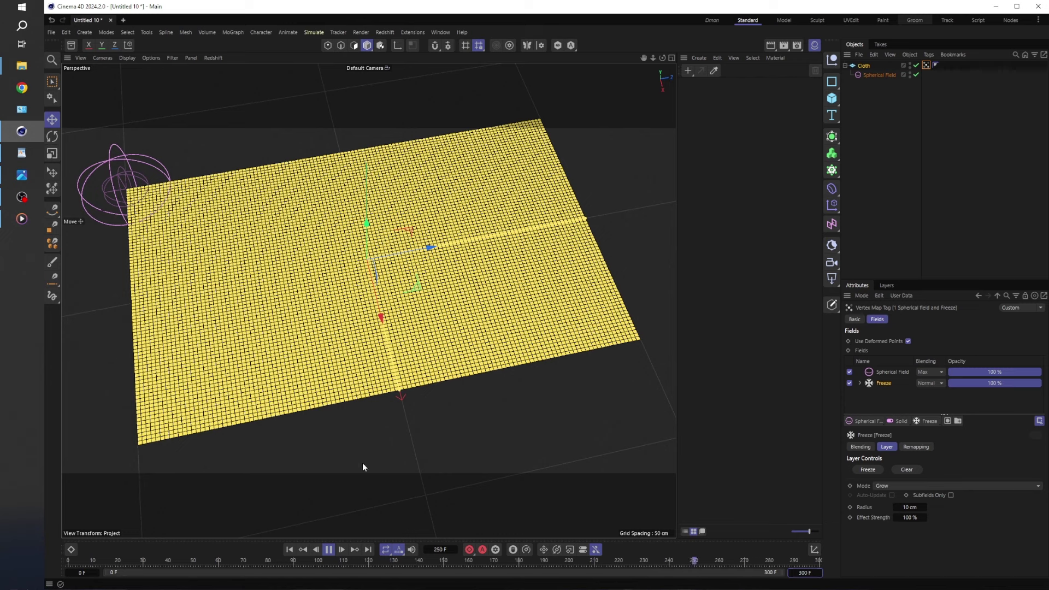
click(328, 548)
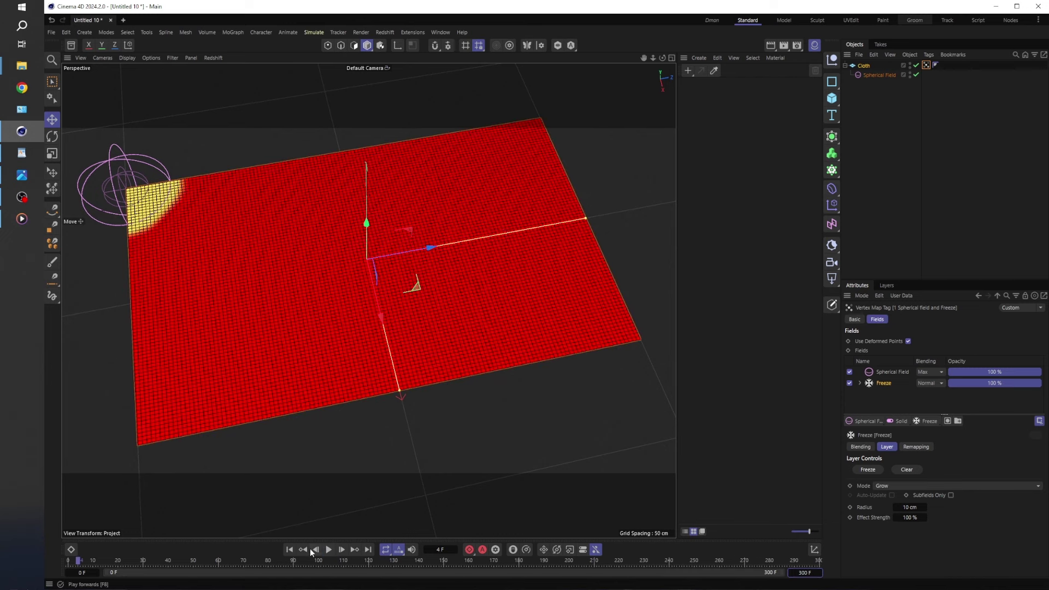
click(289, 549)
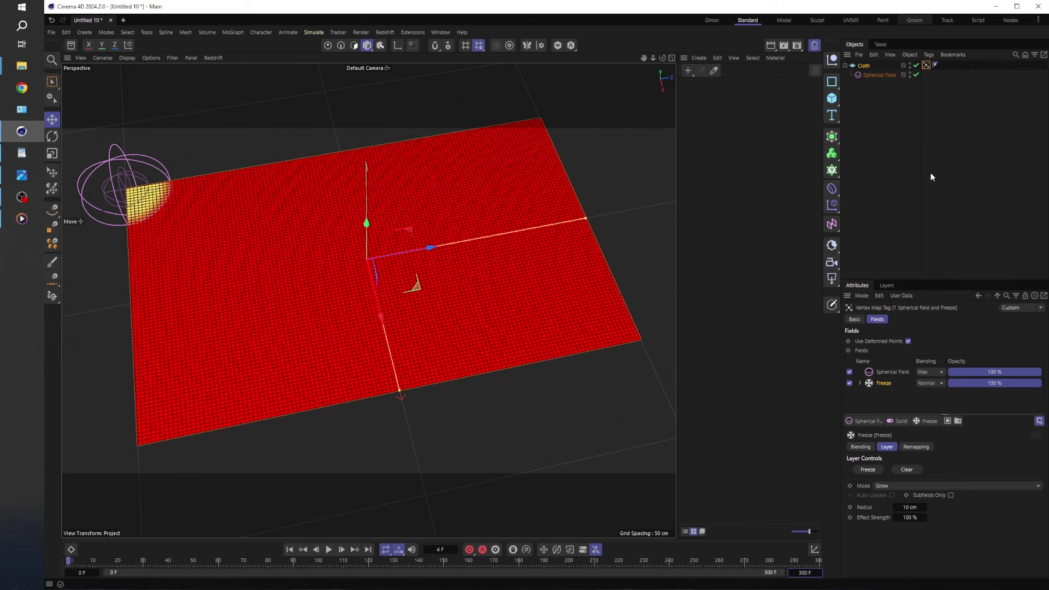
Add a Cloth simulation tag to the Cloth object.
click(940, 154)
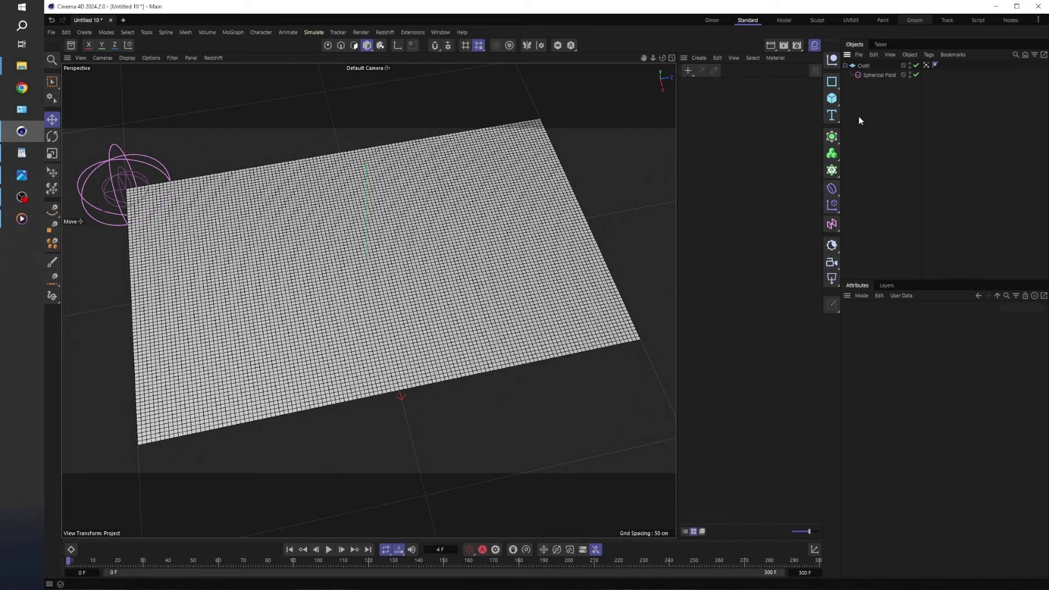
click(865, 66)
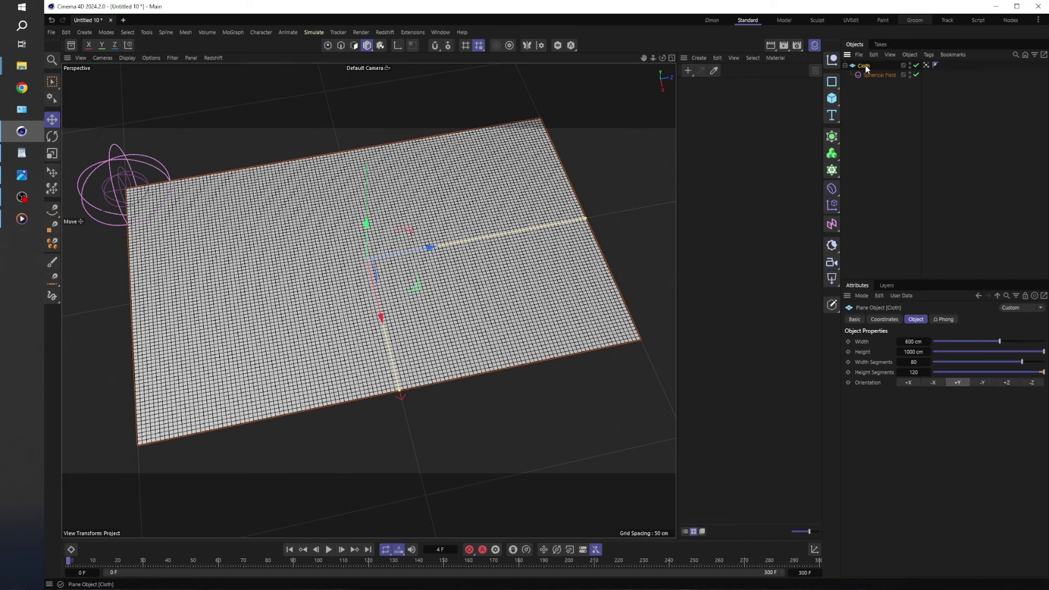
right_click(865, 66)
mouse_move(936, 200)
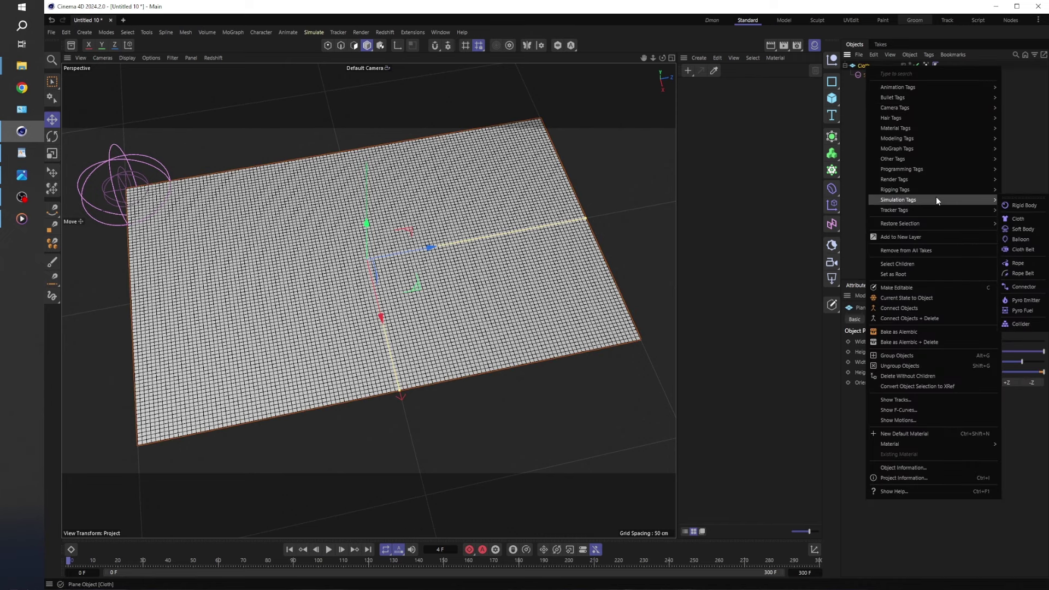
click(1022, 219)
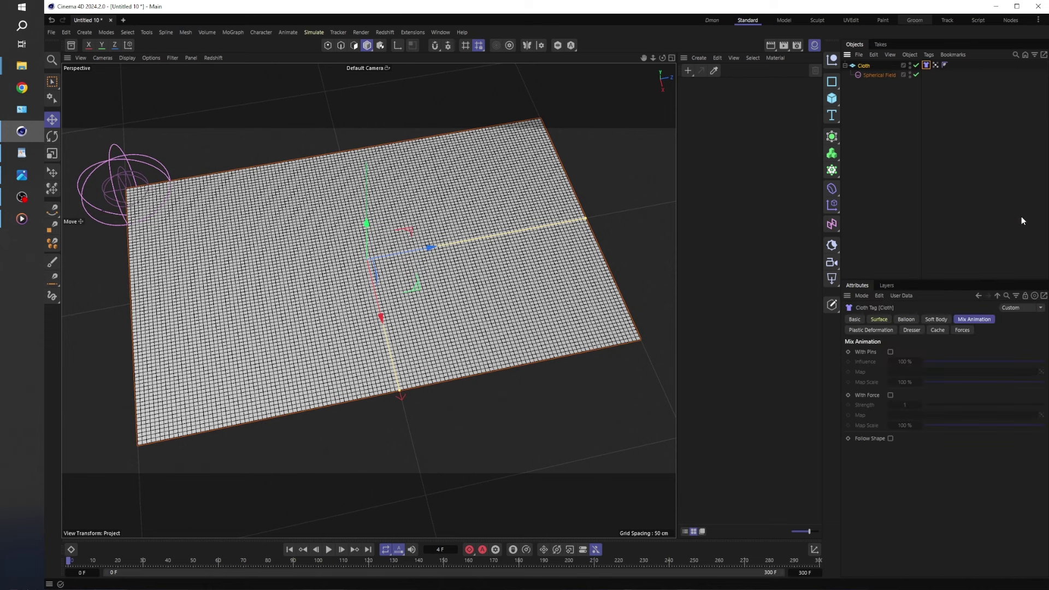
Play the cloth simulation to check the cloth's motion, and undo a trial downward move of the Cloth object.
click(329, 550)
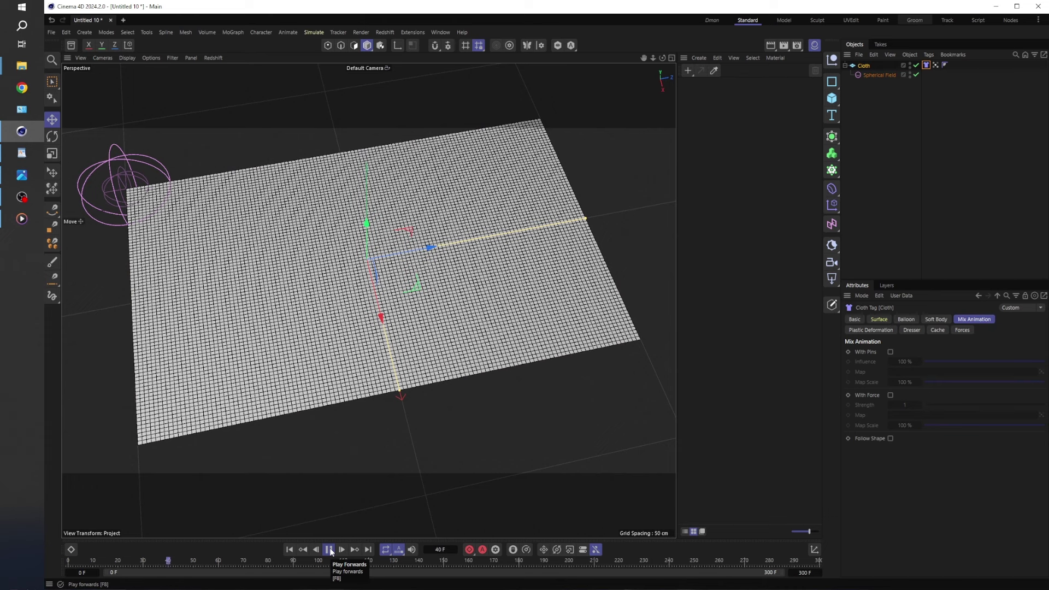
click(329, 549)
click(289, 549)
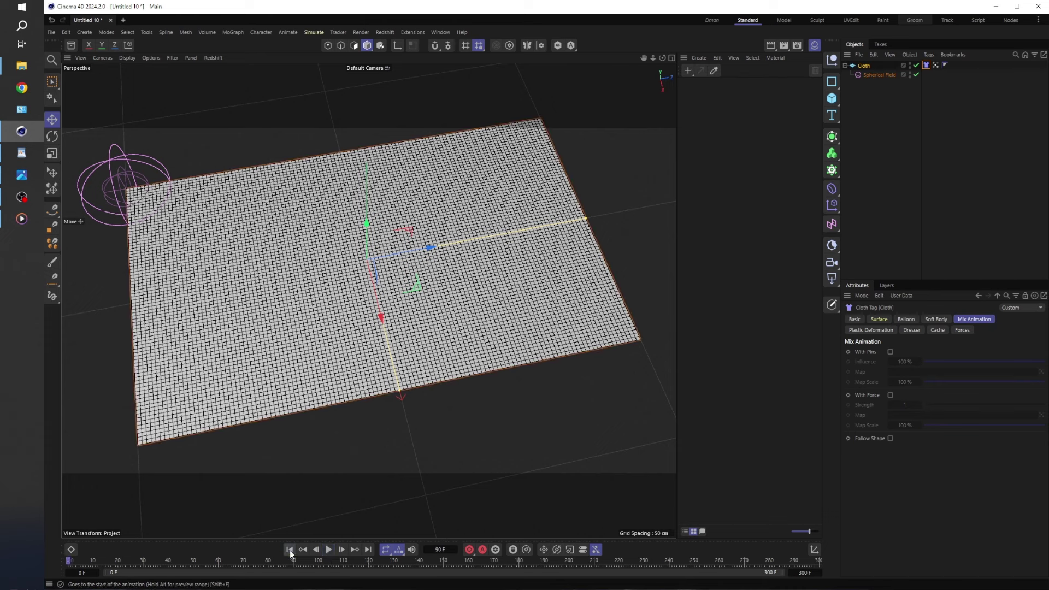
click(329, 549)
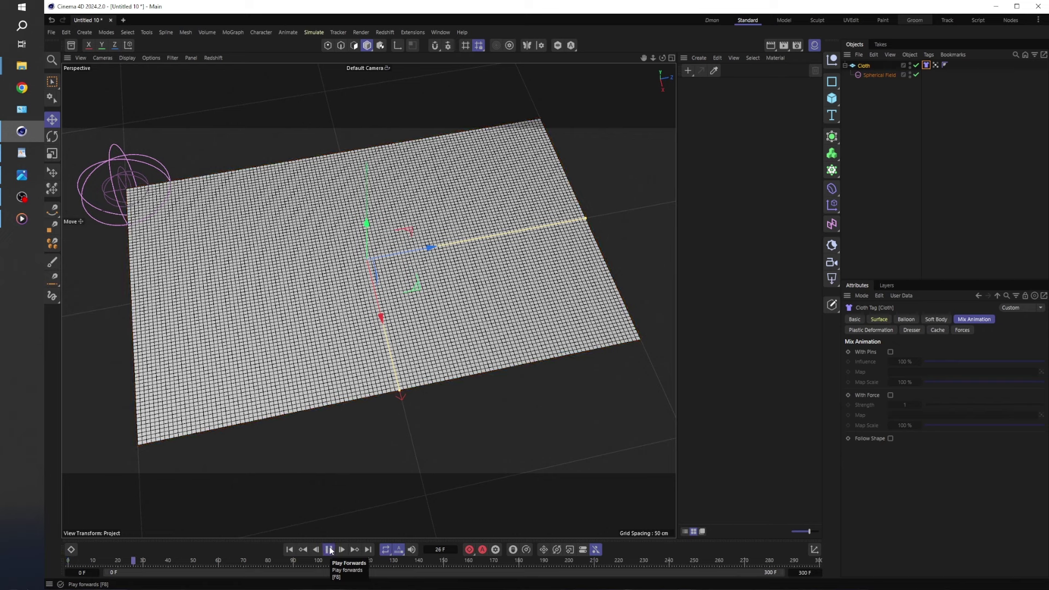
click(329, 549)
drag(367, 225, 381, 467)
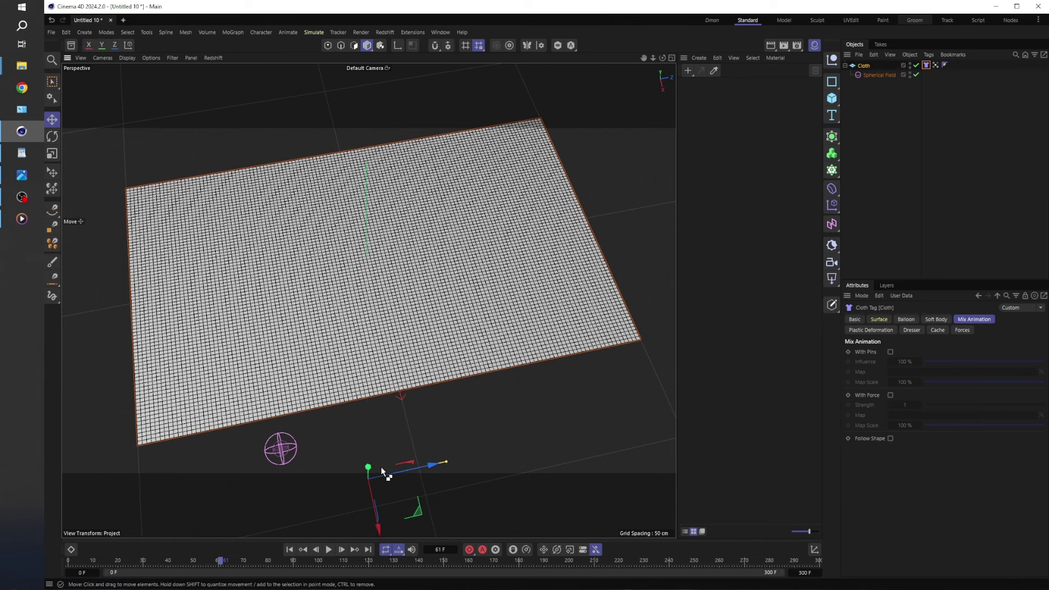
key(ctrl+z)
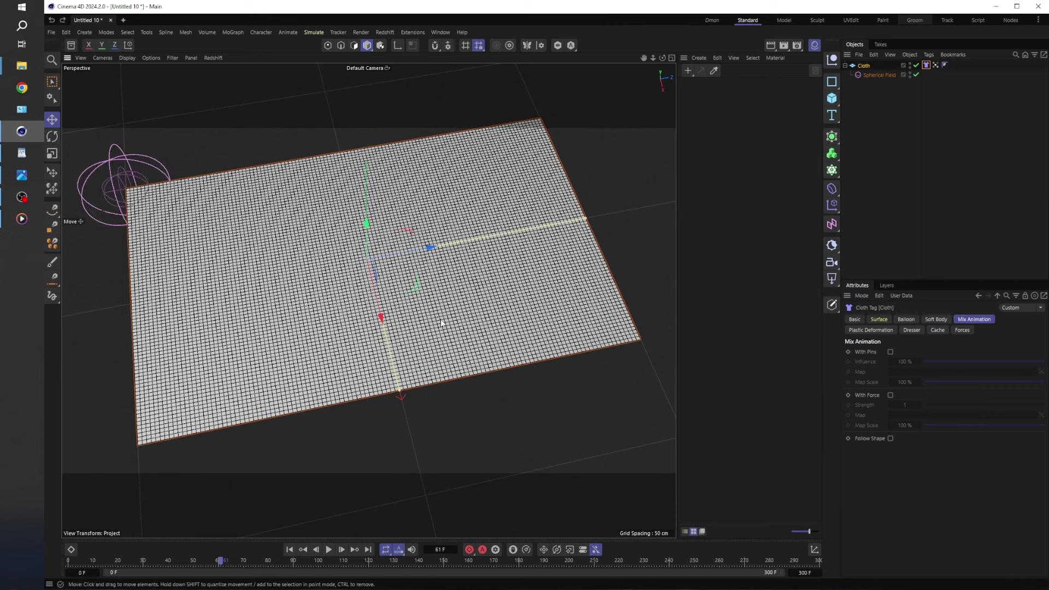
Examine the gravity value in the project's simulation scene settings and replay the animation from the start.
click(884, 152)
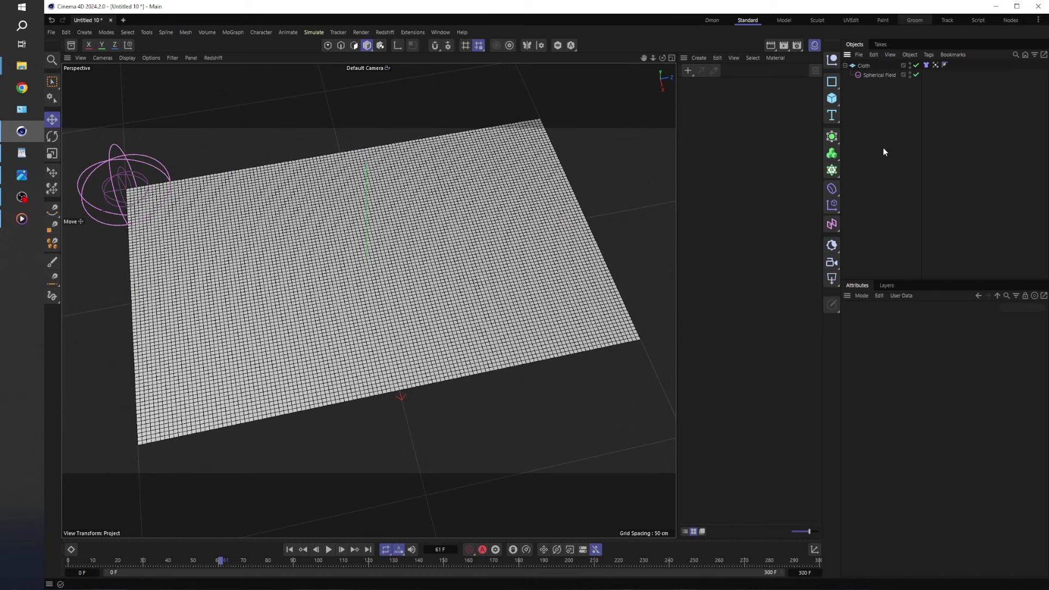
key(ctrl+d)
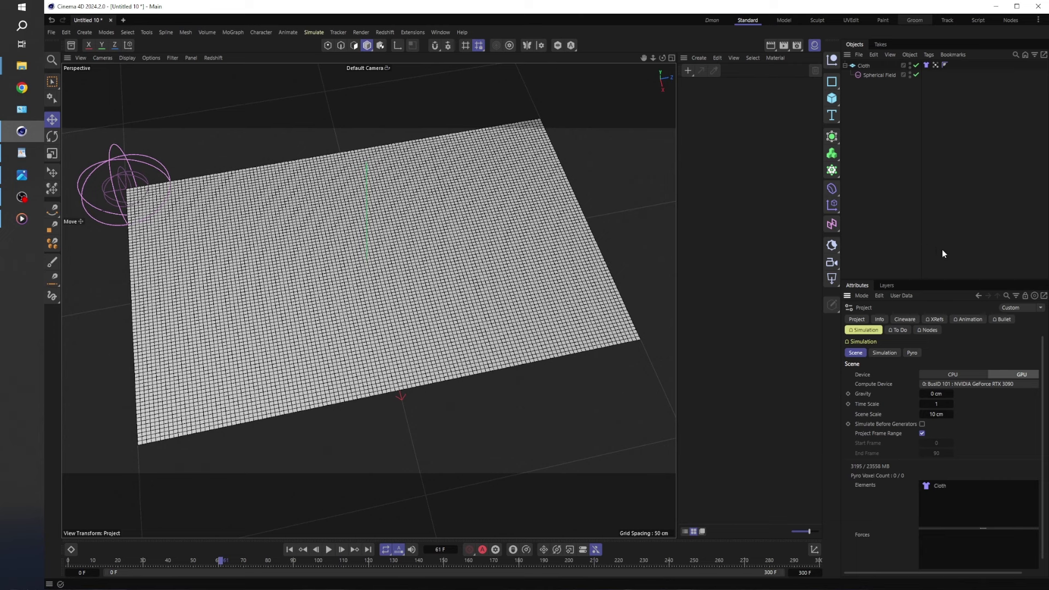
click(856, 319)
click(865, 331)
drag(935, 393, 940, 397)
click(290, 550)
click(328, 549)
click(329, 549)
click(289, 549)
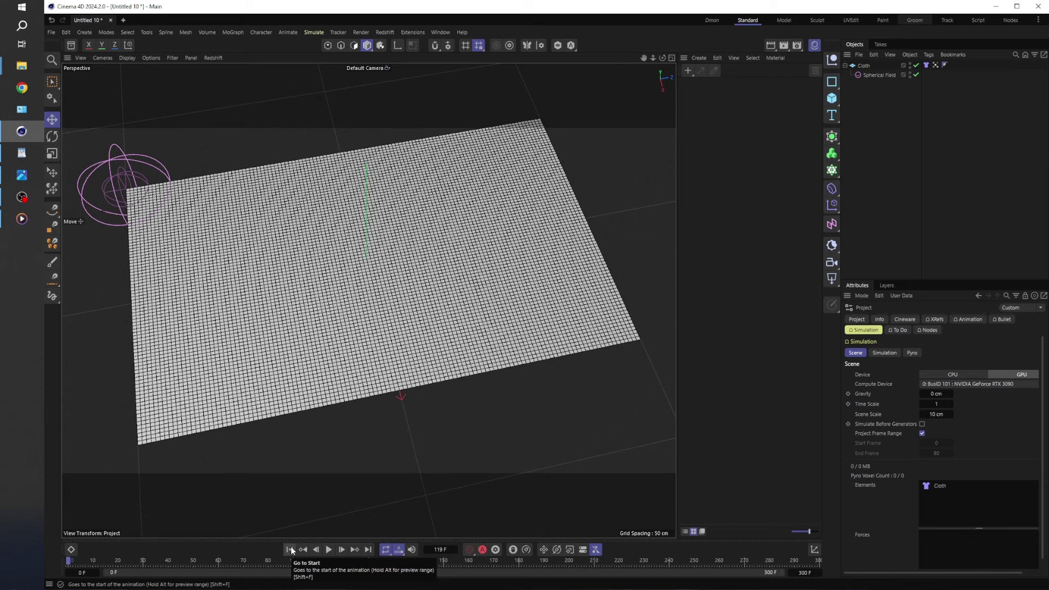
Enable With Pins in the Cloth tag's Mix Animation settings and assign the vertex map "1 Spherical field and Freeze" as its map.
click(926, 65)
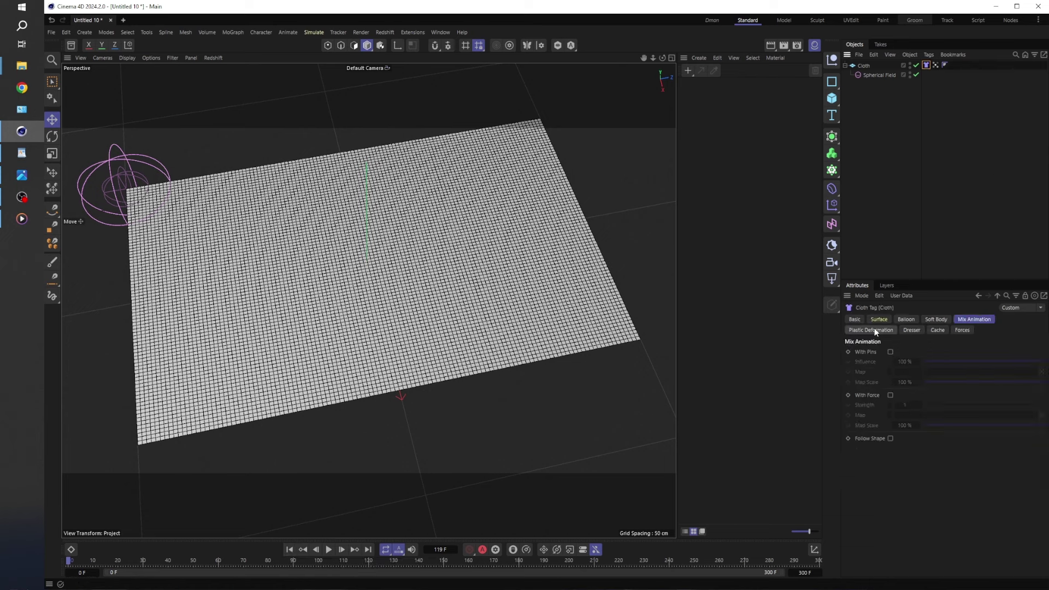
click(854, 319)
click(973, 319)
click(889, 352)
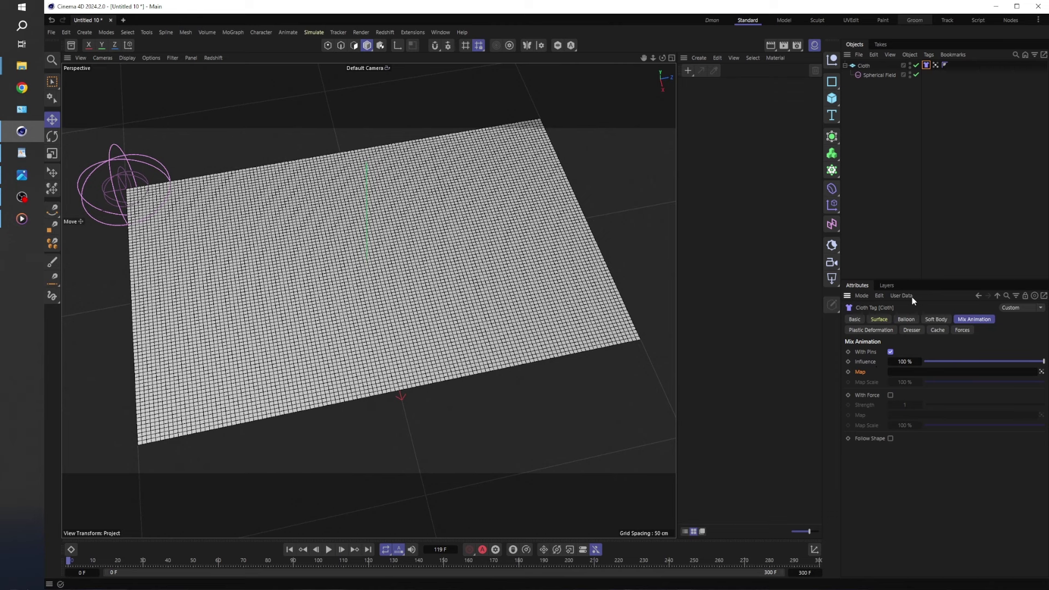
drag(938, 66, 920, 372)
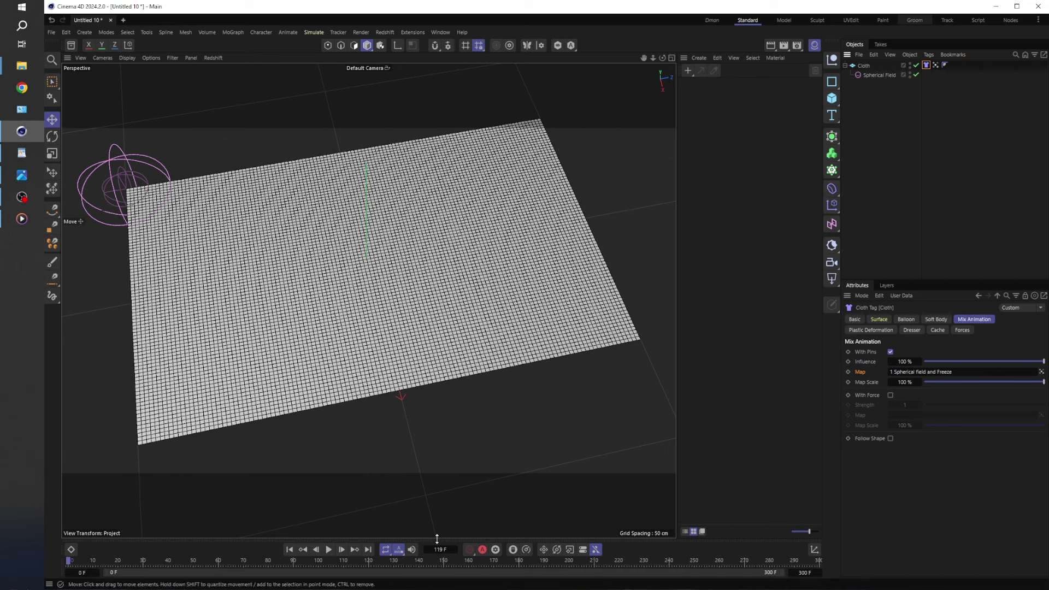
Play the pinned cloth simulation from the start to check its motion.
click(289, 549)
click(330, 549)
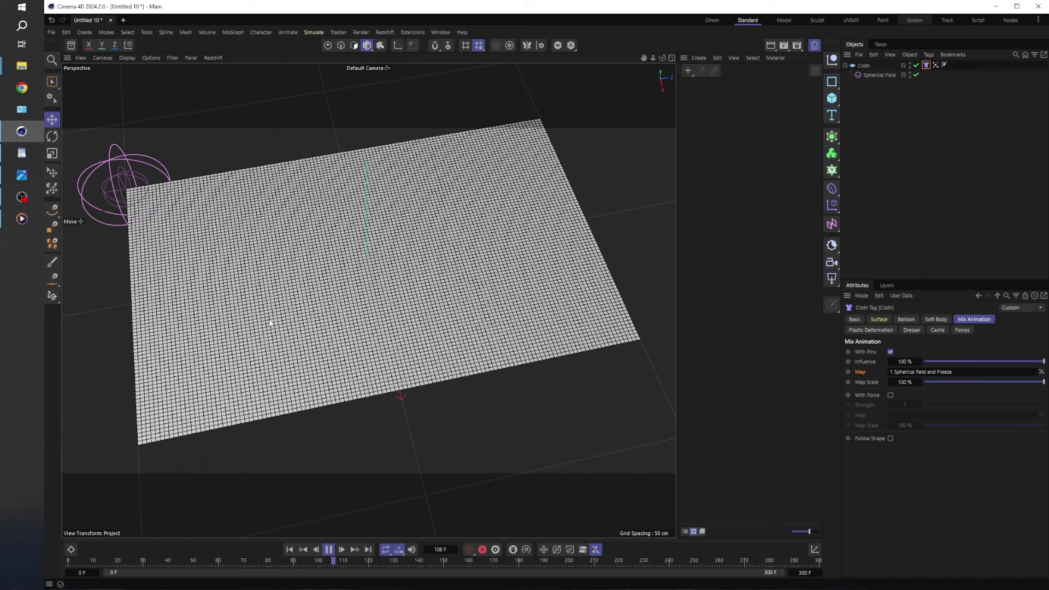
click(328, 549)
Set the Target Length in the Cloth tag's Surface settings to 110%.
click(879, 320)
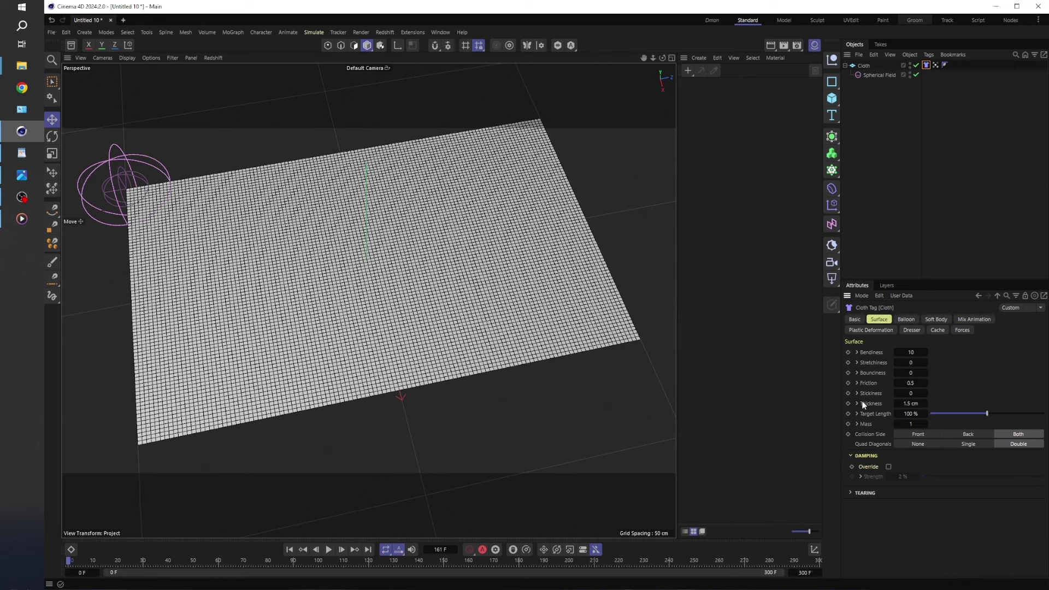
click(910, 414)
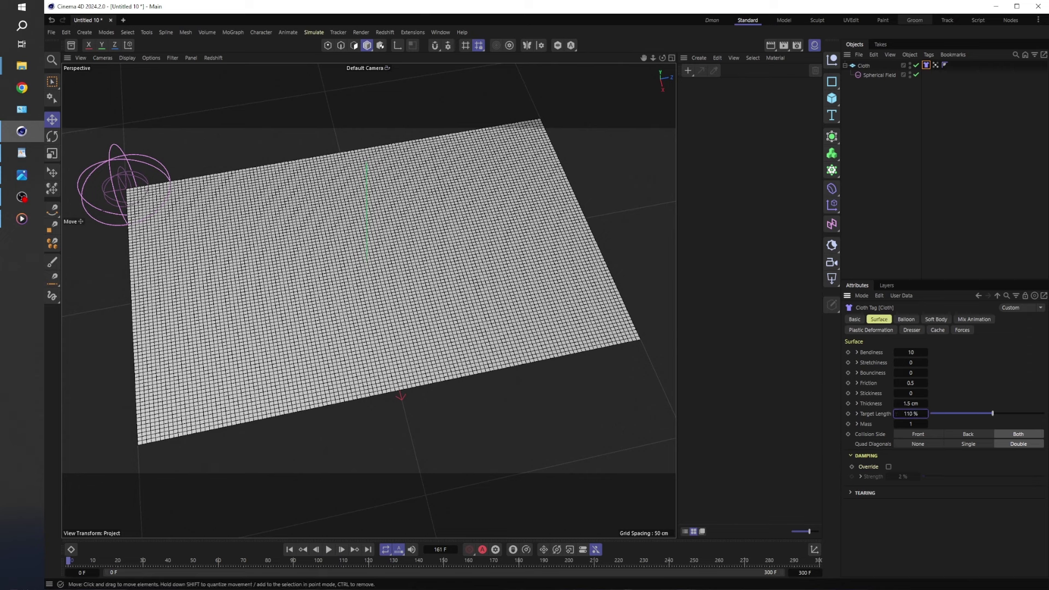
key(Return)
Replay the cloth simulation to check how the longer target length wrinkles the plane, and return to the first frame.
click(329, 550)
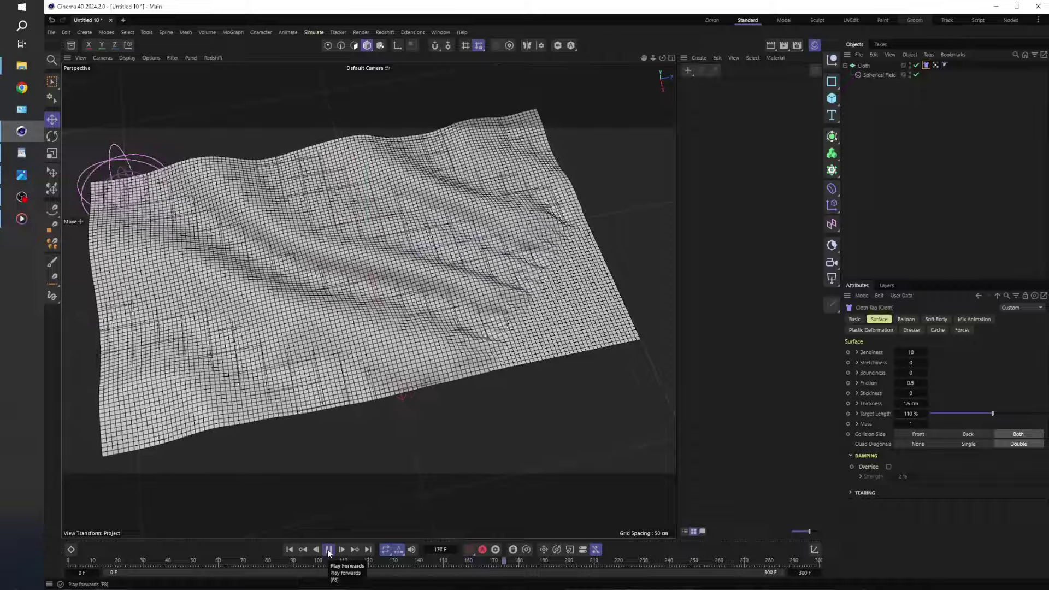
click(329, 550)
click(290, 549)
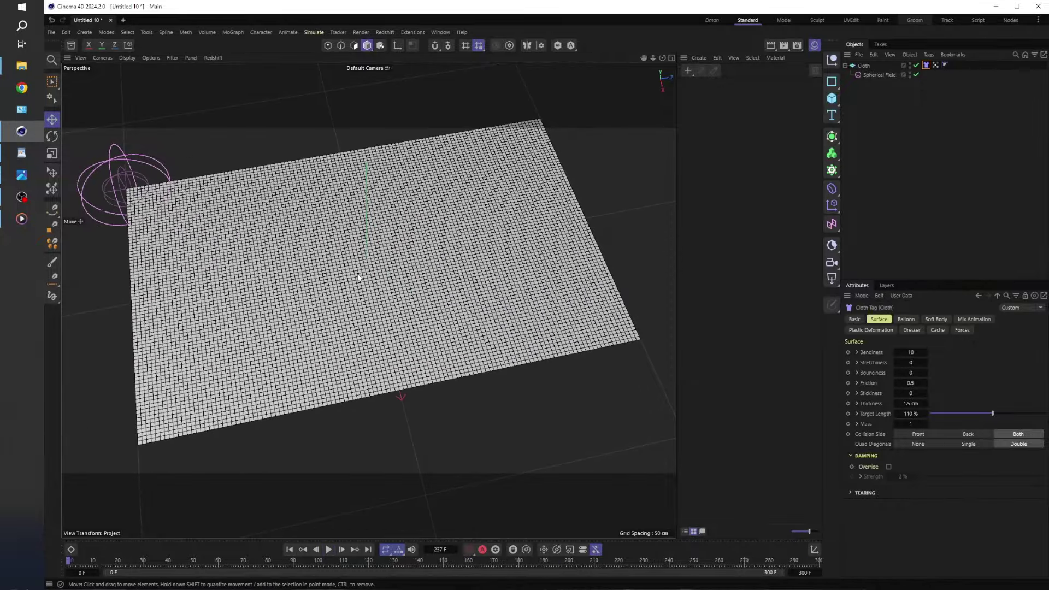
key(F8)
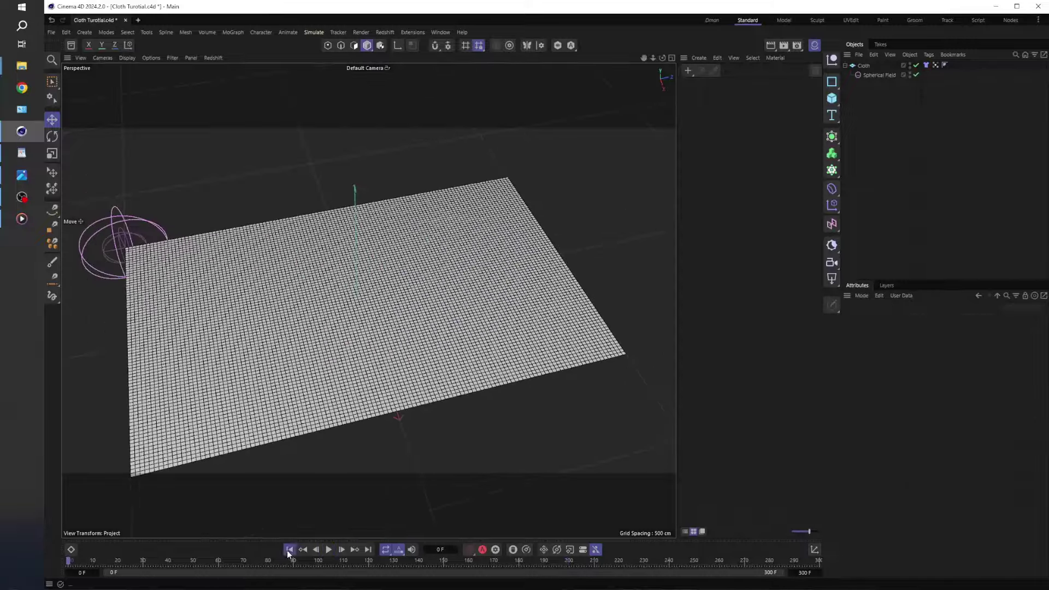
click(329, 550)
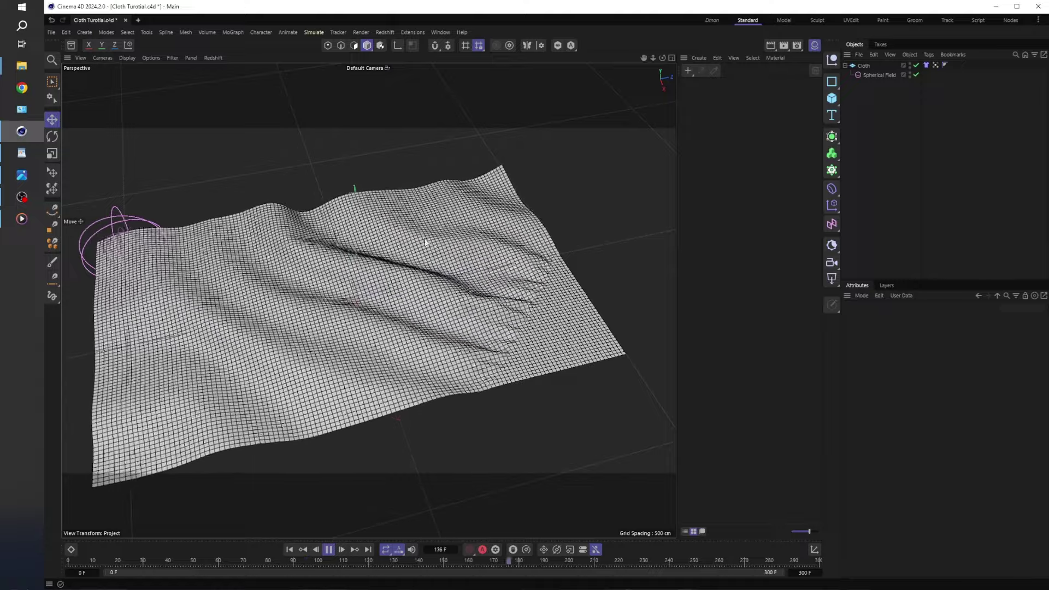
click(329, 549)
click(289, 549)
Add a Turbulence force to the scene and play the simulation to check its effect on the cloth.
middle_drag(393, 433, 392, 359)
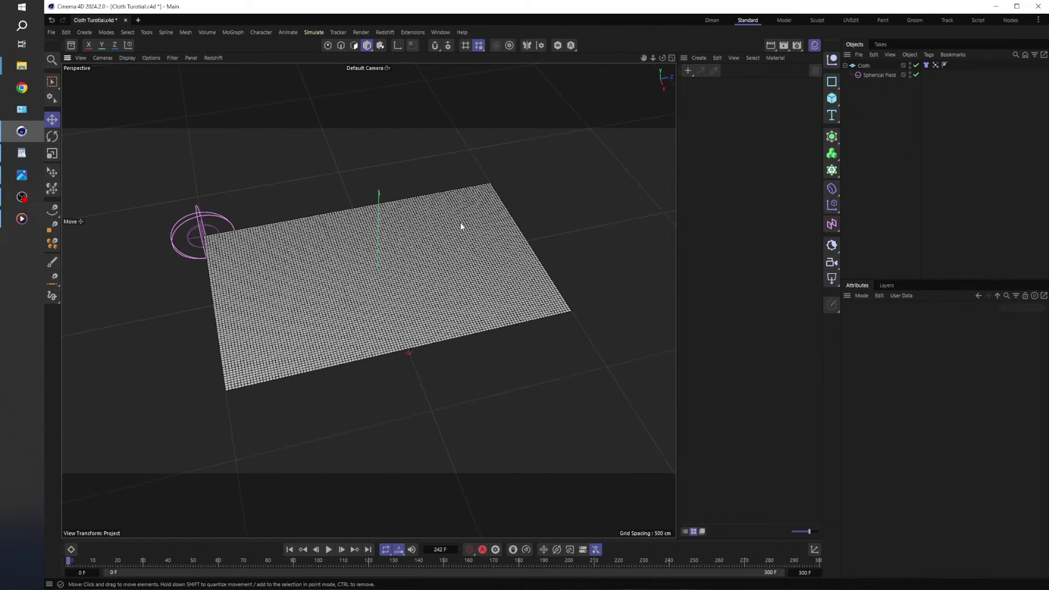
click(310, 33)
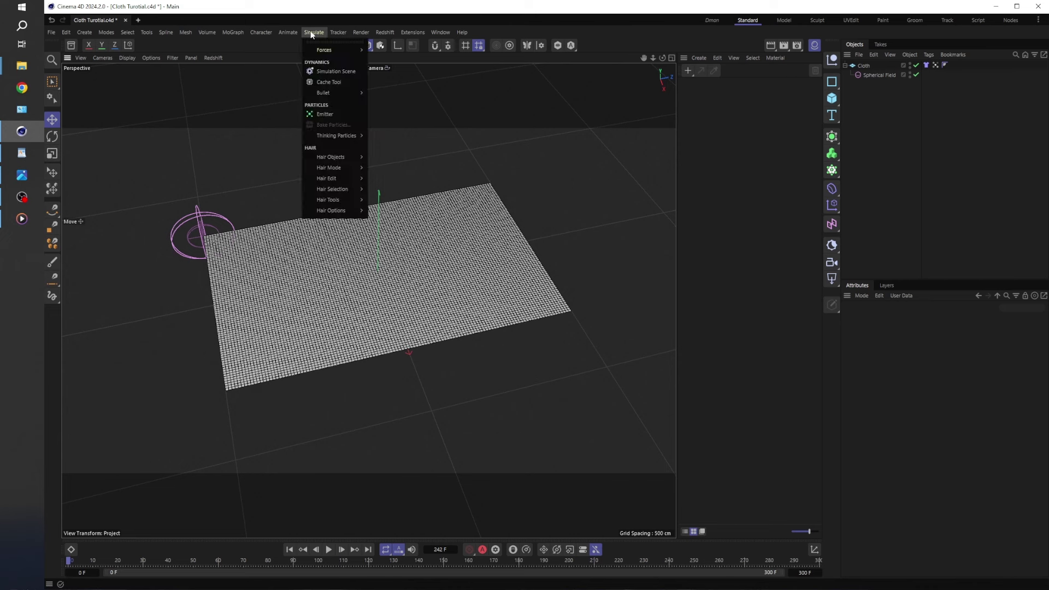
mouse_move(313, 47)
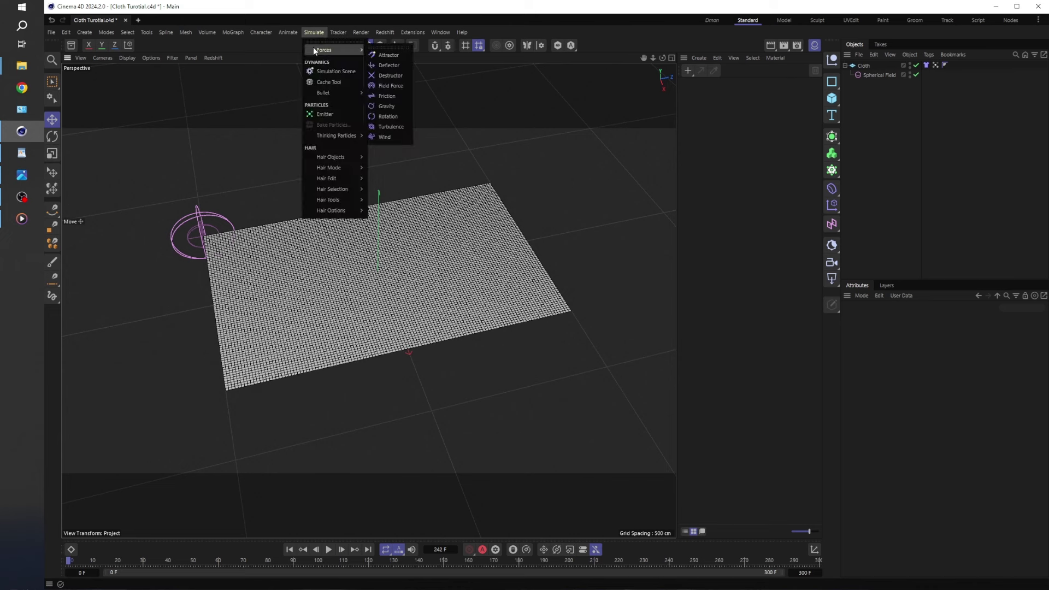
click(395, 129)
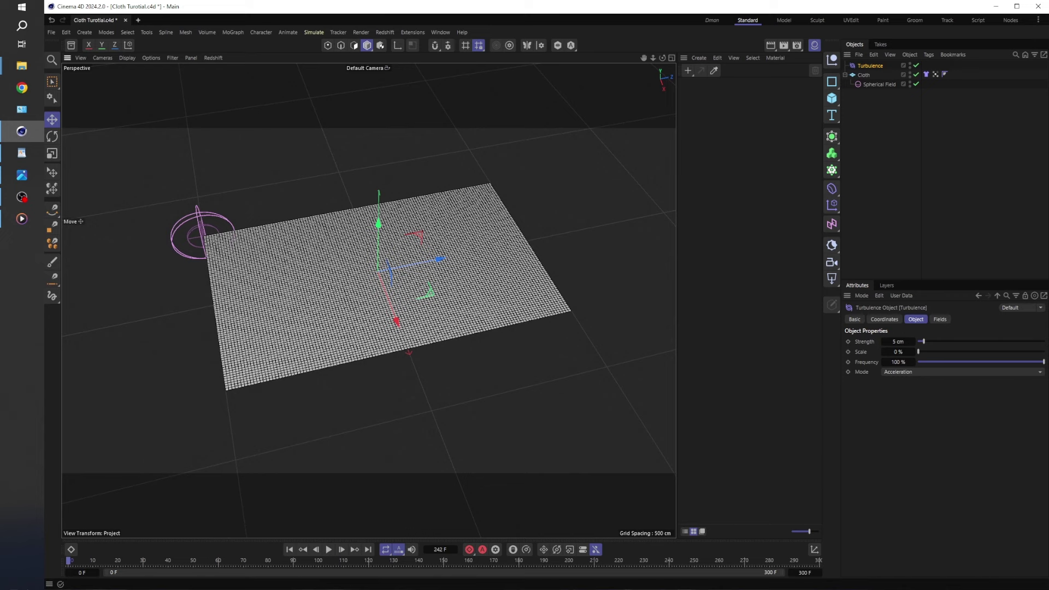
click(328, 550)
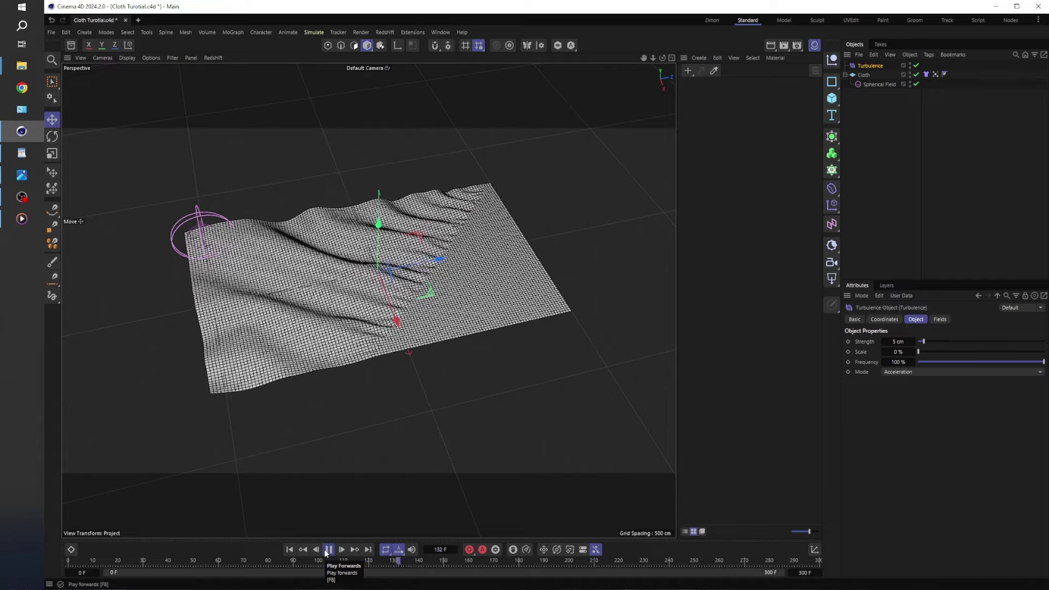
click(327, 549)
click(289, 549)
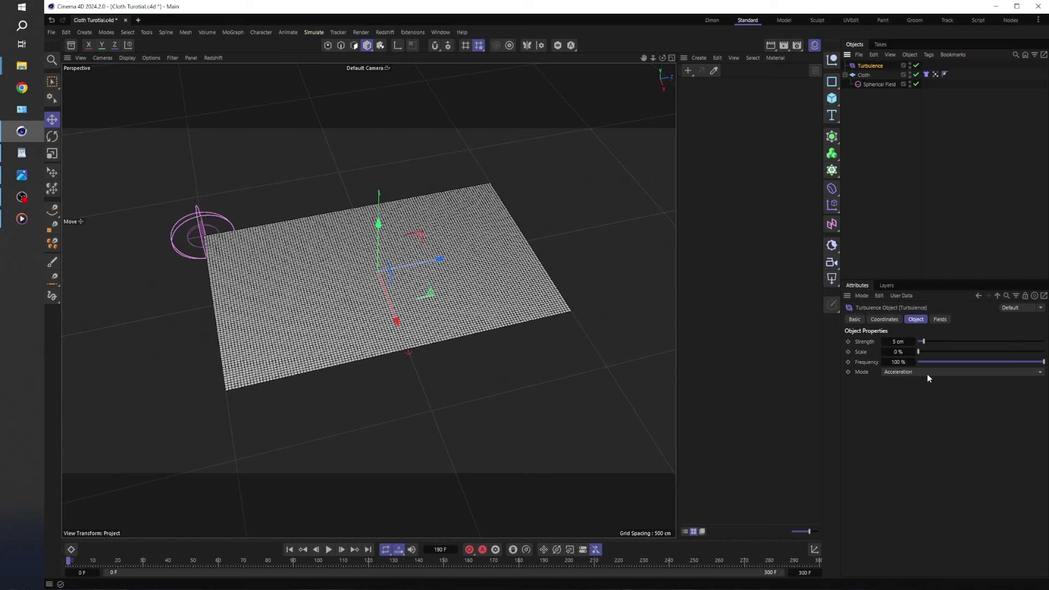
Set the Turbulence object's scale to 200% and preview the simulation.
click(894, 356)
text(200)
key(Return)
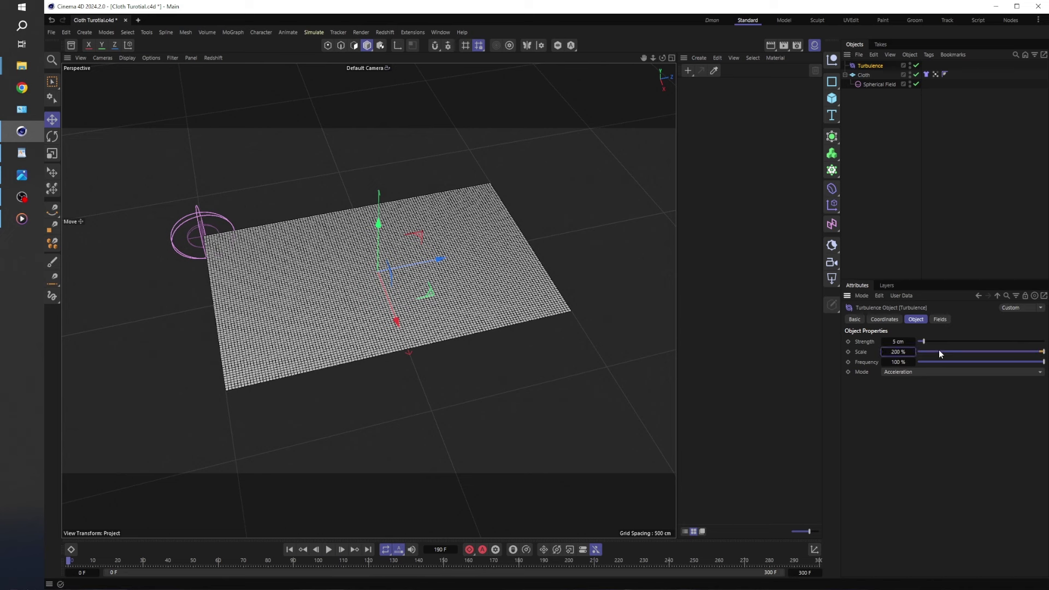
click(330, 548)
click(328, 549)
click(290, 550)
Set the Turbulence object's frequency to 25% and play the simulation from the start.
click(898, 362)
text(25)
key(Return)
click(289, 549)
click(328, 550)
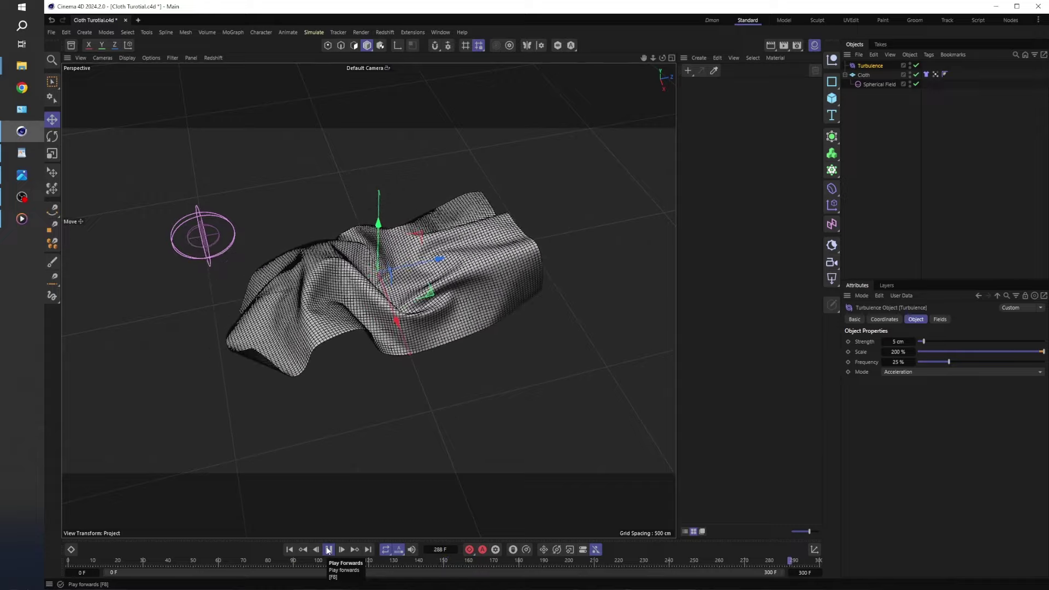
click(328, 550)
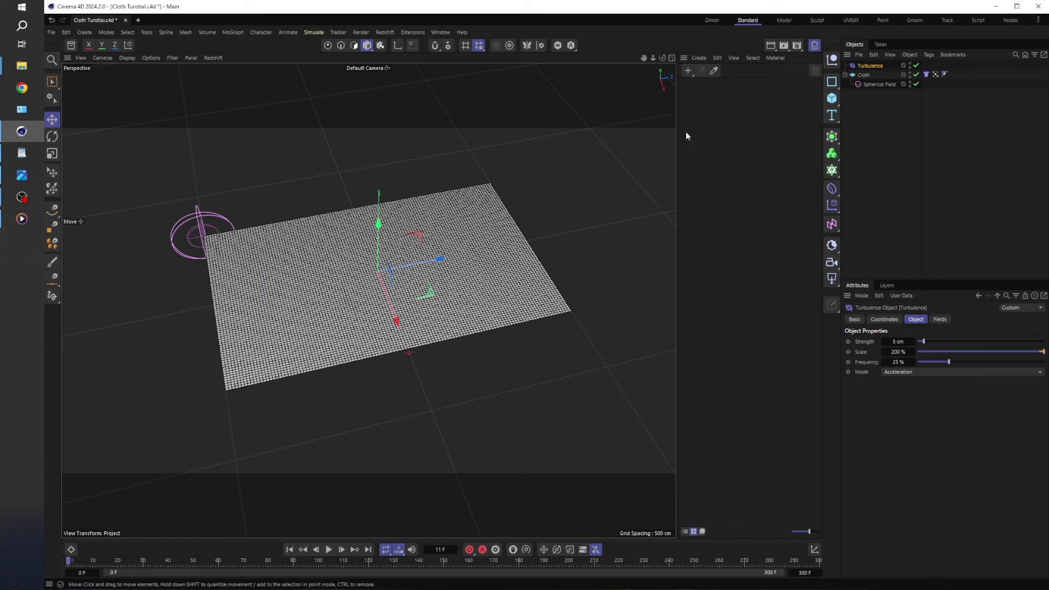
Deselect the Turbulence object and replay the animation to examine the cloth without the axis handles.
click(905, 144)
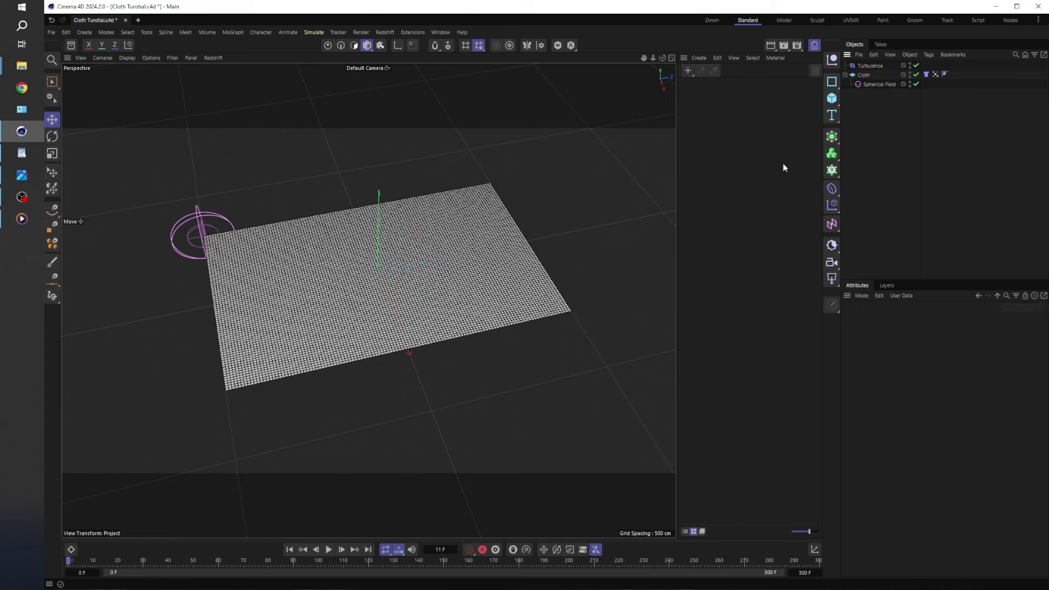
click(289, 549)
click(328, 549)
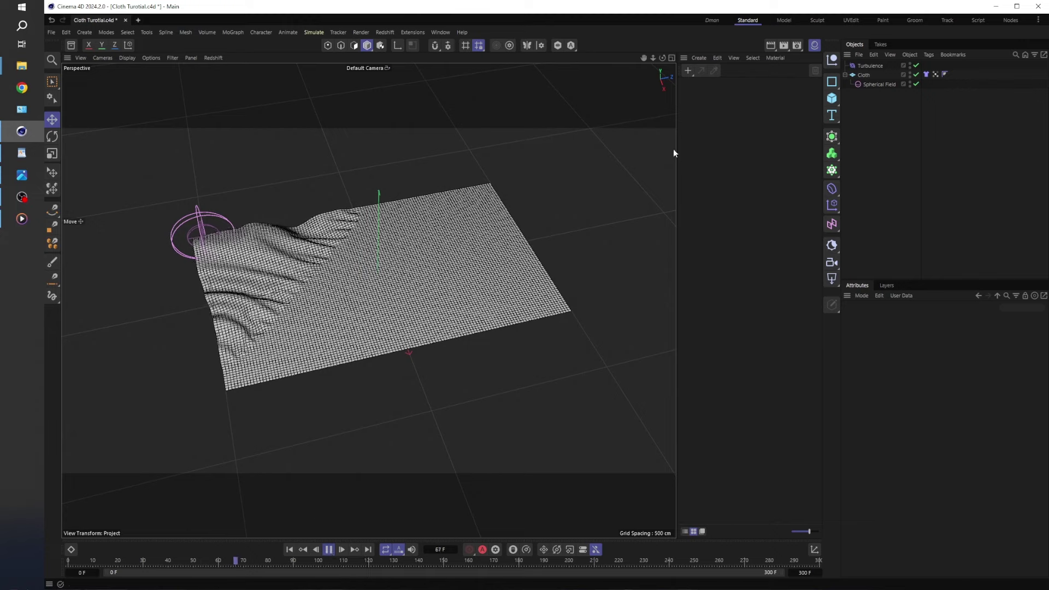
click(328, 550)
Duplicate the Turbulence object and set the copy's scale to 50% and frequency to 100%.
click(870, 66)
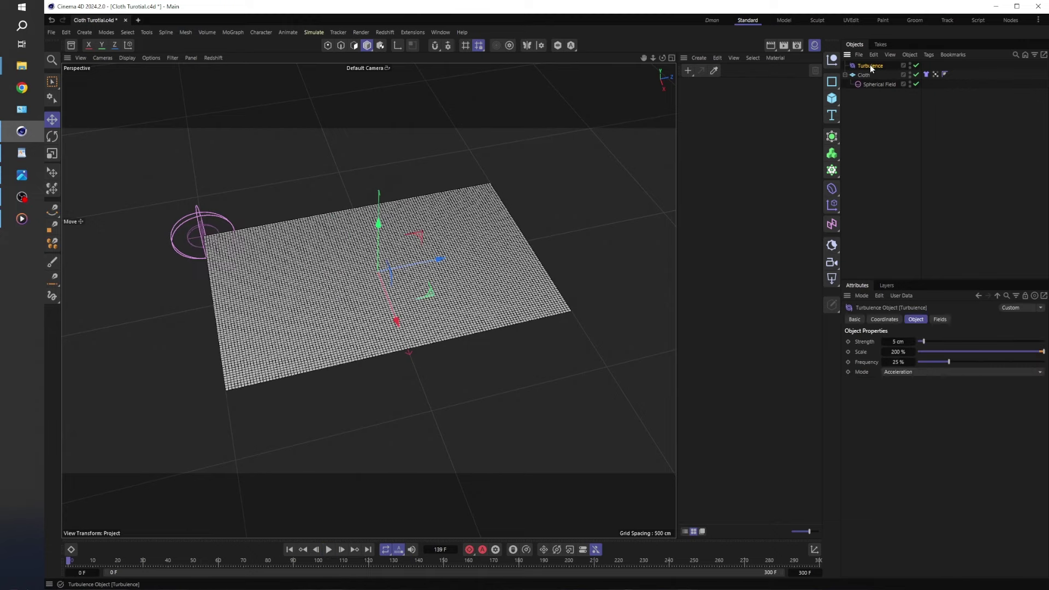
ctrl+drag(873, 60, 872, 62)
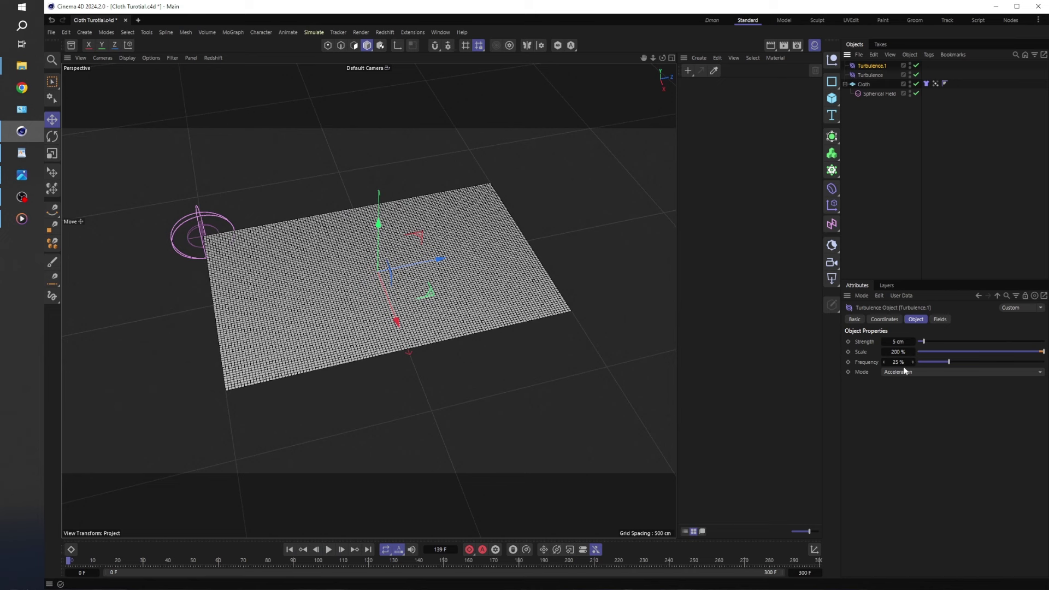
click(897, 351)
text(50)
key(Return)
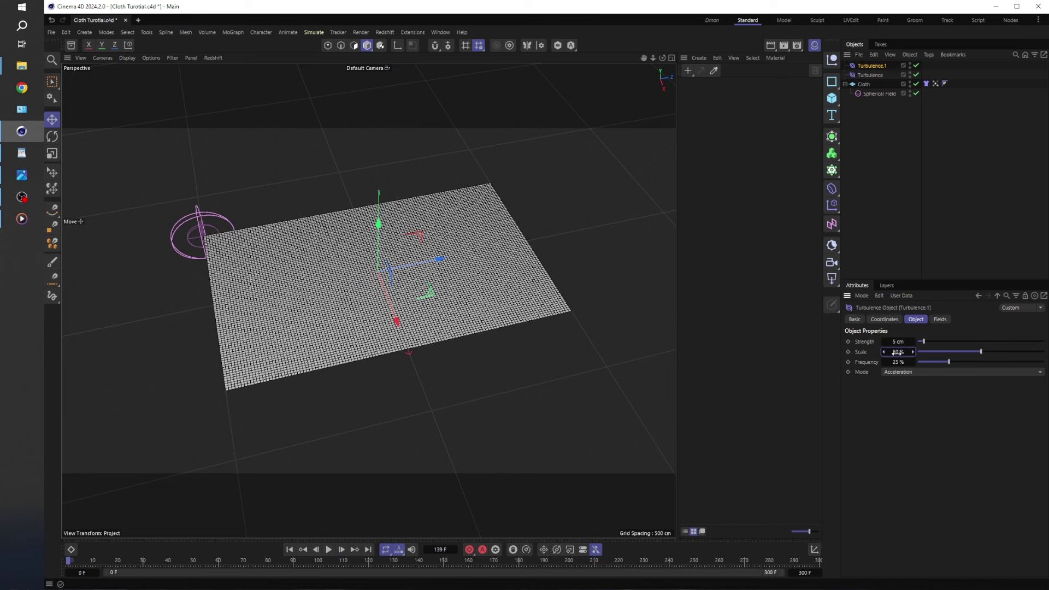
click(898, 361)
text(100)
key(Return)
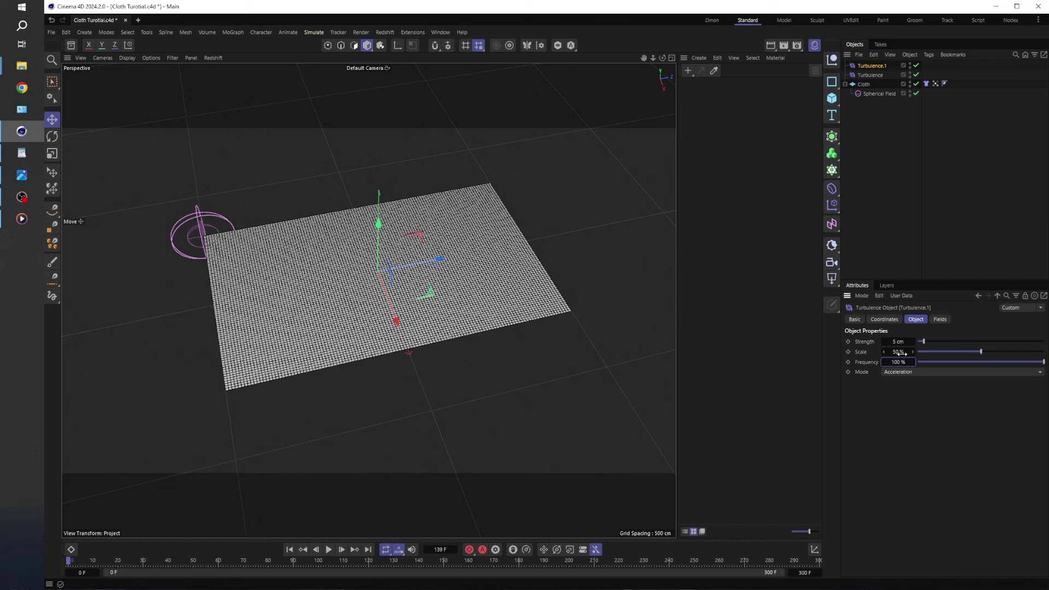
Play the simulation with both Turbulence forces active, return to the first frame and clear the selection.
click(289, 548)
click(328, 549)
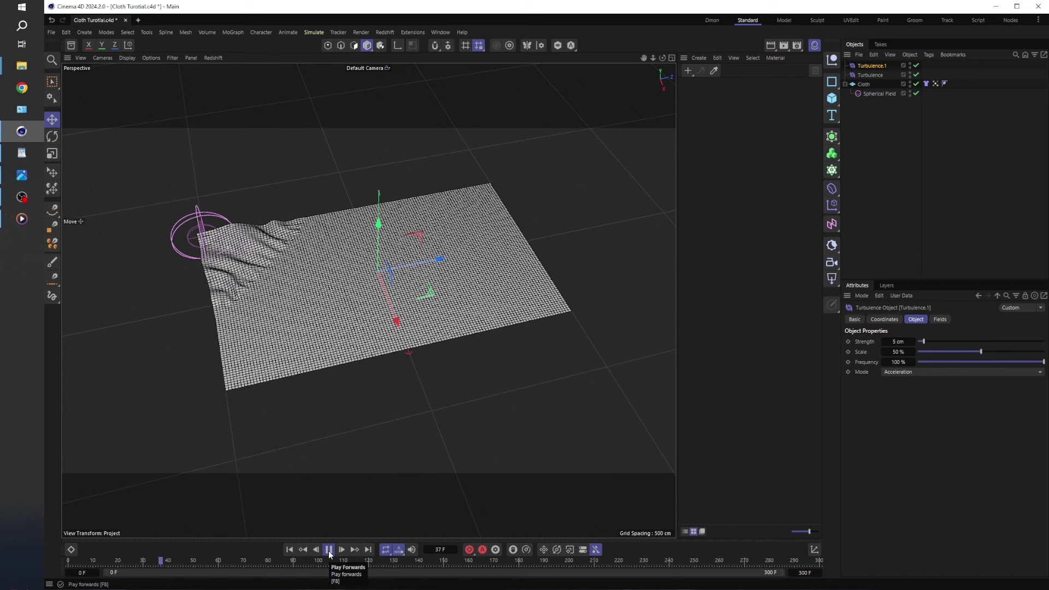
click(328, 550)
click(290, 550)
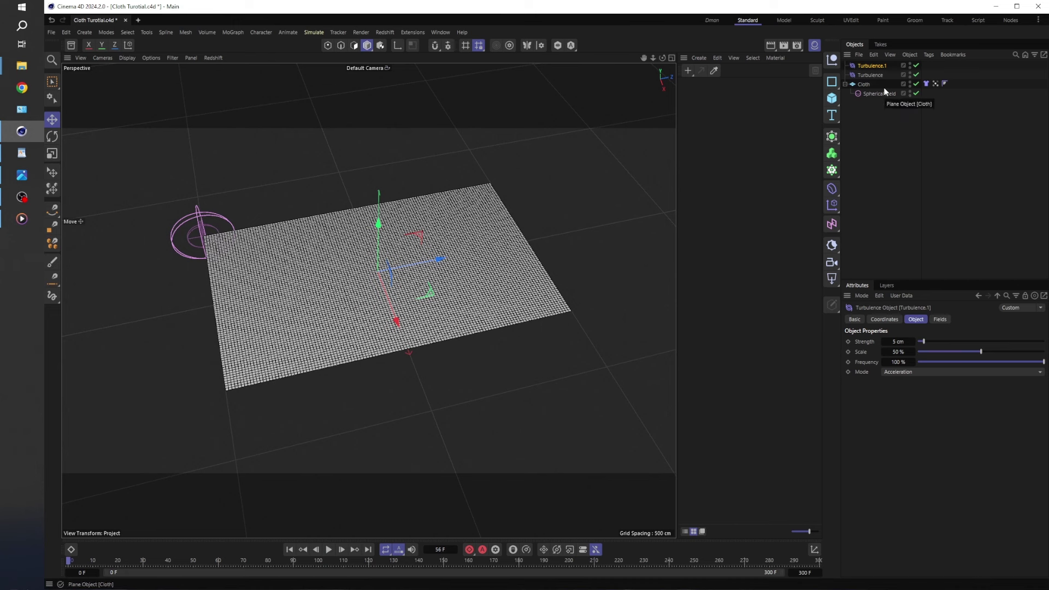
click(873, 146)
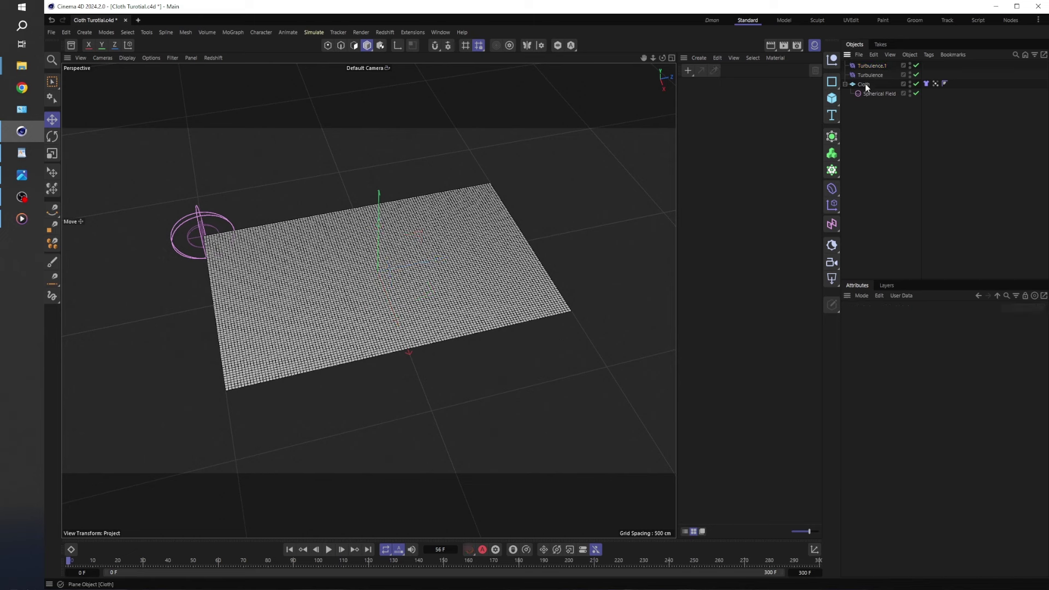
click(864, 84)
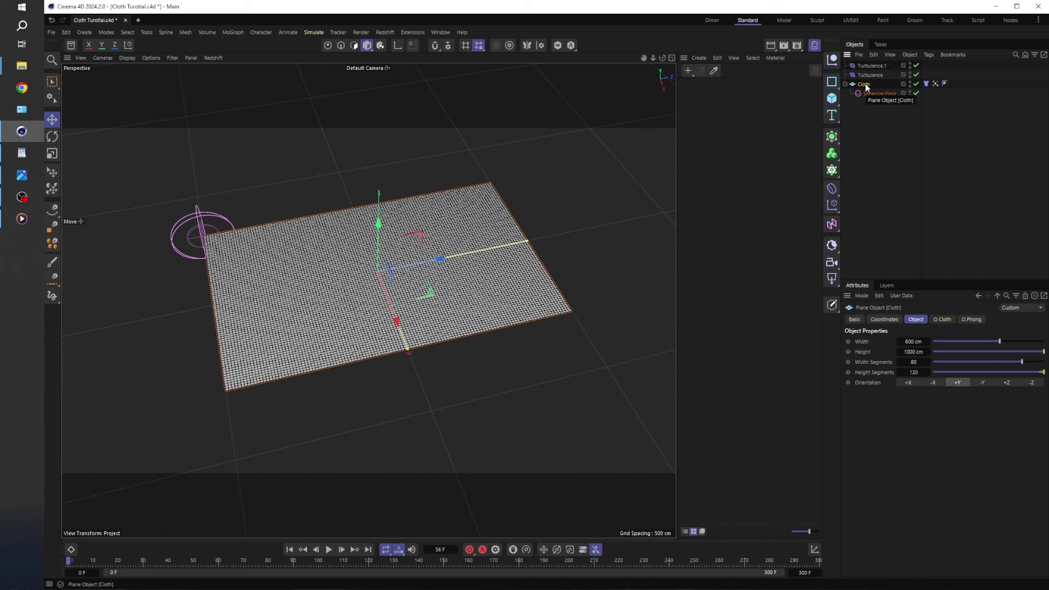
key(ctrl+c)
key(ctrl+v)
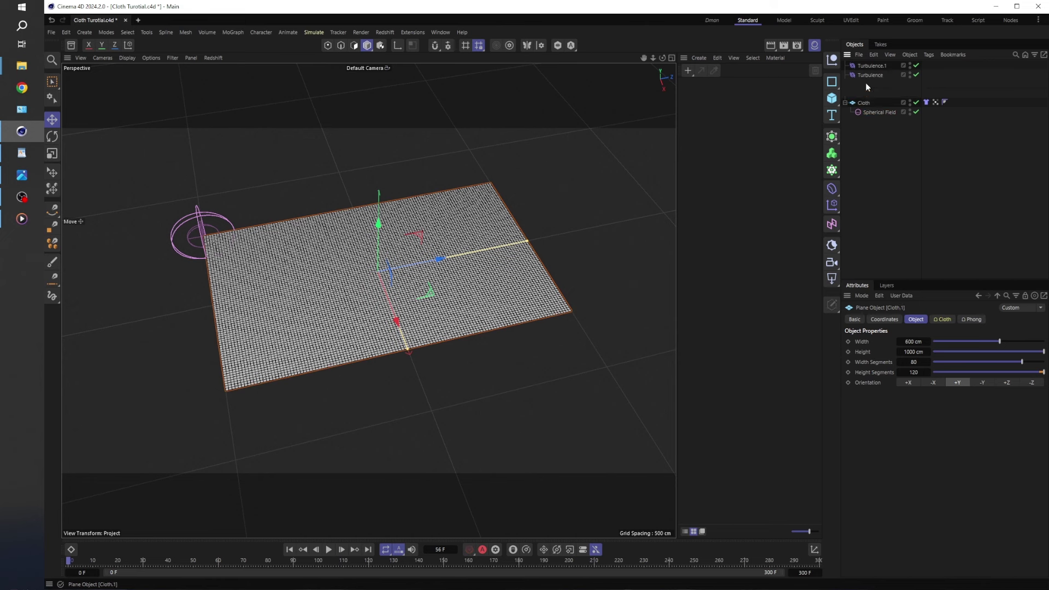
key(Delete)
click(864, 85)
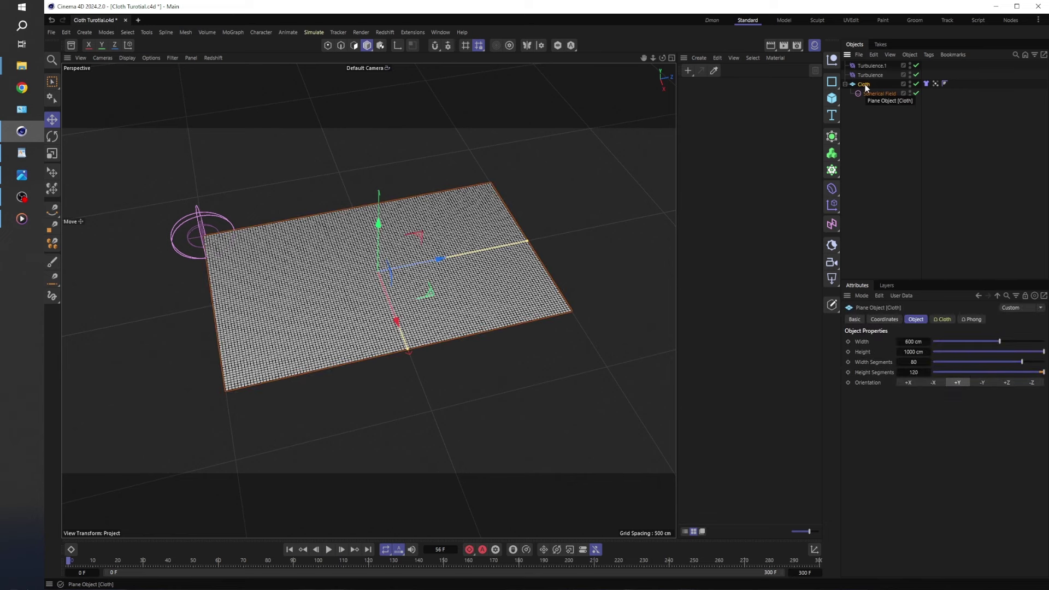
key(ctrl+c)
key(ctrl+v)
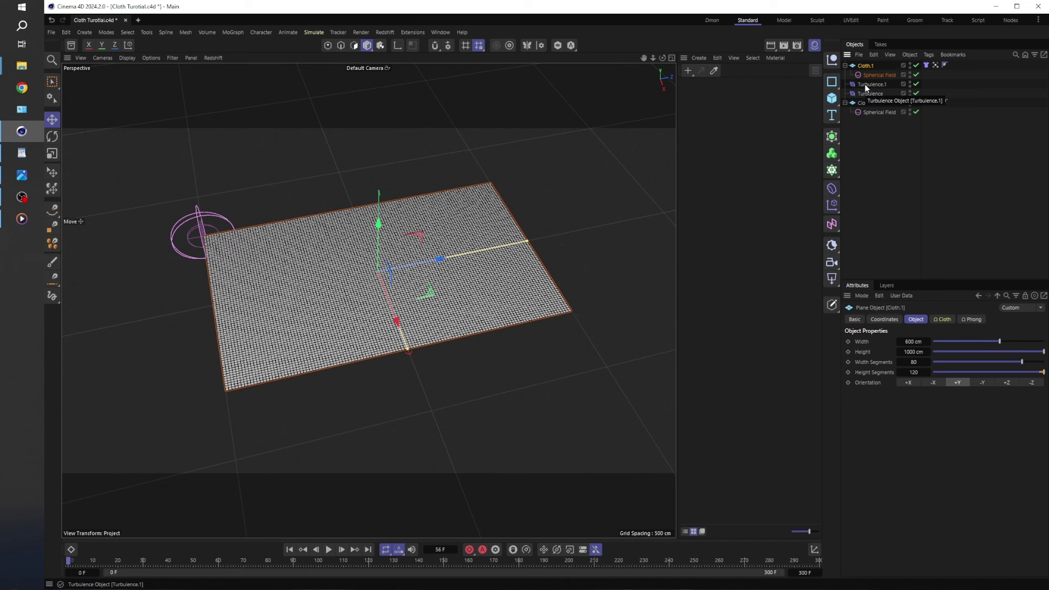
key(Delete)
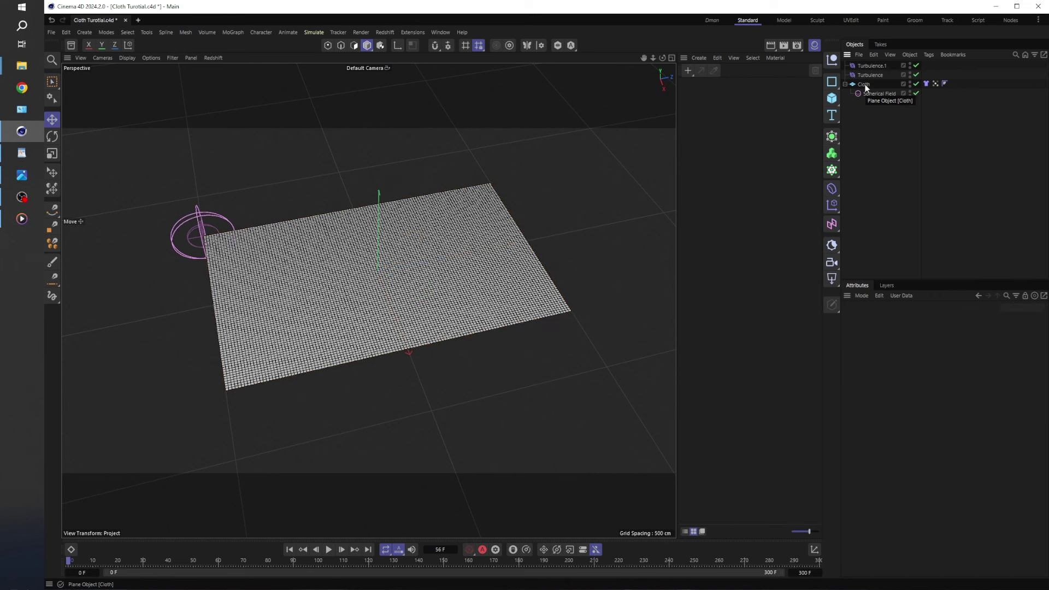
Duplicate the Cloth object with its Spherical Field, and disable the original Cloth, its Cloth tag and its Spherical Field.
click(867, 85)
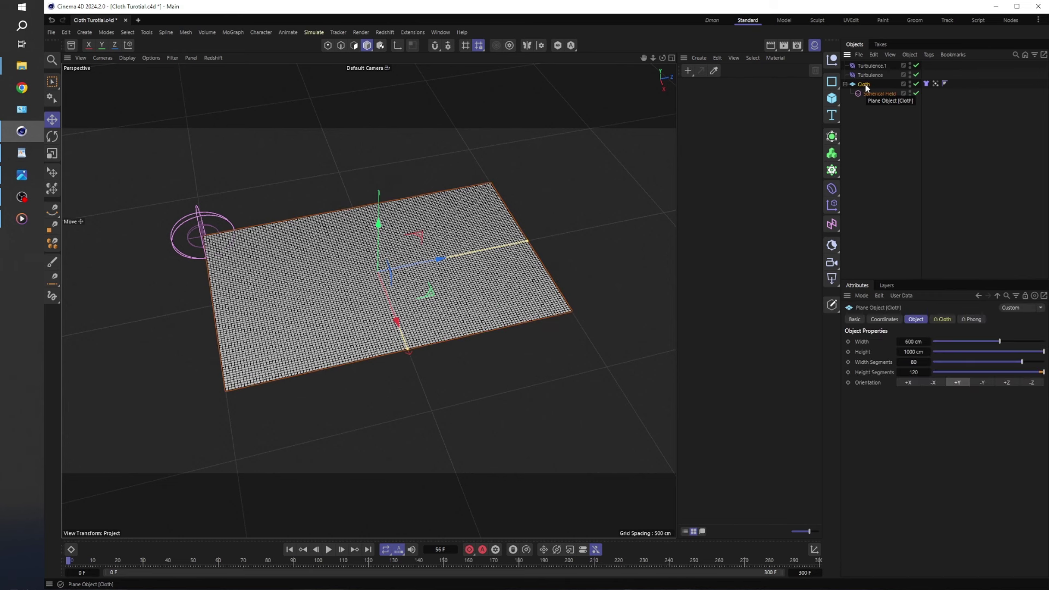
ctrl+drag(866, 87, 865, 83)
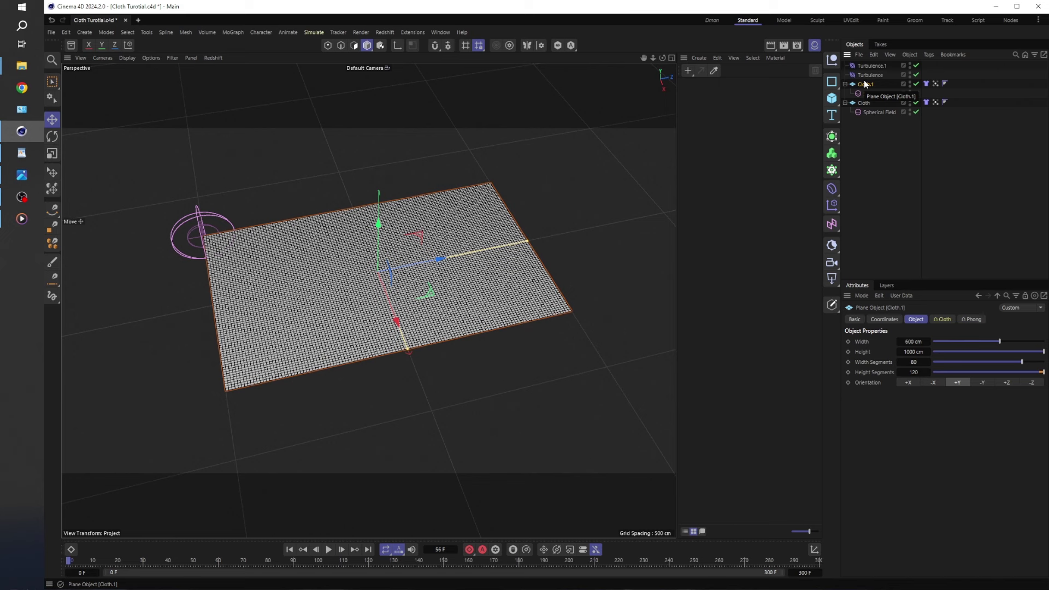
click(915, 103)
click(926, 102)
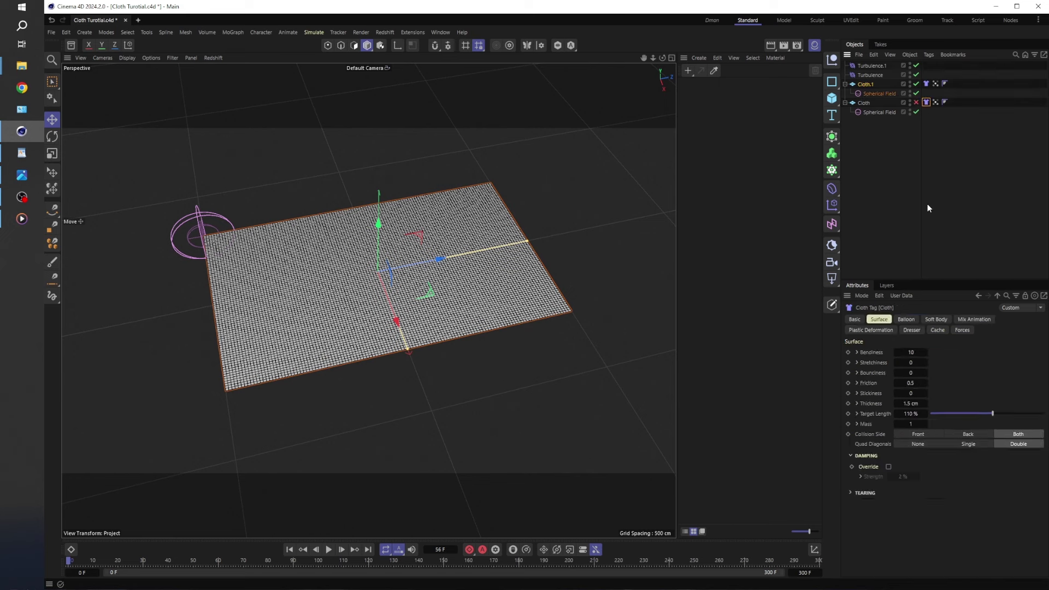
click(855, 320)
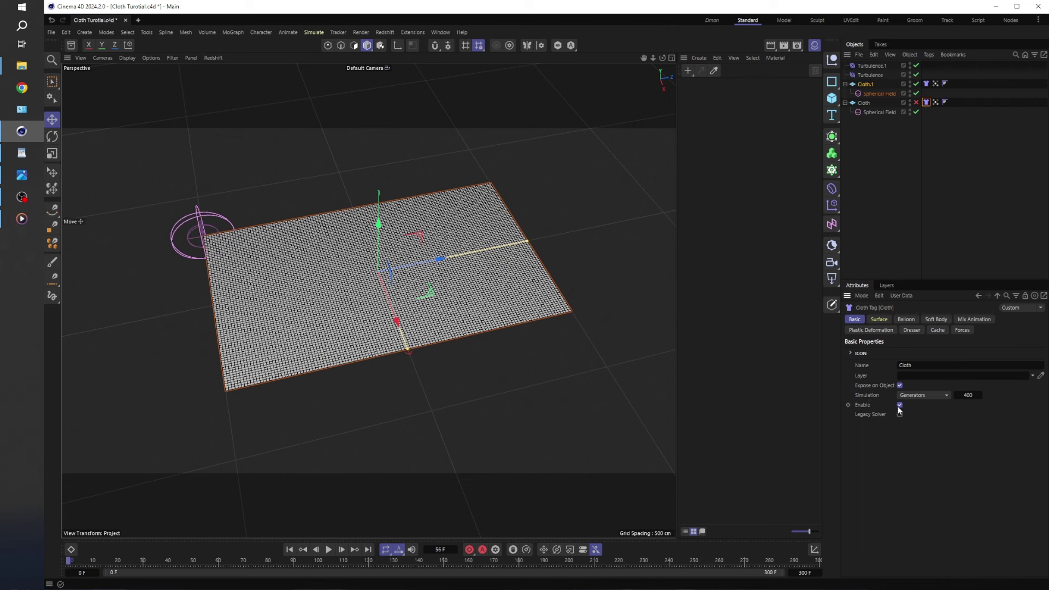
click(889, 140)
click(916, 112)
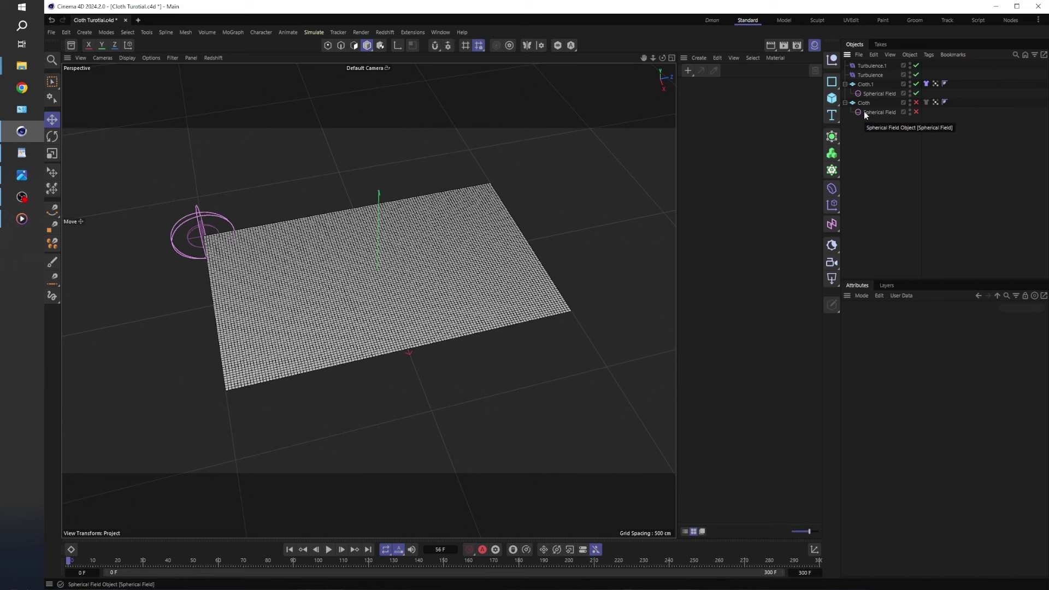
Rename the duplicated Cloth plane as Pyro.
double_click(867, 84)
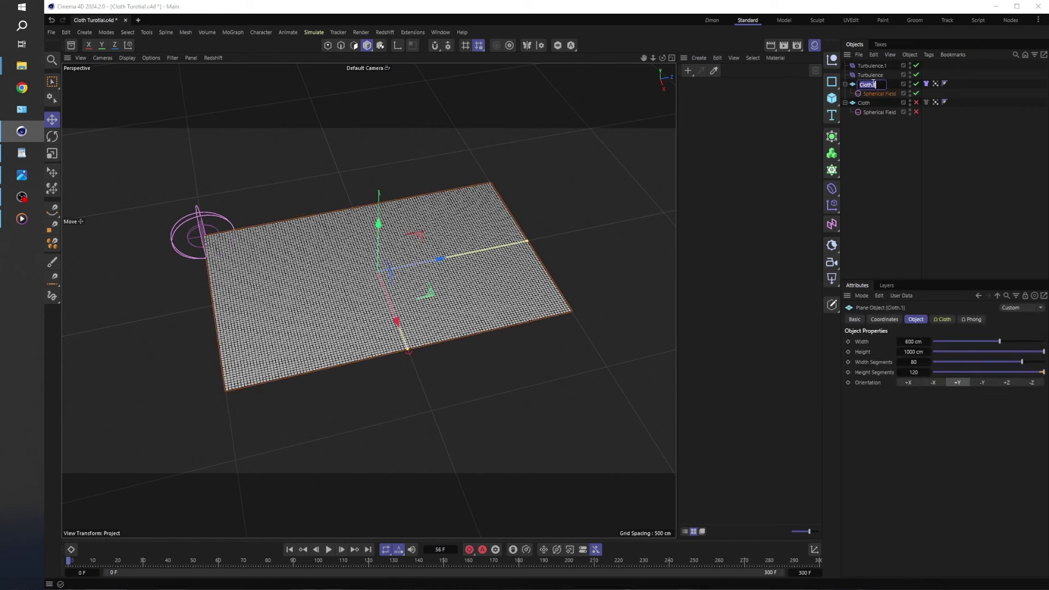
text(Pyro)
key(Return)
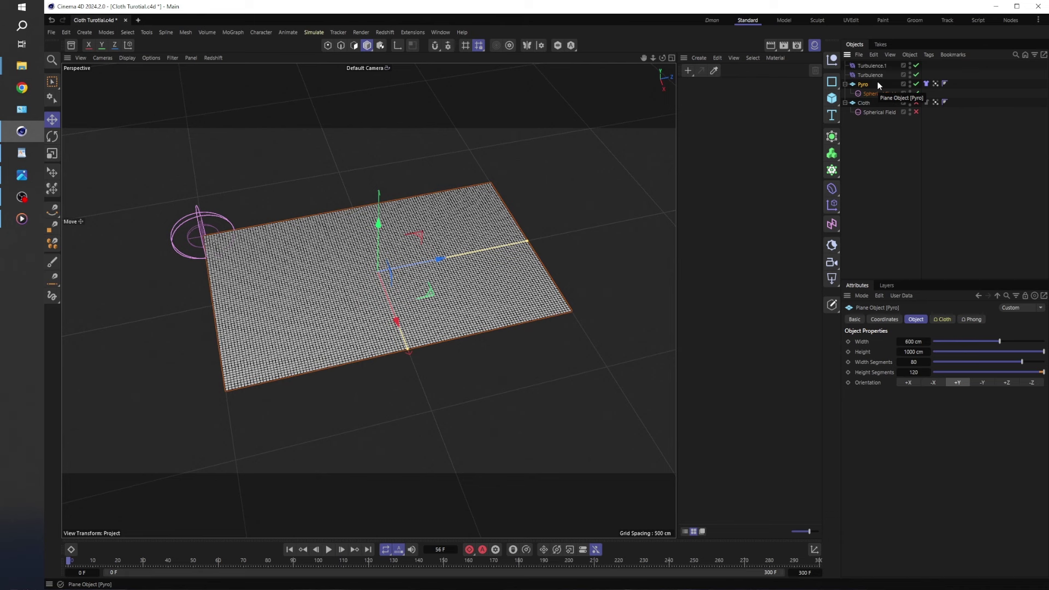
Display the Pyro plane's vertex map and replay the simulation to examine how the growing map releases the cloth, ending at the first frame.
click(936, 84)
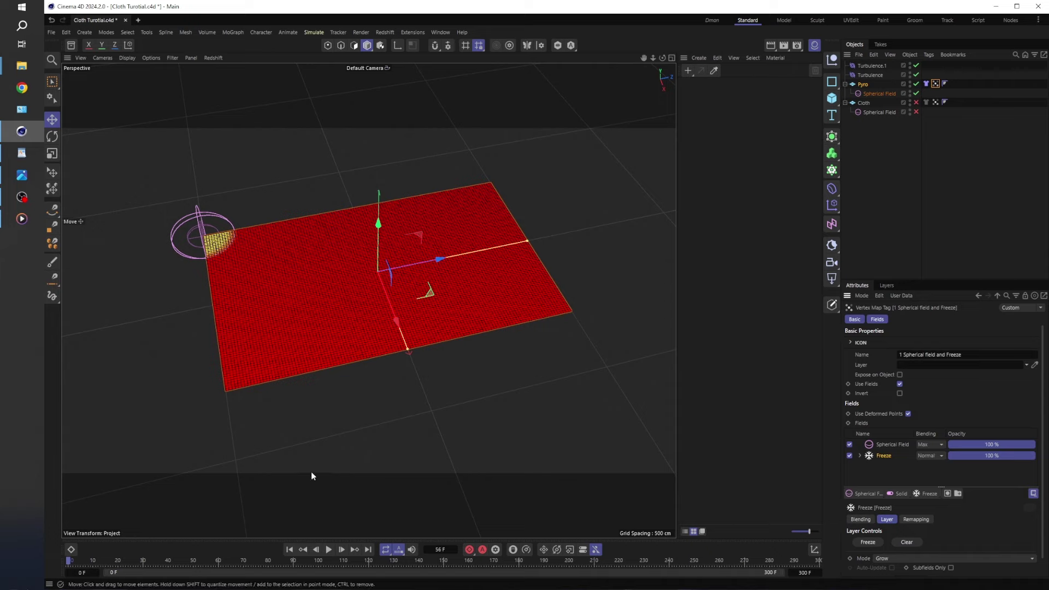
click(329, 549)
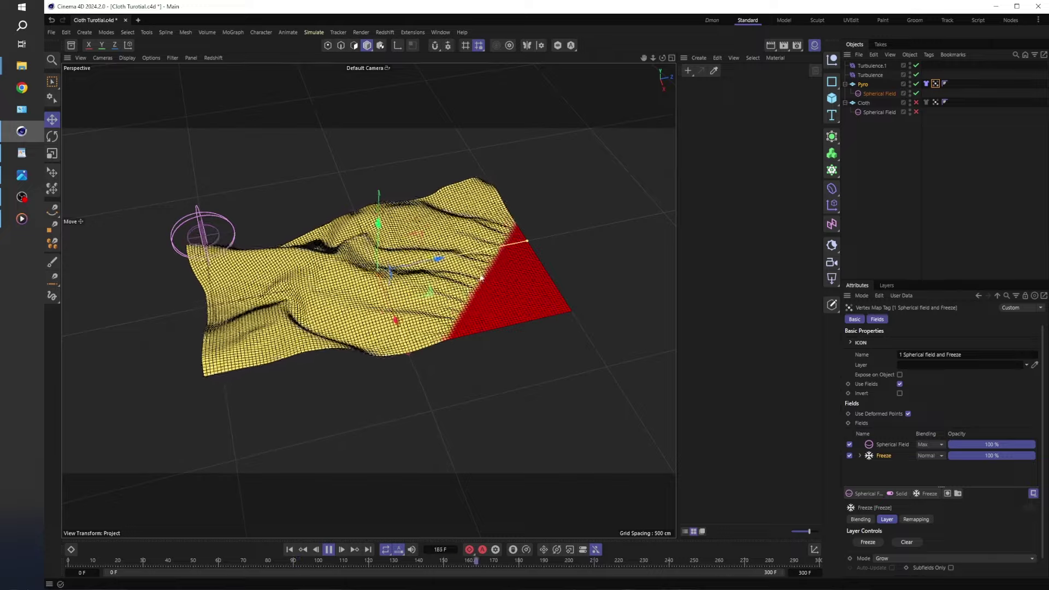
click(328, 550)
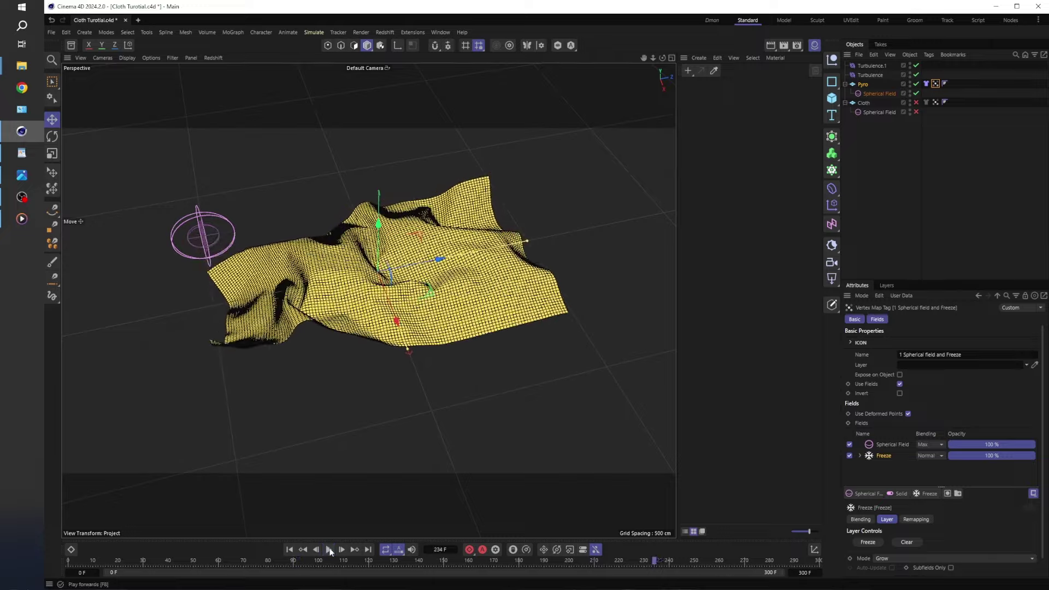
click(289, 551)
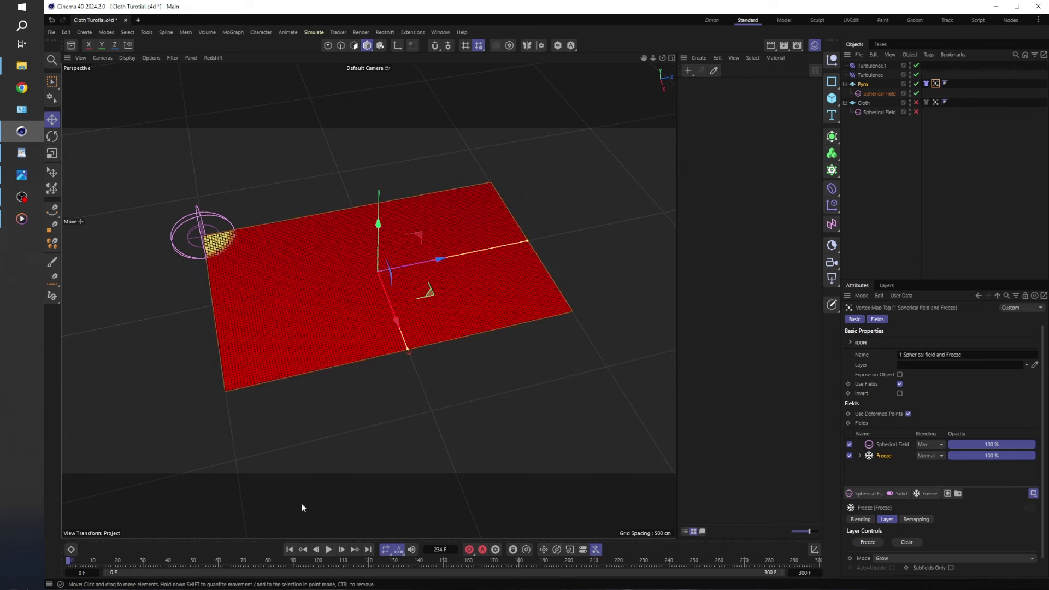
click(329, 550)
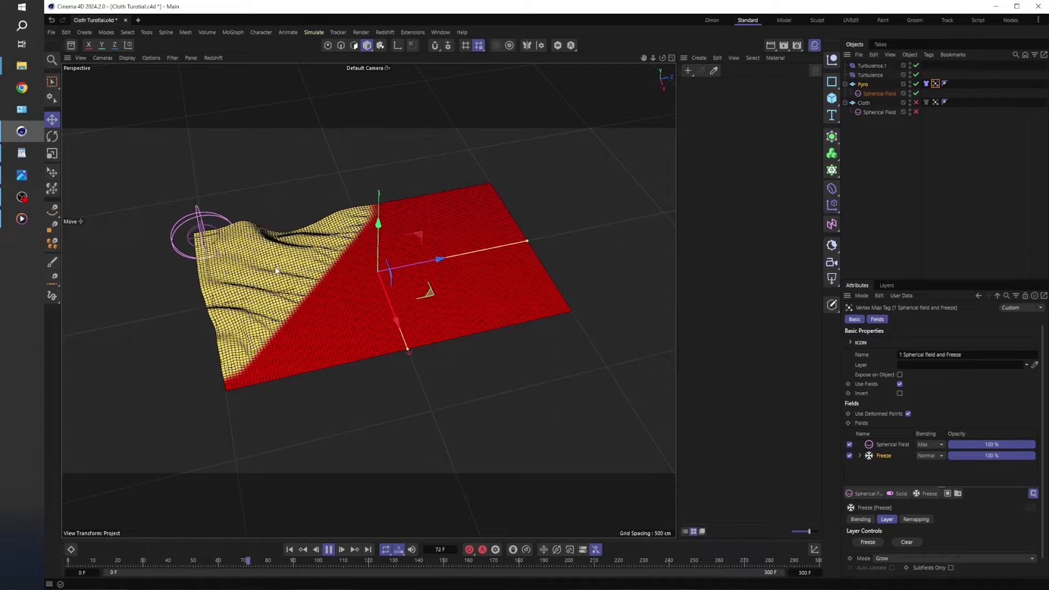
click(328, 549)
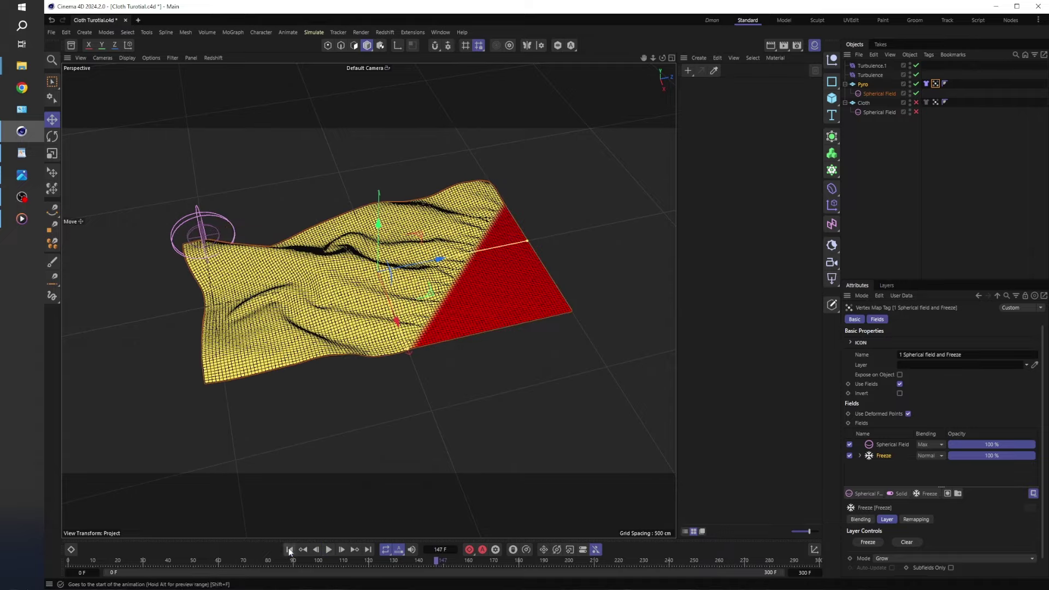
click(289, 549)
click(329, 549)
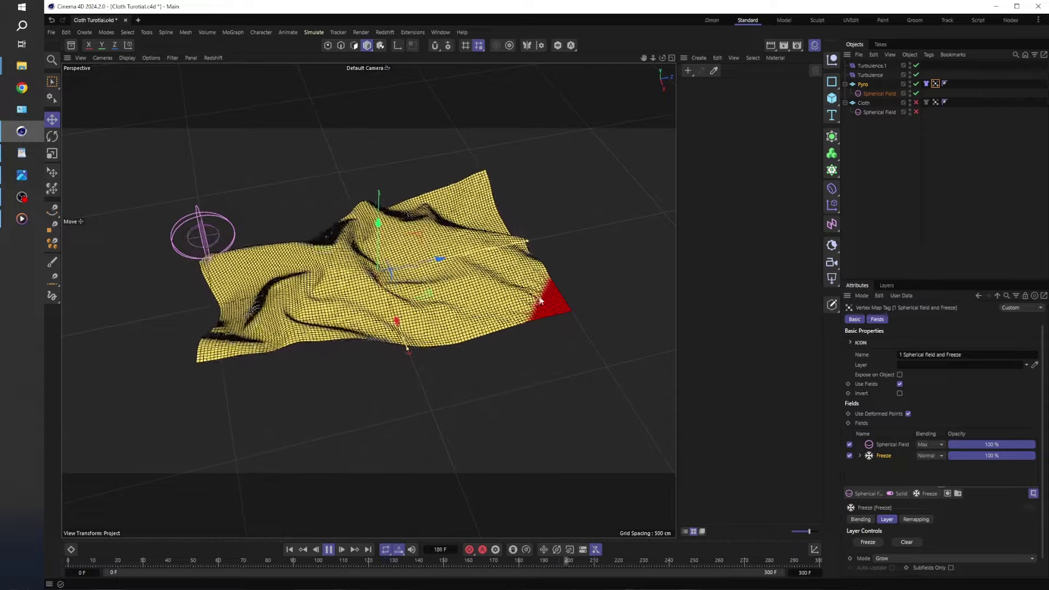
click(328, 549)
click(289, 549)
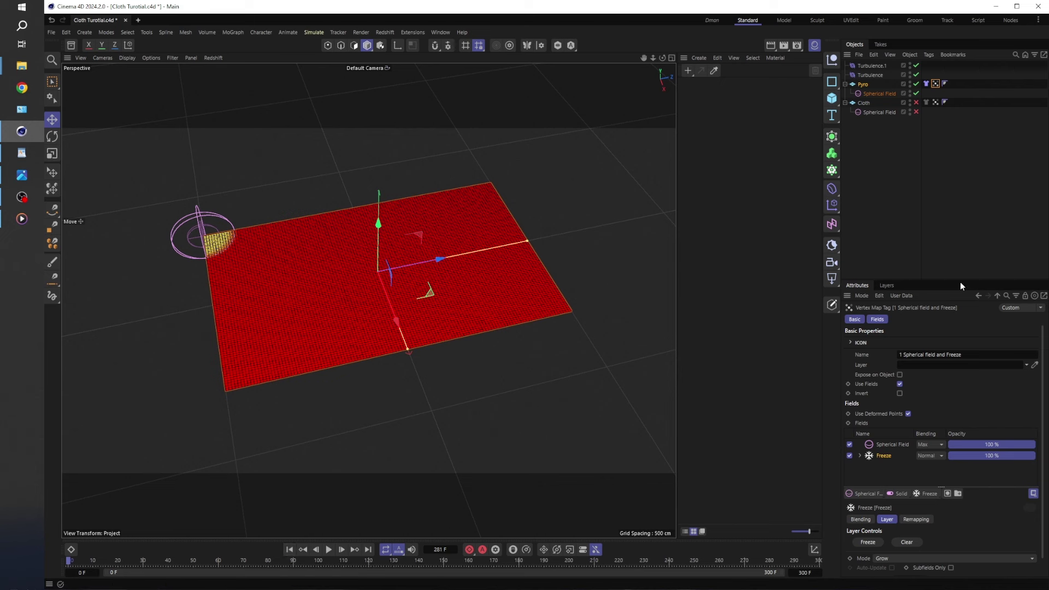
Disable the Cloth tag on the Pyro plane, play its vertex map growth on the flat surface, and clear the selection.
click(926, 84)
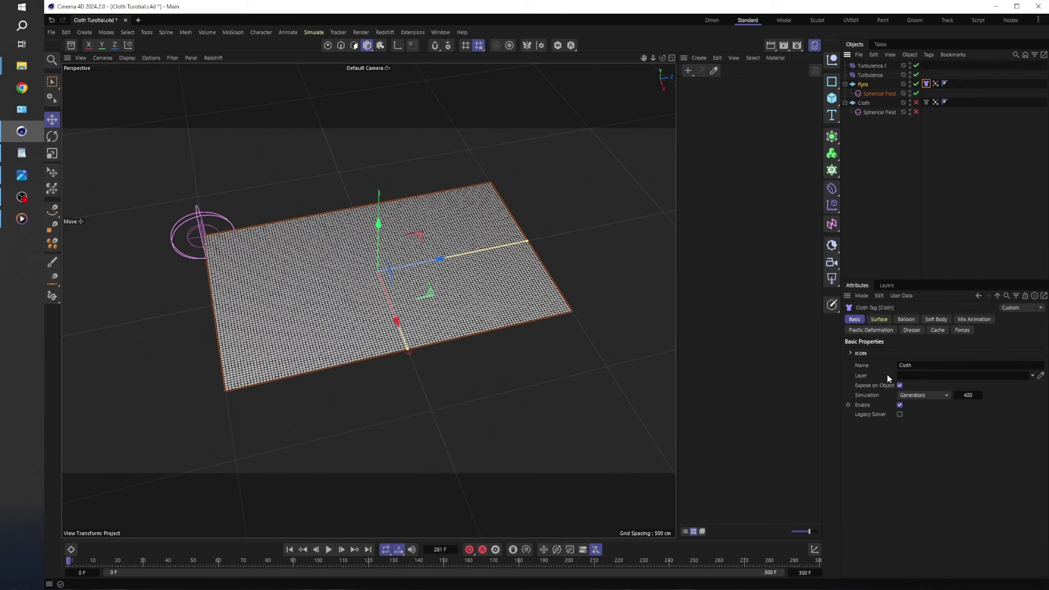
click(899, 405)
click(935, 84)
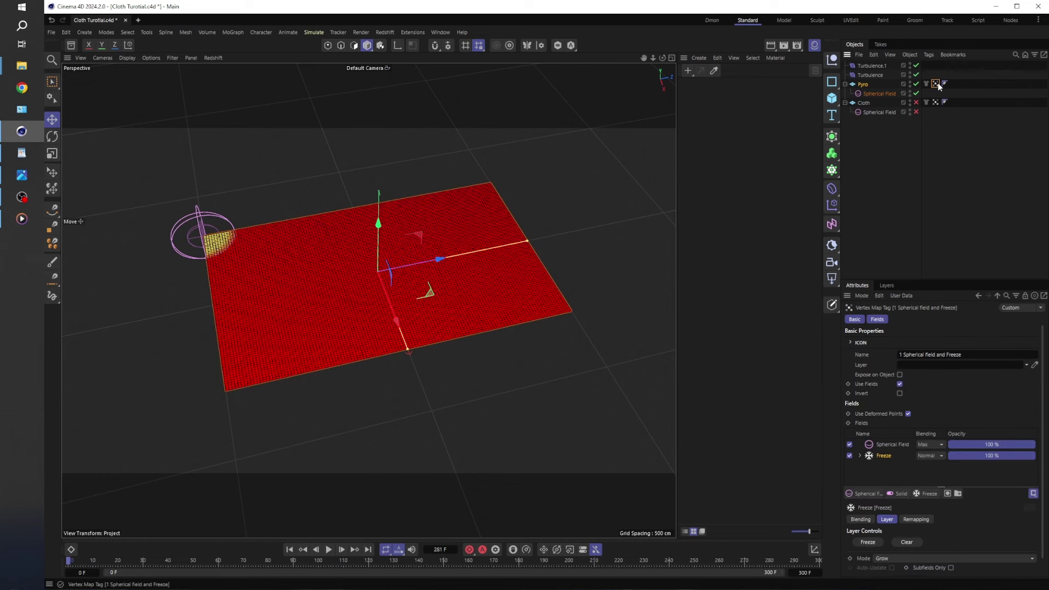
click(327, 549)
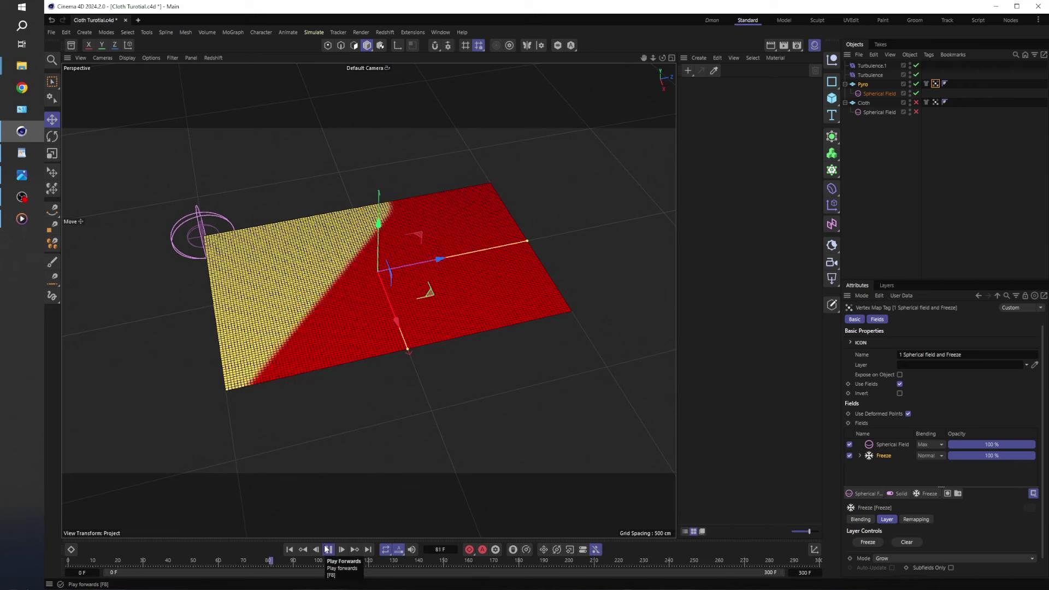
click(329, 550)
click(862, 131)
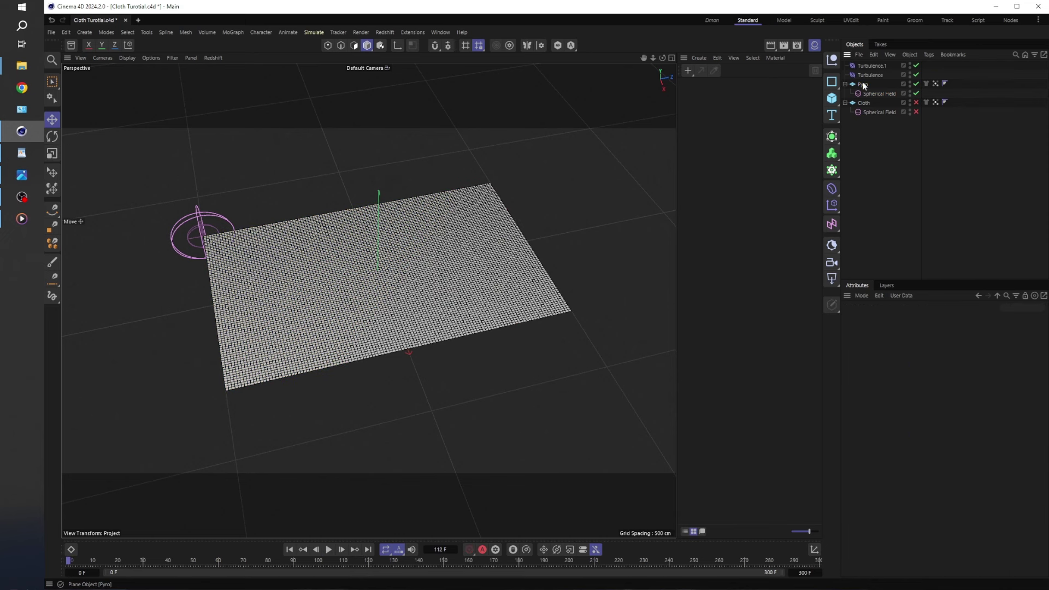
Add a second Vertex Map tag to the Pyro plane and move it between the Cloth tag and the existing vertex map.
click(861, 84)
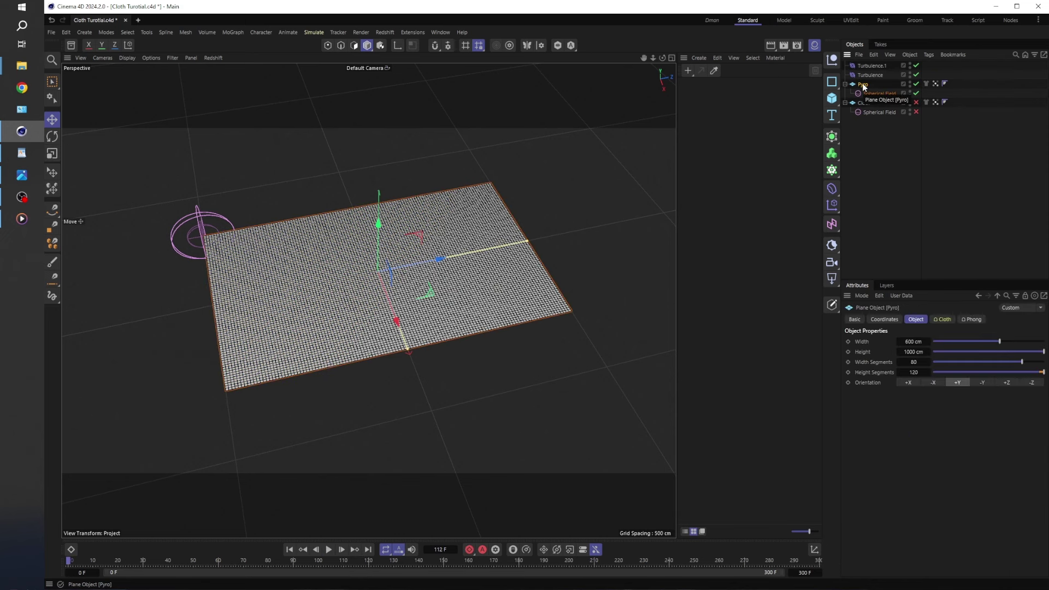
right_click(863, 86)
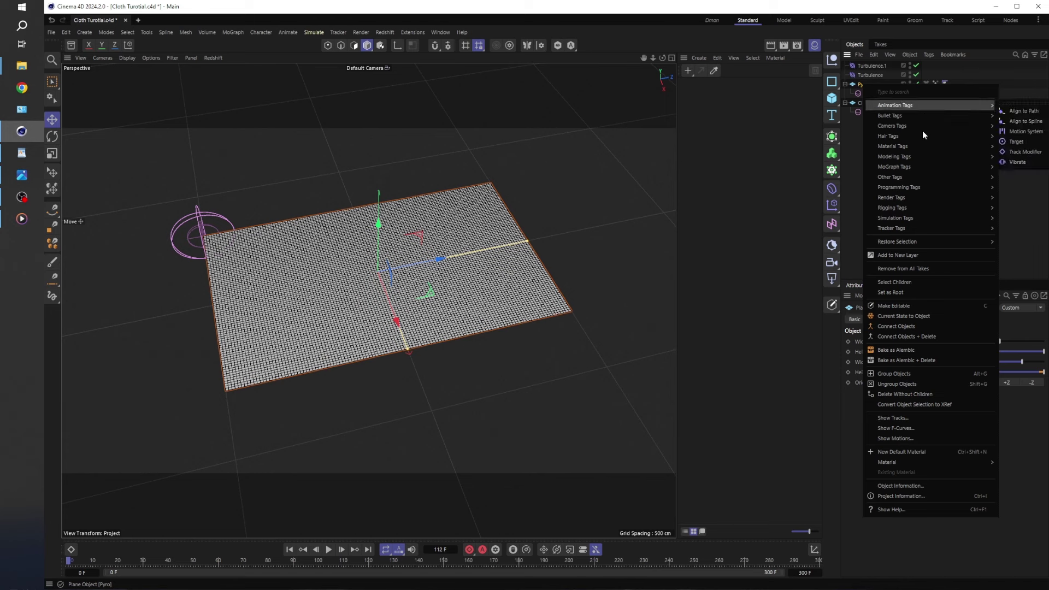
mouse_move(903, 177)
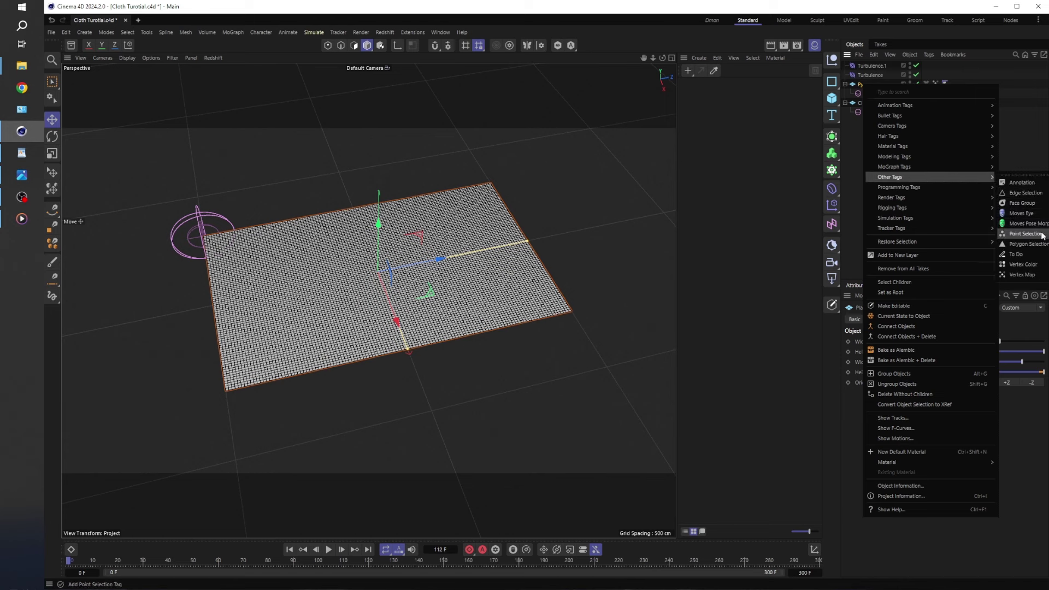
click(1032, 278)
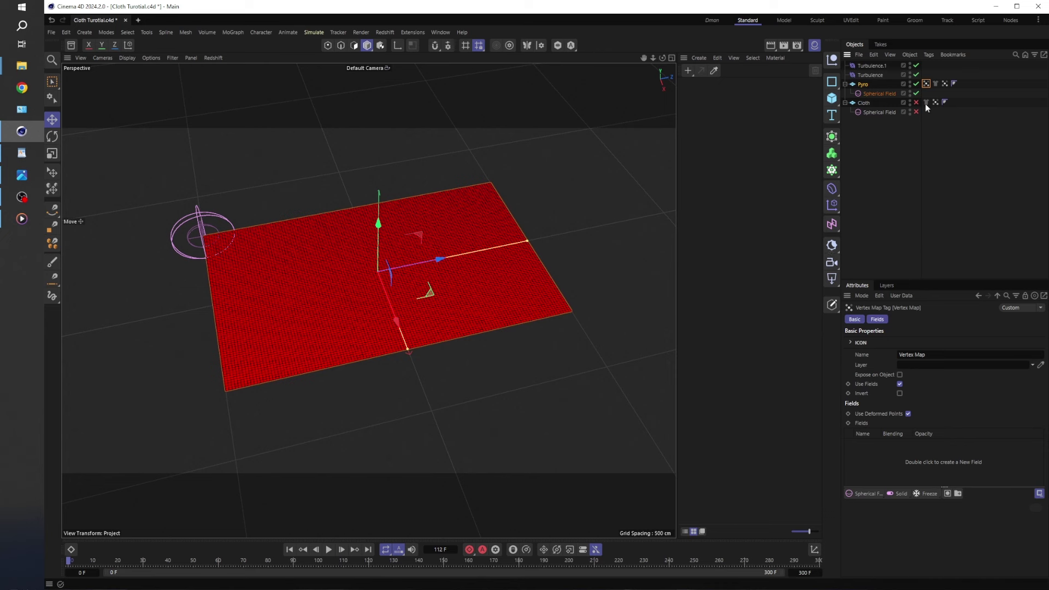
drag(926, 84, 939, 88)
Name the new vertex map "2 Pyro Line" and clear the selection.
click(929, 353)
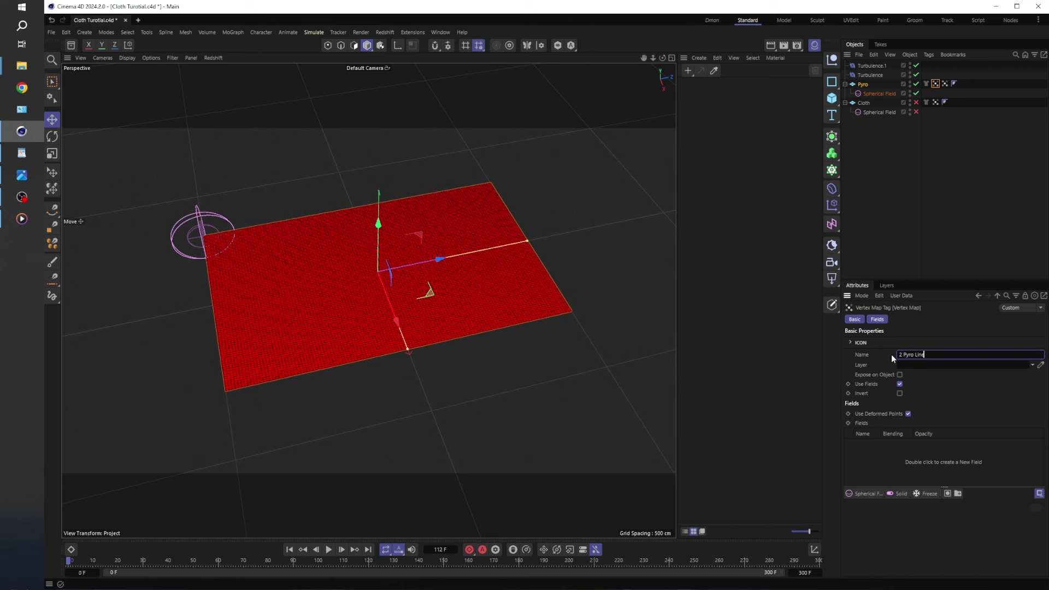
key(Return)
click(934, 85)
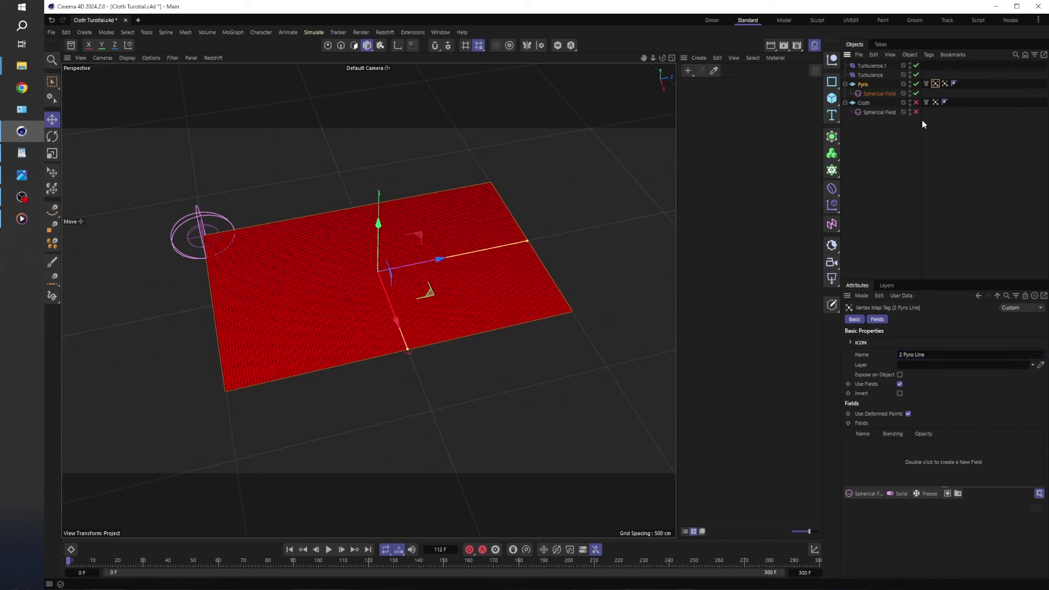
click(910, 142)
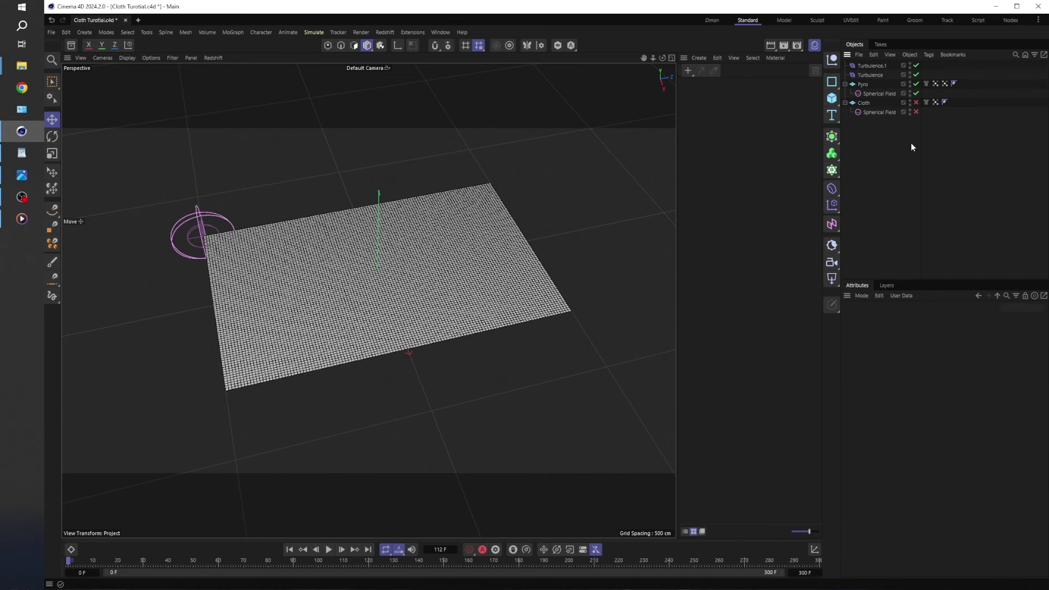
Add the "1 Spherical field and Freeze" vertex map as a field of "2 Pyro Line" and play the animation to check its growth.
click(935, 83)
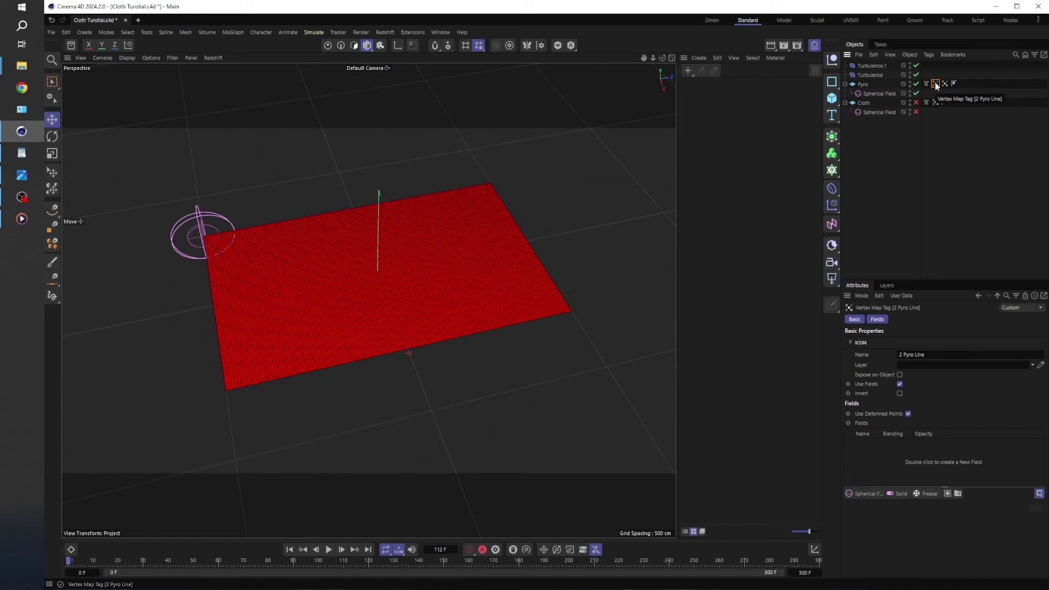
click(879, 320)
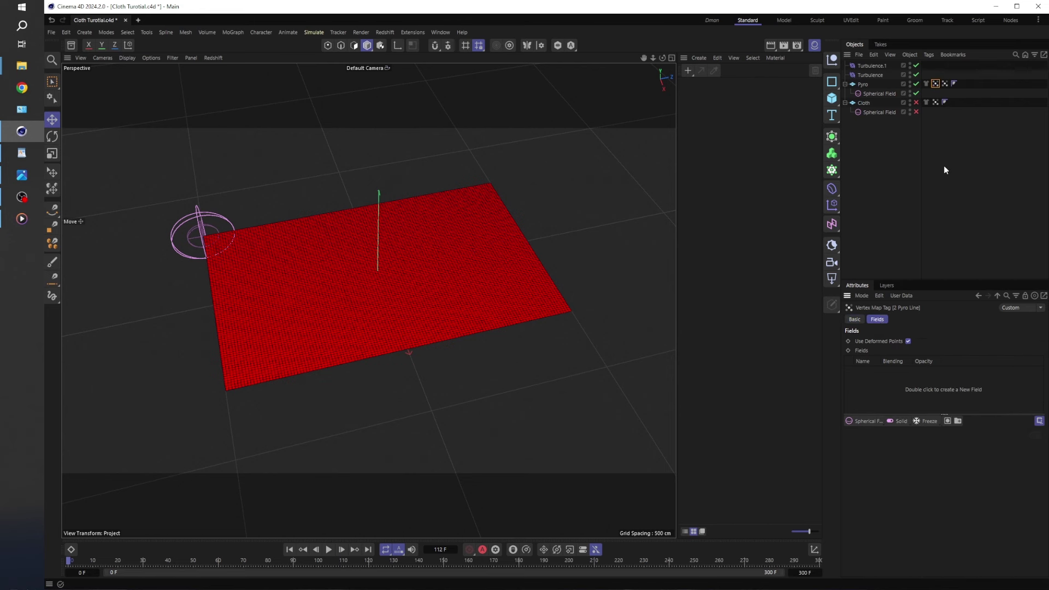
click(944, 84)
drag(944, 83, 910, 377)
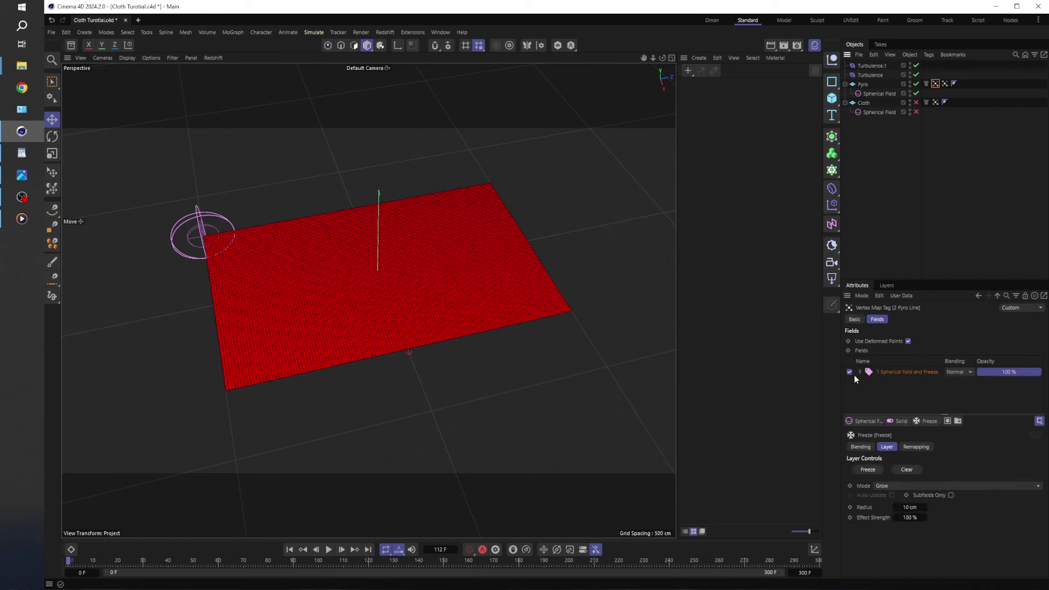
click(328, 549)
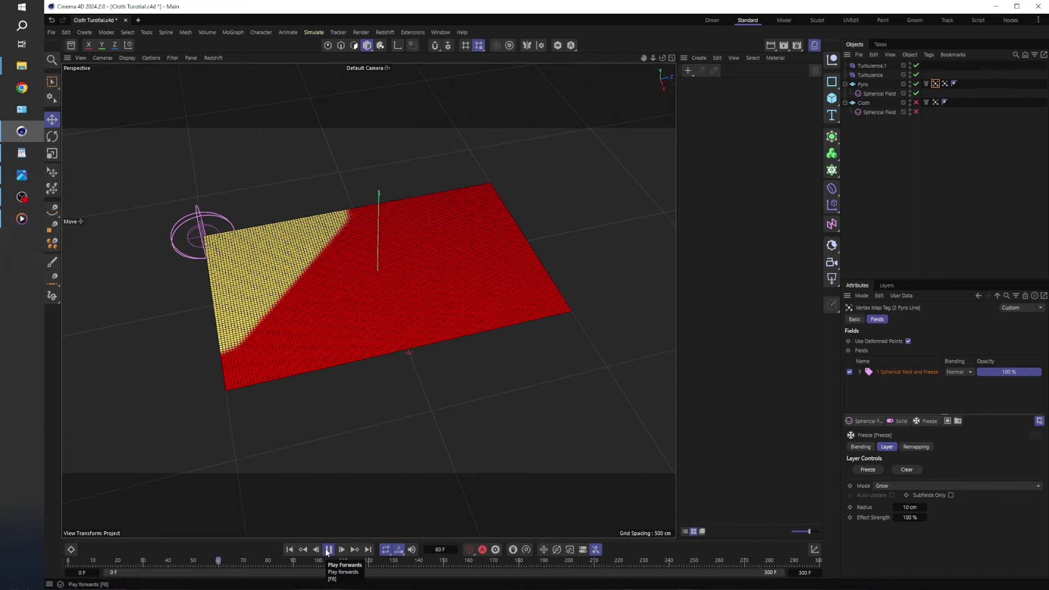
click(328, 549)
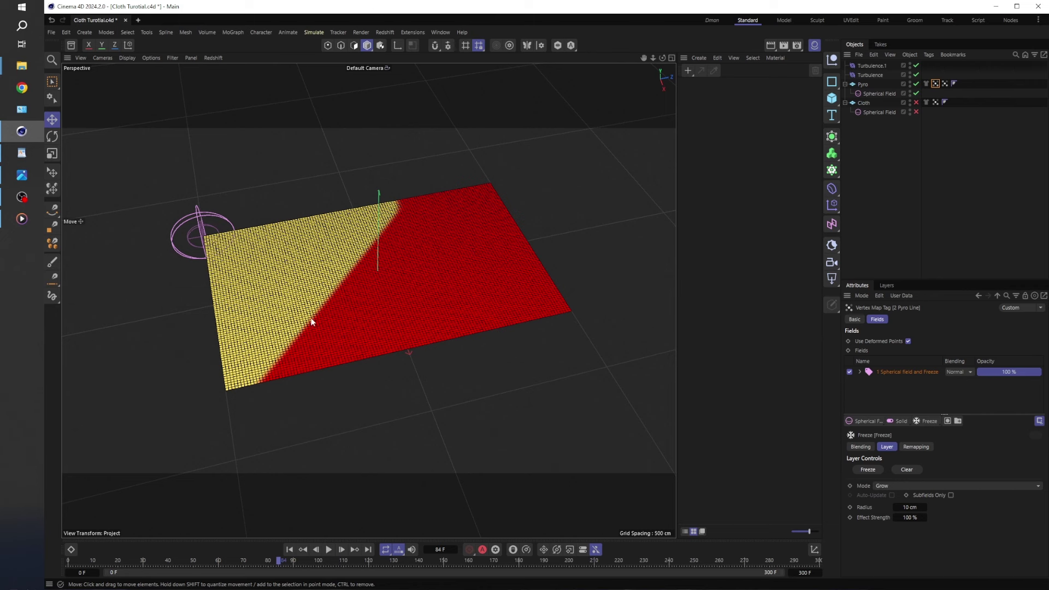
Add a Curve modifier layer above the vertex map field in "2 Pyro Line".
click(911, 405)
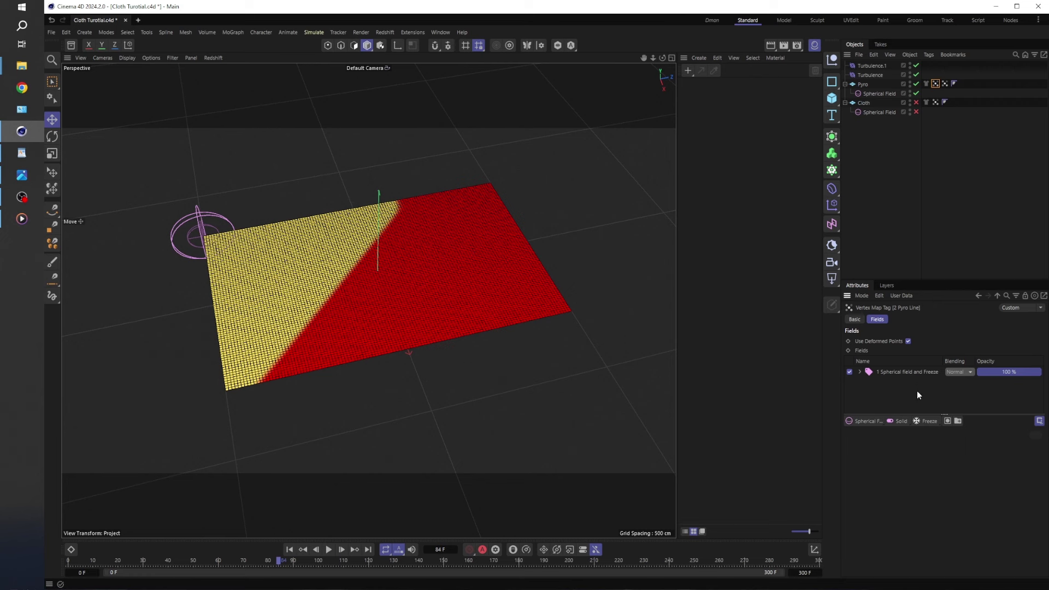
click(938, 423)
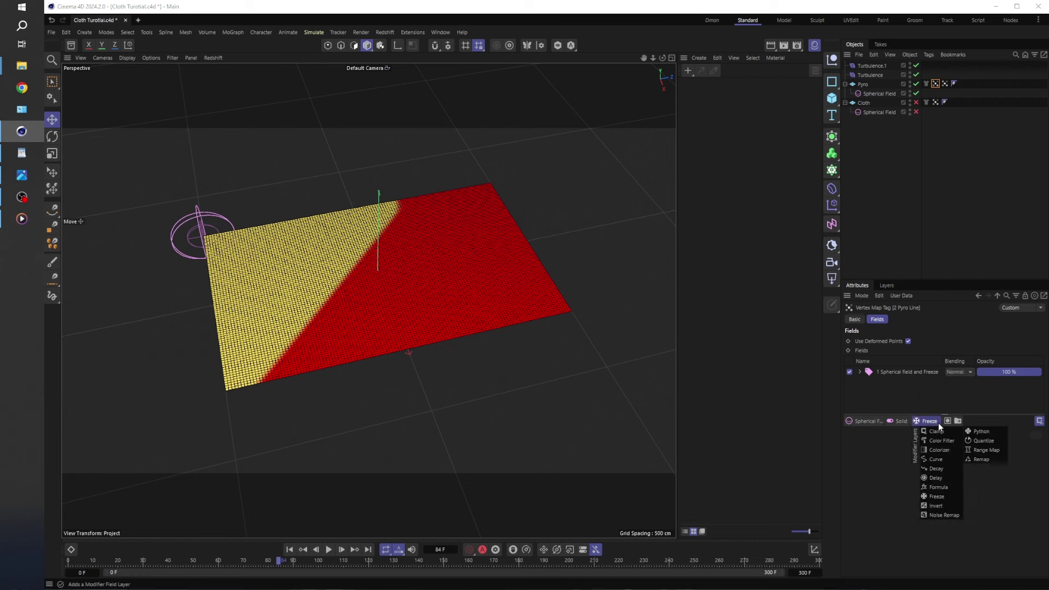
click(936, 460)
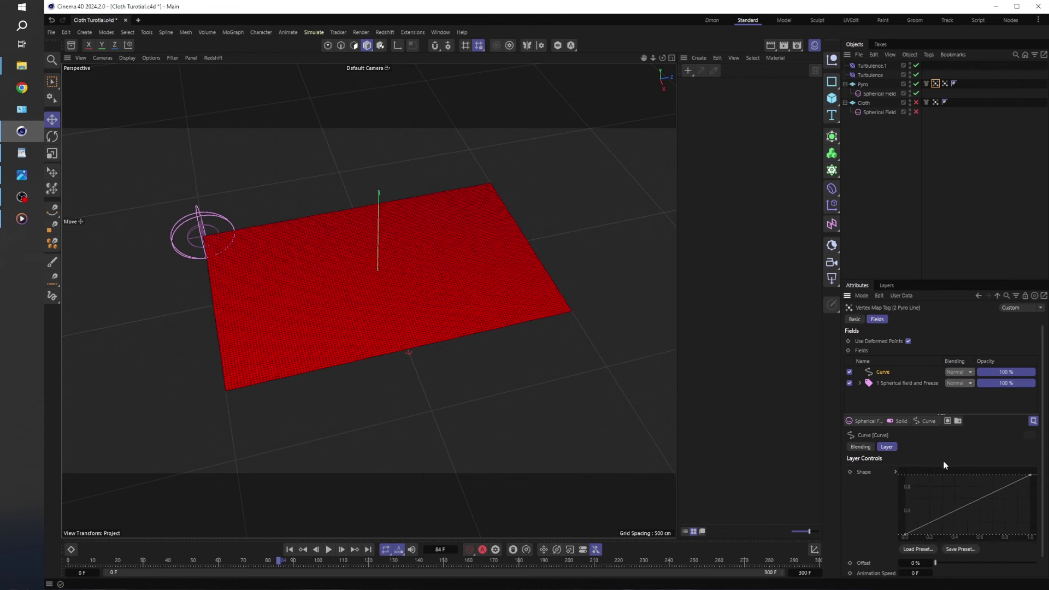
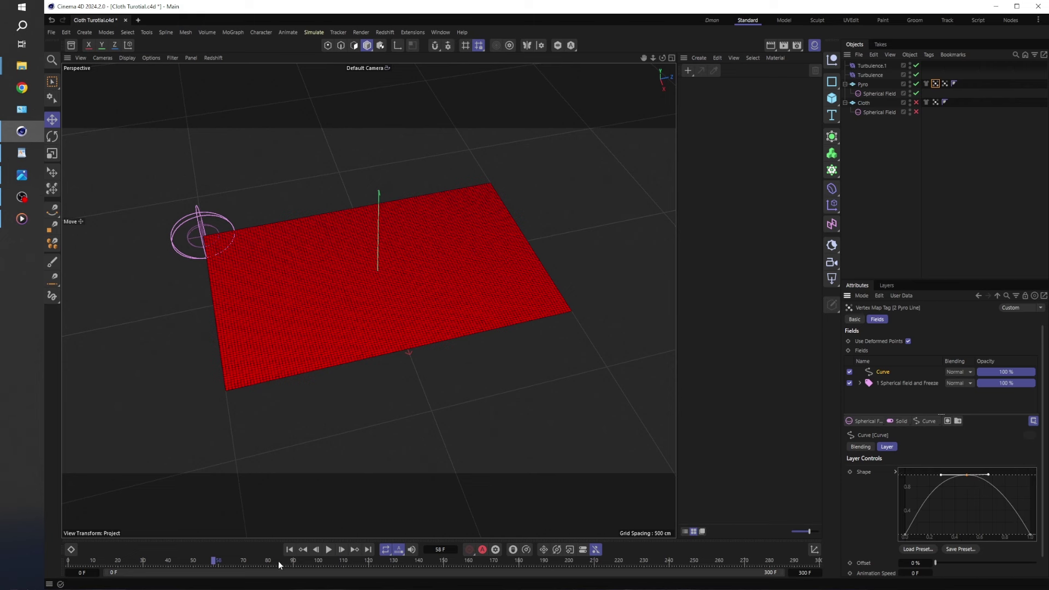
At the first frame, try raising the start point of the Curve layer's arch and bring it back down to zero.
click(290, 549)
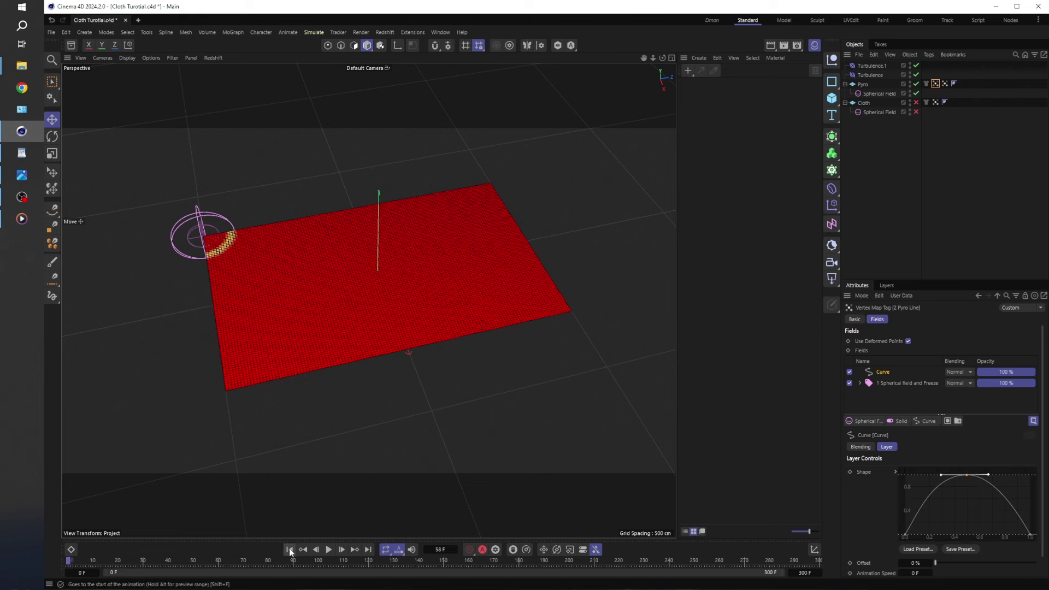
click(904, 534)
mouse_move(904, 533)
mouse_down()
mouse_move(897, 513)
mouse_move(909, 517)
mouse_up()
mouse_move(1030, 534)
mouse_down()
mouse_move(1035, 493)
mouse_move(1035, 542)
mouse_up()
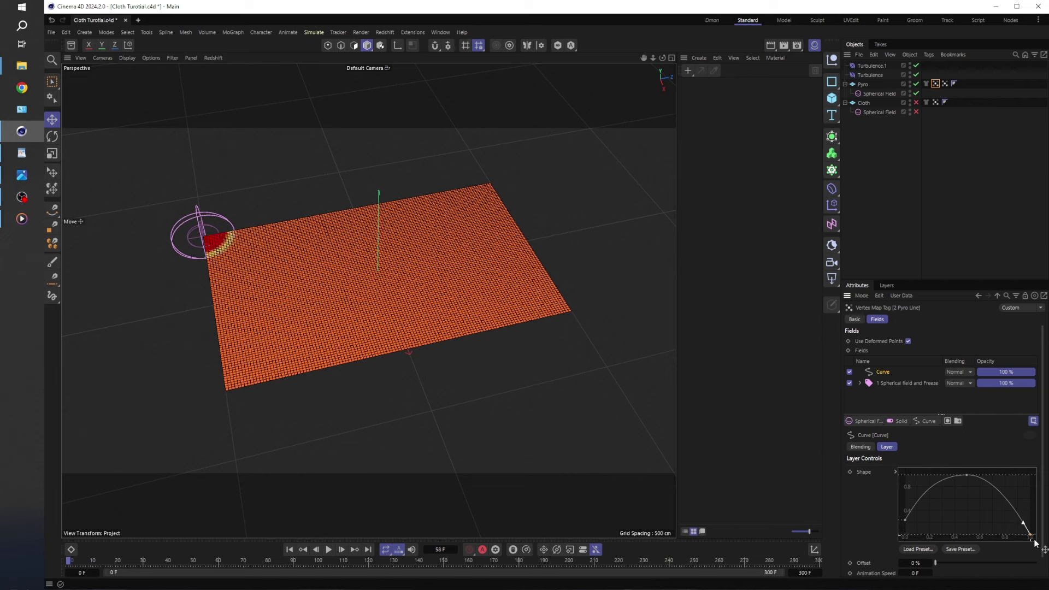
drag(903, 519, 901, 543)
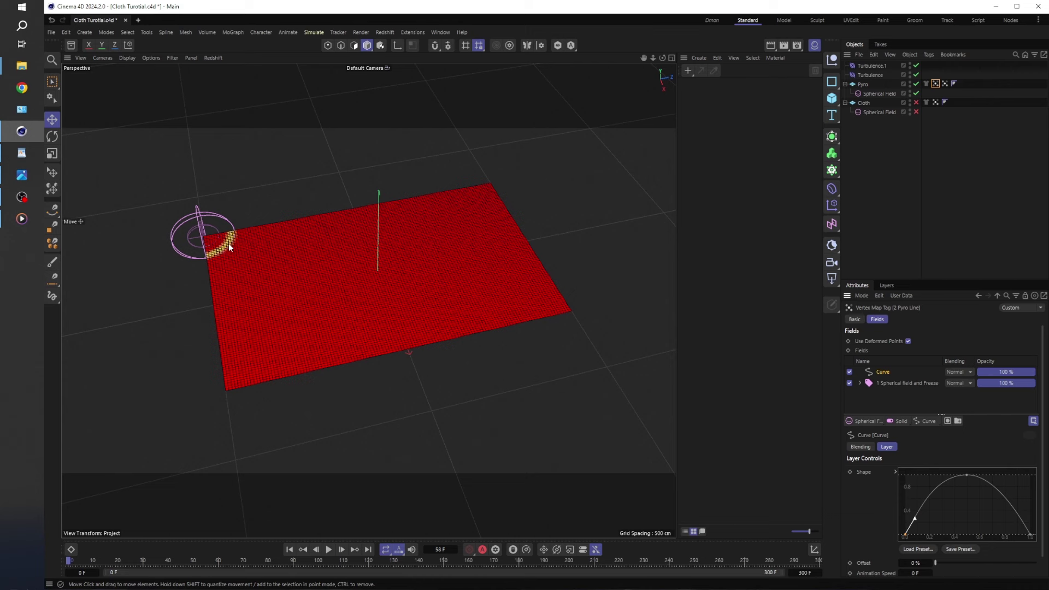
Replay the animation from the first frame to examine the thin line that "2 Pyro Line" moves across the plane.
click(289, 549)
click(328, 548)
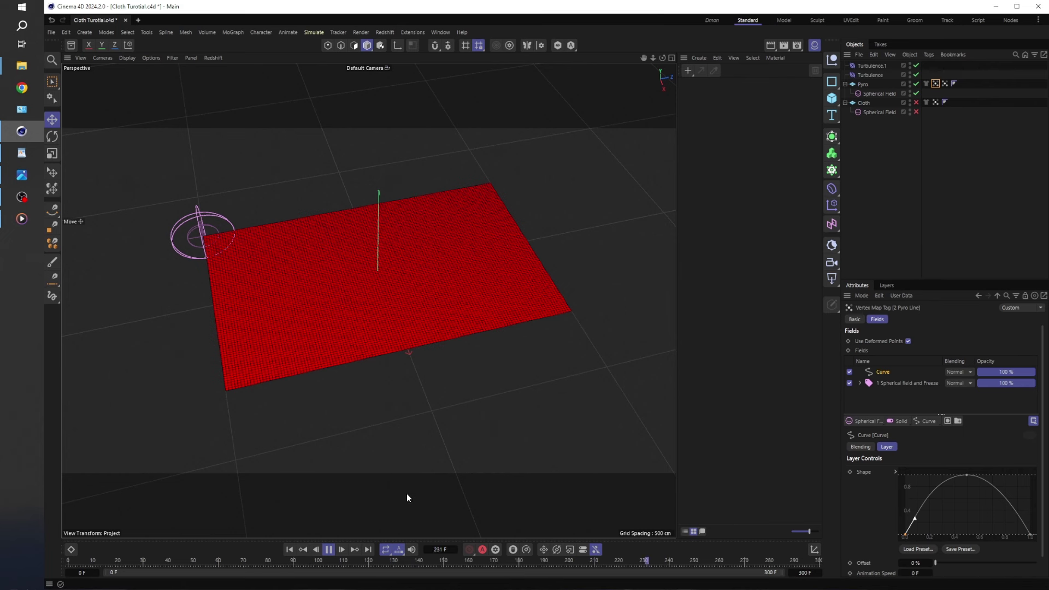
click(329, 548)
click(290, 549)
click(327, 550)
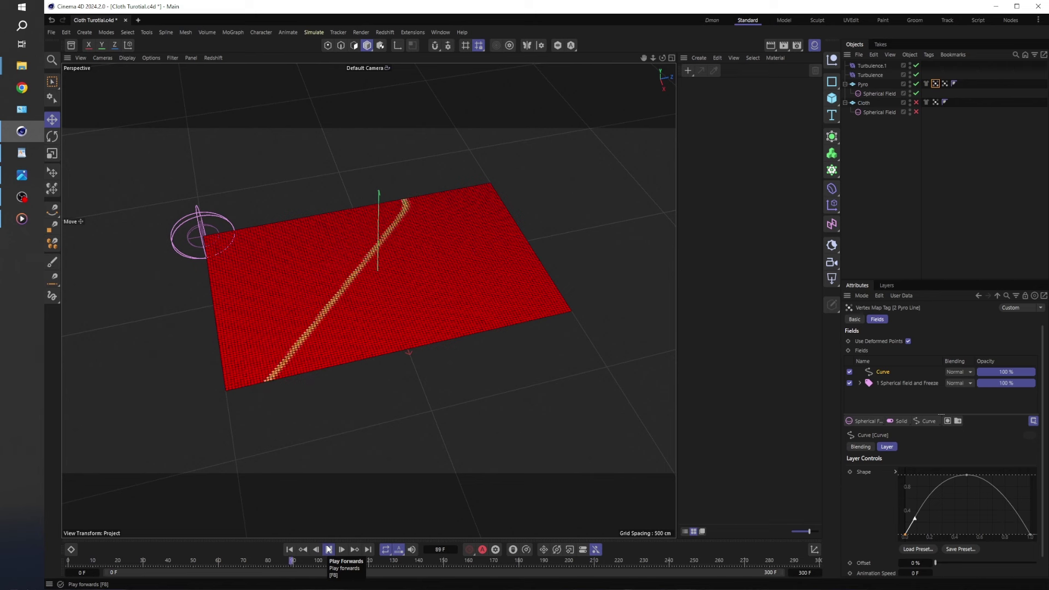
Stop the playback, return to the first frame and deselect the "2 Pyro Line" vertex map.
click(330, 549)
click(293, 546)
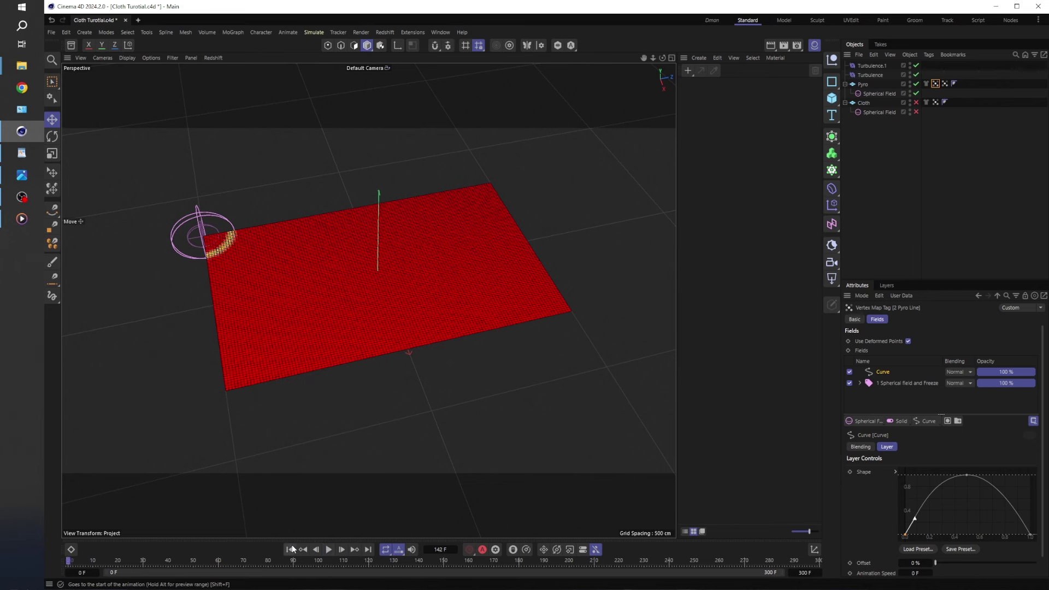
click(924, 175)
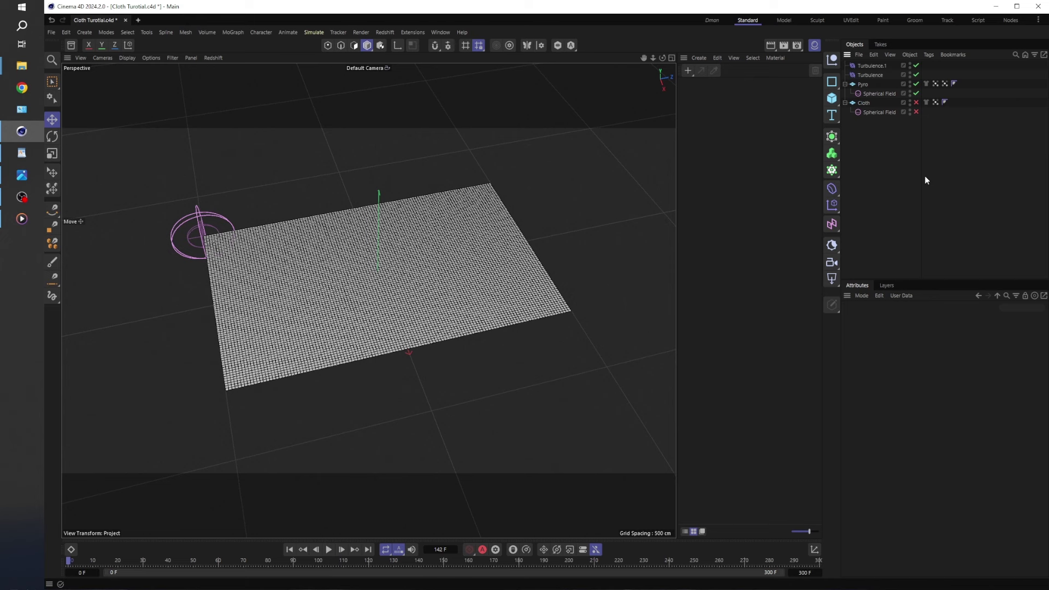
Review the Cloth and Pyro planes, their spherical fields and the Turbulence objects in the scene hierarchy.
click(868, 103)
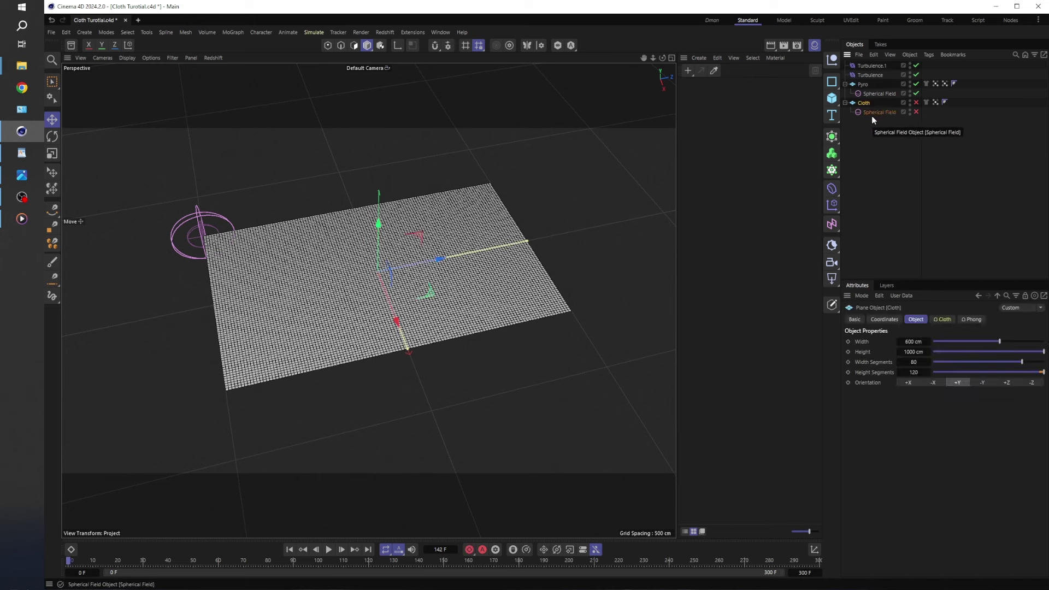
click(870, 112)
click(863, 103)
click(864, 93)
click(865, 84)
click(869, 66)
click(870, 143)
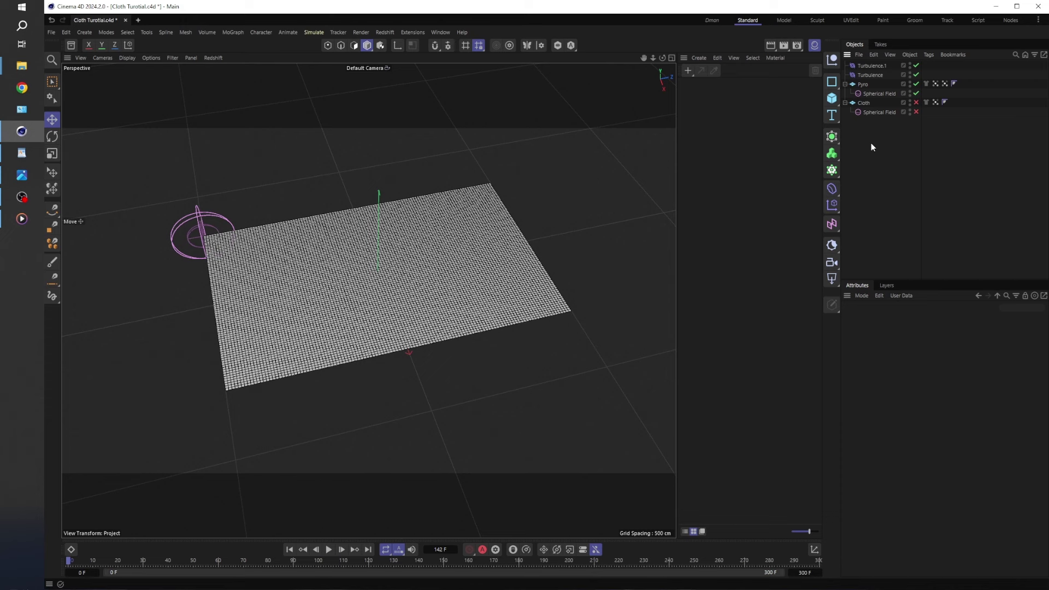
click(870, 112)
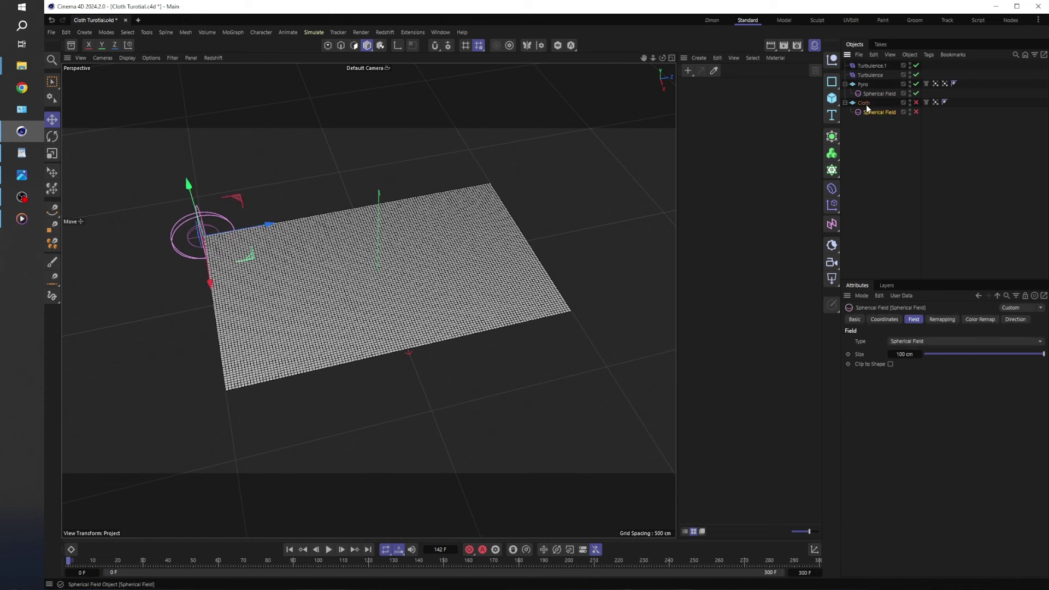
click(867, 103)
click(865, 85)
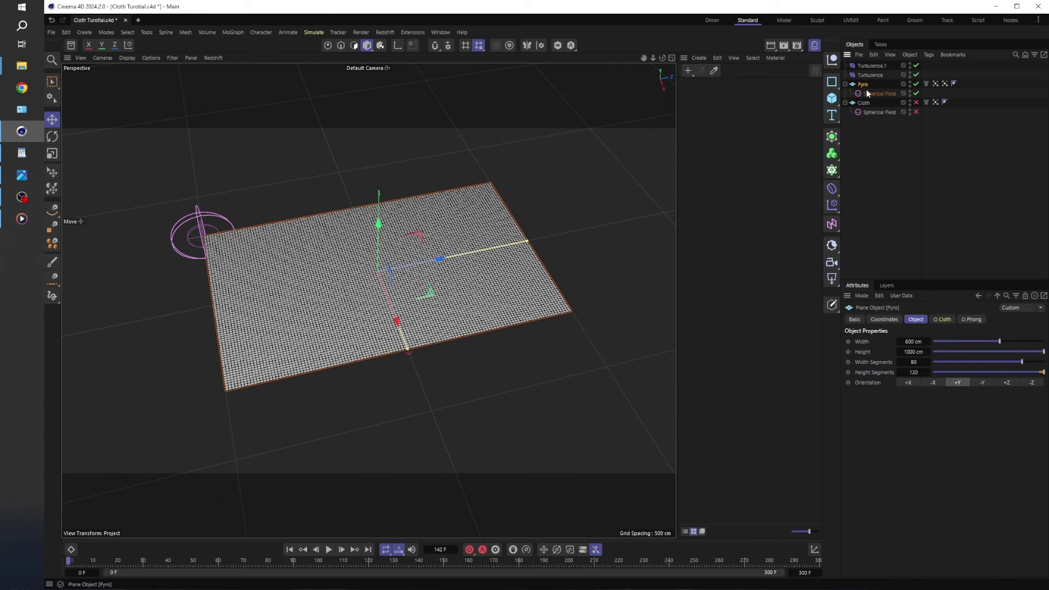
click(898, 159)
Compare the cloth and vertex map tags of both planes and replay the animation with "2 Pyro Line" displayed.
click(926, 84)
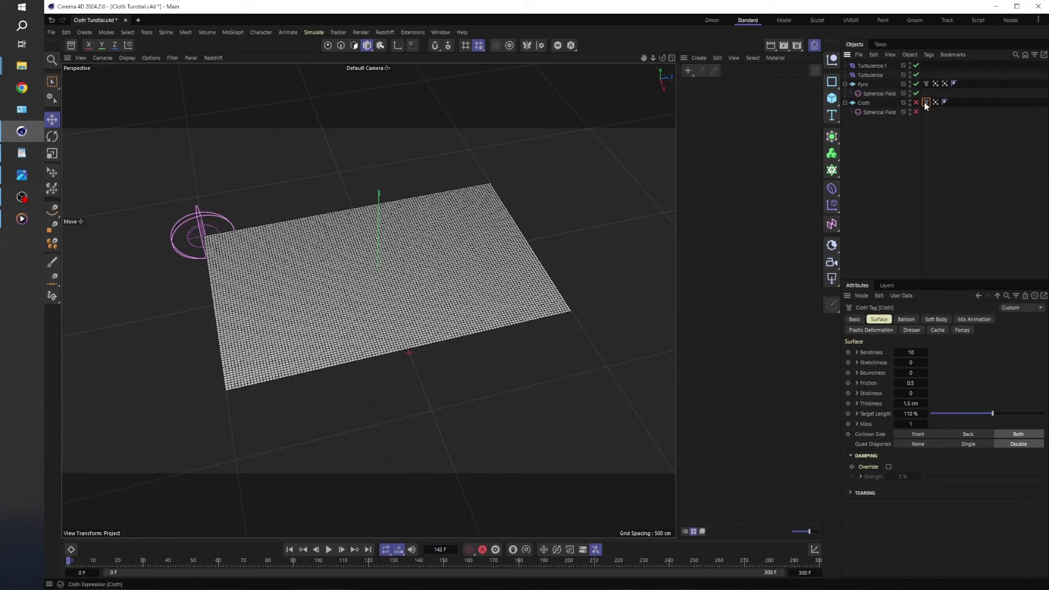
click(934, 103)
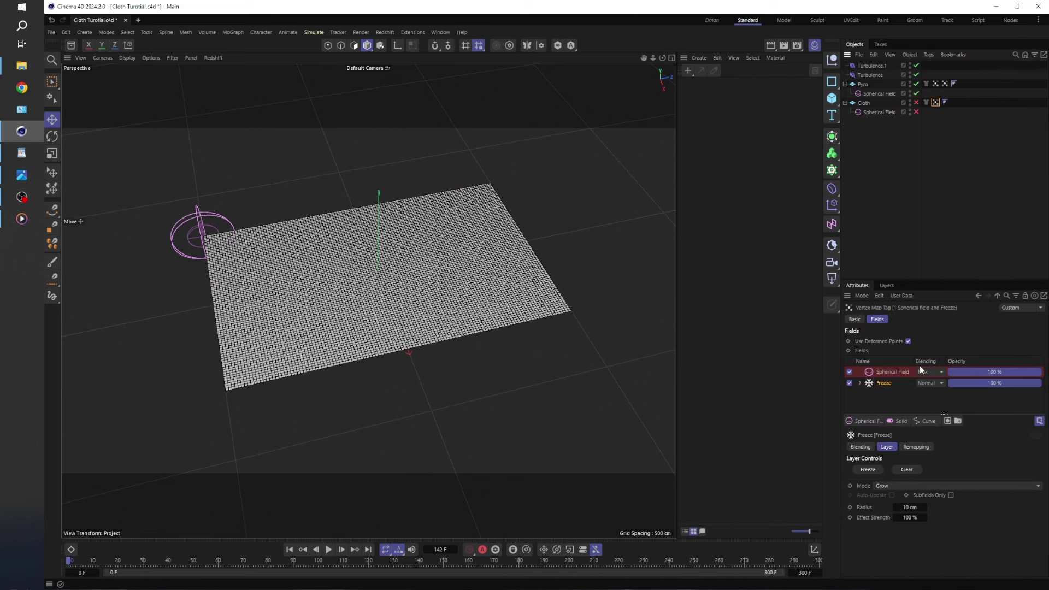
click(935, 84)
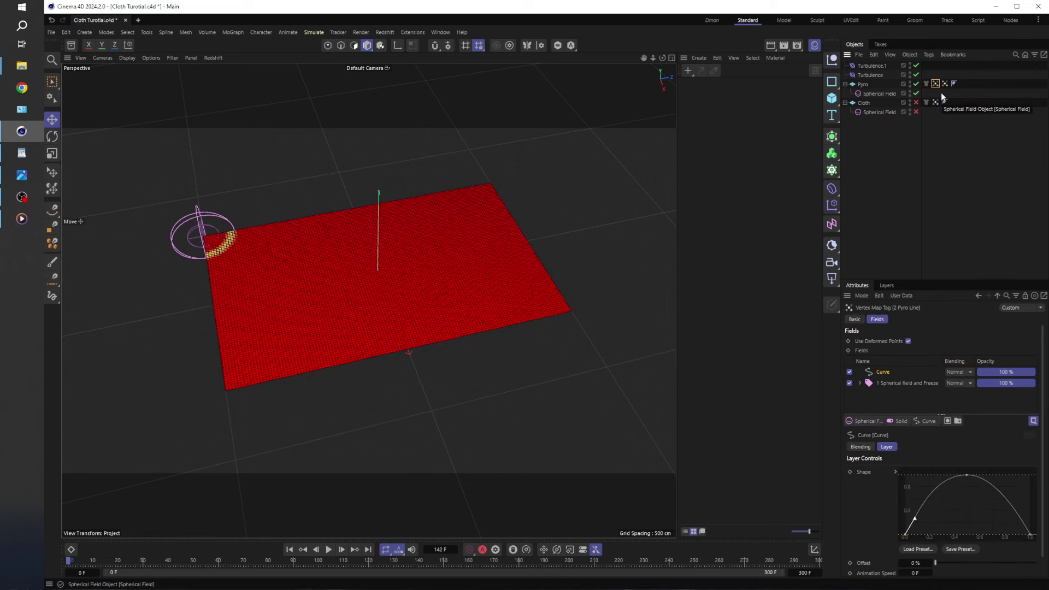
click(323, 548)
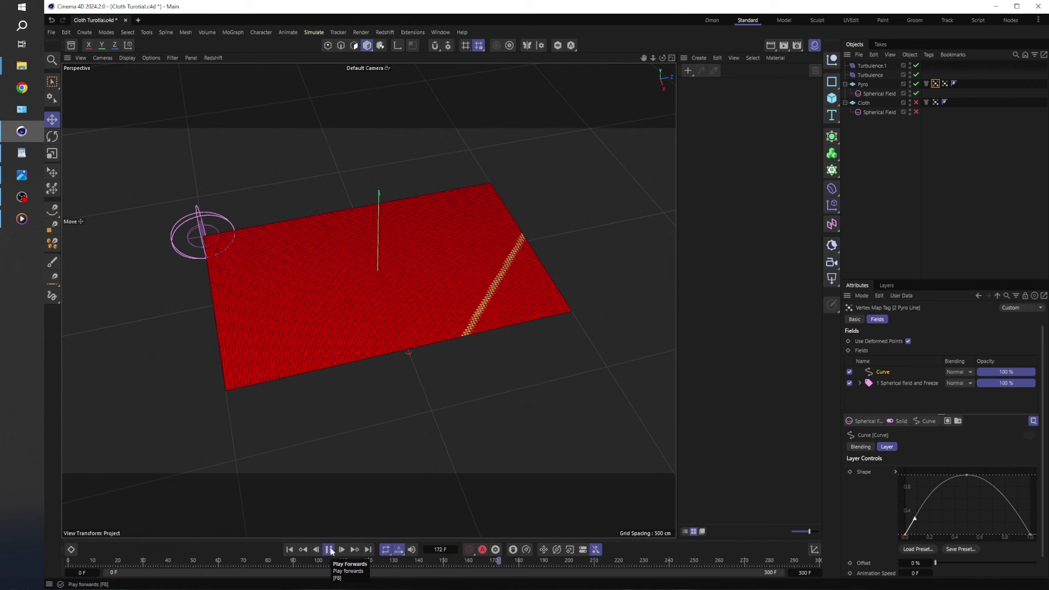
click(323, 549)
click(289, 549)
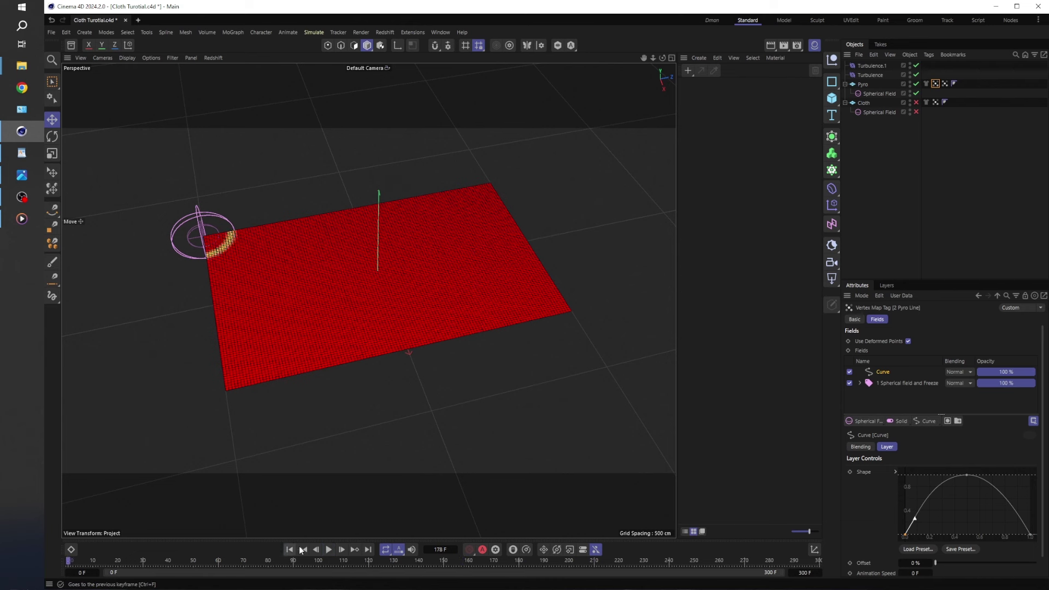
click(911, 174)
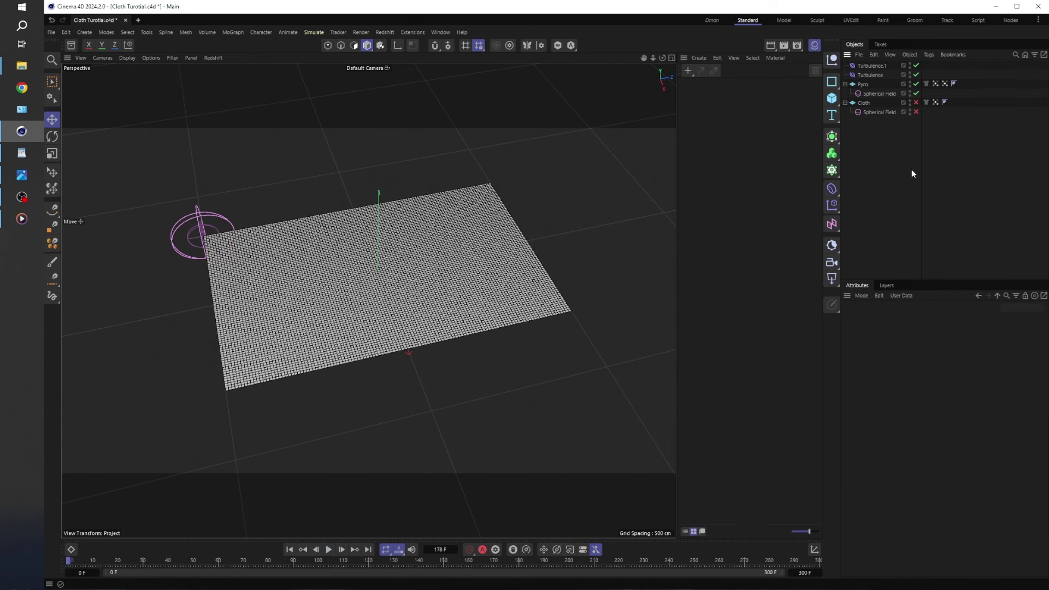
Add a Pyro Emitter simulation tag to the Pyro plane.
click(866, 84)
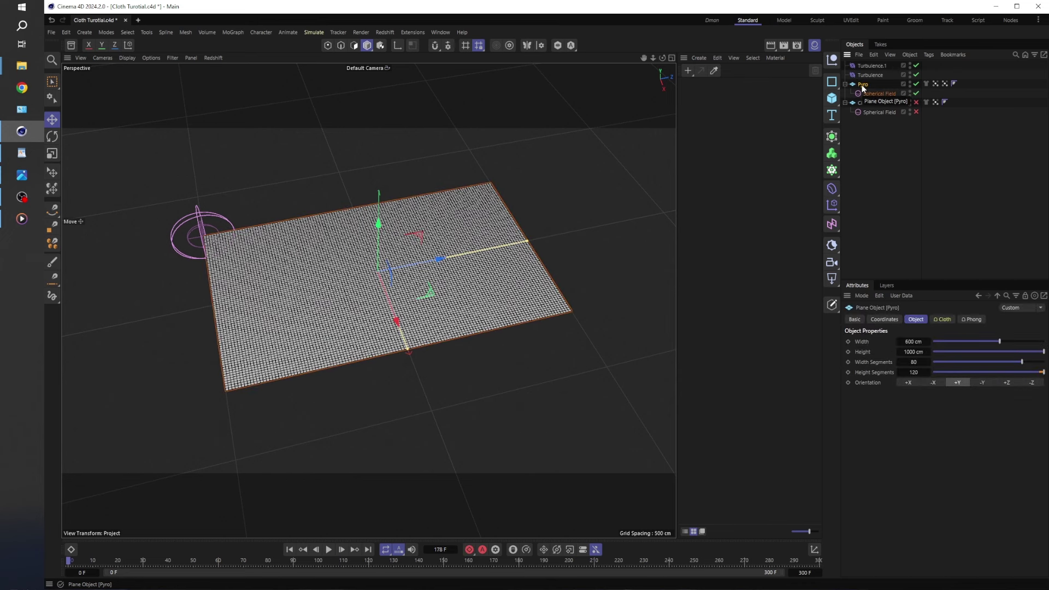
right_click(862, 85)
mouse_move(939, 219)
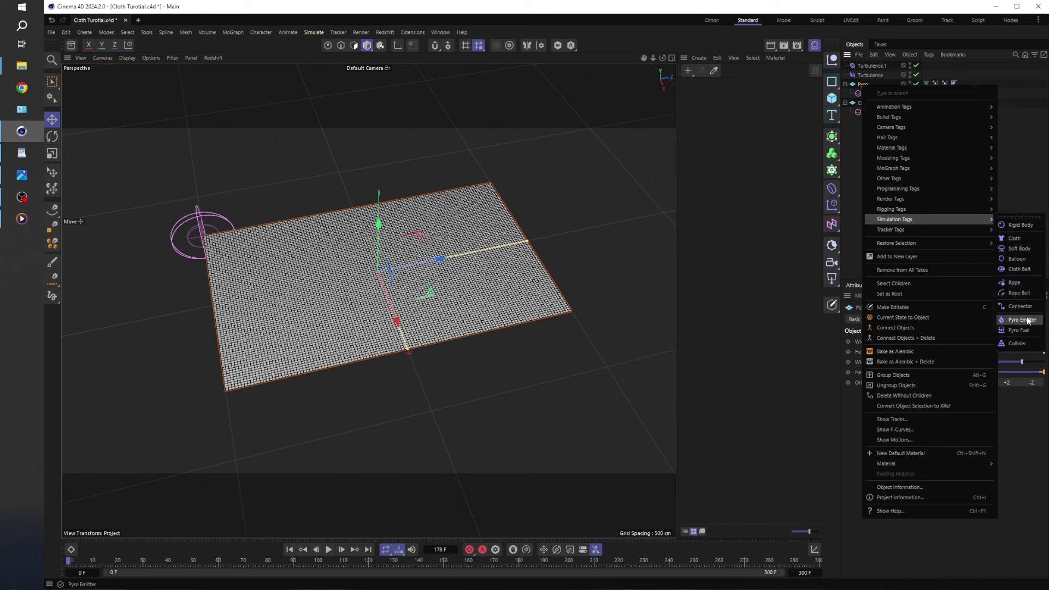
click(1021, 320)
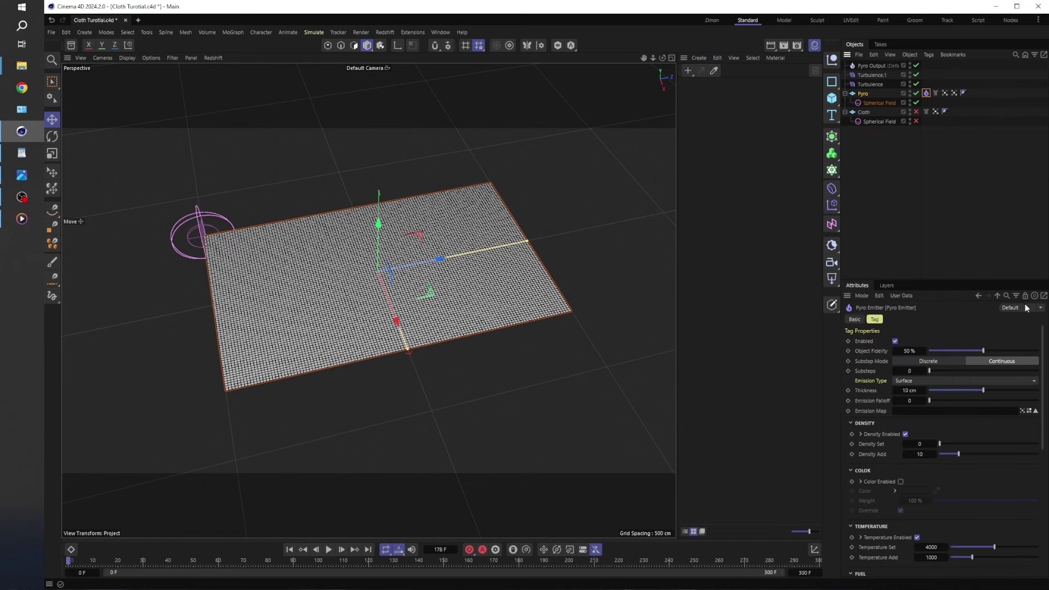
Move the Pyro Output object directly above the Pyro plane in the hierarchy and reselect the Pyro Emitter tag.
drag(880, 65, 871, 88)
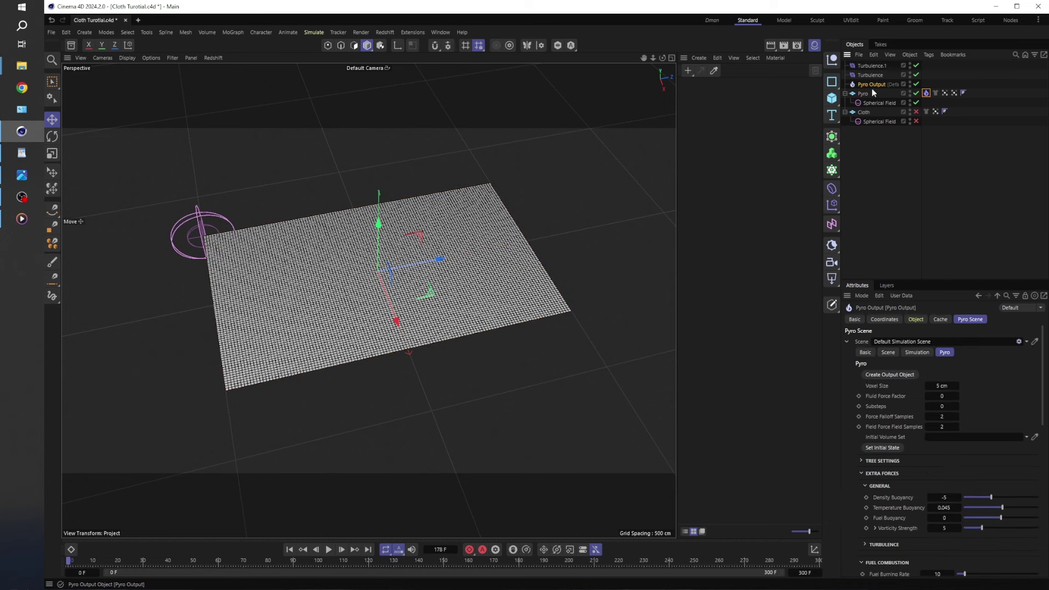
click(893, 165)
click(926, 93)
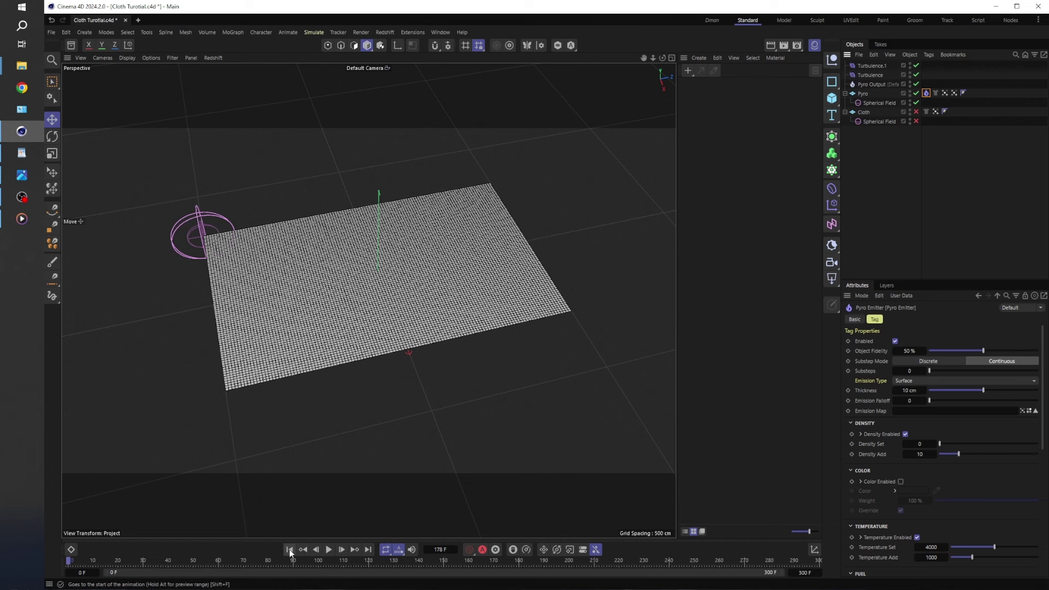
Play the Pyro simulation, pause it and inspect the fire on the plane from below, up close and from the side.
click(327, 549)
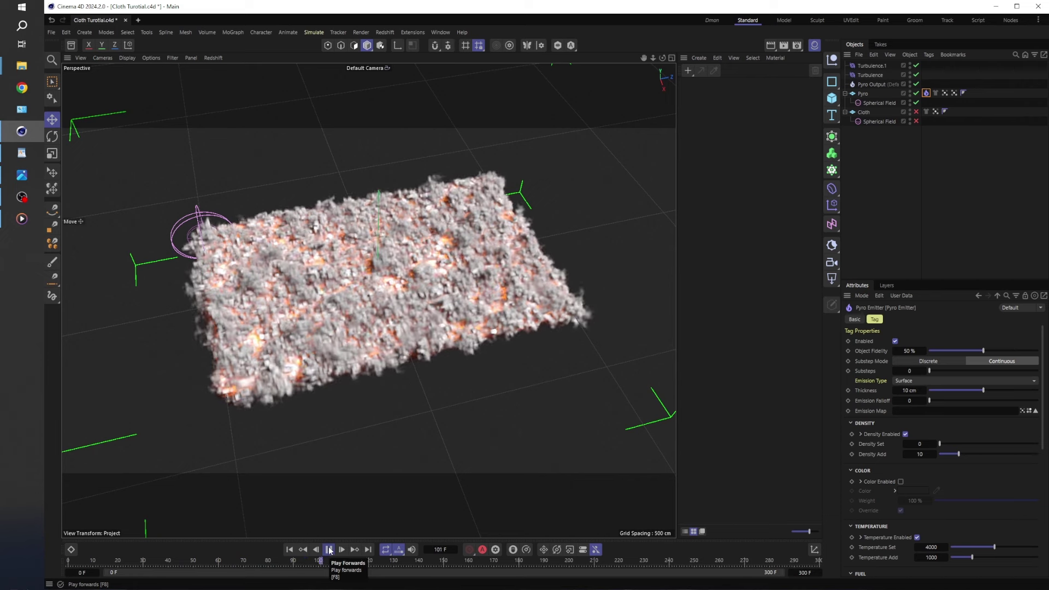
click(329, 549)
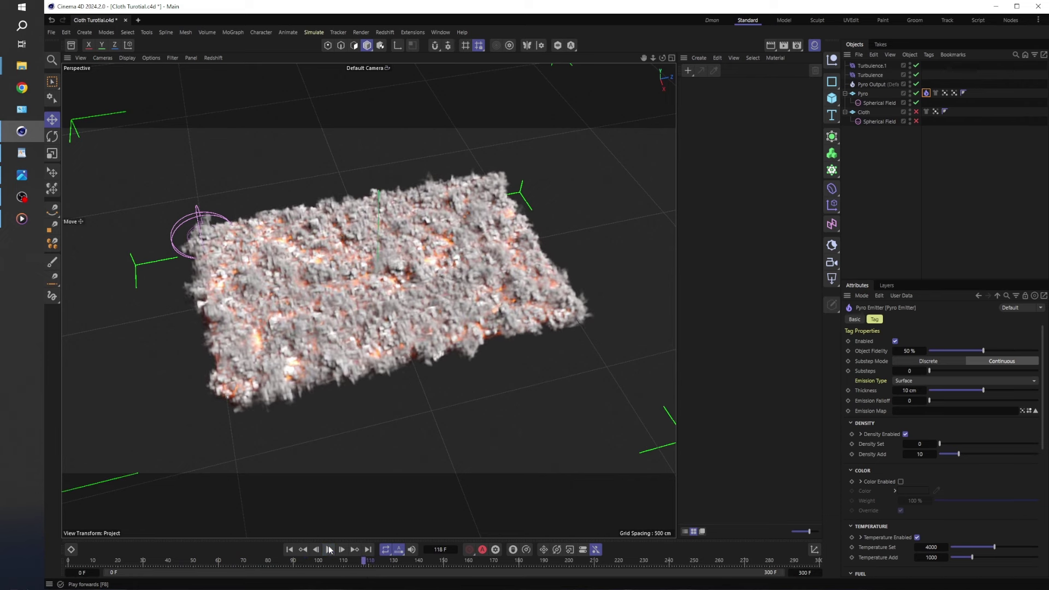
alt+drag(400, 315, 294, 145)
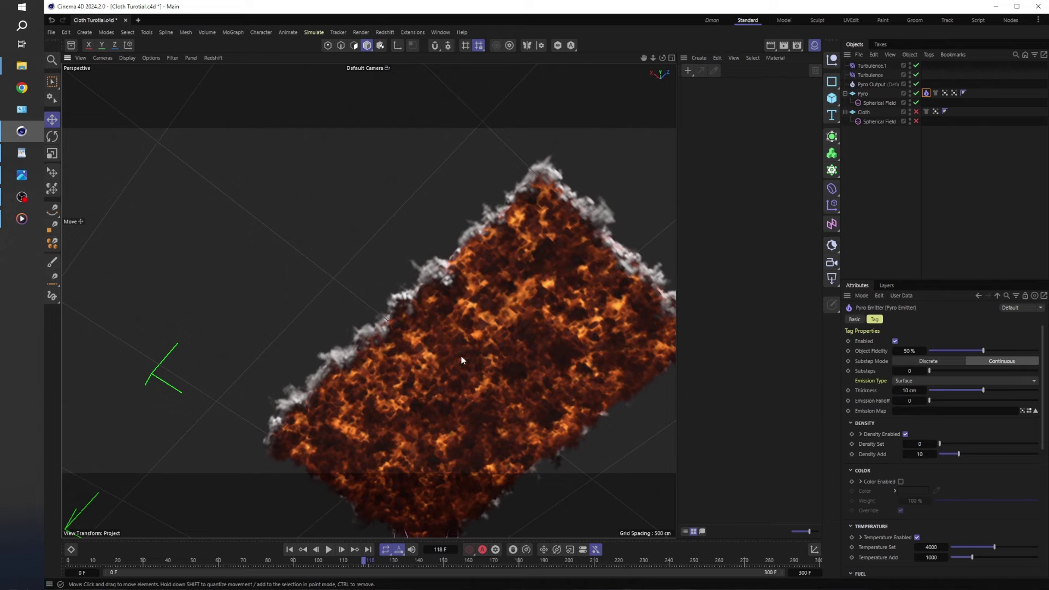
scroll(462, 360, up, 10)
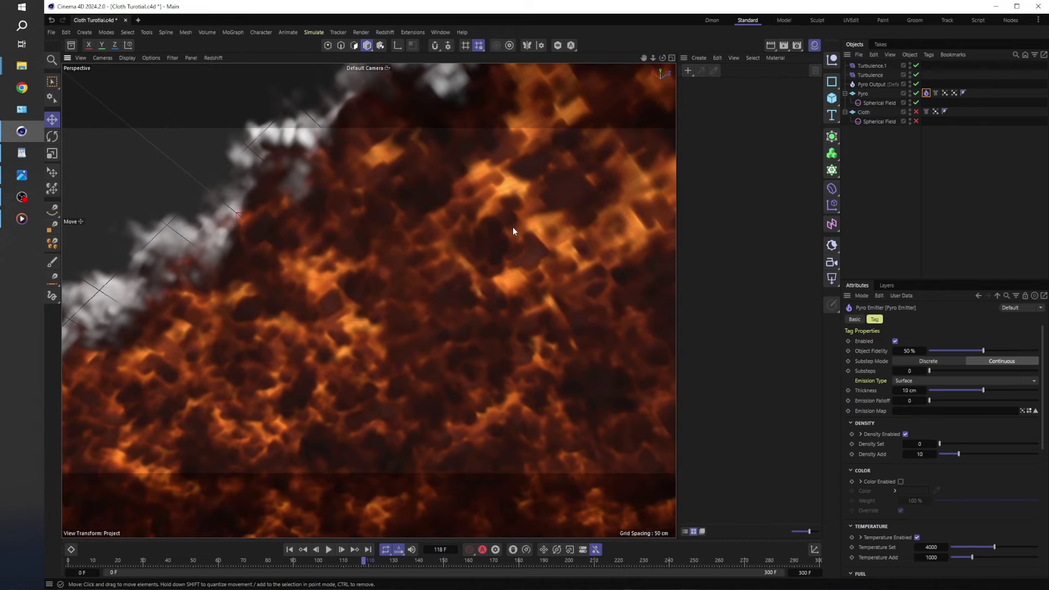
mouse_move(476, 180)
alt+mouse_down()
mouse_move(527, 260)
mouse_move(486, 195)
mouse_move(477, 287)
mouse_move(385, 301)
mouse_move(408, 331)
alt+mouse_up()
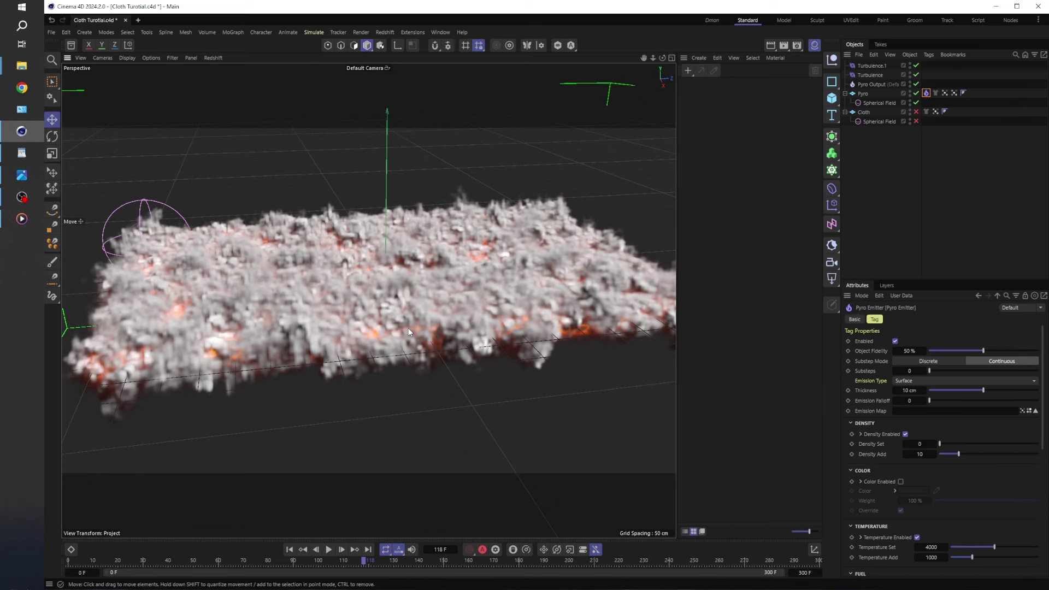
Replay the fire simulation from the first frame with the low side view and rewind it.
click(290, 549)
click(329, 549)
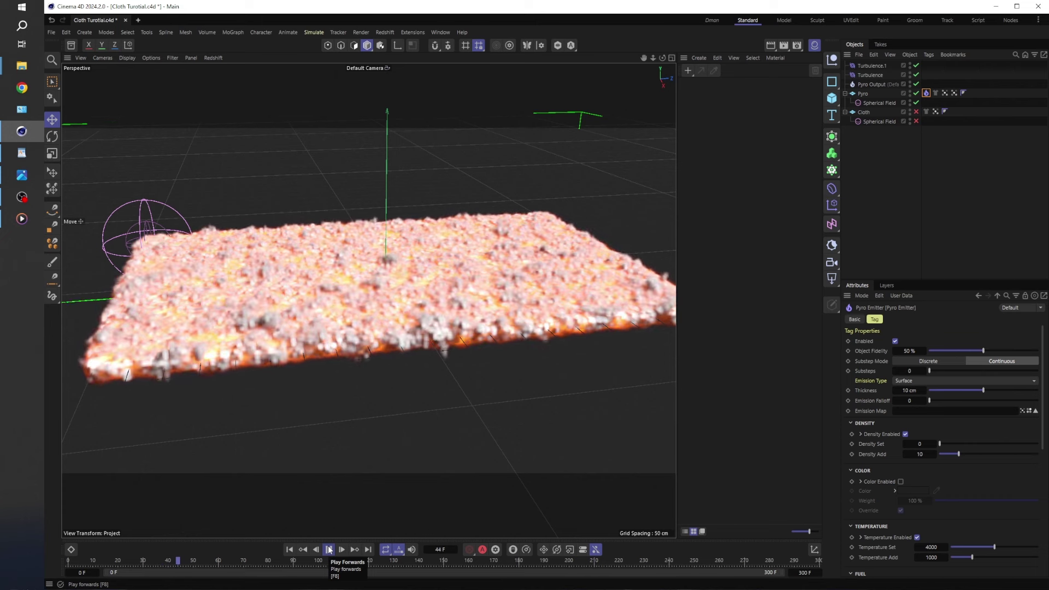
click(329, 549)
click(290, 549)
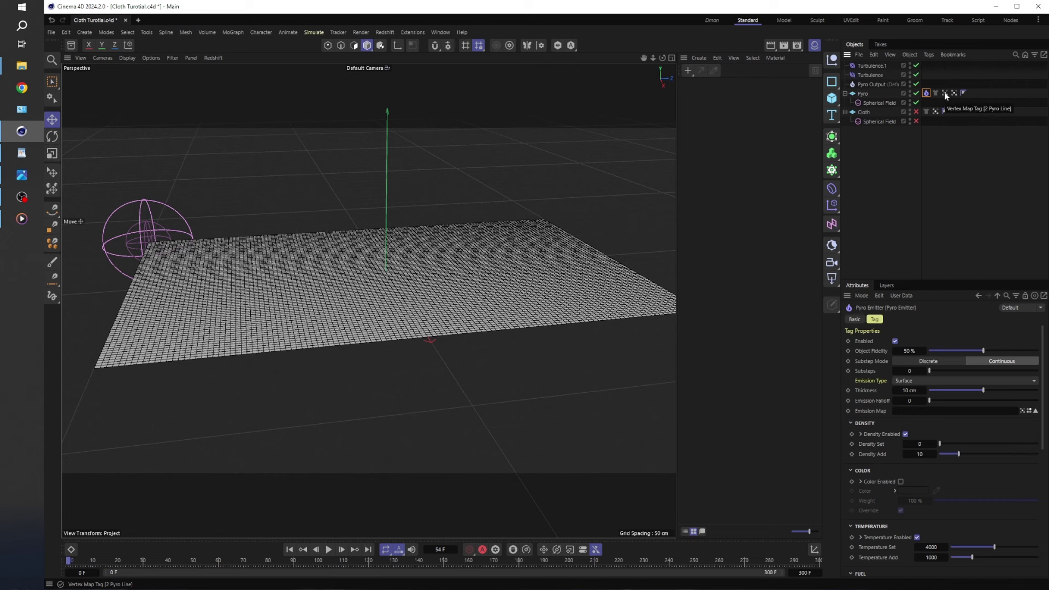
Assign the "2 Pyro Line" vertex map as the Pyro Emitter's Emission Map and play the simulation to check the fire.
drag(945, 96, 910, 410)
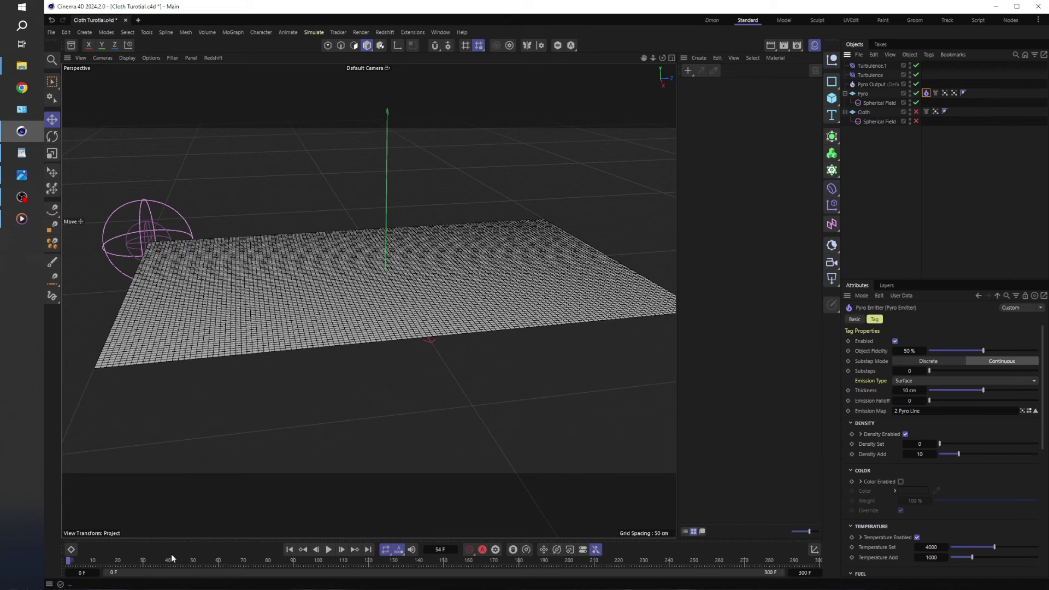
click(327, 549)
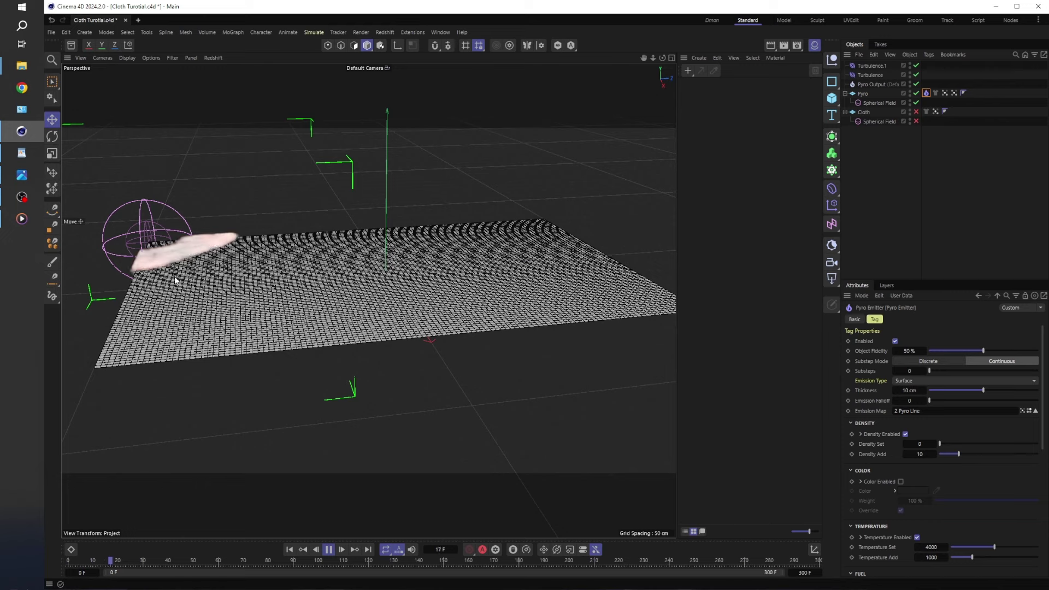
mouse_move(208, 263)
alt+mouse_down()
mouse_move(224, 295)
mouse_move(226, 259)
alt+mouse_up()
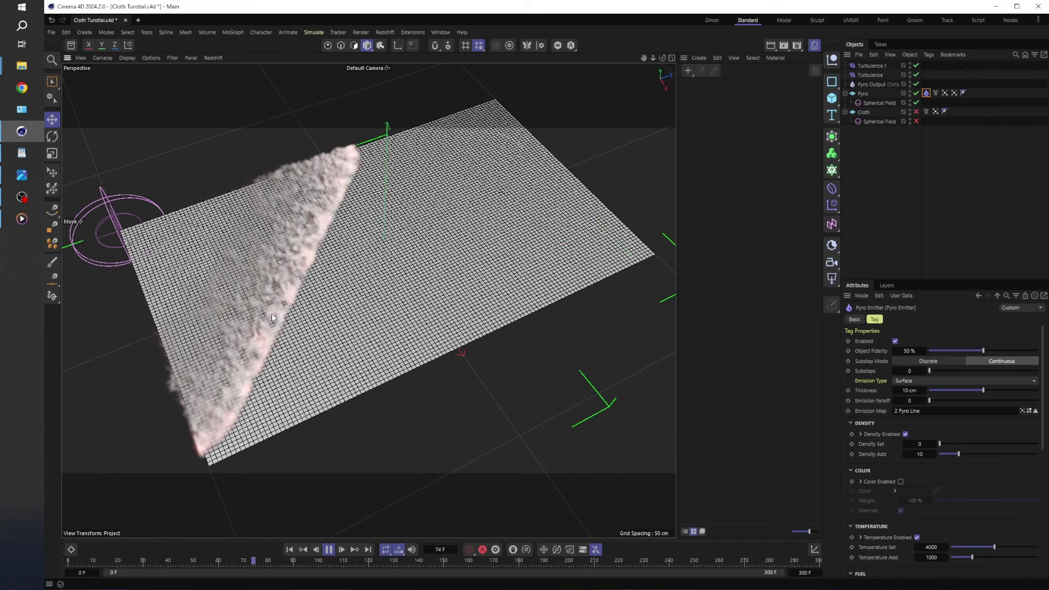
click(290, 550)
click(290, 551)
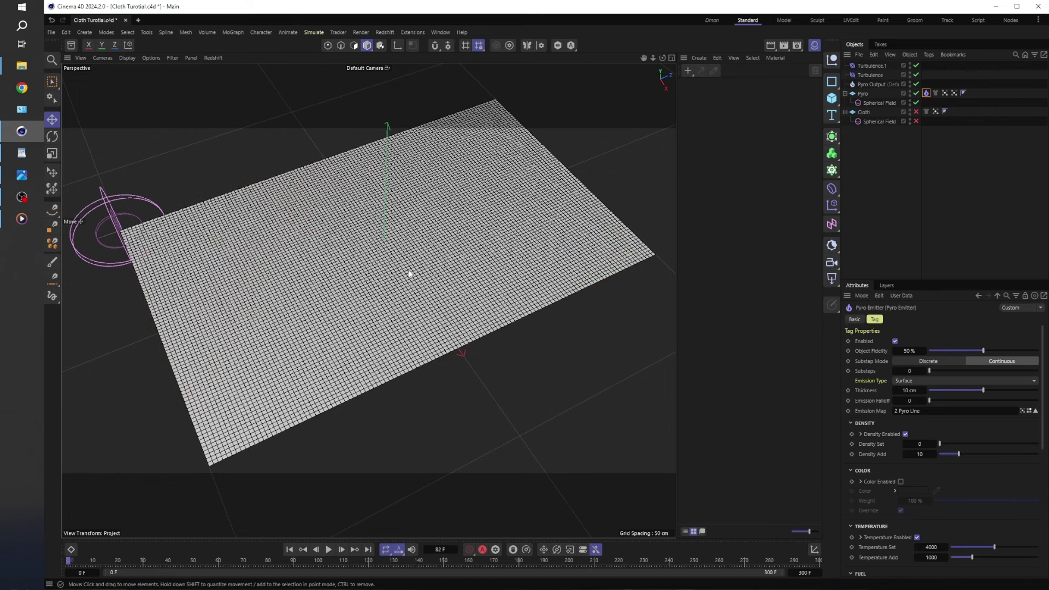
Frame the whole plane in the view and save the project.
scroll(406, 284, down, 8)
alt+drag(405, 296, 408, 296)
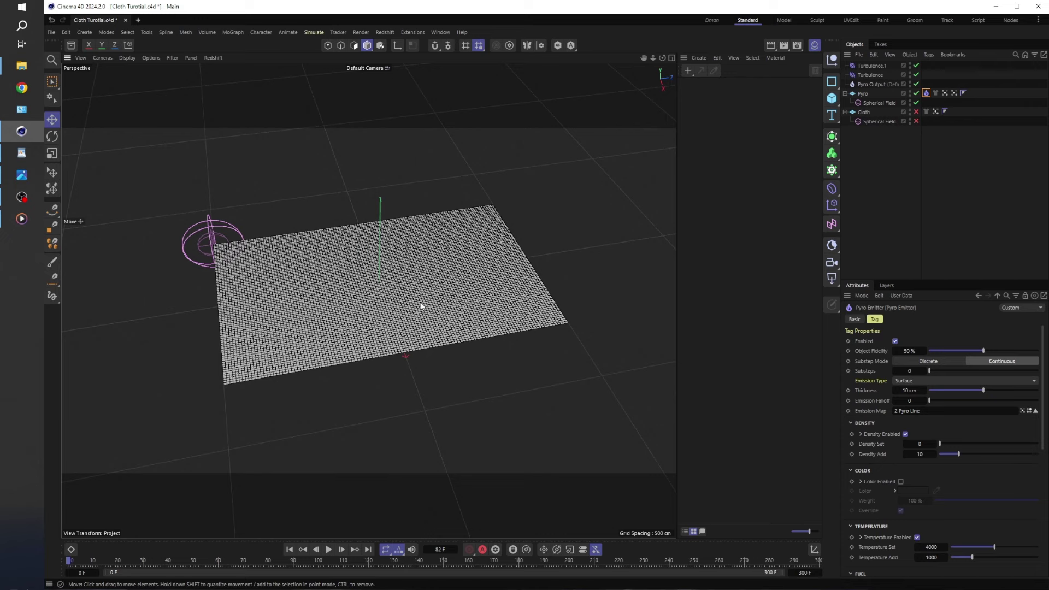
alt+middle_drag(355, 285, 344, 238)
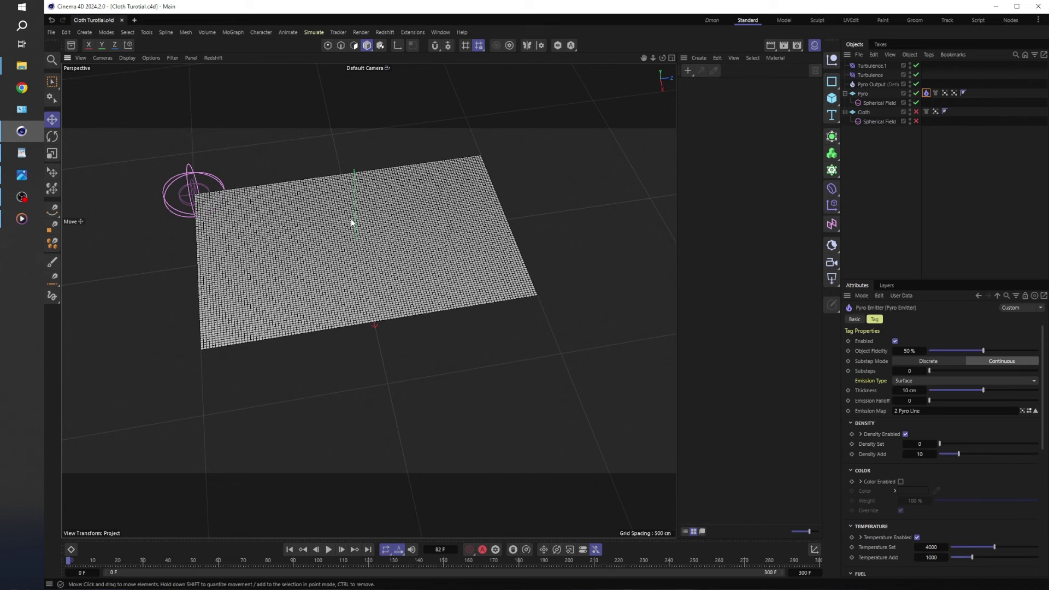
key(ctrl+s)
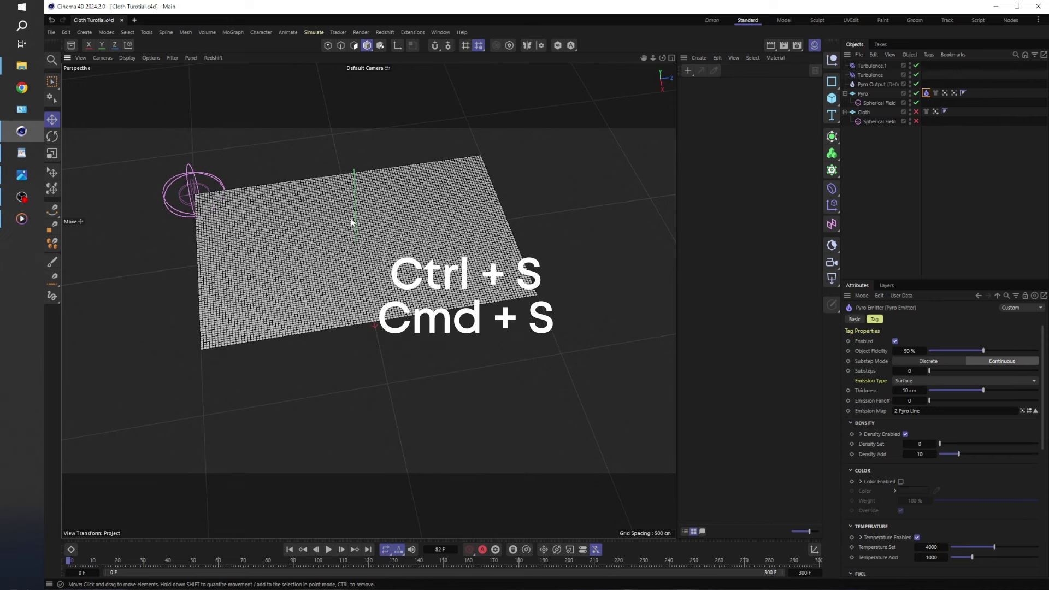
click(51, 31)
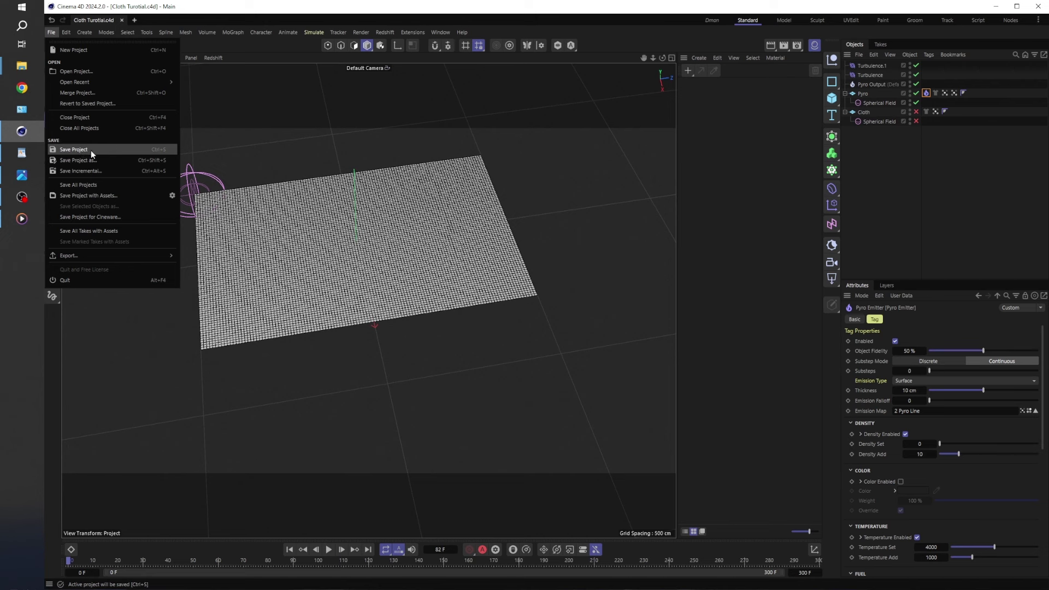
click(90, 150)
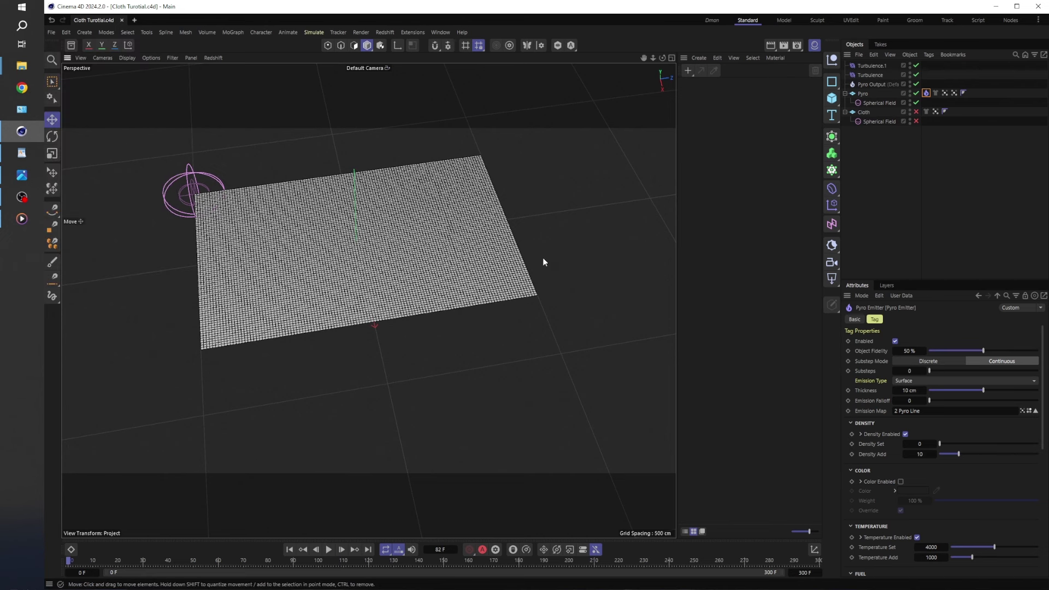
Review the Pyro Emitter's density, temperature and fuel settings, replay the simulation and return to the first frame.
scroll(883, 482, down, 2)
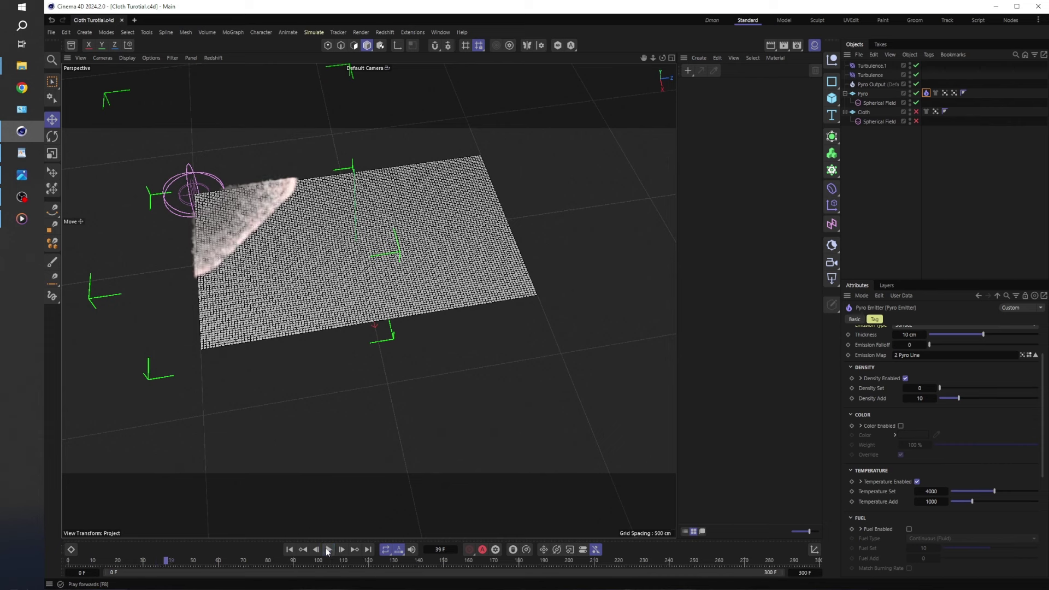
click(292, 550)
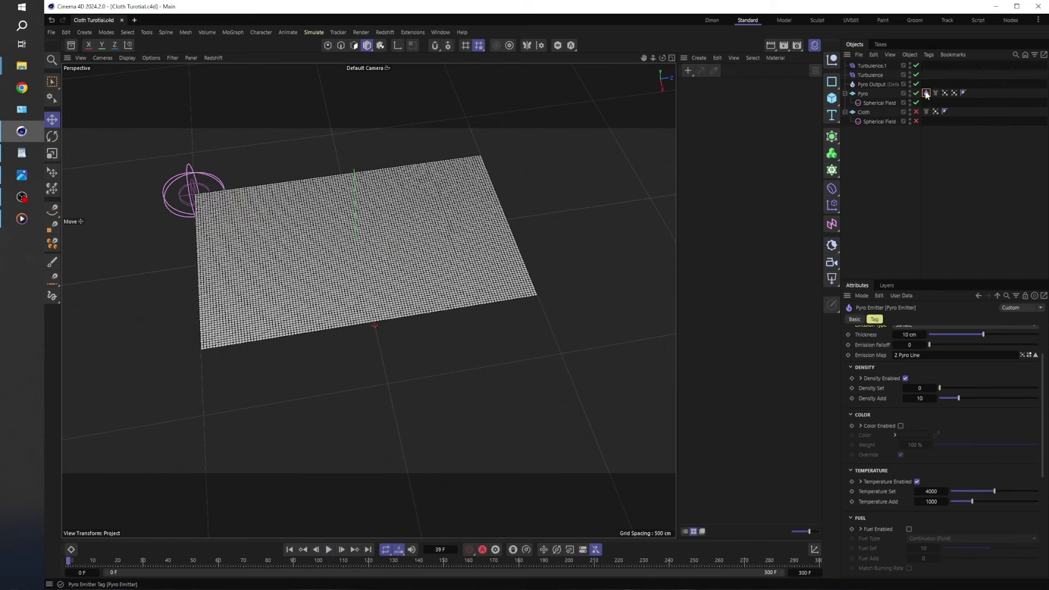
Enable Fuel on the Pyro Emitter and play the simulation to check the fire from a rotated view.
scroll(870, 437, down, 4)
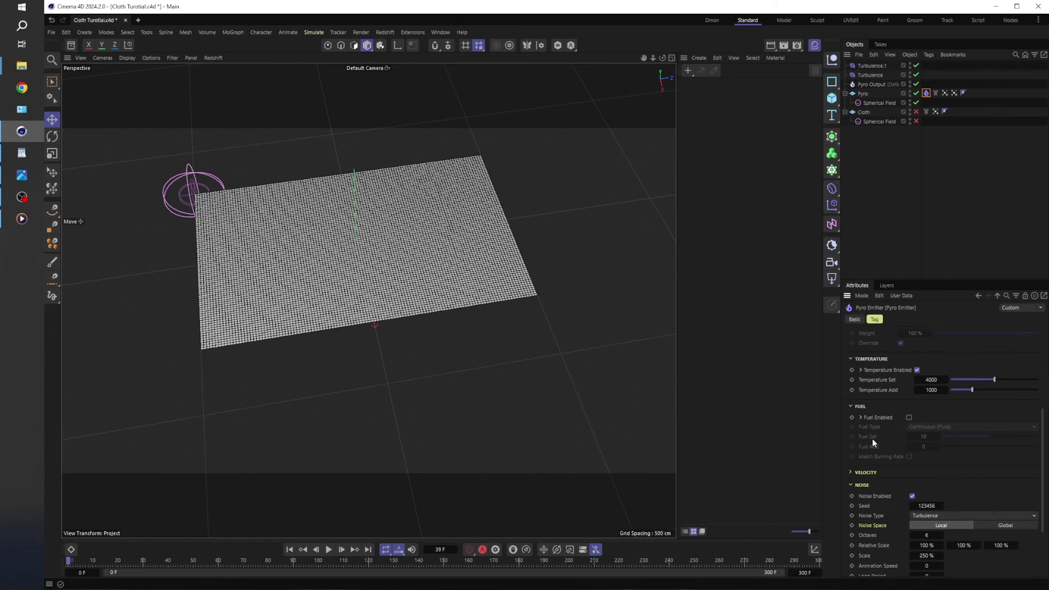
scroll(873, 438, up, 2)
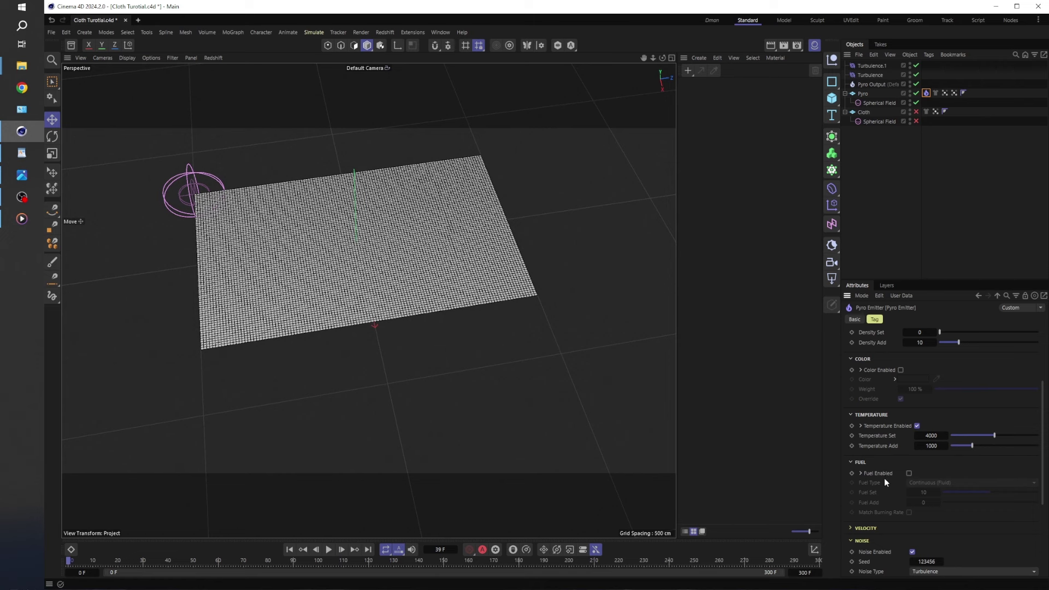
click(853, 462)
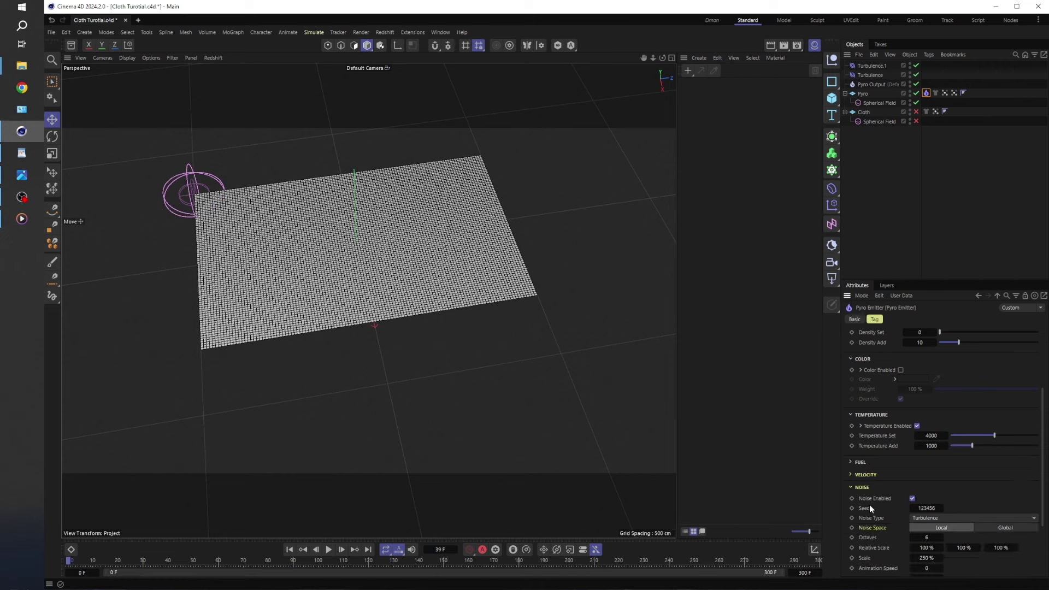
click(851, 464)
click(909, 474)
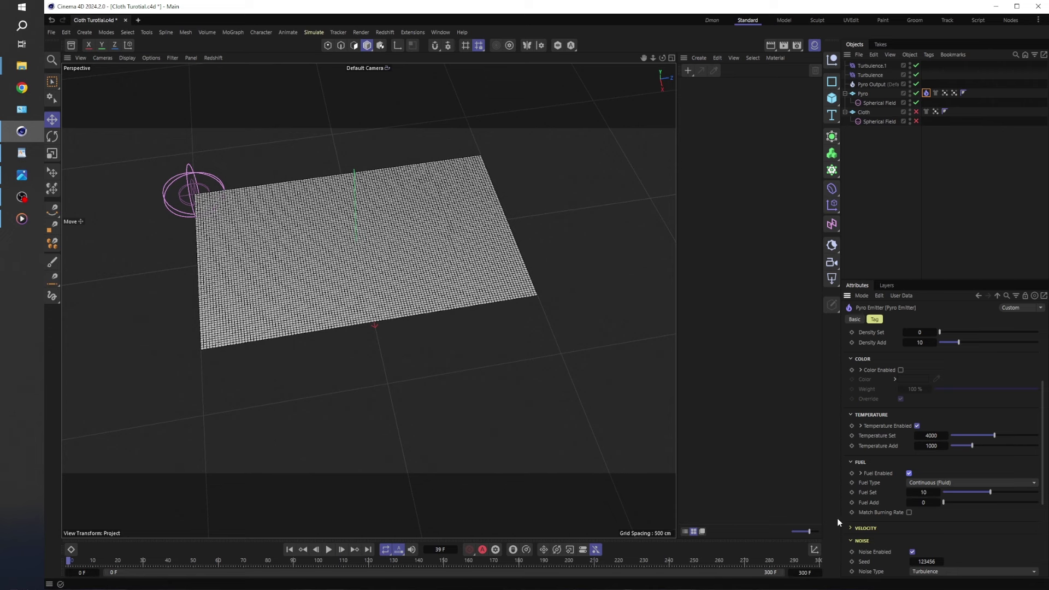
click(328, 549)
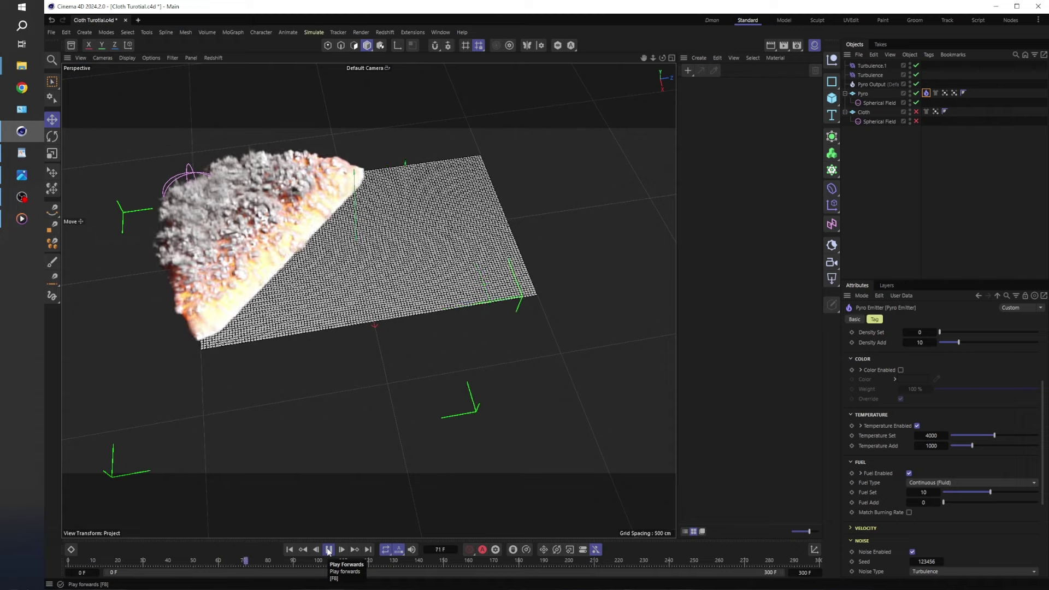
click(328, 550)
alt+drag(316, 523, 375, 313)
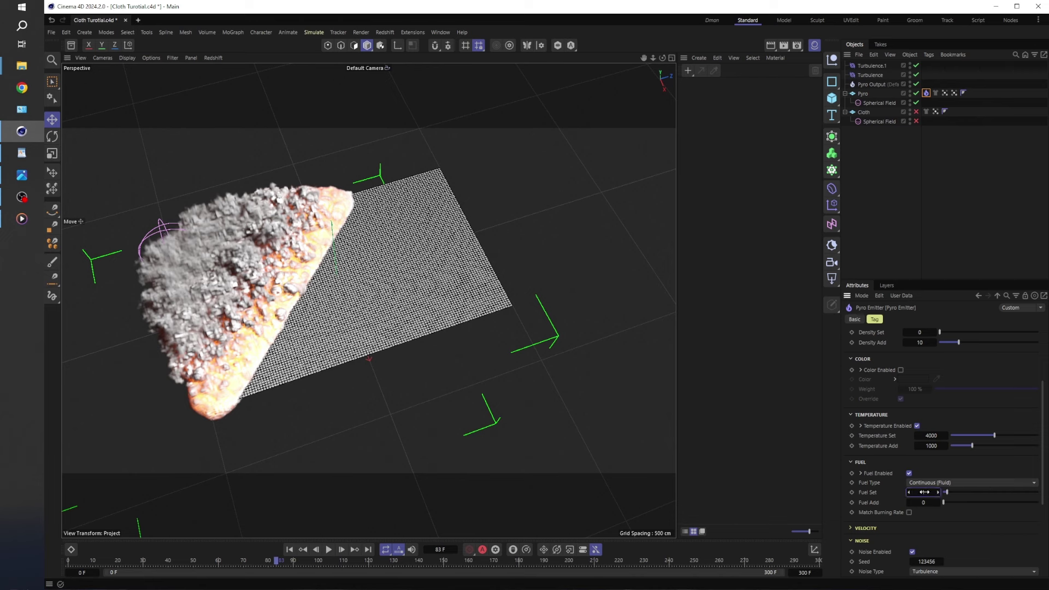
Set the Pyro Emitter's Fuel Set to 1, replay the simulation from the start and rewind it.
click(288, 549)
click(329, 549)
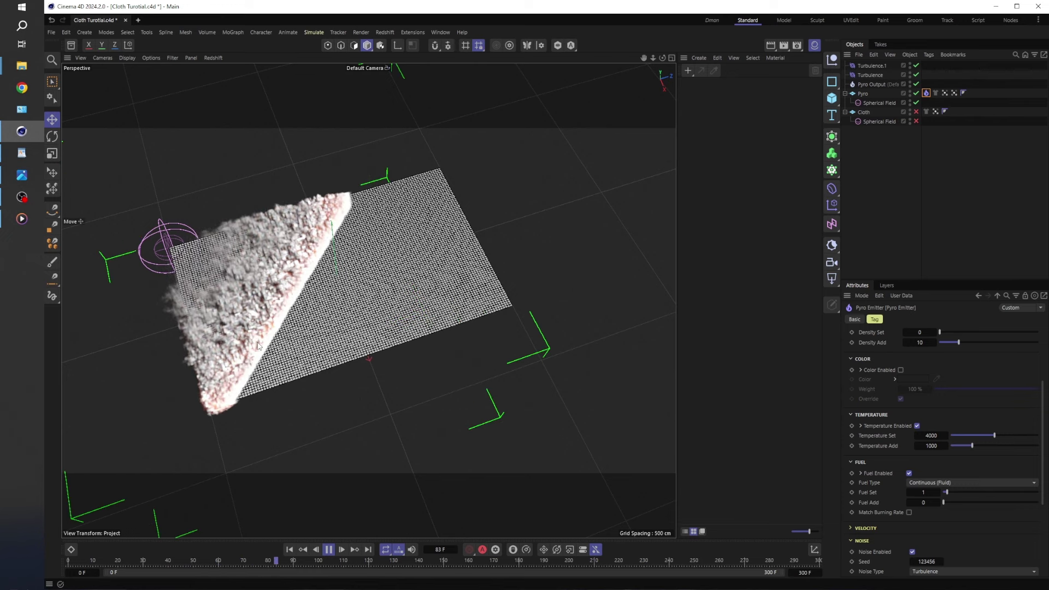
click(303, 550)
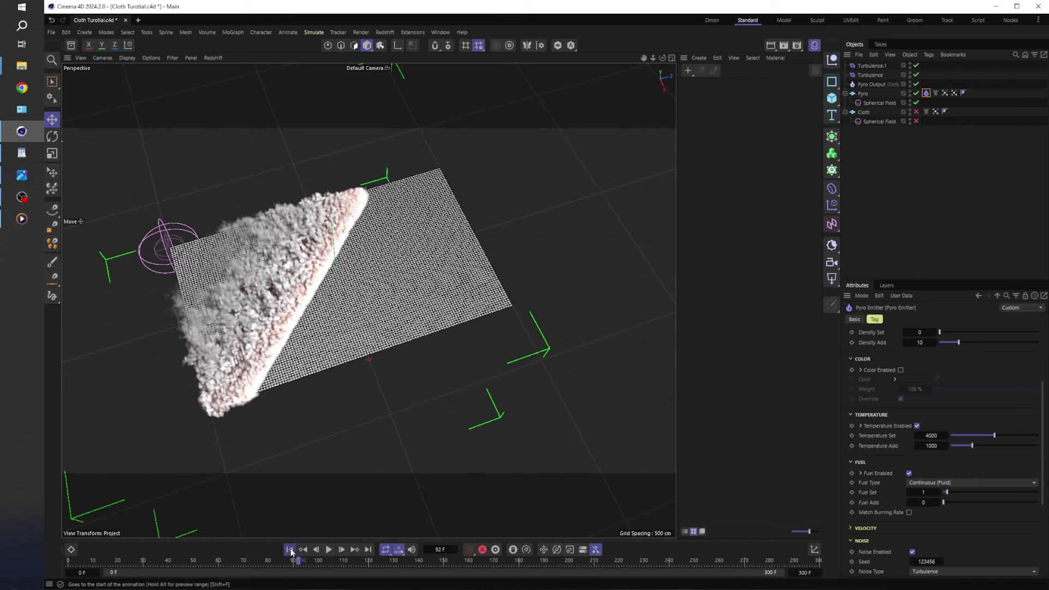
click(290, 550)
Set the Pyro Emitter's Density Set to 1 and play the simulation, inspecting the smoke up close.
scroll(875, 421, up, 3)
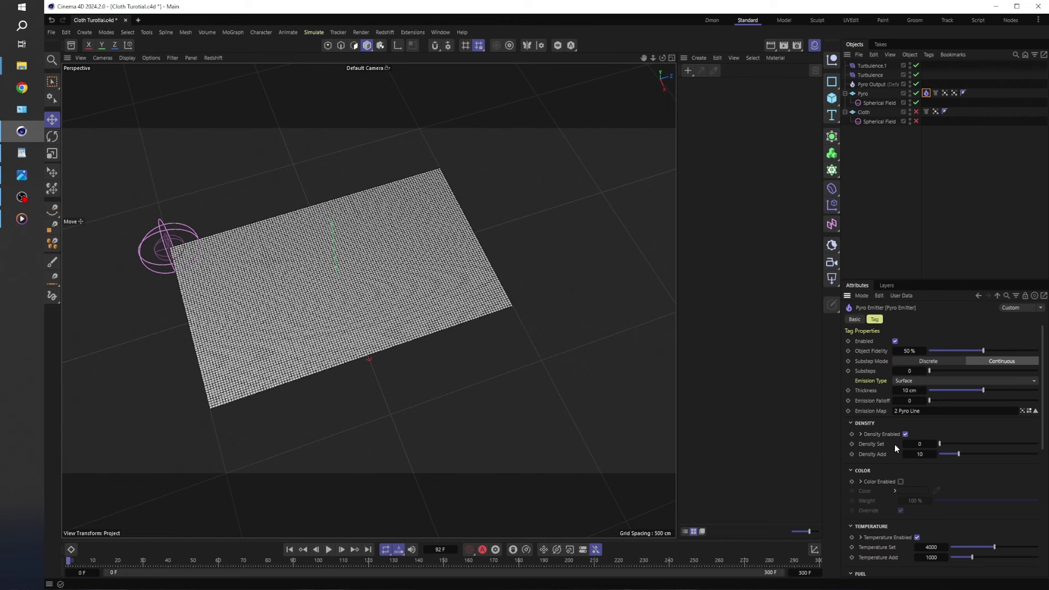
click(932, 445)
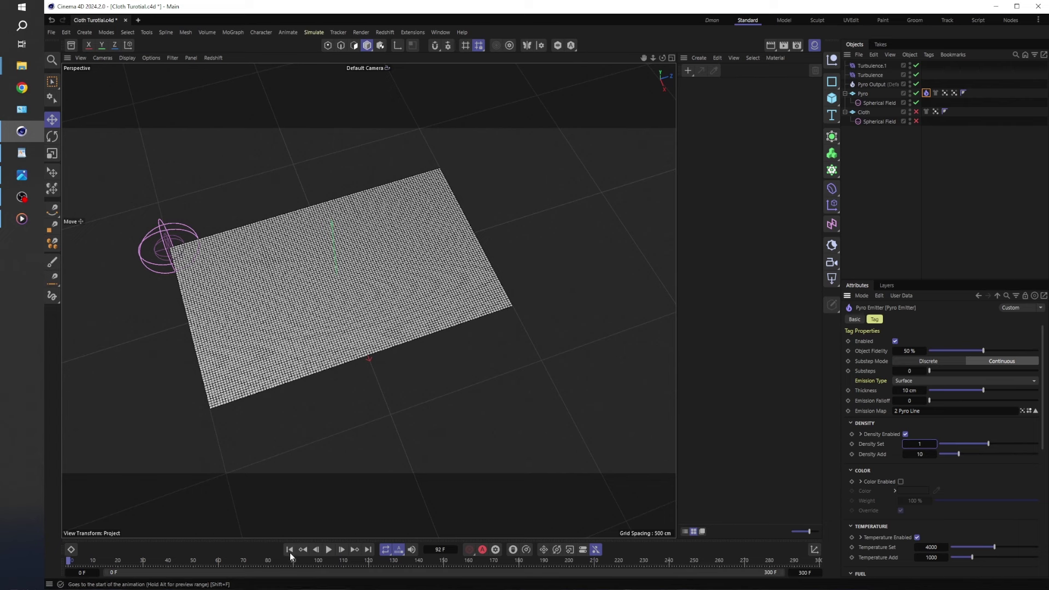
click(327, 550)
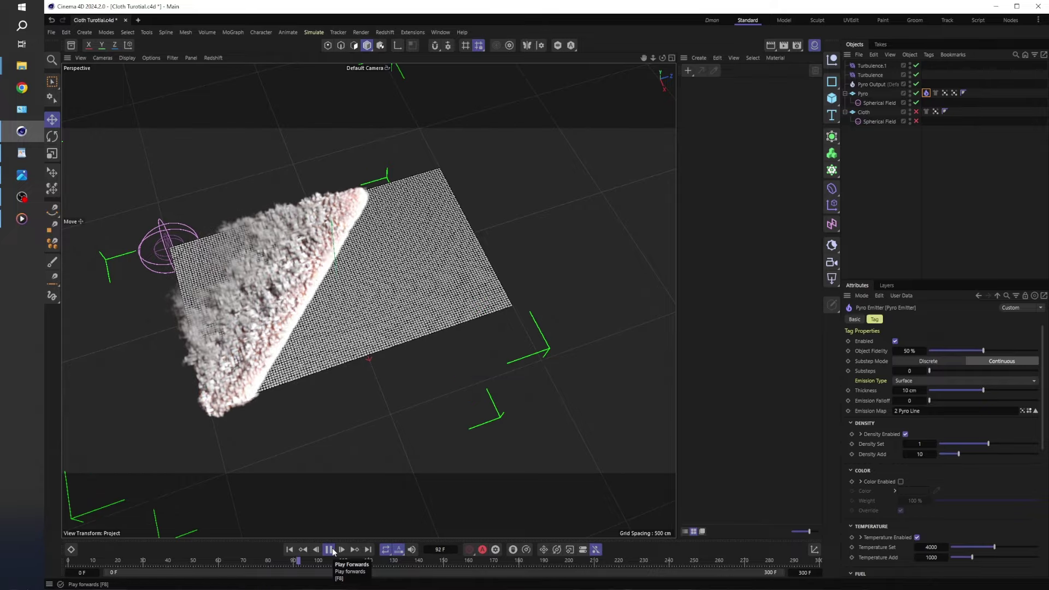
click(328, 550)
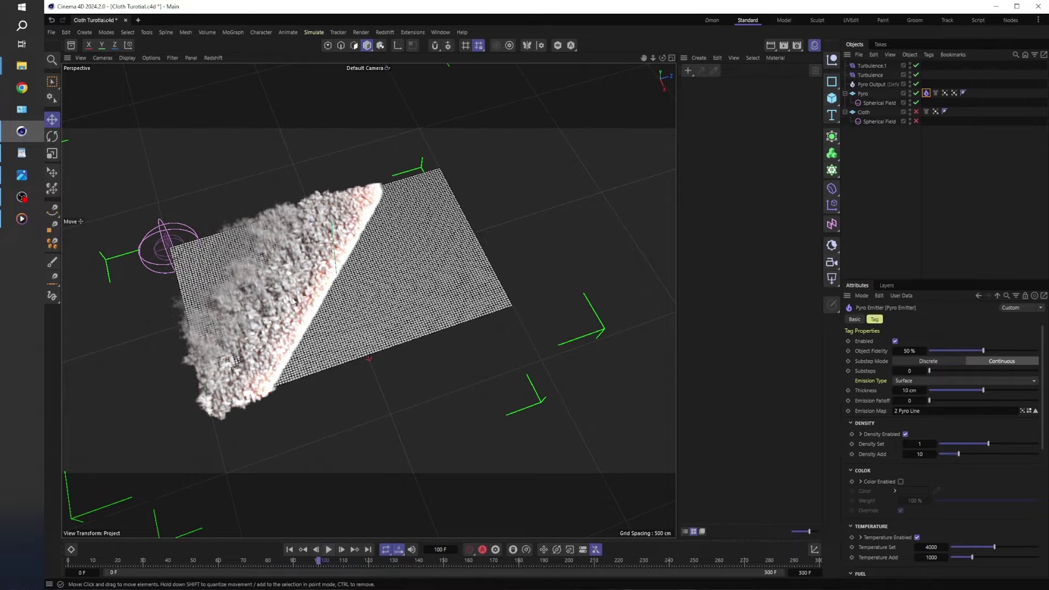
scroll(293, 299, up, 5)
alt+drag(293, 299, 415, 362)
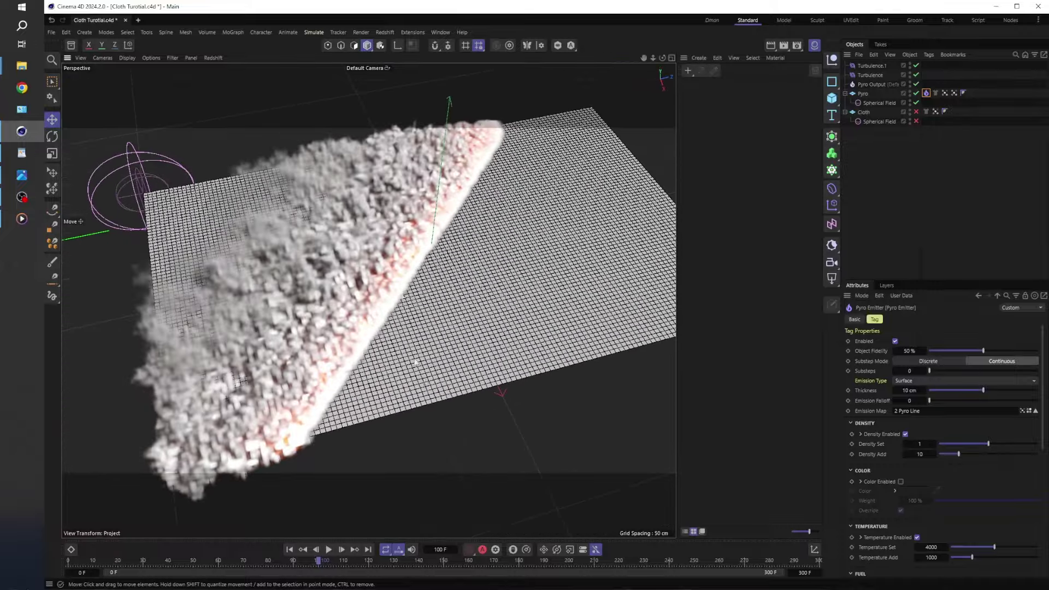
Replay the simulation from the first frame in the close view and rewind it.
click(289, 549)
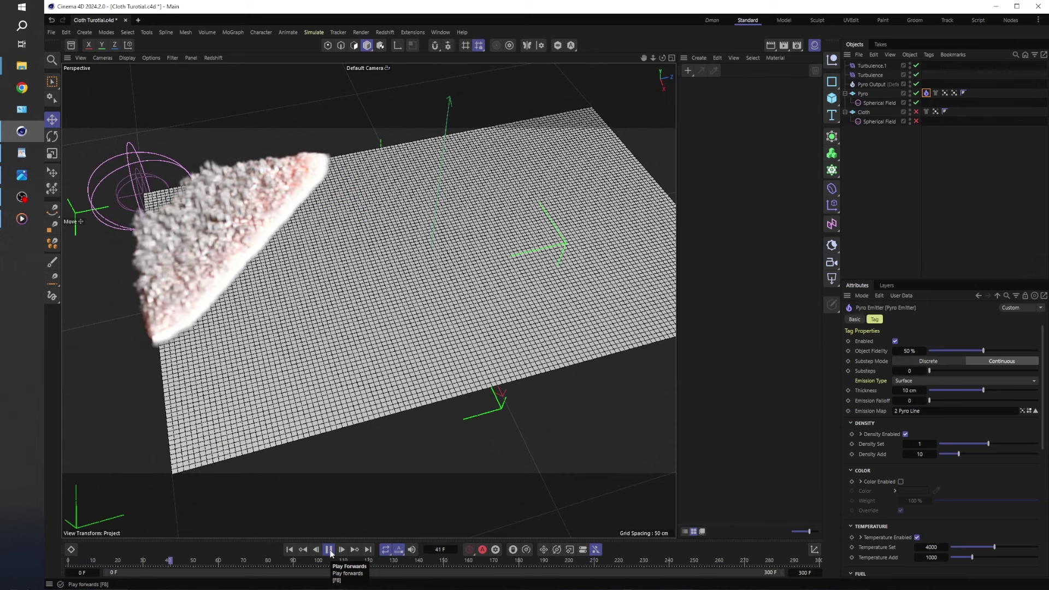
click(328, 549)
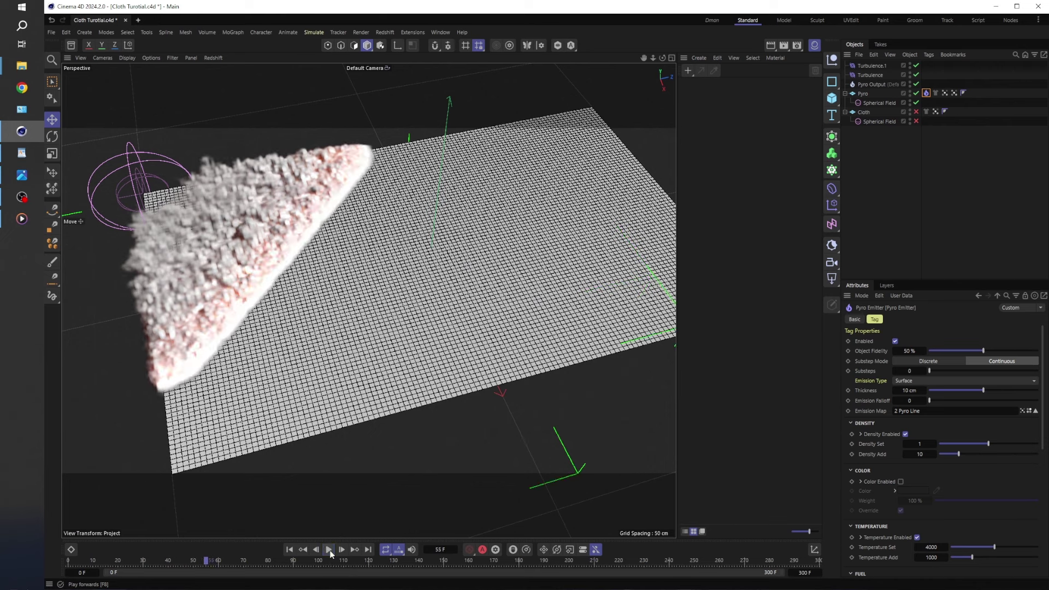
click(289, 549)
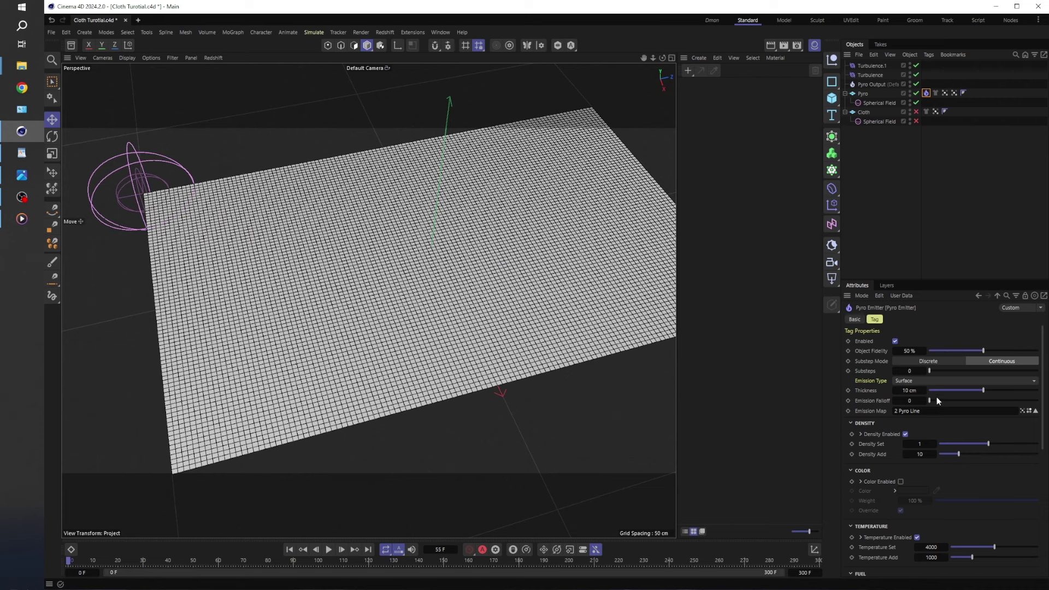
Set the Turbulence Strength to 25 in the Pyro Output's Pyro scene settings.
click(883, 85)
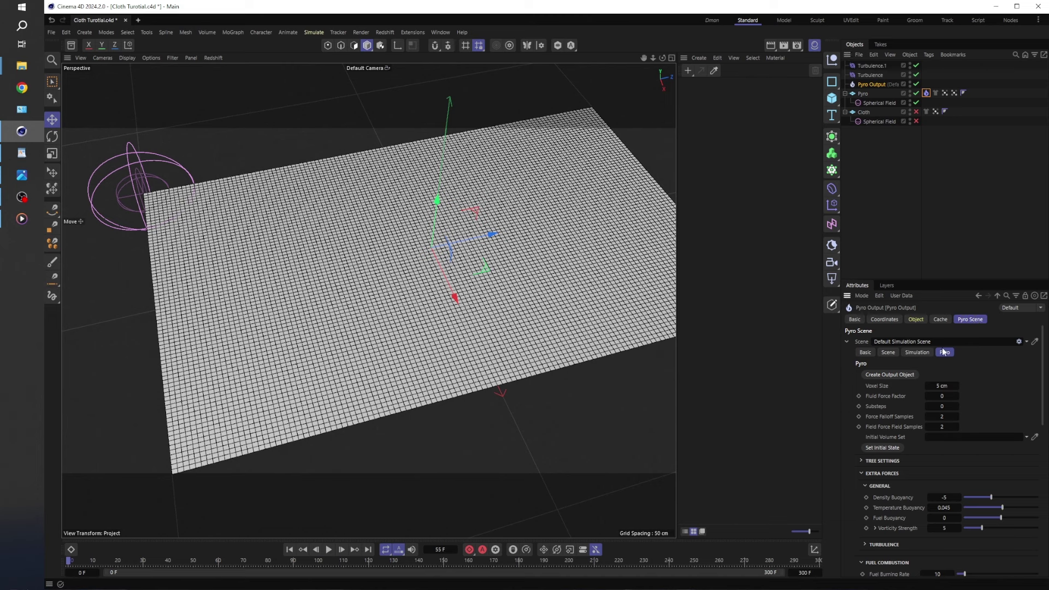
scroll(993, 383, down, 3)
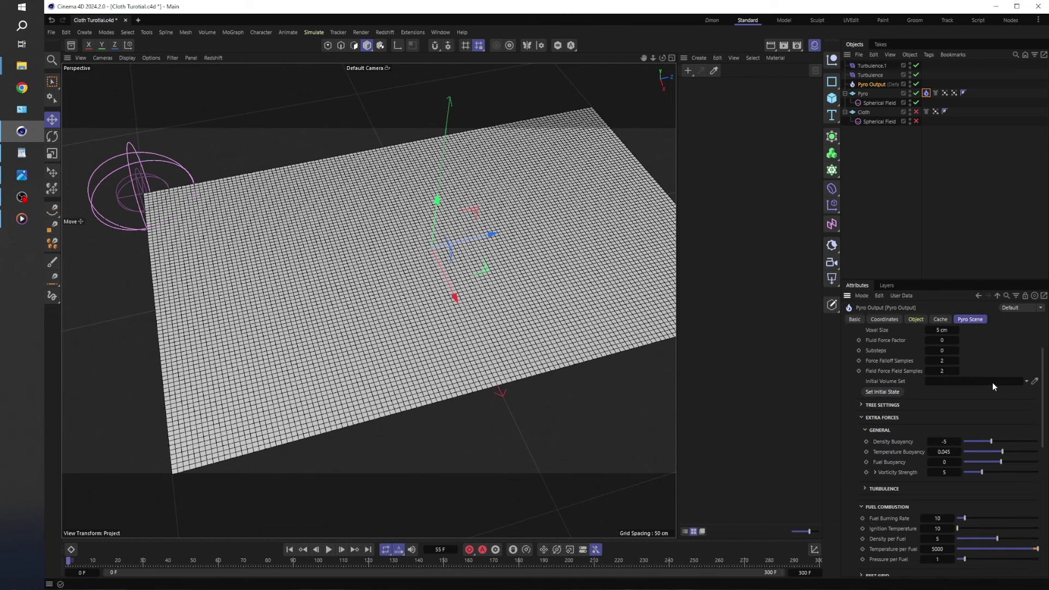
scroll(988, 387, down, 6)
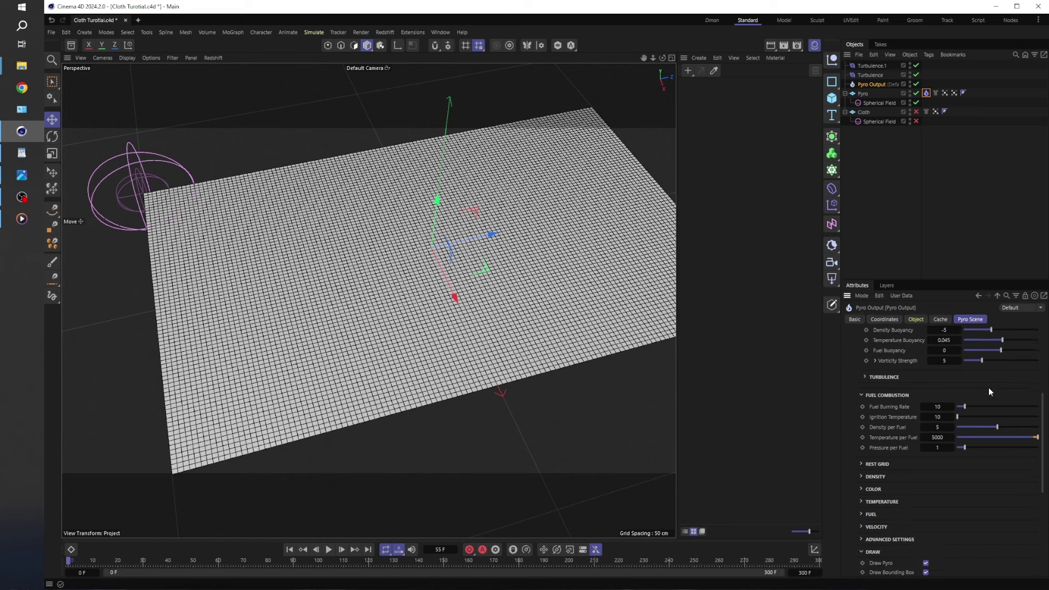
scroll(877, 436, up, 3)
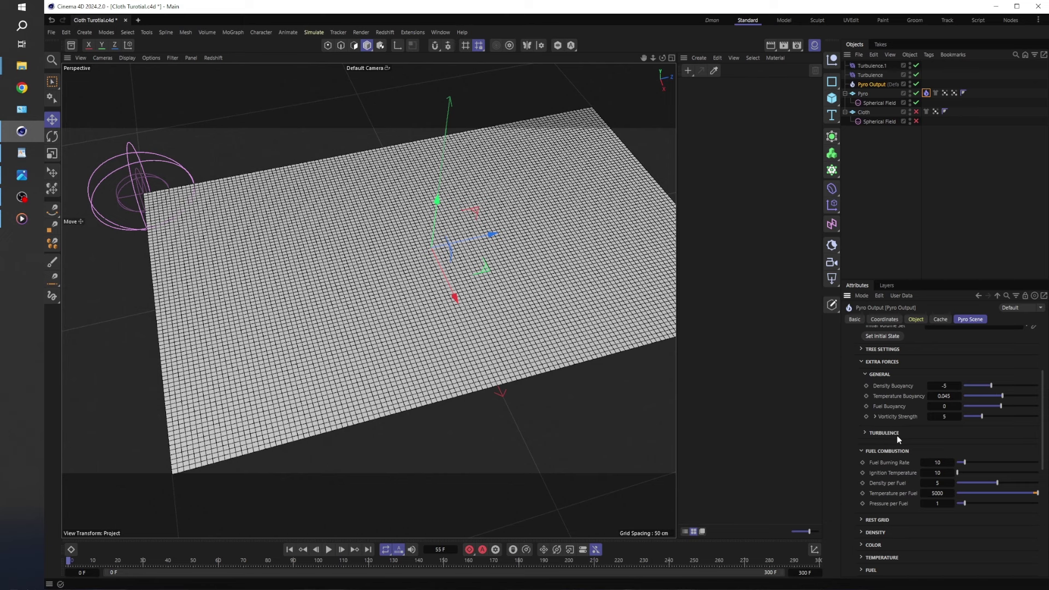
scroll(893, 438, up, 3)
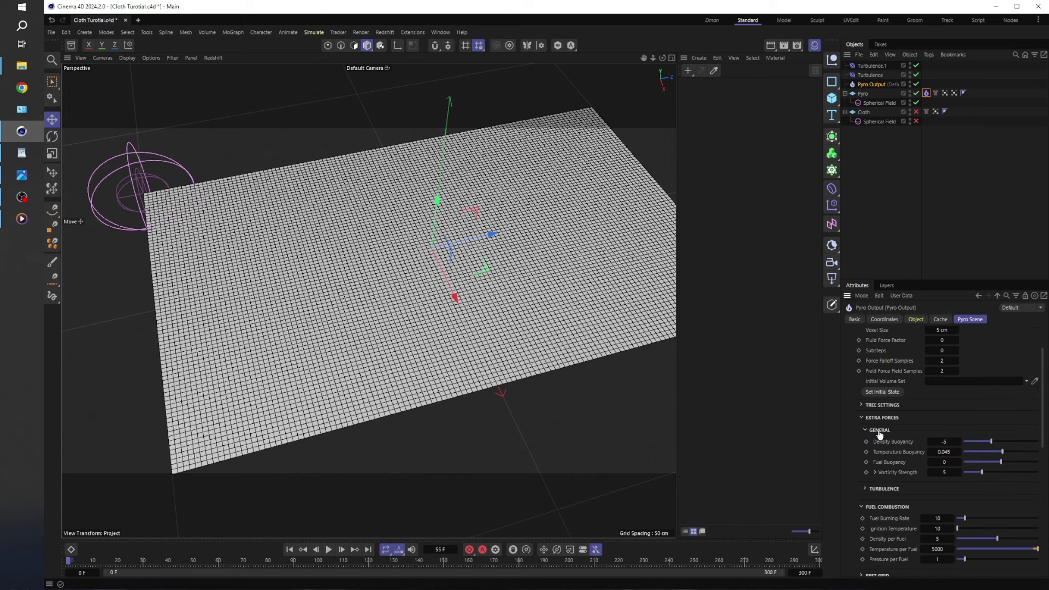
click(866, 489)
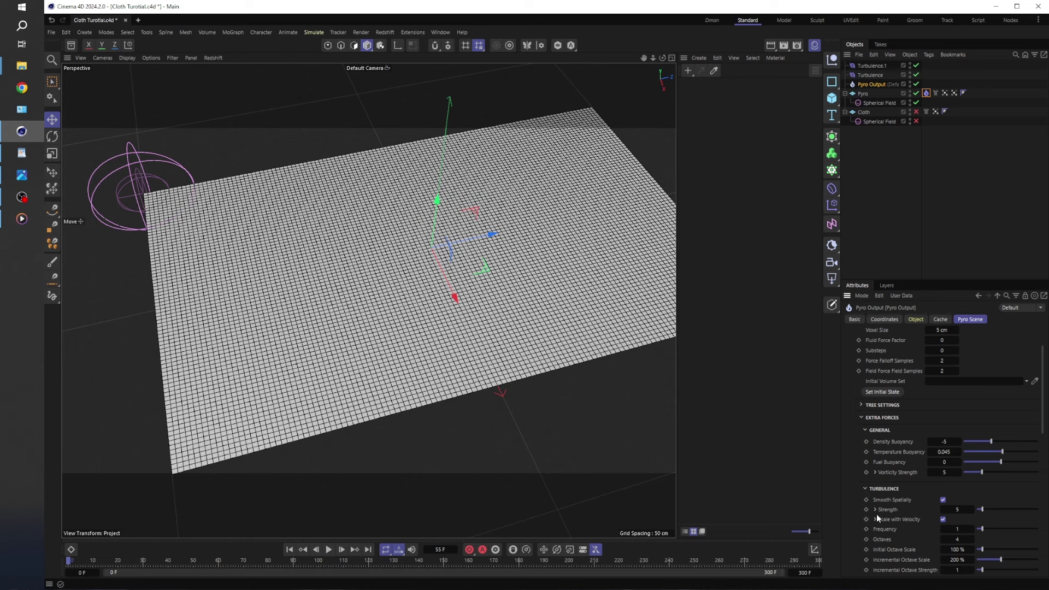
scroll(877, 515, down, 3)
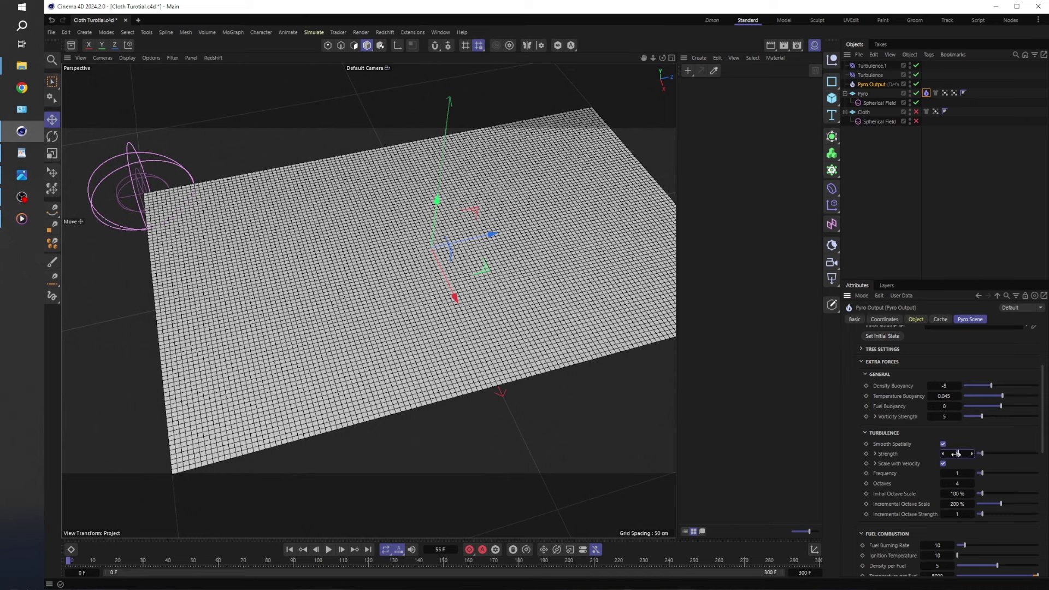
text(25)
Play the simulation to check the turbulent smoke from a low side angle, and return to the first frame.
click(289, 549)
click(327, 549)
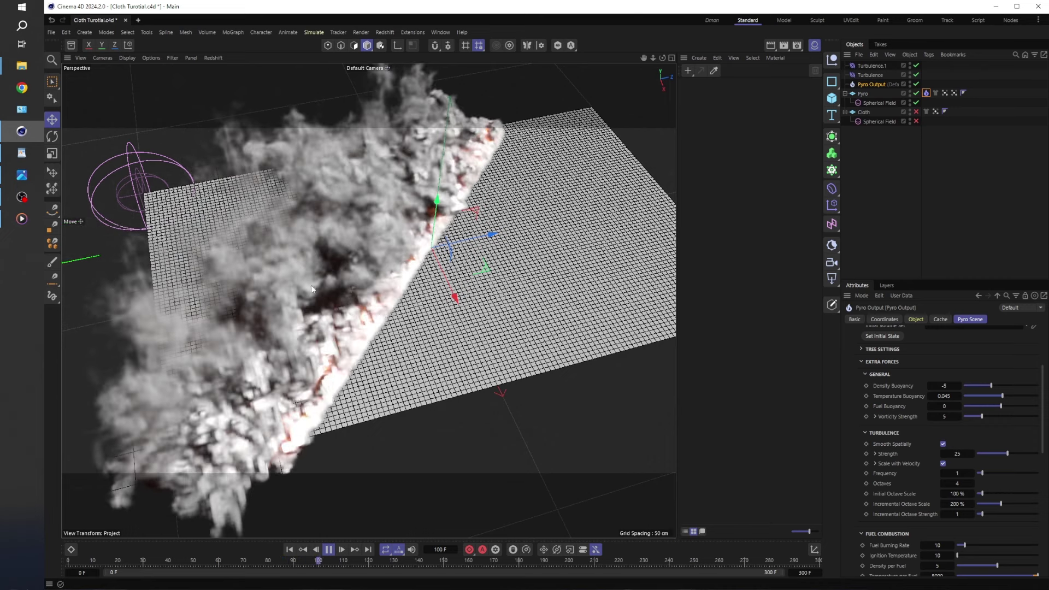
alt+drag(330, 275, 394, 250)
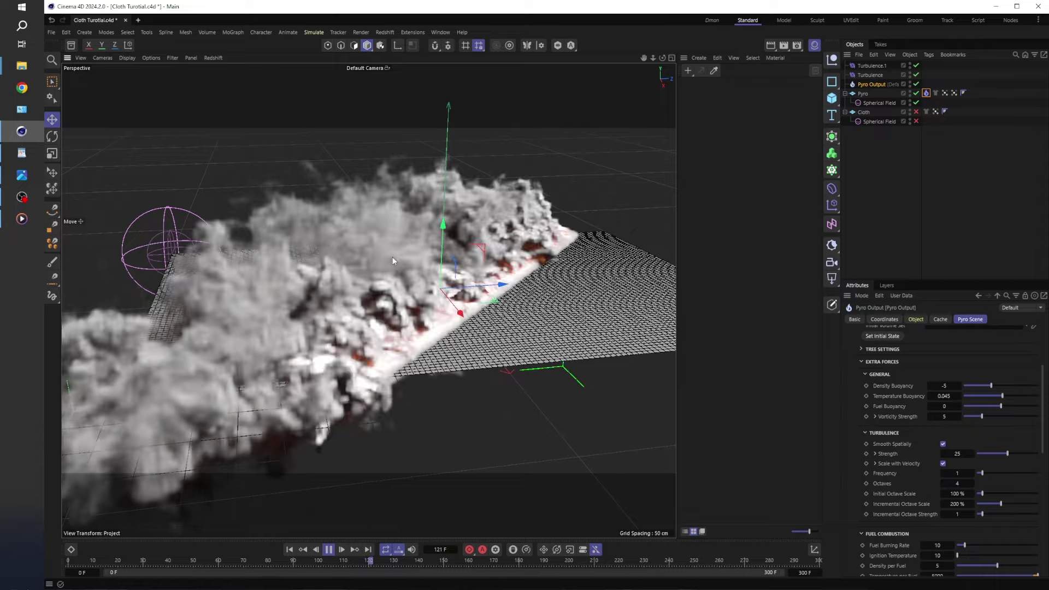
click(329, 549)
click(291, 550)
Review the Pyro scene settings and the Pyro Emitter's density, temperature, fuel and noise settings with the whole plane in view.
alt+drag(462, 268, 362, 260)
scroll(362, 261, down, 3)
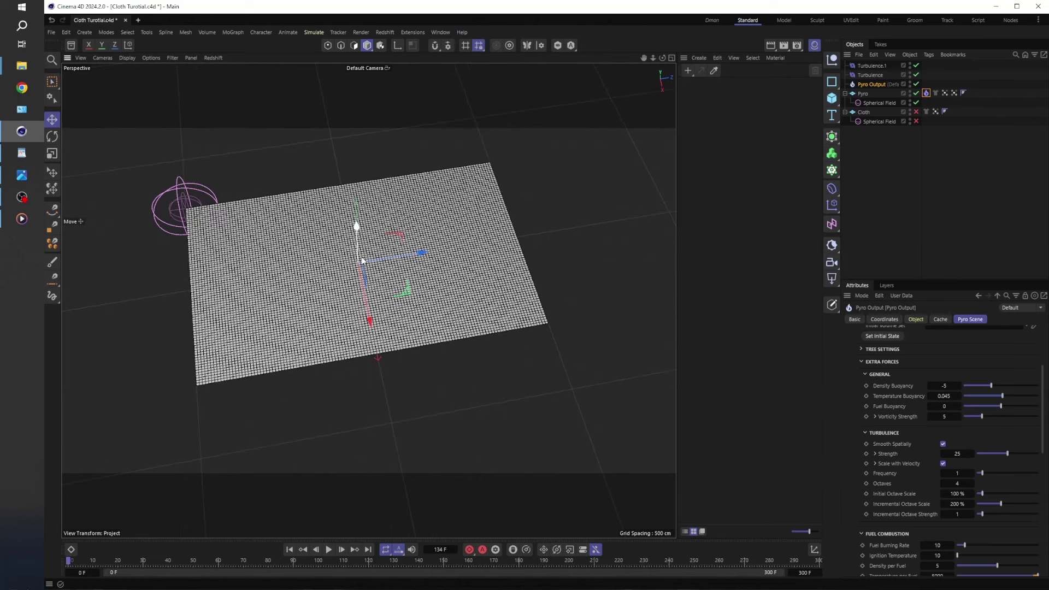
scroll(916, 500, down, 5)
scroll(915, 500, up, 10)
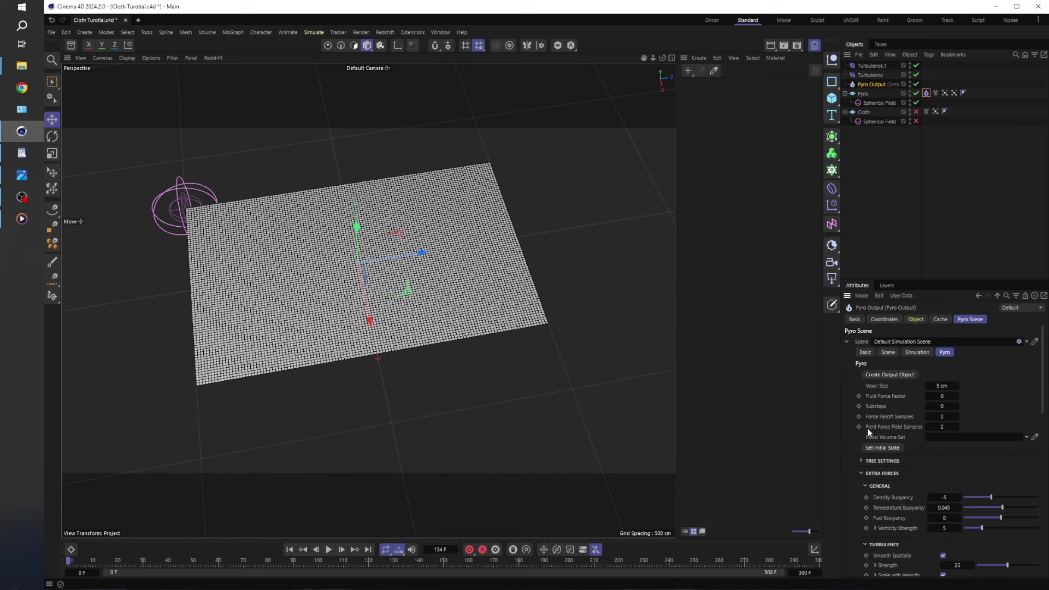
click(926, 93)
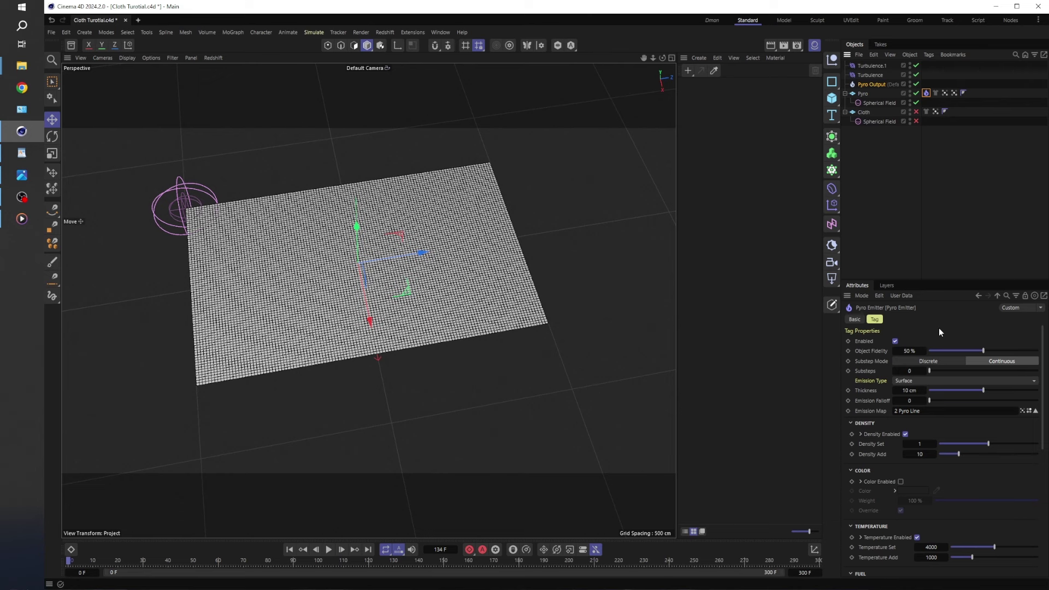
scroll(1008, 480, down, 2)
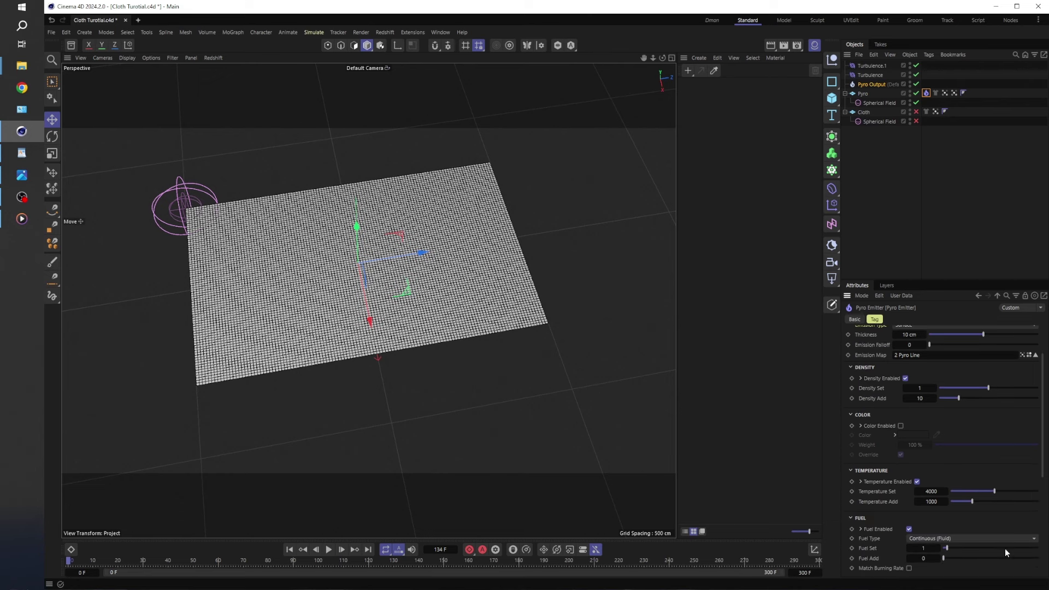
scroll(1001, 563, down, 5)
scroll(1008, 510, down, 1)
scroll(873, 535, up, 8)
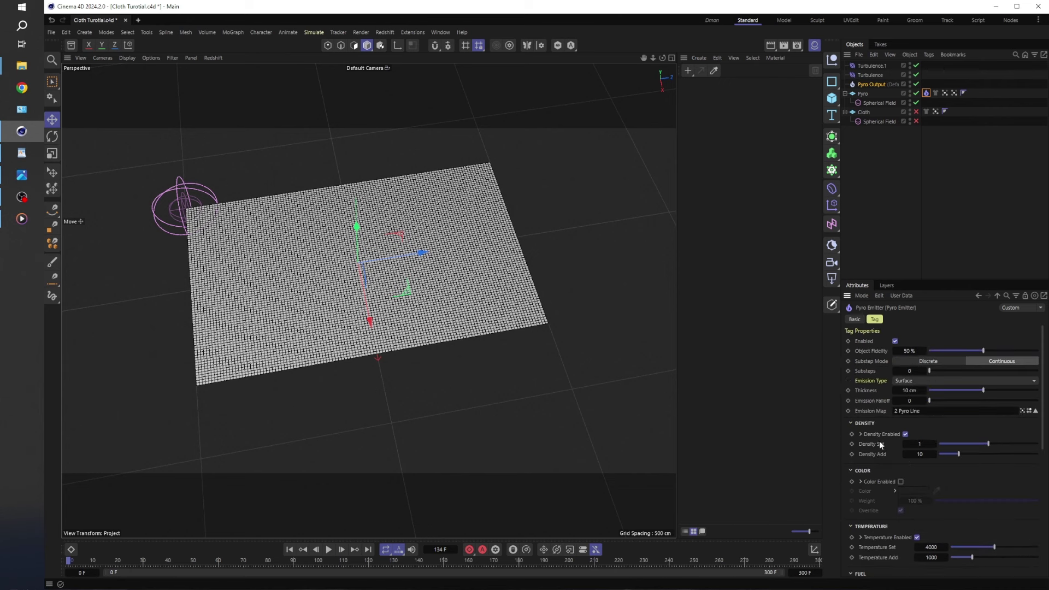
scroll(880, 443, down, 2)
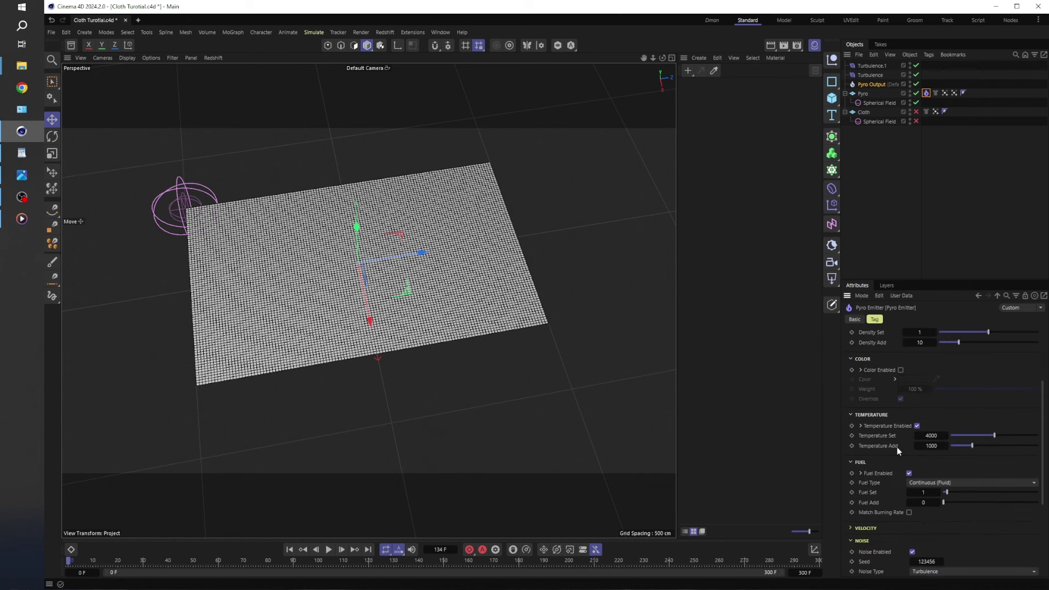
scroll(896, 446, down, 1)
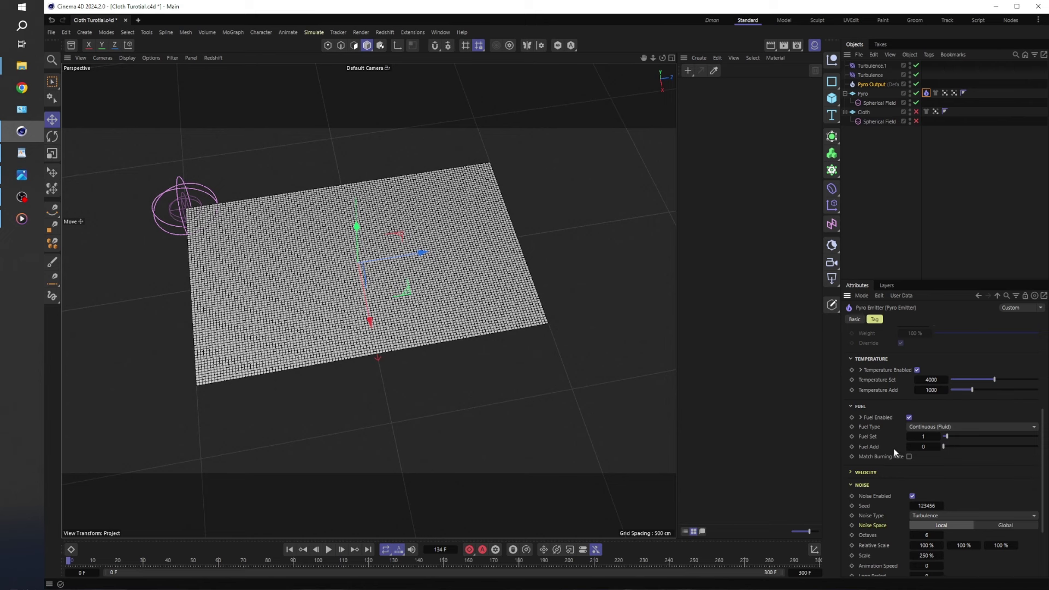
Show the Pyro Emitter's settings again, replay the simulation over the whole plane and return to the first frame.
click(892, 220)
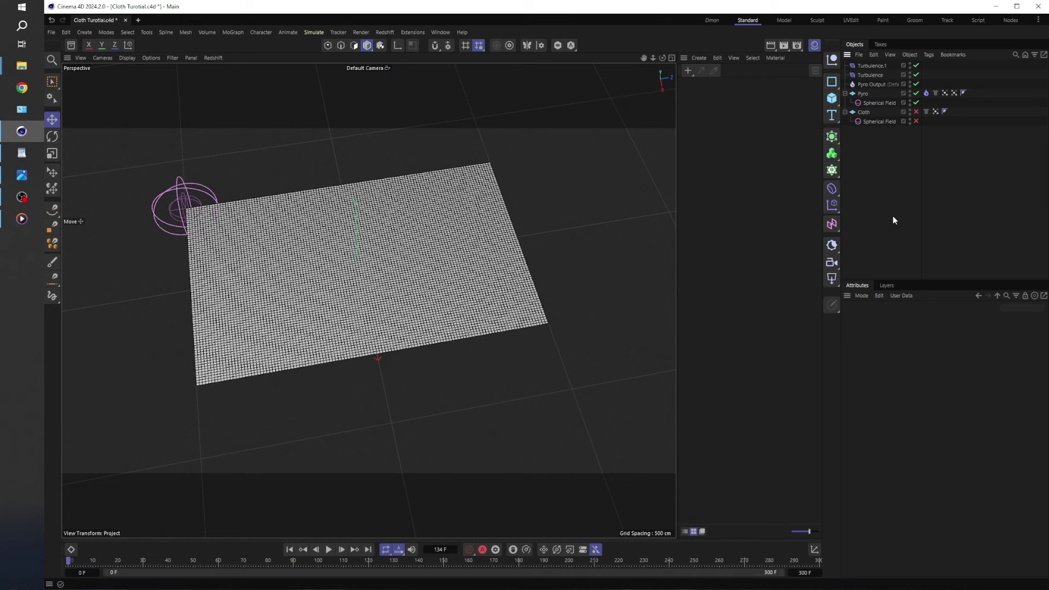
click(926, 93)
click(328, 550)
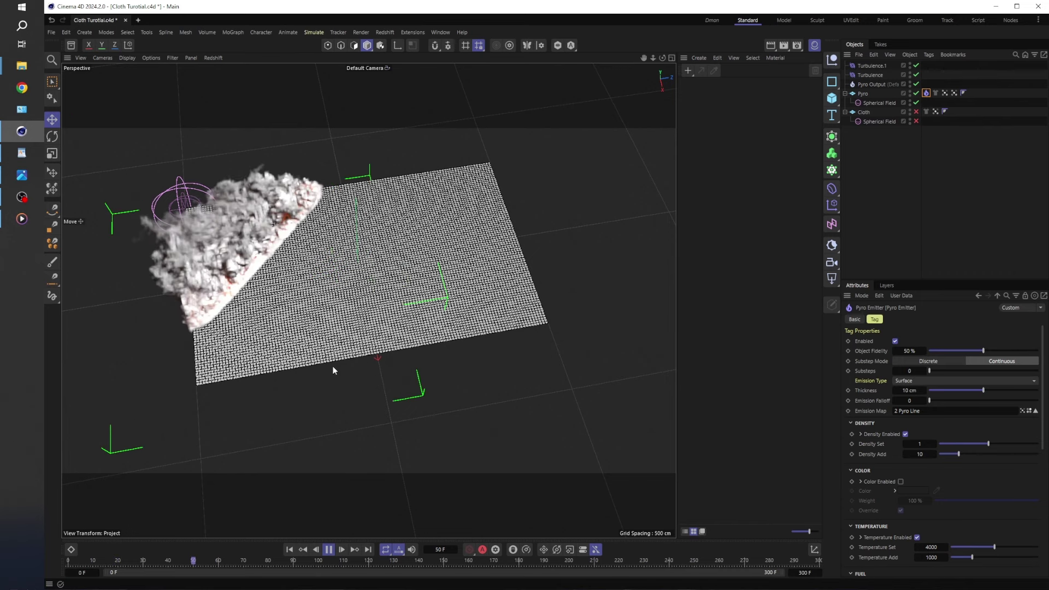
click(329, 549)
click(289, 549)
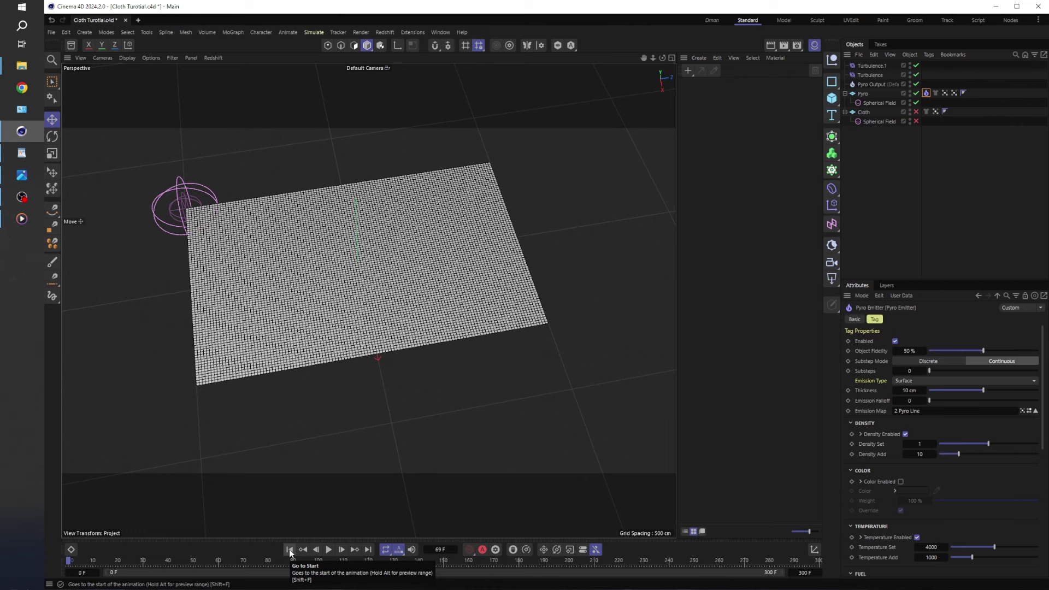
Play the Pyro simulation with nothing selected to check the smoke spreading across the plane, and return to the first frame.
click(893, 203)
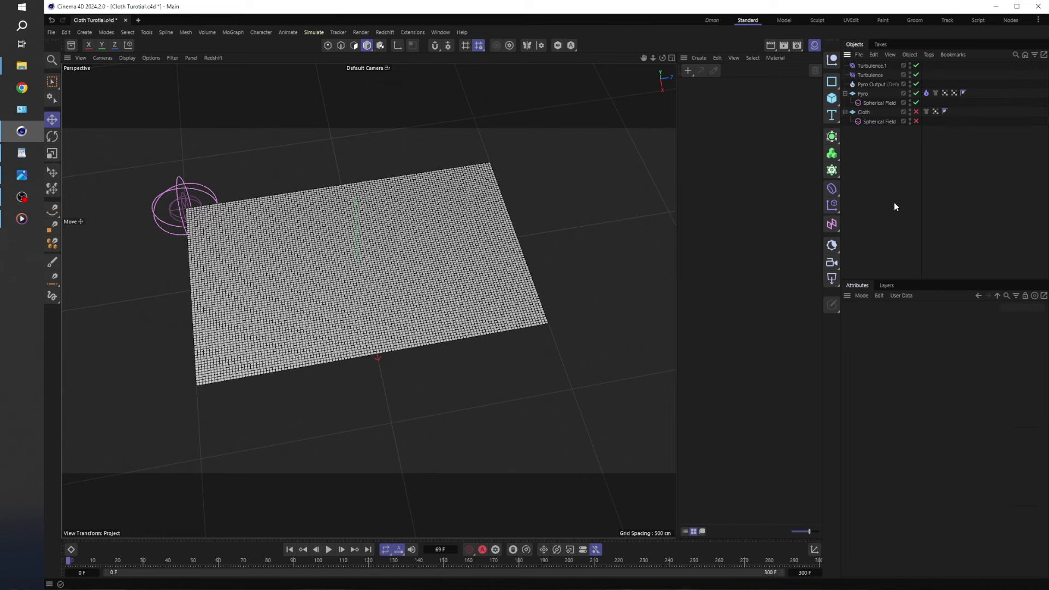
click(328, 549)
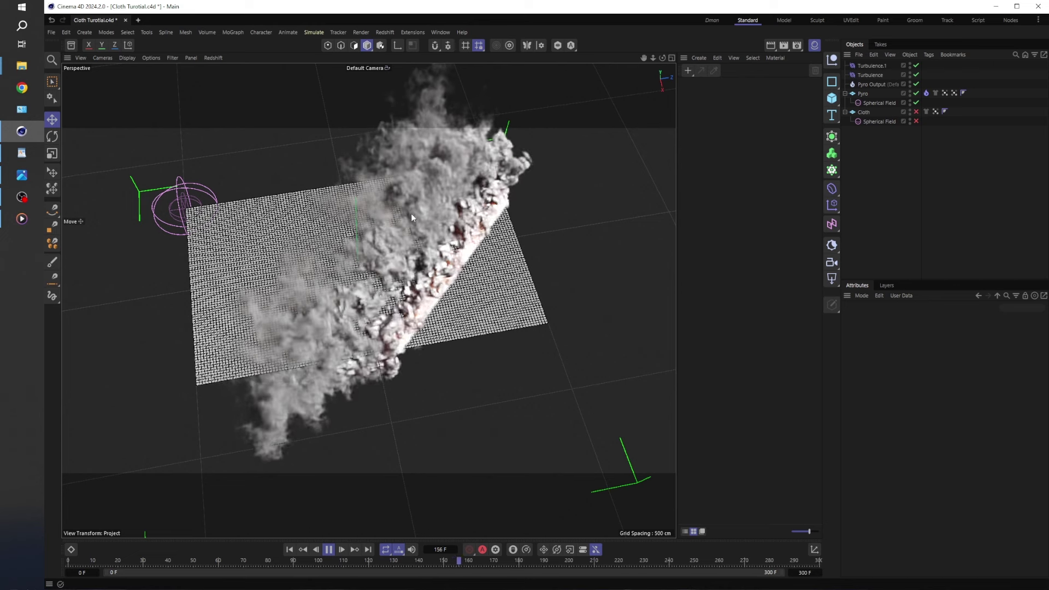
click(329, 549)
click(289, 549)
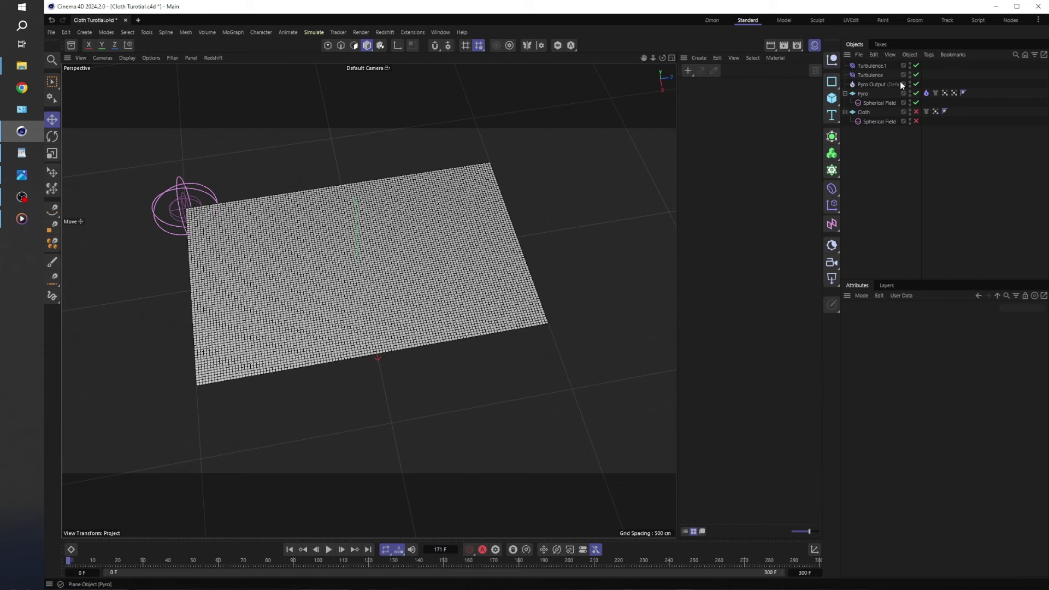
Reduce the Voxel Size in the Pyro Output's Pyro scene settings for finer smoke detail.
click(872, 84)
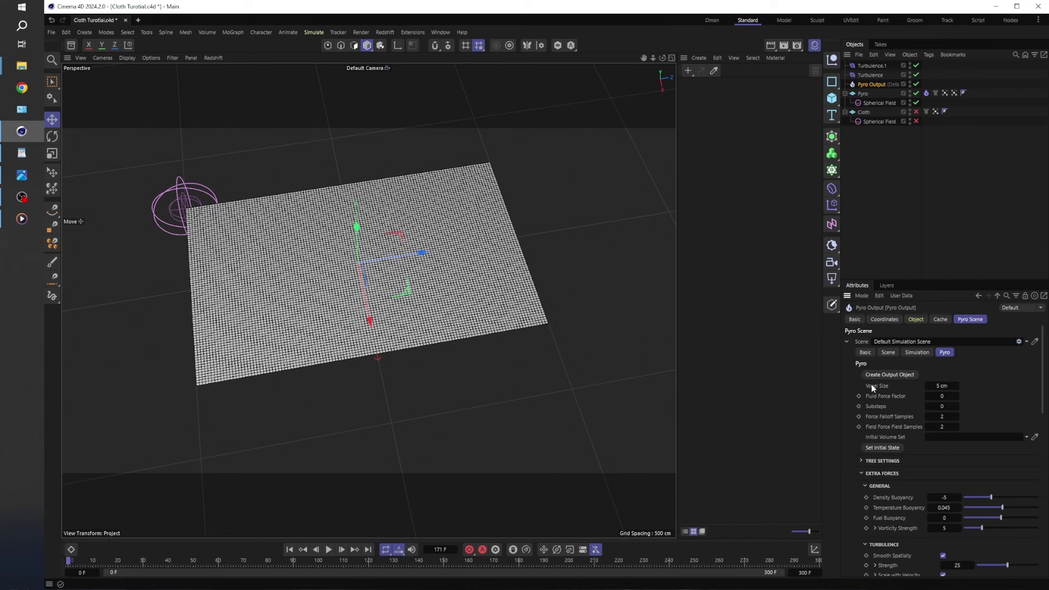
click(940, 386)
key(Return)
click(882, 165)
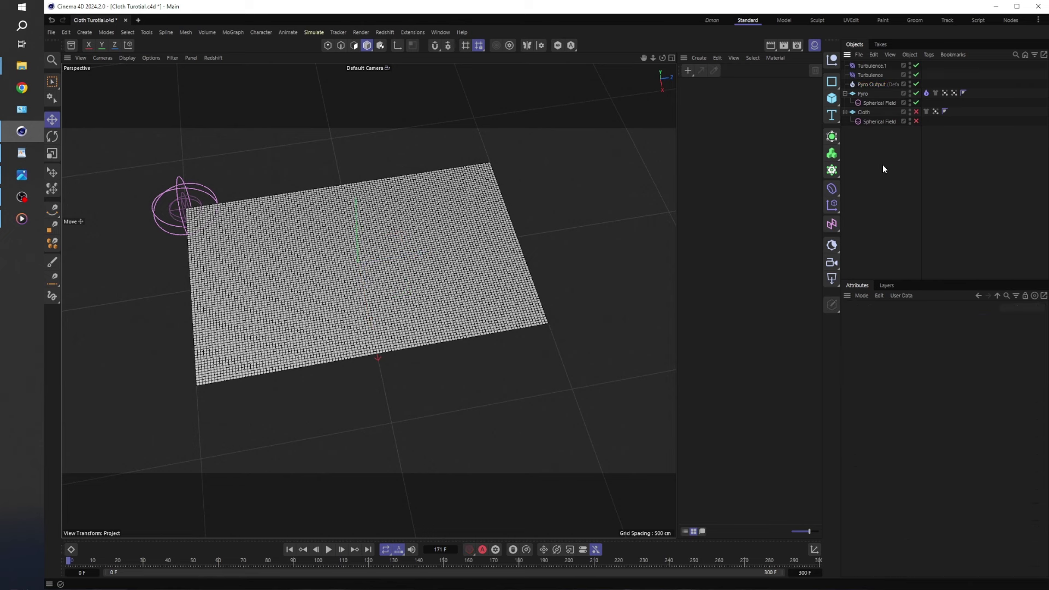
Play the finer simulation, inspect the smoke and flame edge up close and from a lower angle, and return to the first frame.
click(328, 549)
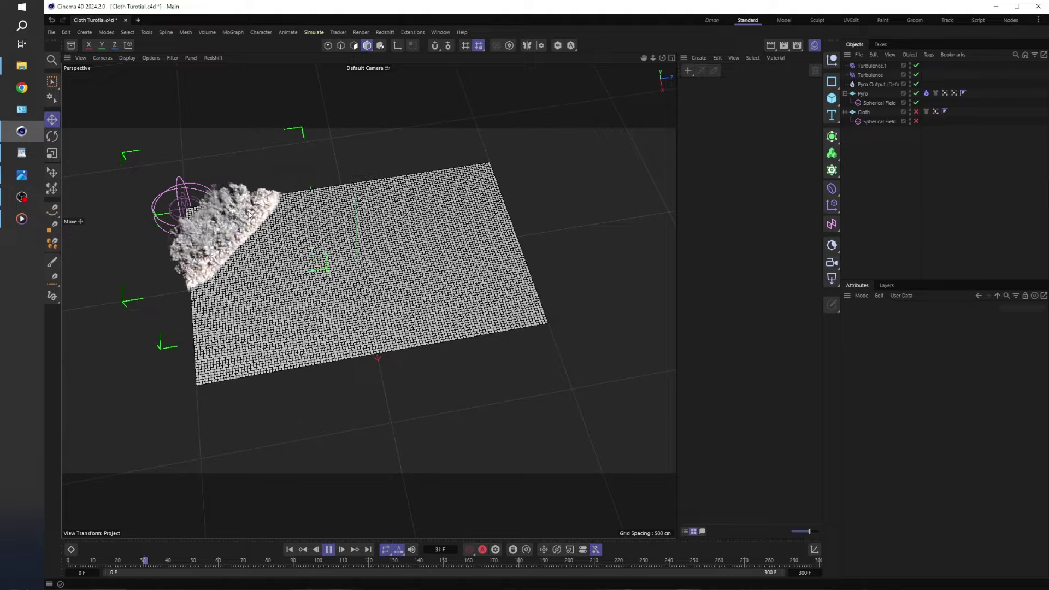
click(329, 549)
scroll(222, 261, up, 10)
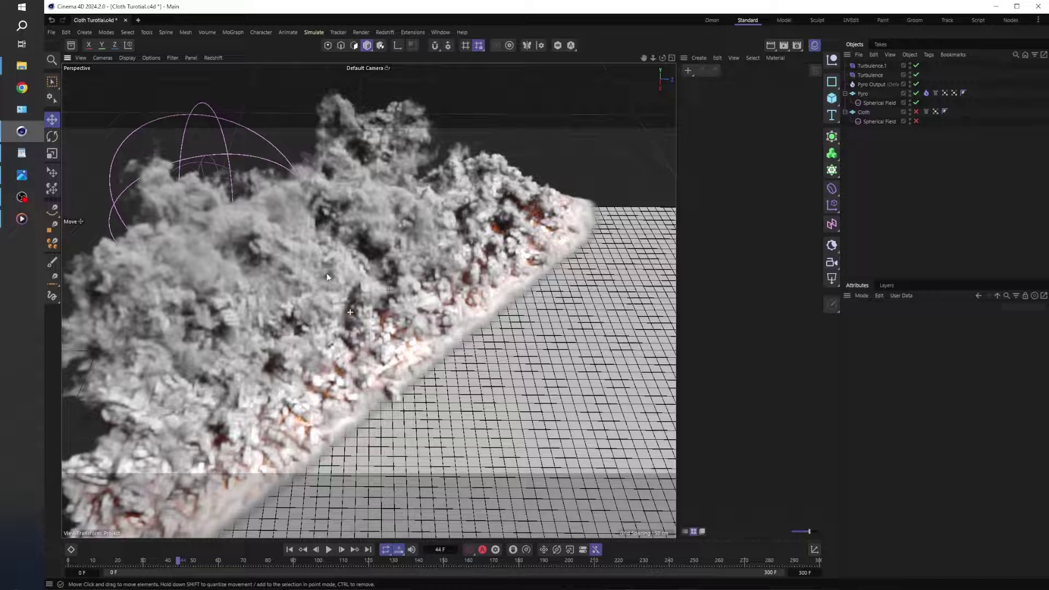
alt+drag(327, 276, 377, 268)
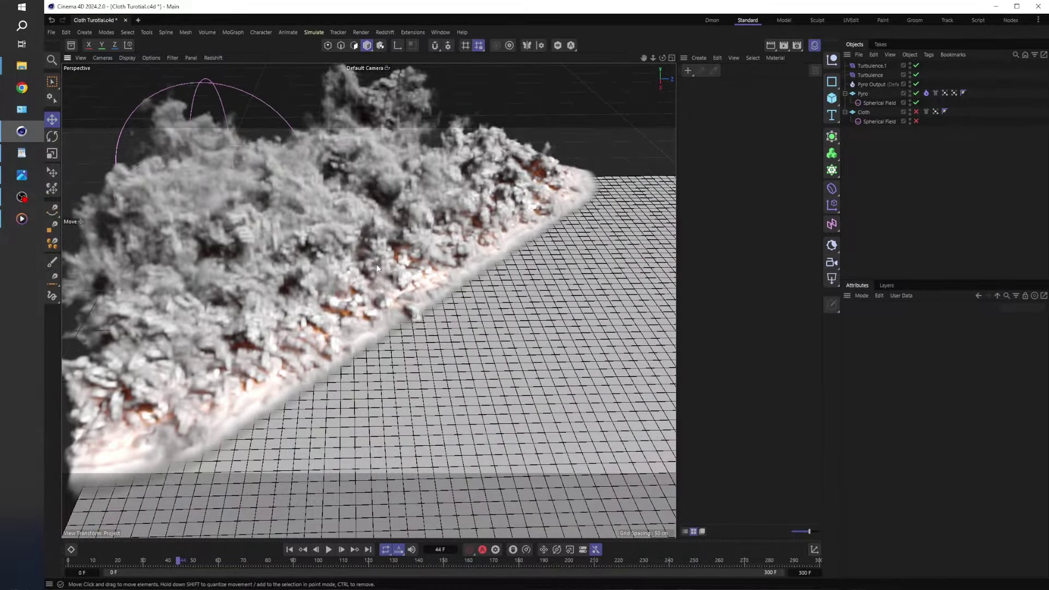
scroll(405, 260, down, 8)
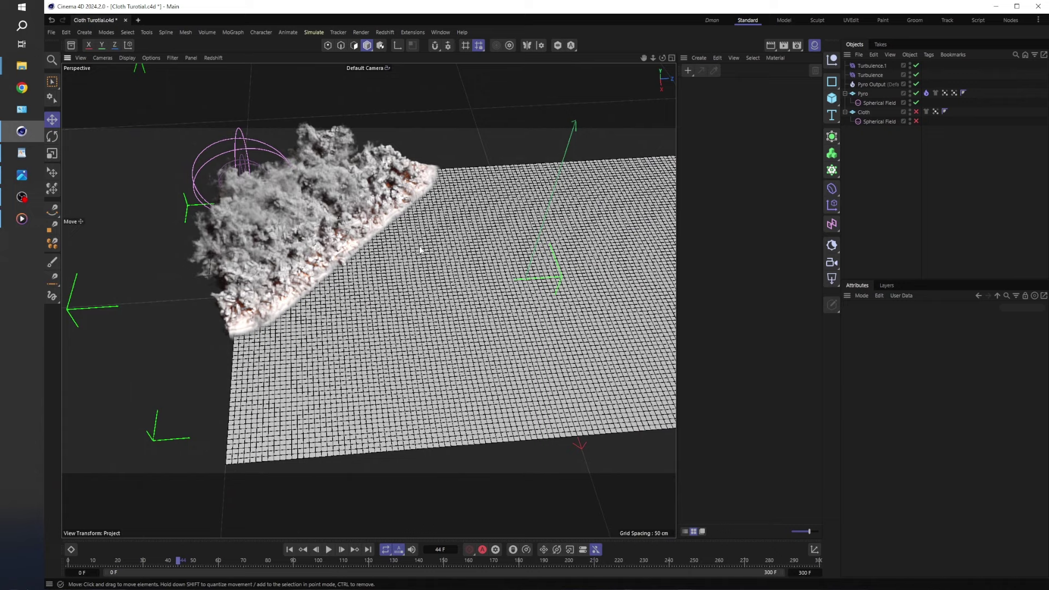
scroll(420, 249, down, 5)
alt+drag(429, 251, 425, 300)
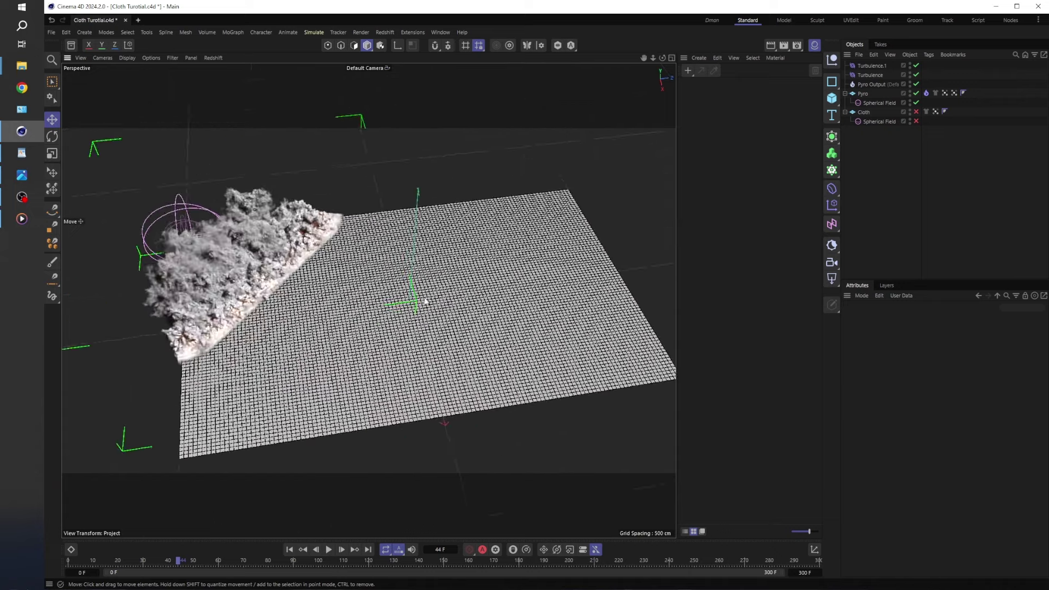
click(288, 550)
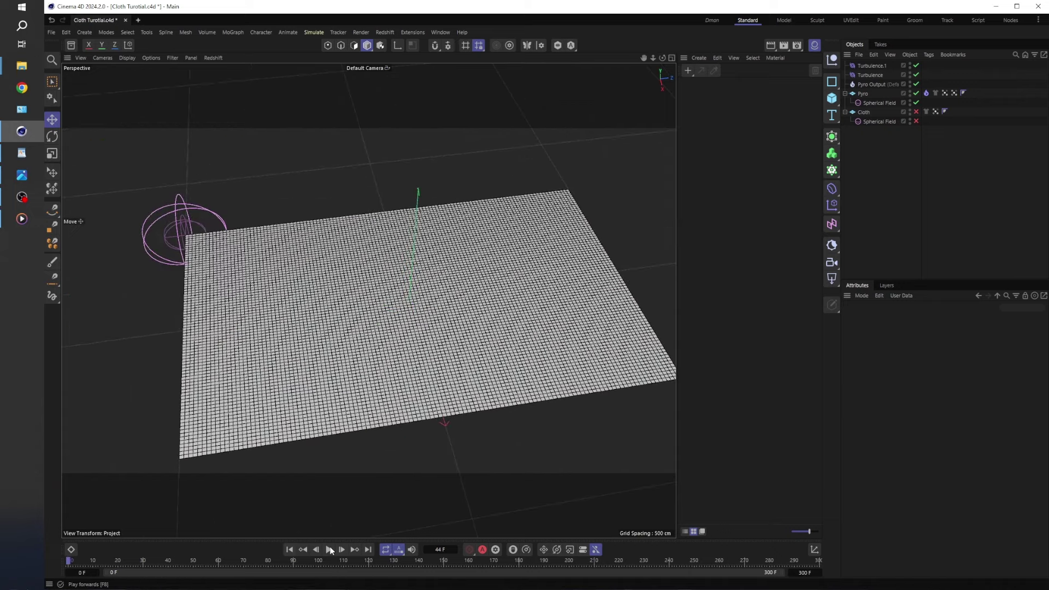
Set the Pyro Output's Voxel Size to 1 cm and play the simulation, choosing to proceed despite the heavy scene.
click(865, 85)
click(940, 385)
text(1)
click(329, 550)
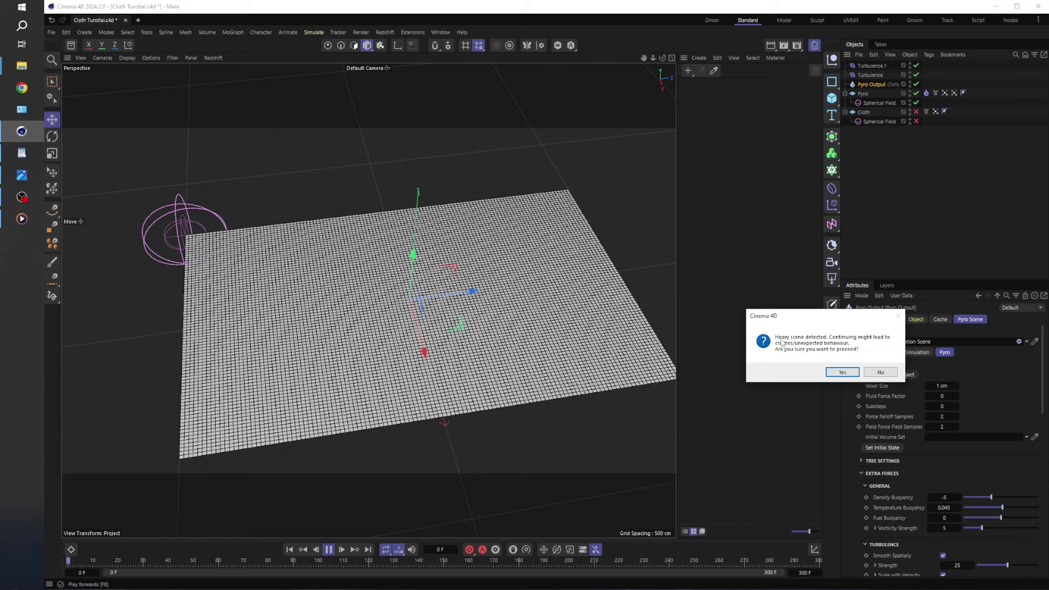
drag(834, 319, 774, 314)
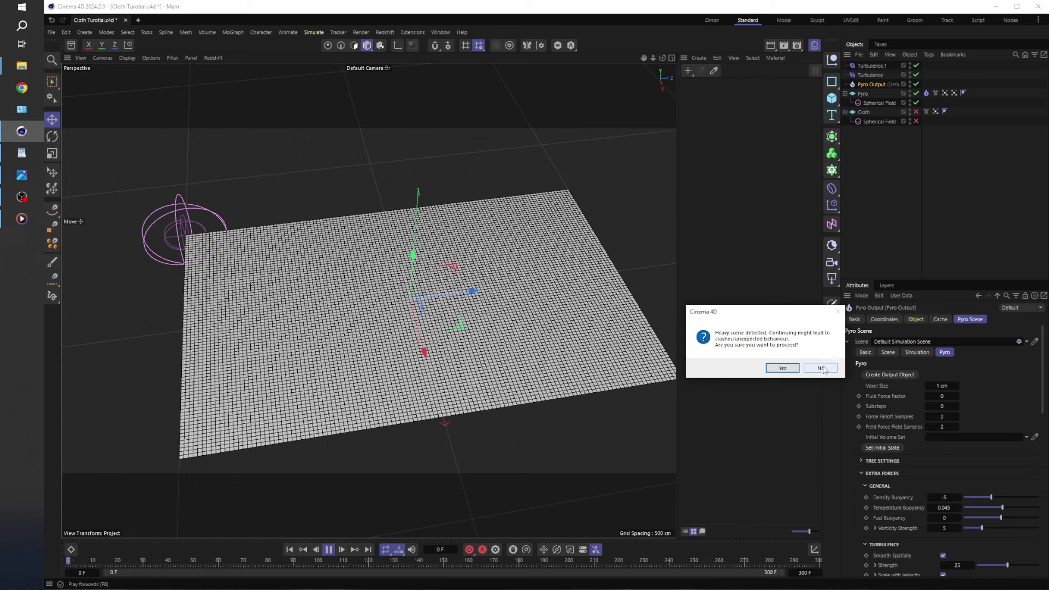
click(795, 368)
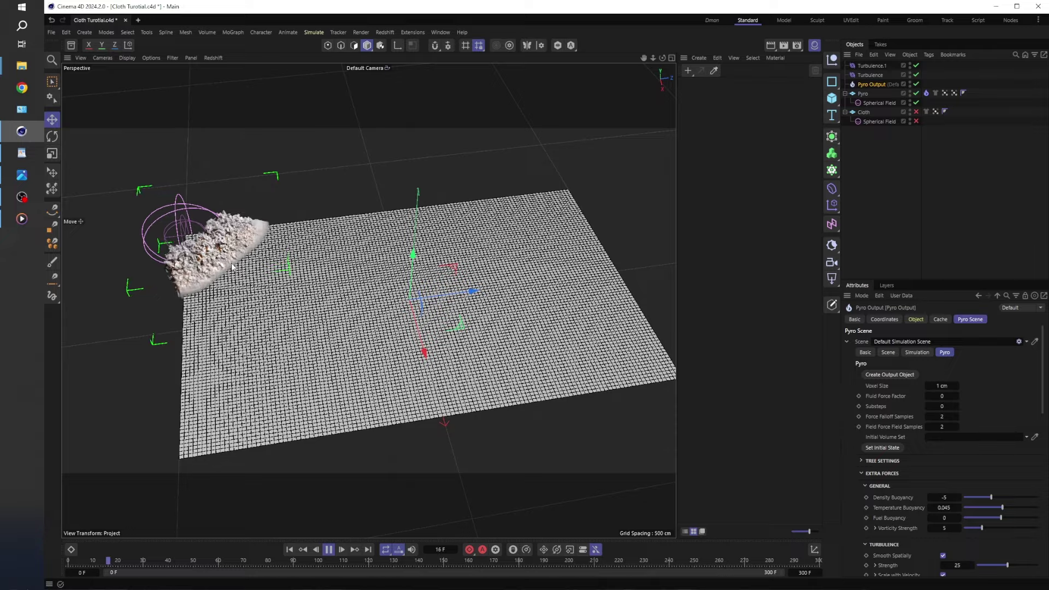
Stop playback and examine the detail of the 1 cm voxel smoke from several angles and distances.
click(339, 548)
scroll(201, 254, up, 5)
alt+drag(312, 274, 316, 224)
scroll(316, 224, down, 5)
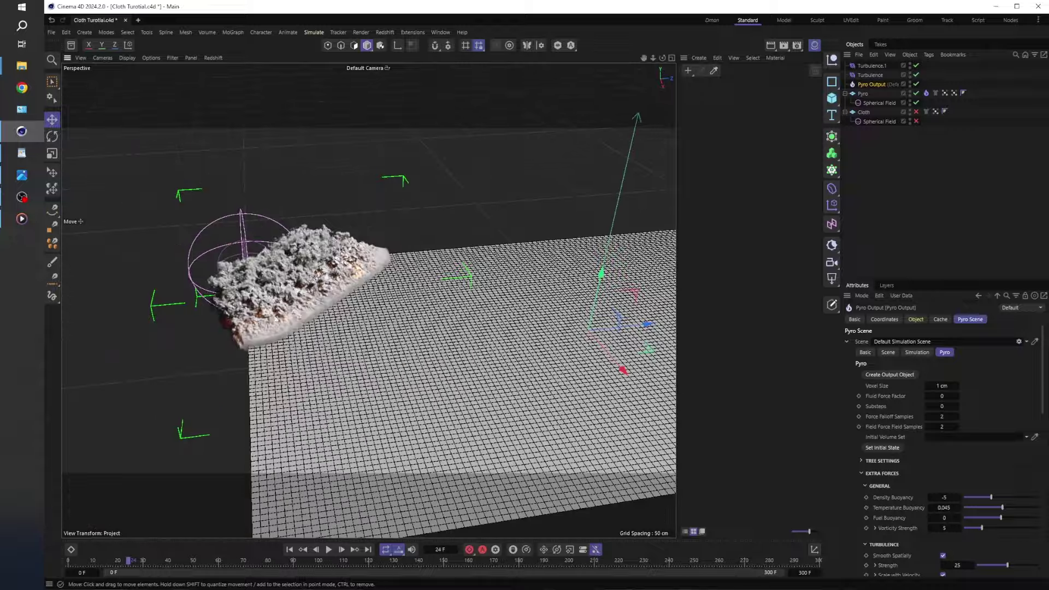
alt+drag(309, 372, 433, 375)
scroll(358, 359, up, 5)
scroll(358, 359, down, 5)
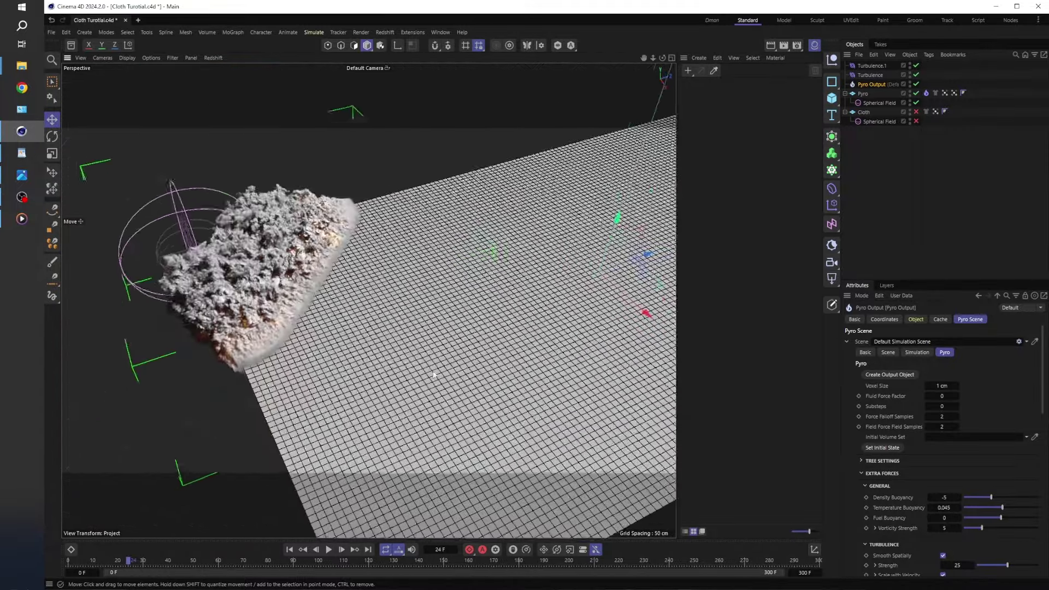
scroll(433, 375, down, 5)
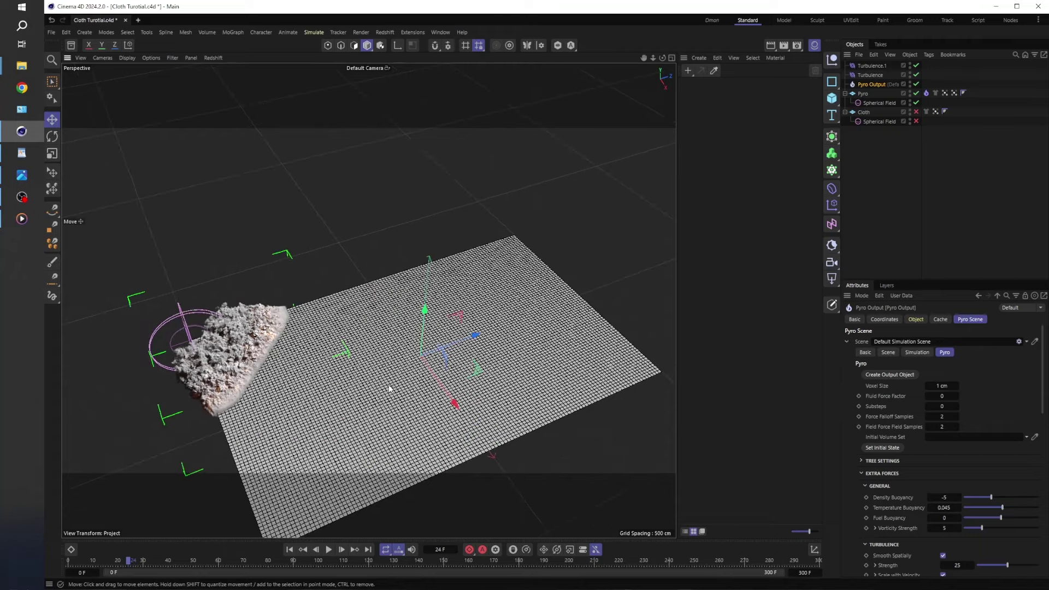
Set the Voxel Size in the Pyro Output's Pyro scene settings to 5 cm.
click(940, 385)
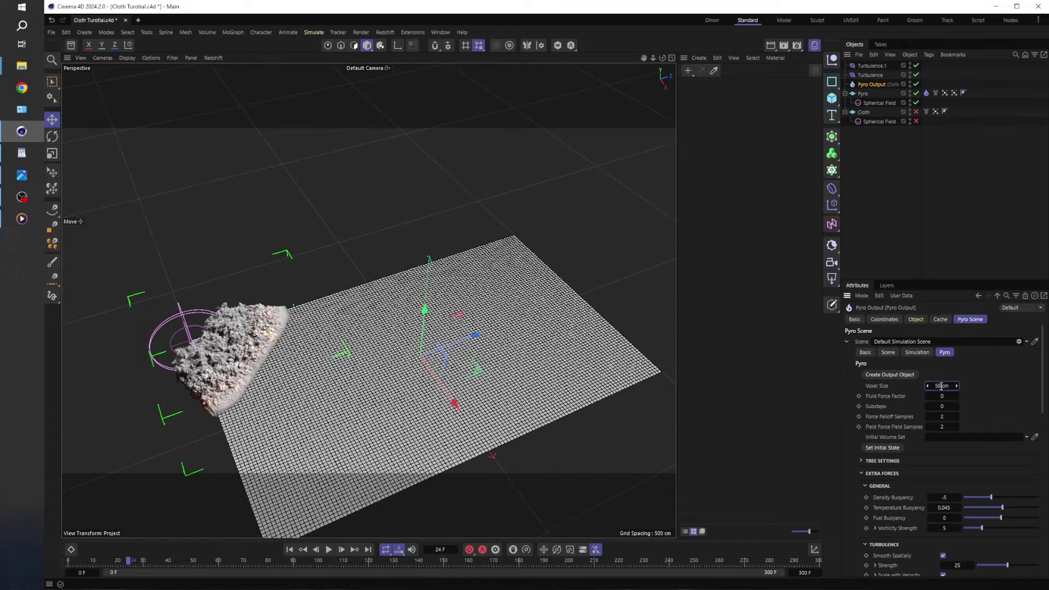
key(BackSpace)
text(5)
key(Return)
Replay the simulation briefly from the start with the 5 cm voxels, and return to the first frame.
click(289, 549)
click(329, 549)
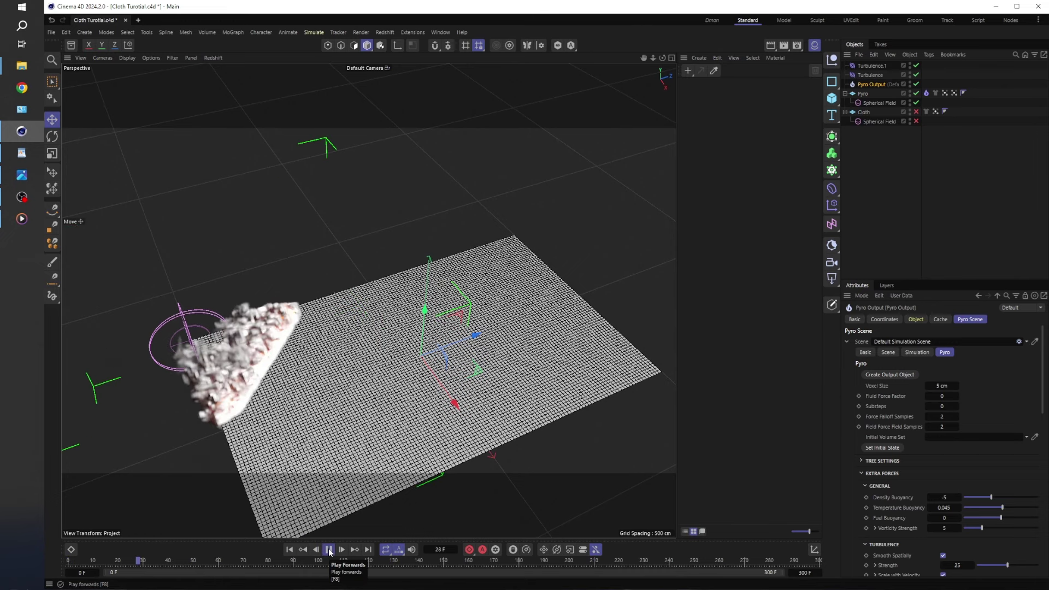
click(328, 549)
click(290, 549)
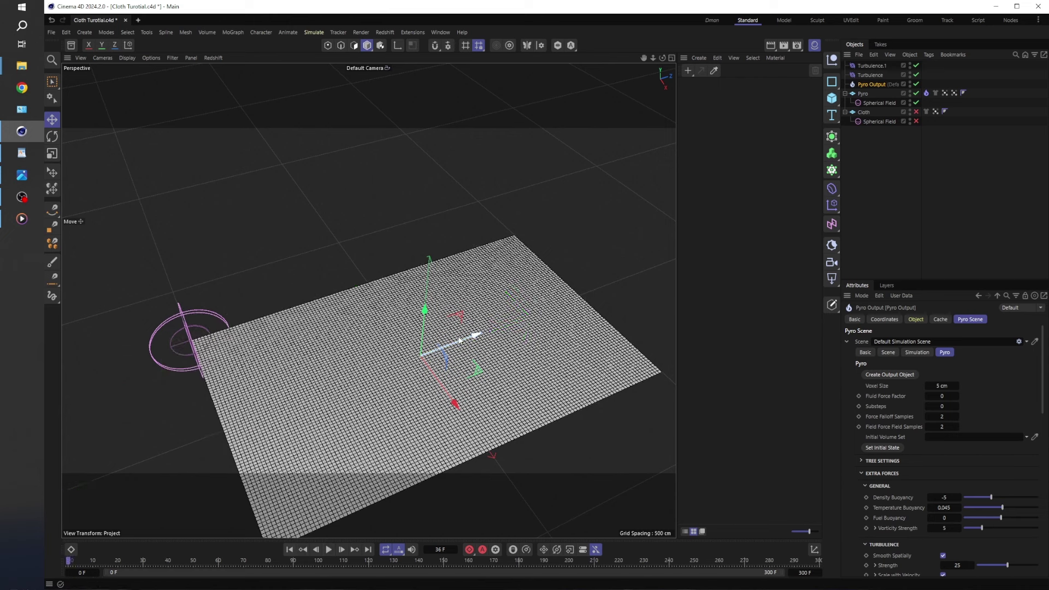
Enable the Cloth tag on the Pyro plane in its basic properties.
scroll(460, 339, down, 5)
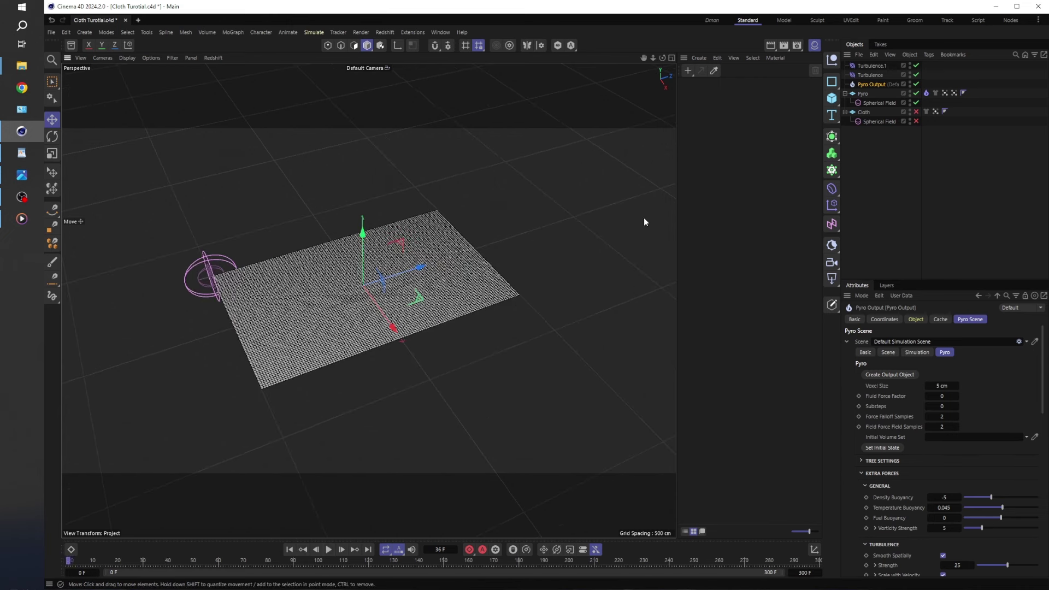
click(934, 93)
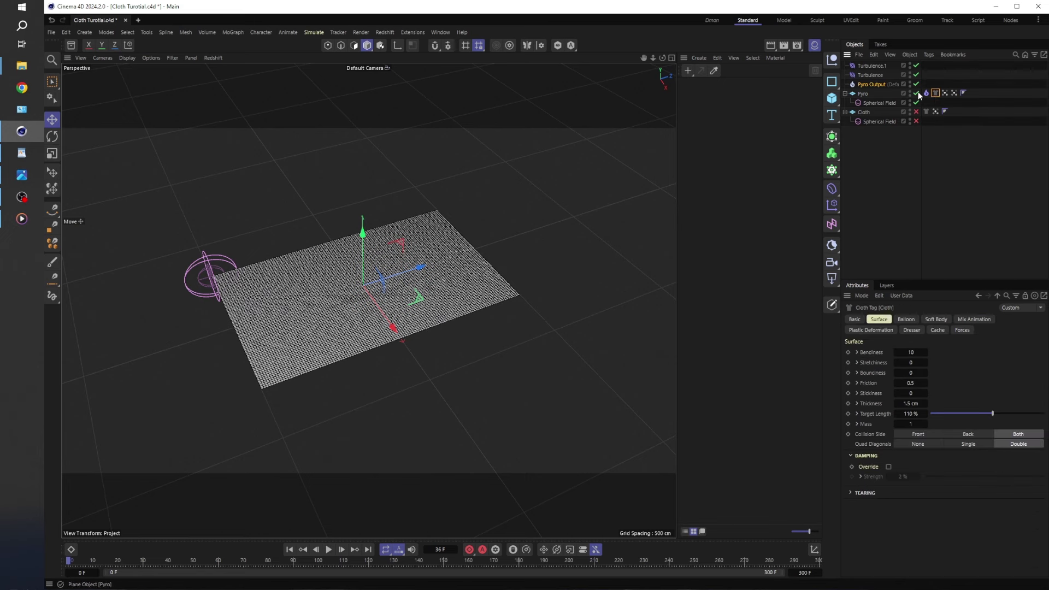
click(861, 320)
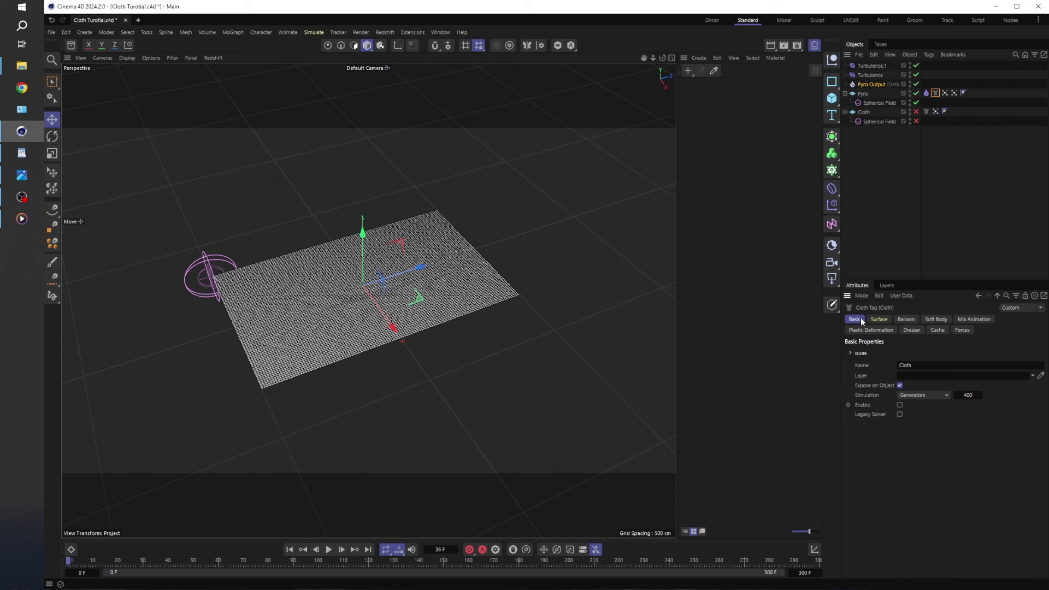
click(899, 406)
click(890, 148)
Play the cloth and Pyro simulation together, inspect the smoke over the released cloth from closer angles, and return to the first frame.
click(328, 548)
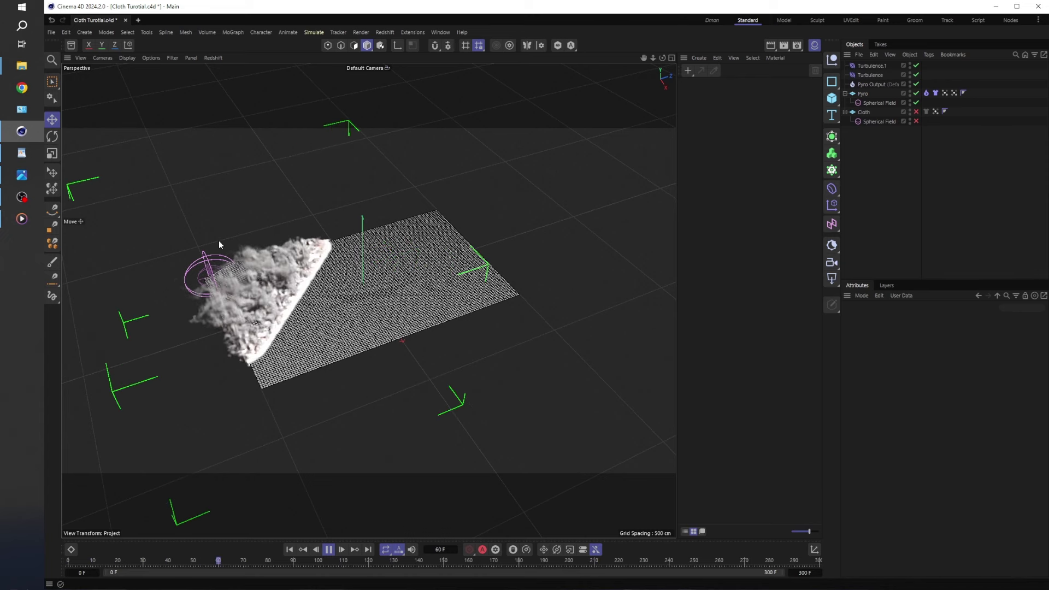
scroll(294, 314, up, 5)
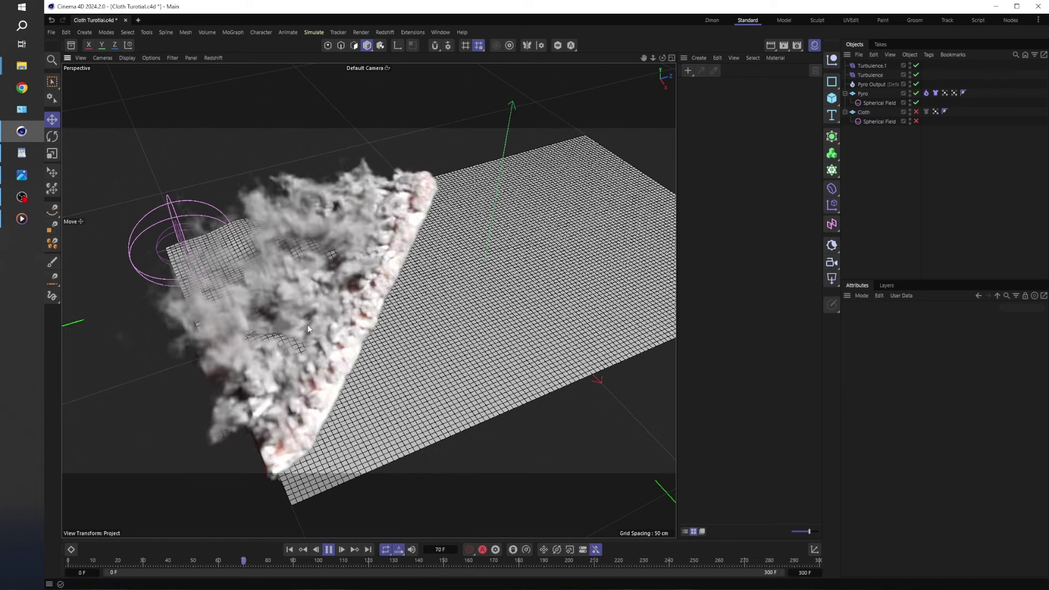
alt+drag(310, 318, 334, 284)
key(F8)
alt+drag(330, 354, 285, 265)
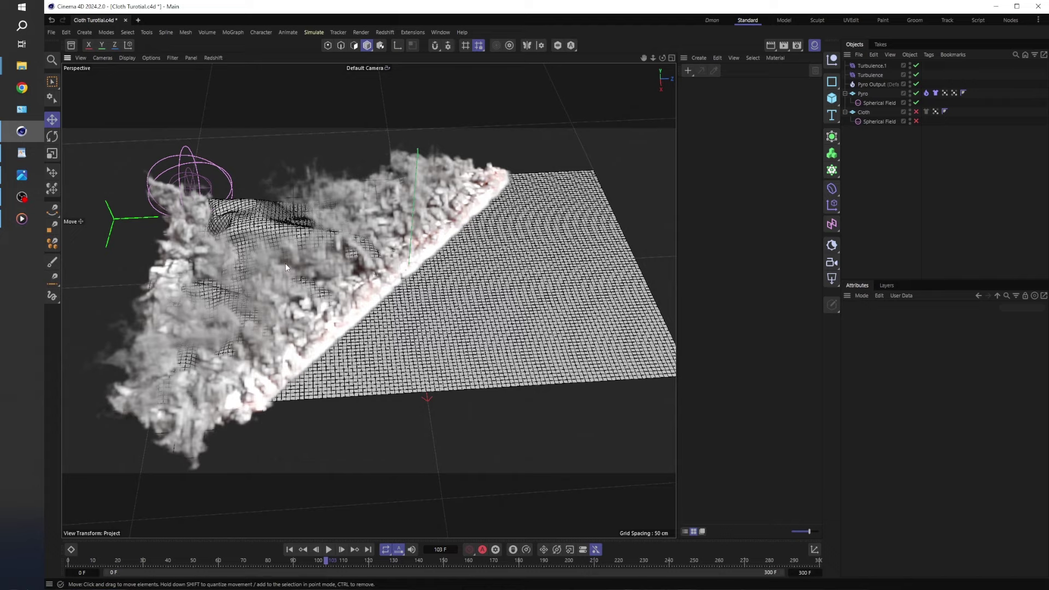
click(289, 549)
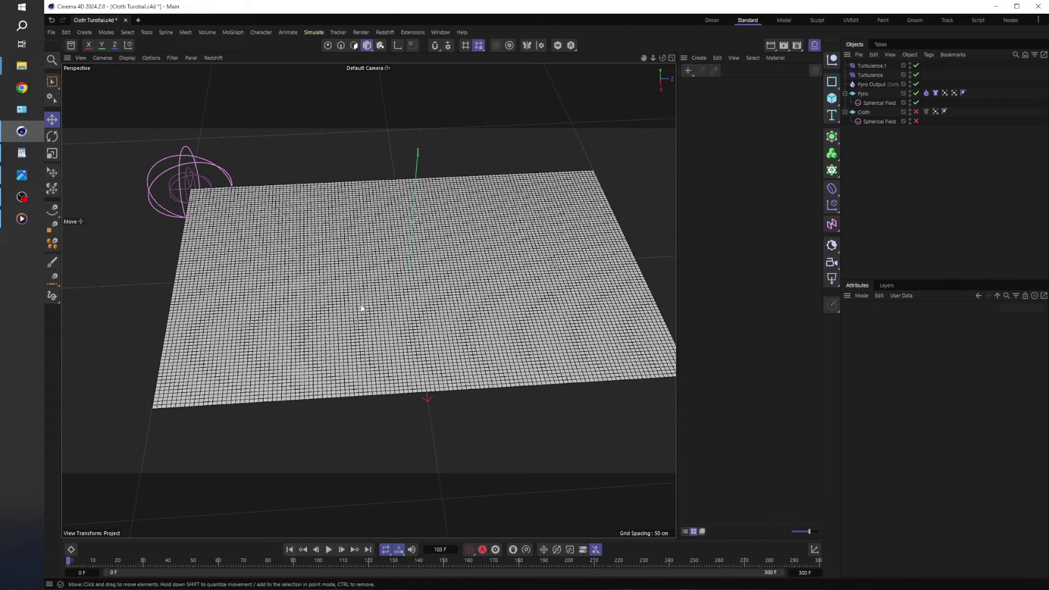
scroll(361, 308, down, 5)
alt+drag(363, 316, 384, 263)
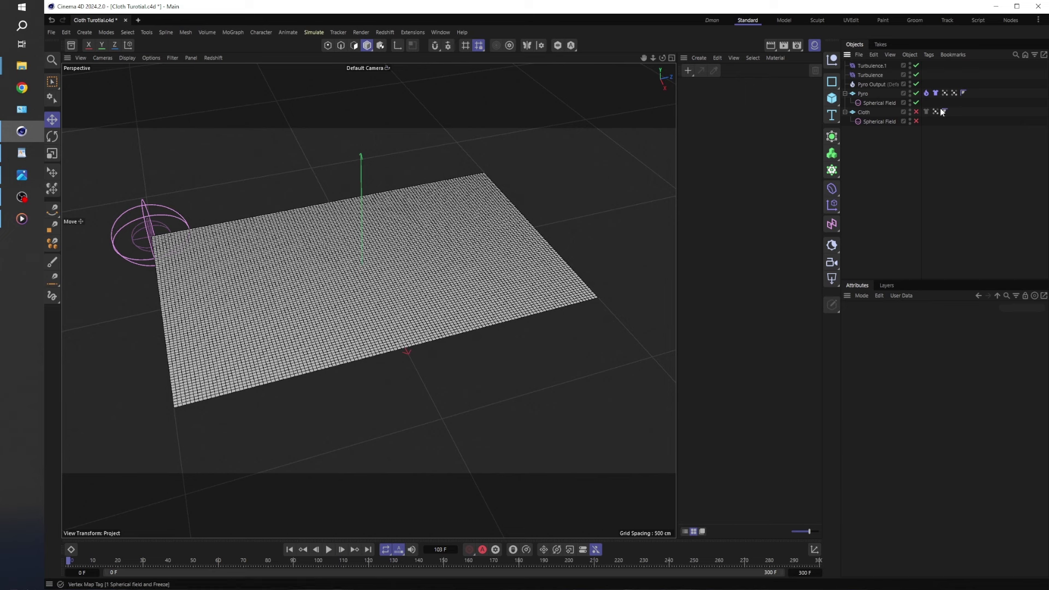
Enable the Cloth plane, its Spherical Field and its Cloth tag.
click(867, 111)
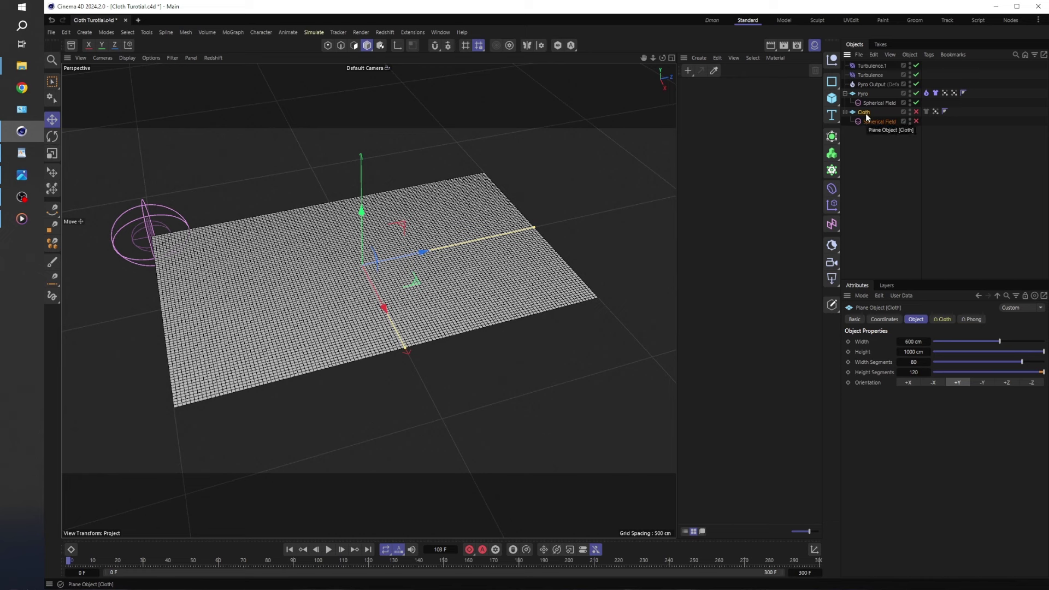
click(916, 120)
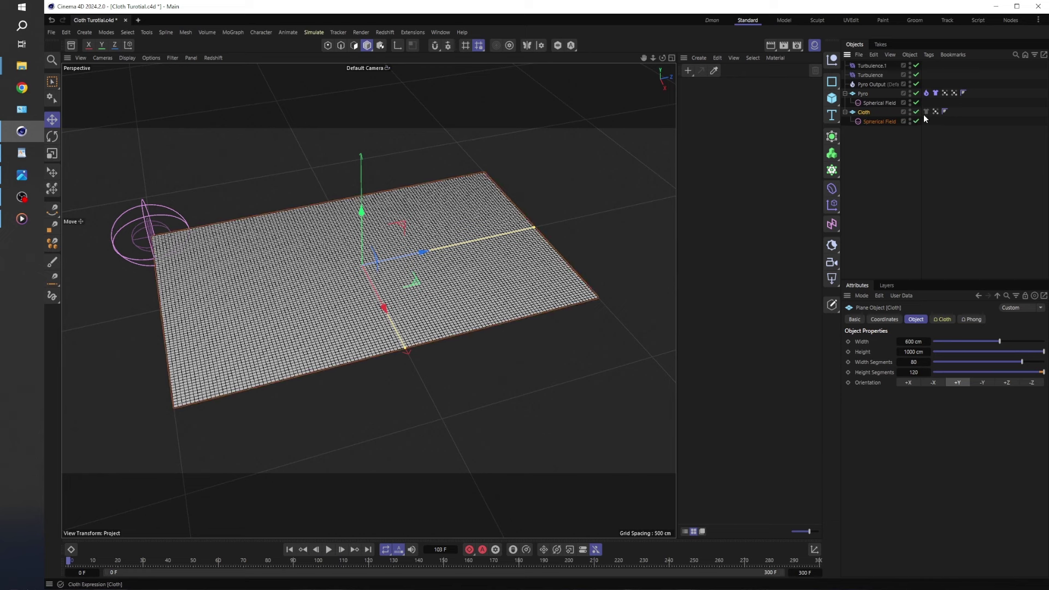
click(926, 111)
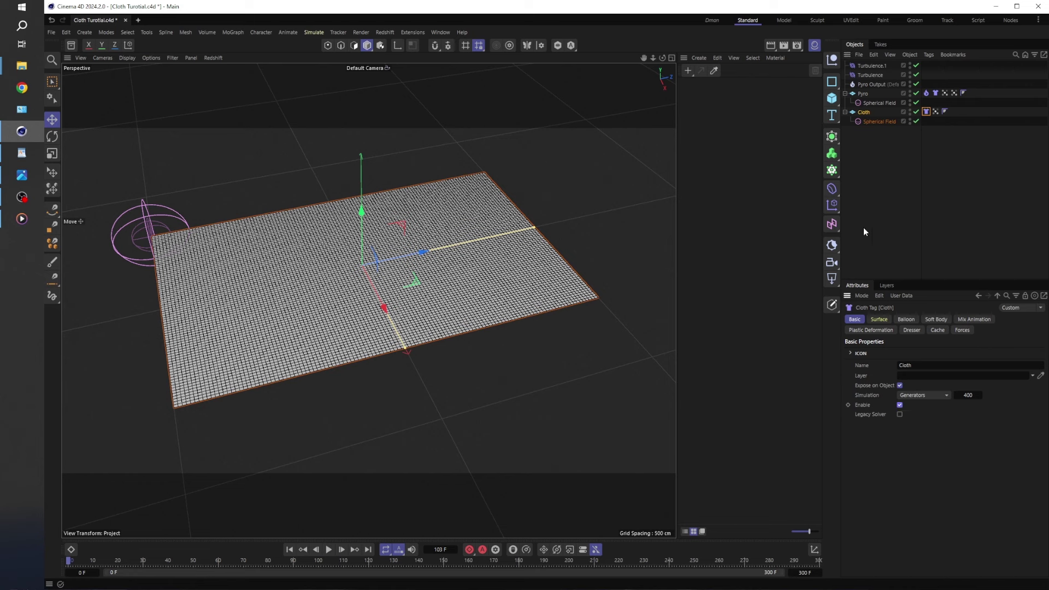
click(886, 188)
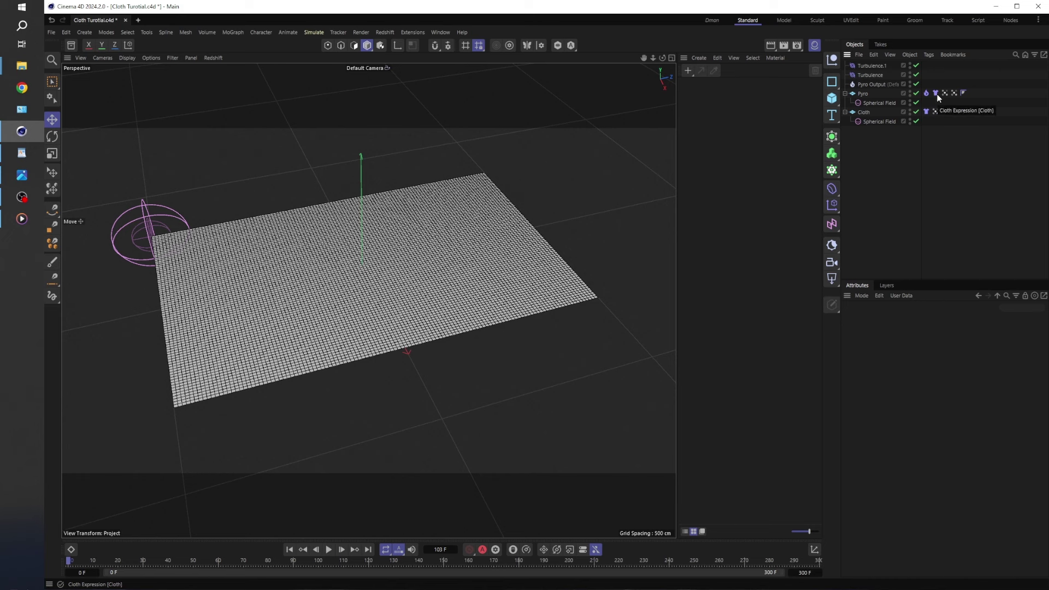
Play the first frames of the simulation with both planes active, and return to the first frame.
click(290, 549)
click(328, 549)
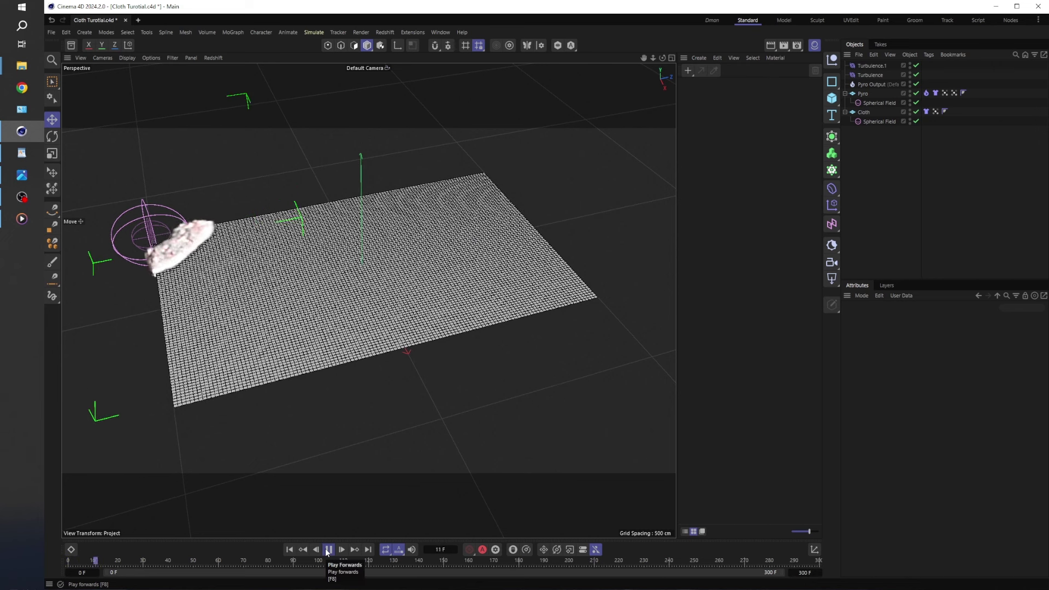
click(328, 549)
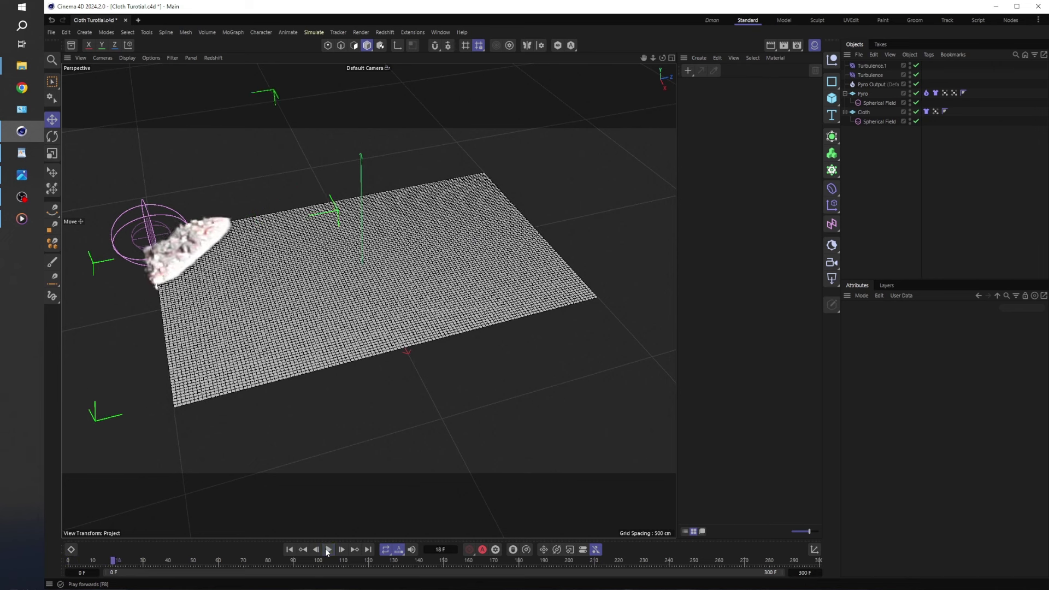
click(289, 549)
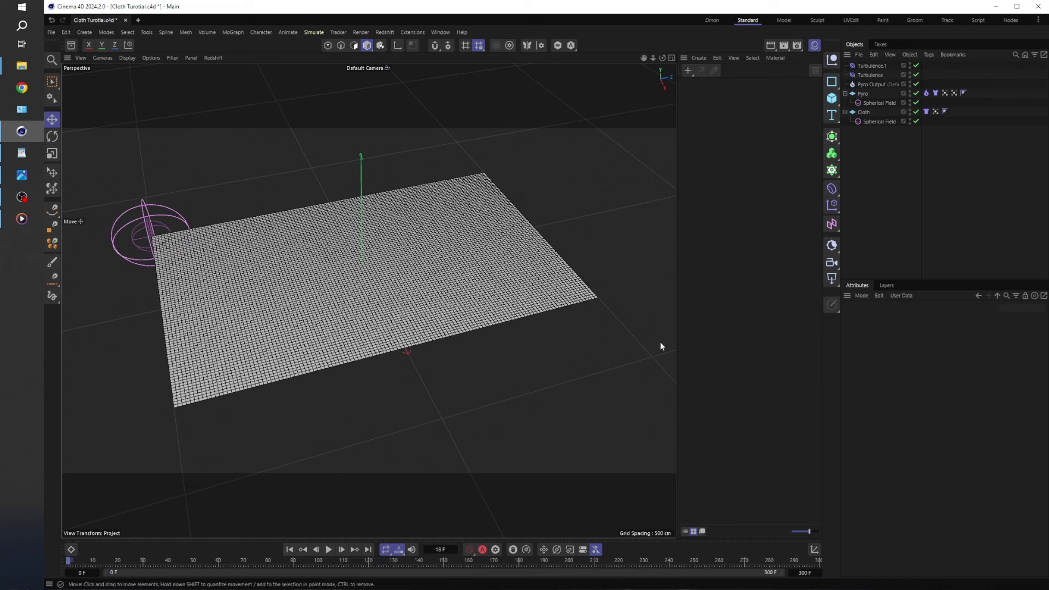
Hide the Pyro plane in the viewport and render, play the simulation with the Cloth plane showing, and return to the first frame.
click(862, 94)
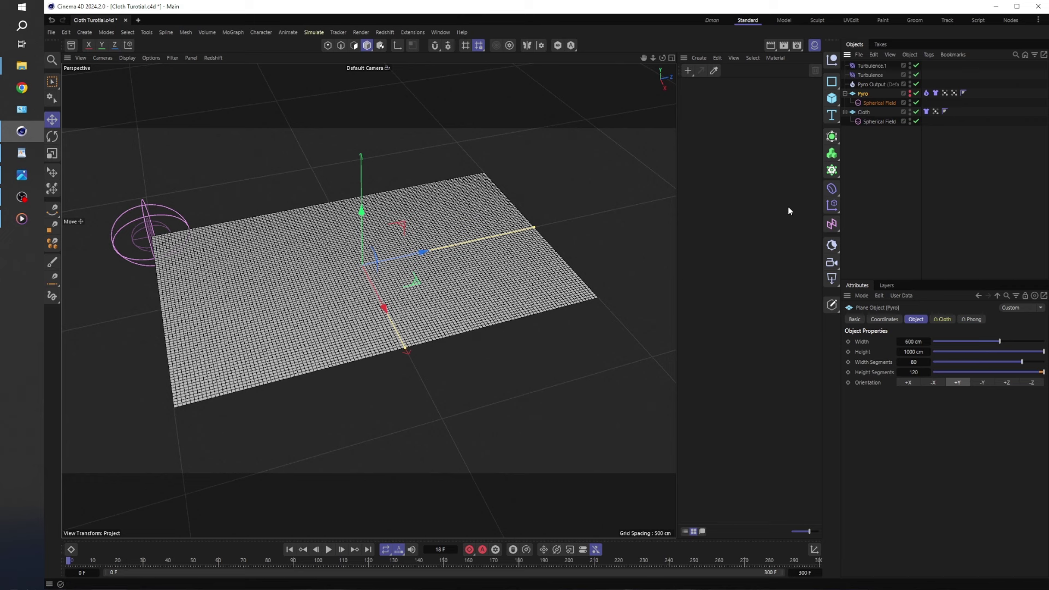
click(863, 112)
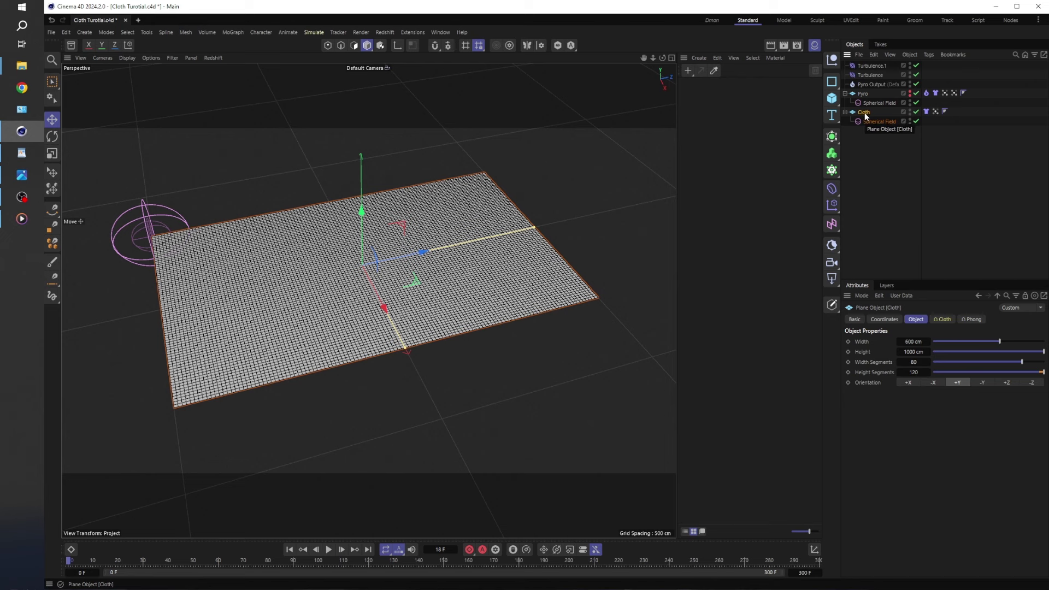
click(289, 549)
click(328, 549)
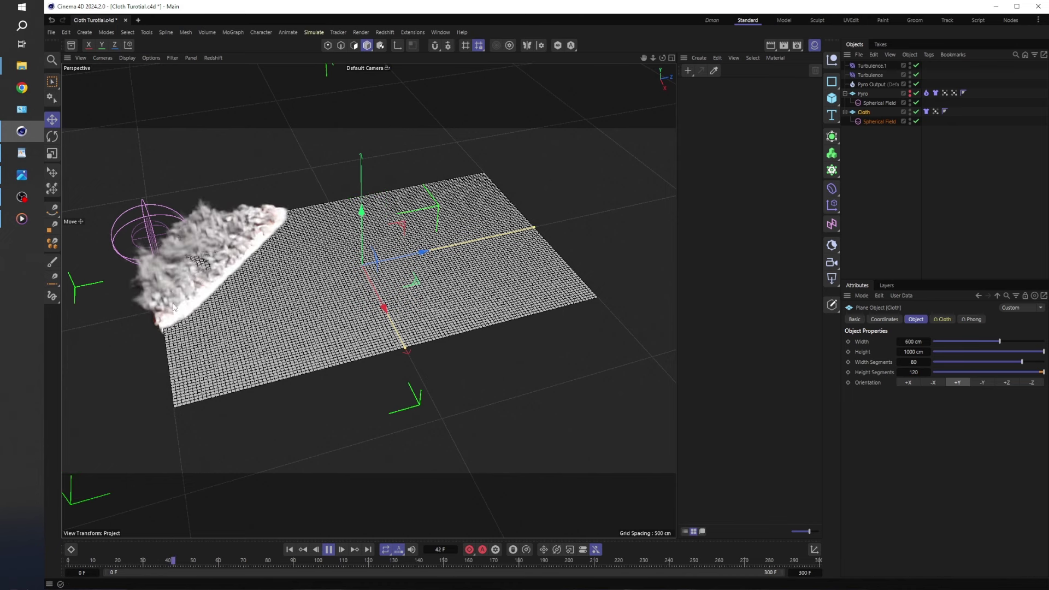
click(329, 549)
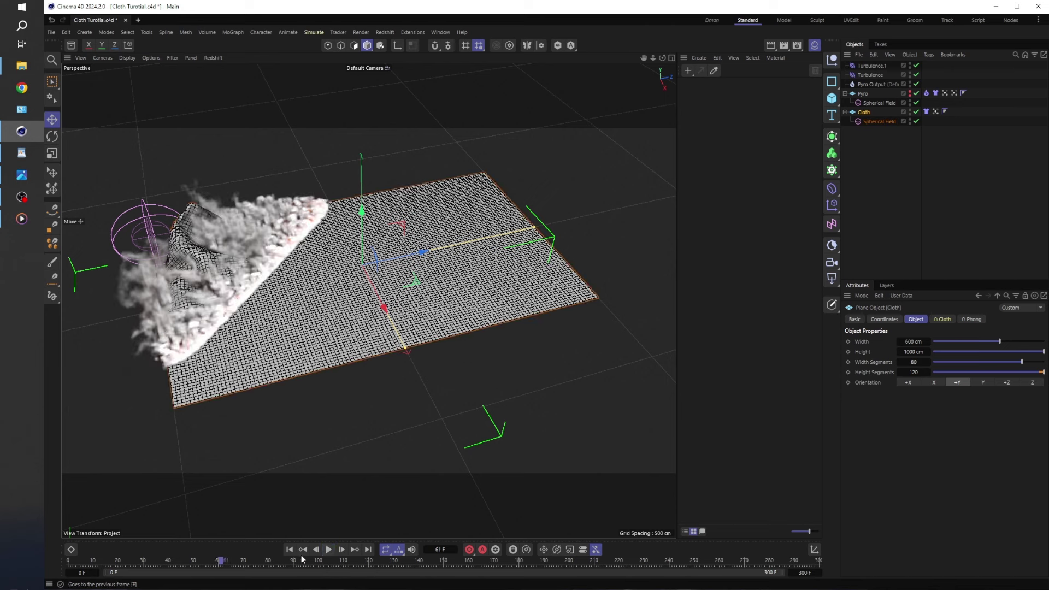
click(290, 549)
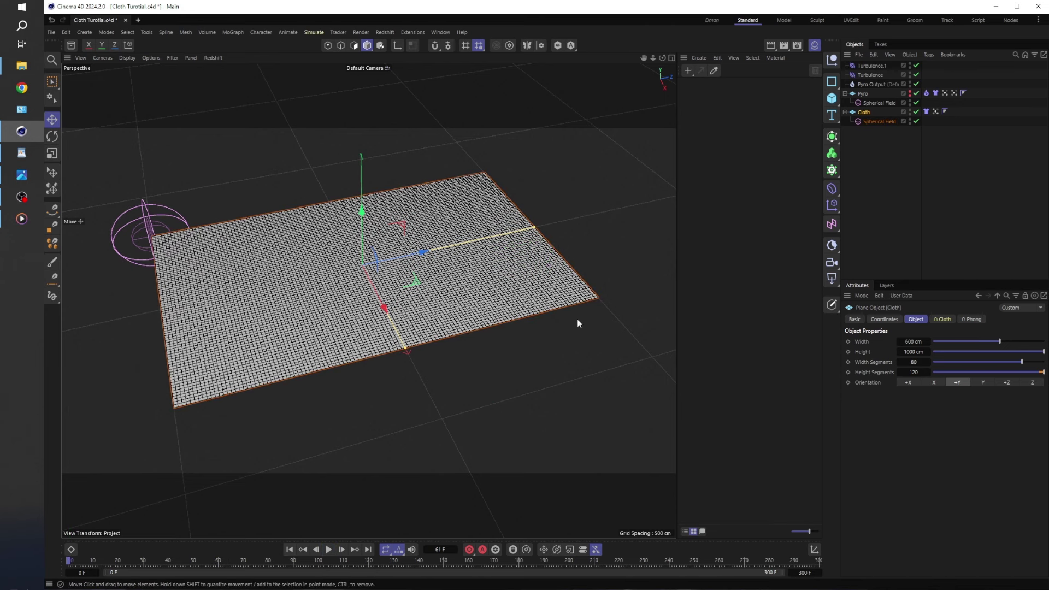
Create a new Redshift Material in the Material Manager and look through its base properties.
click(814, 47)
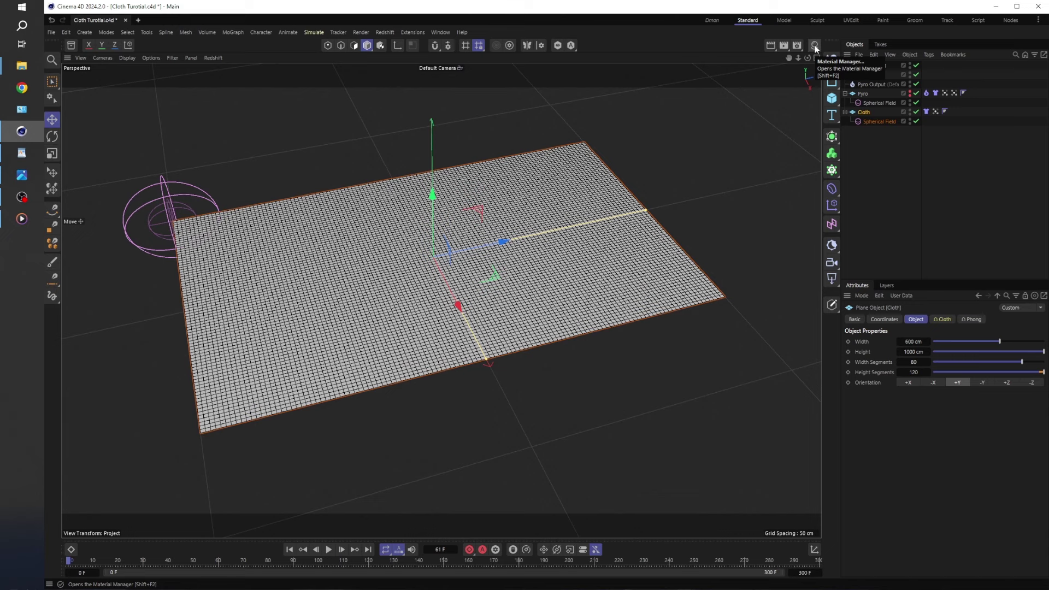
click(814, 46)
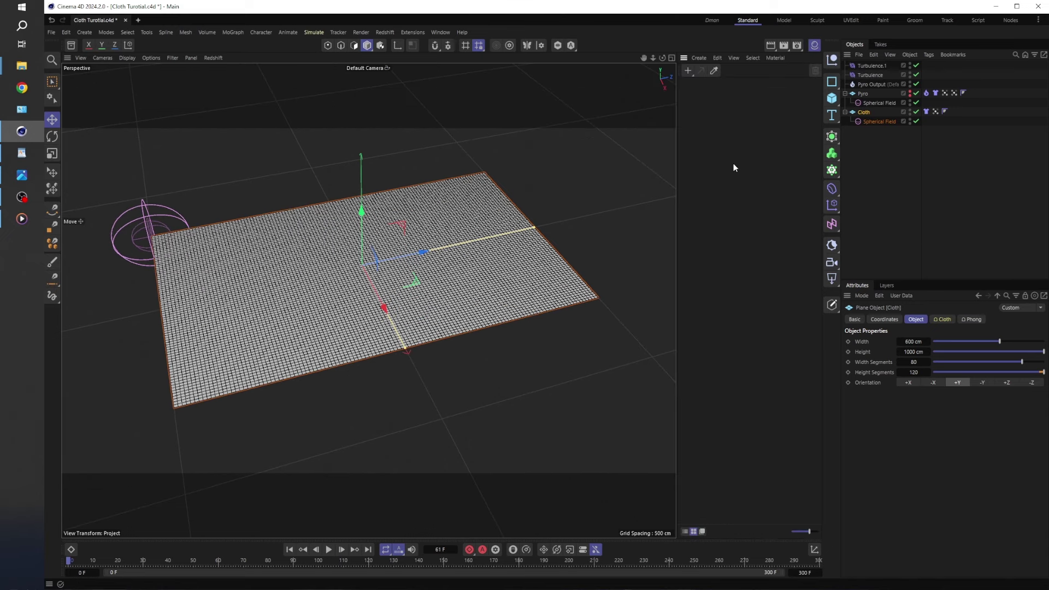
click(699, 57)
mouse_move(701, 83)
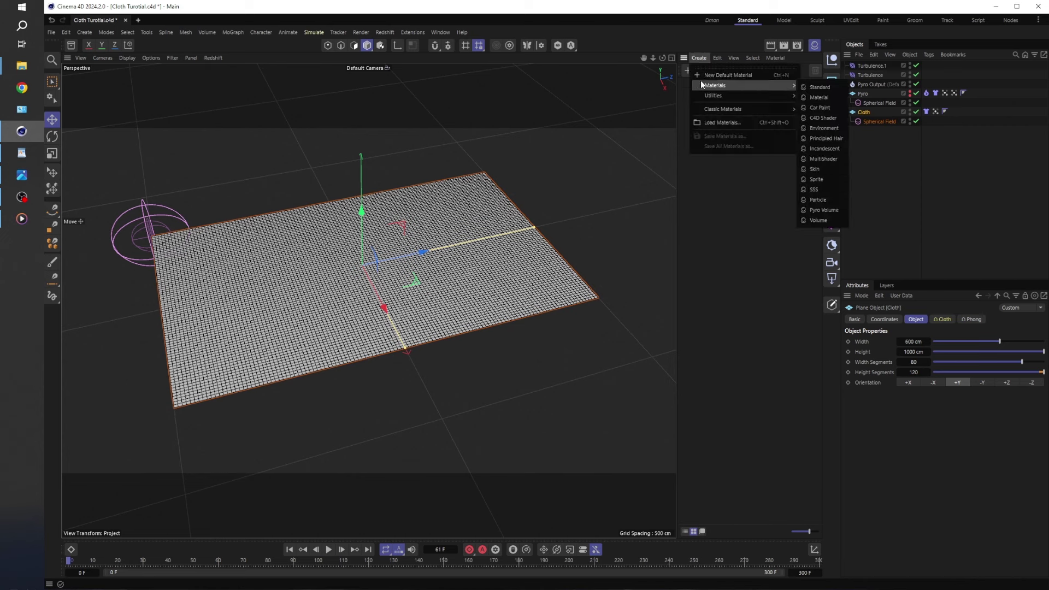
click(823, 96)
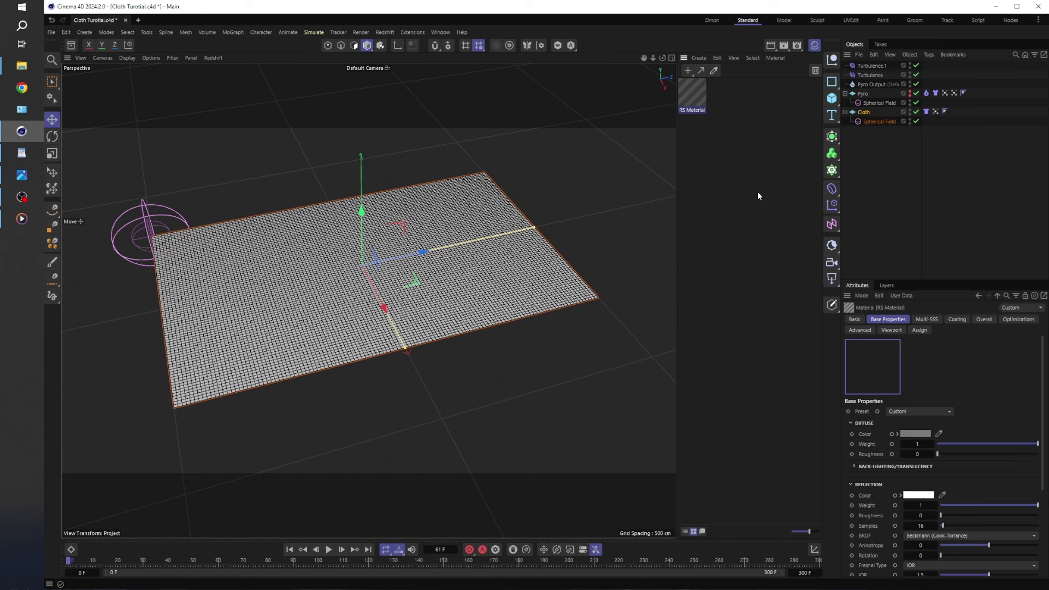
scroll(862, 513, down, 3)
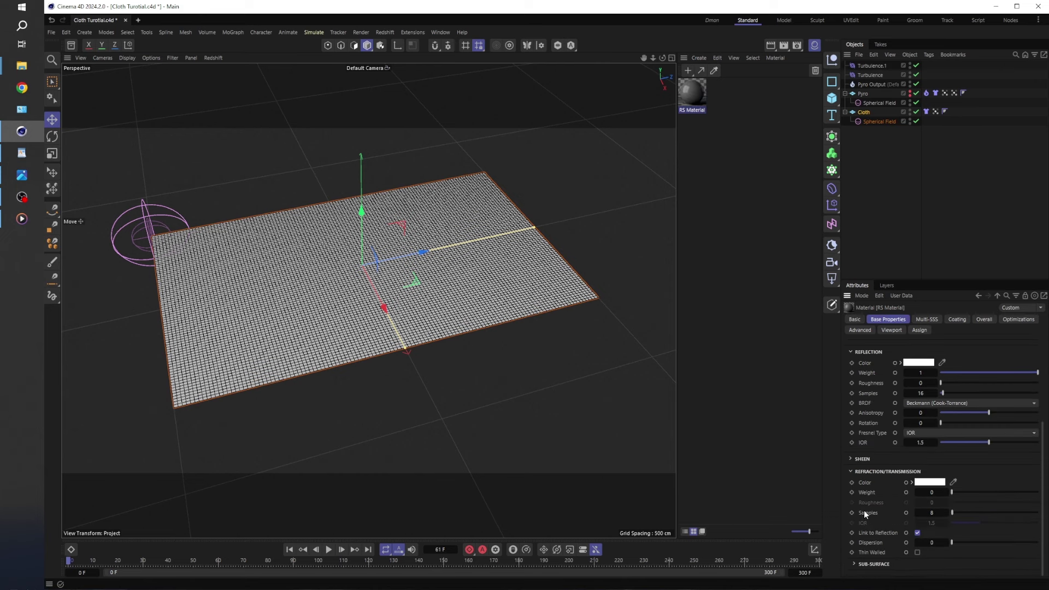
scroll(864, 510, up, 3)
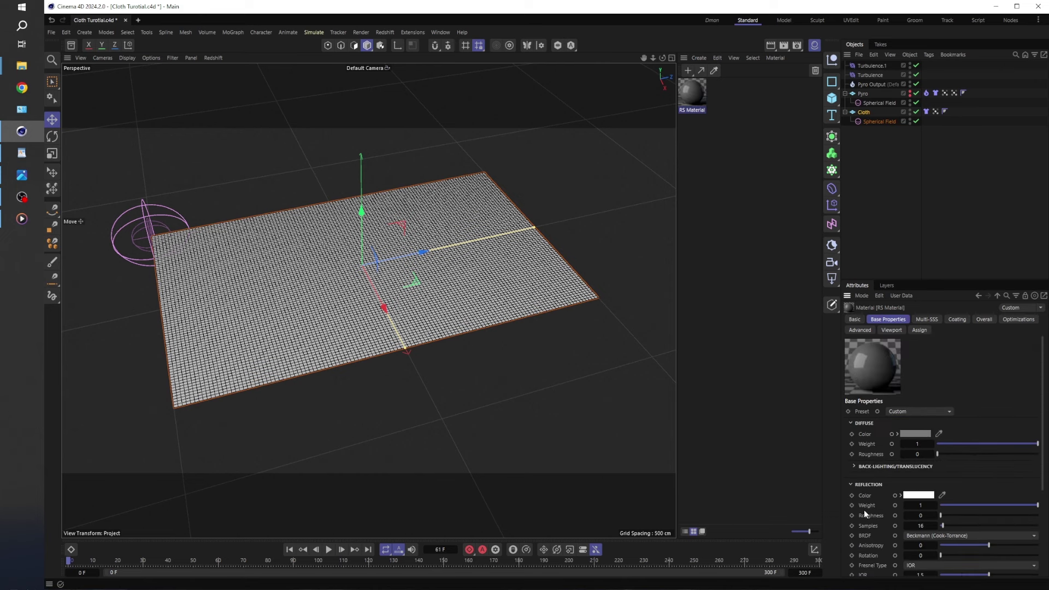
Open the RS Material in the Node Editor and place a second RS Material node above the connected one.
double_click(694, 94)
key(h)
drag(710, 86, 174, 102)
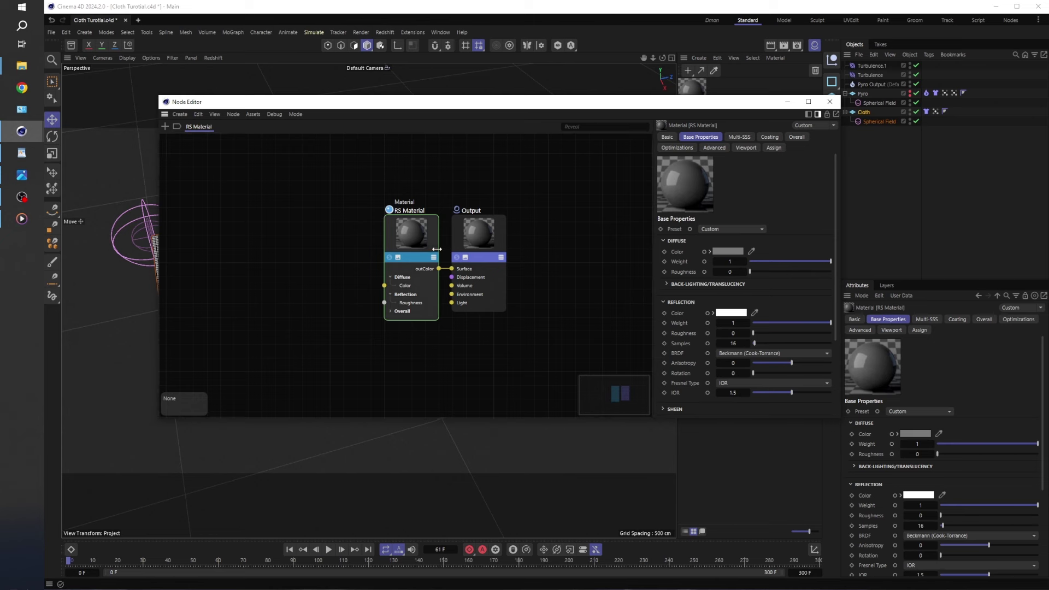
drag(434, 234, 336, 175)
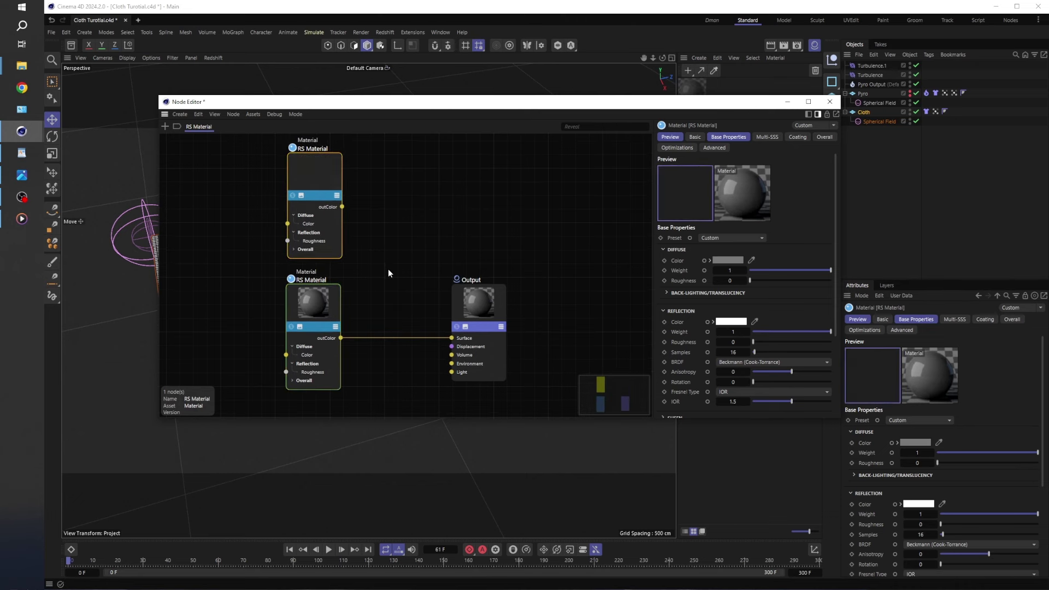
Try two ways of duplicating the connected RS Material node, deleting the extra copy each time.
click(390, 321)
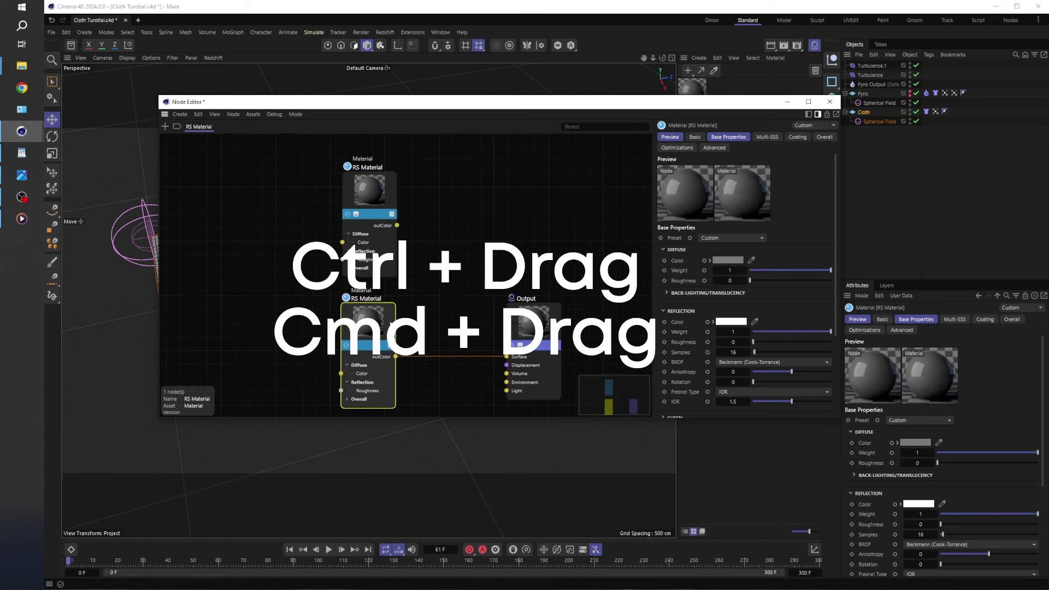
ctrl+drag(390, 323, 481, 188)
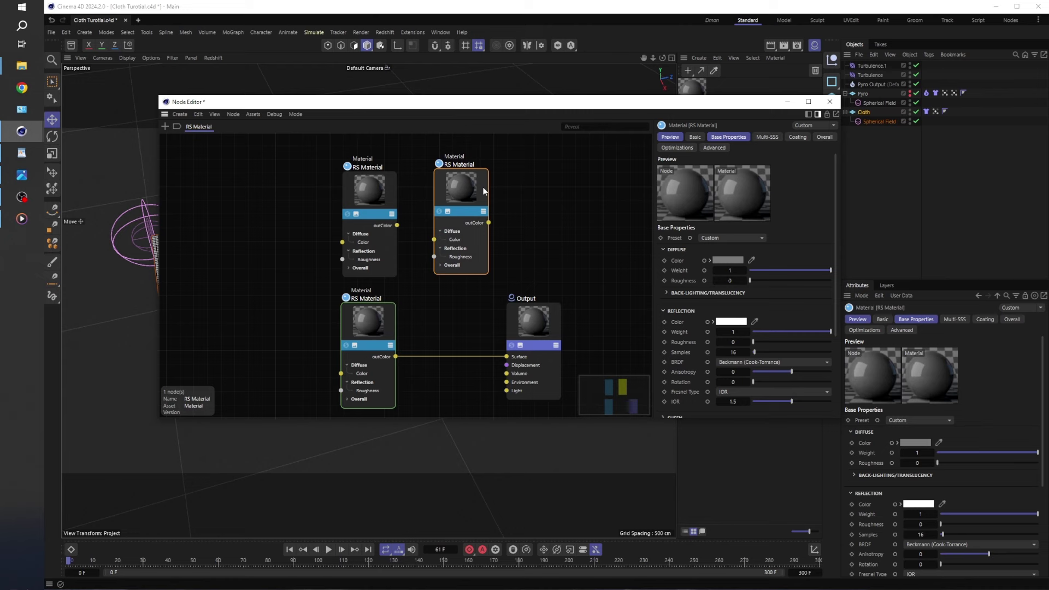
key(Delete)
click(390, 319)
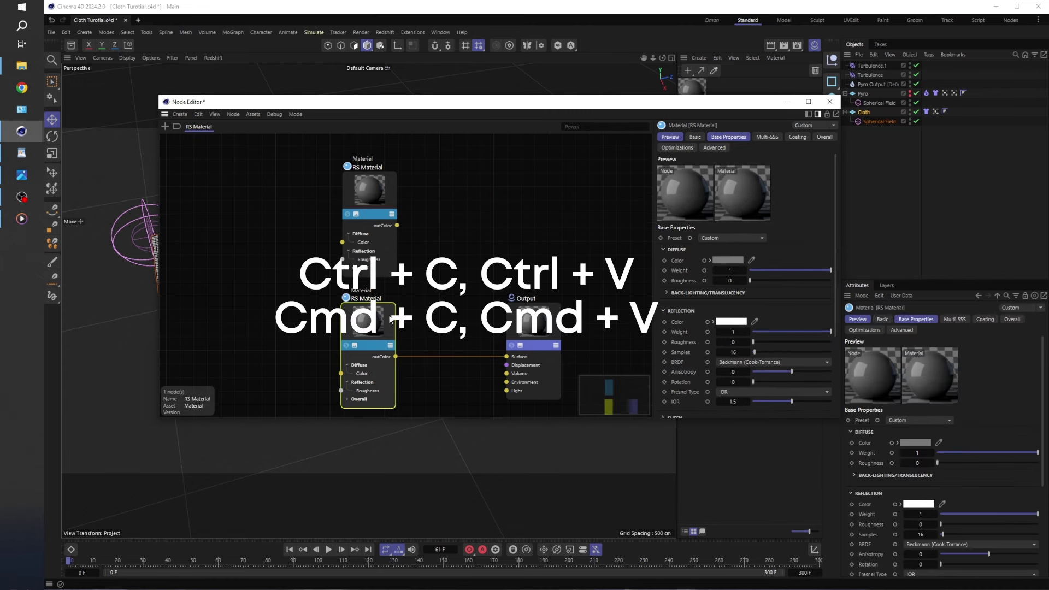
key(ctrl+c)
key(ctrl+v)
drag(415, 256, 467, 229)
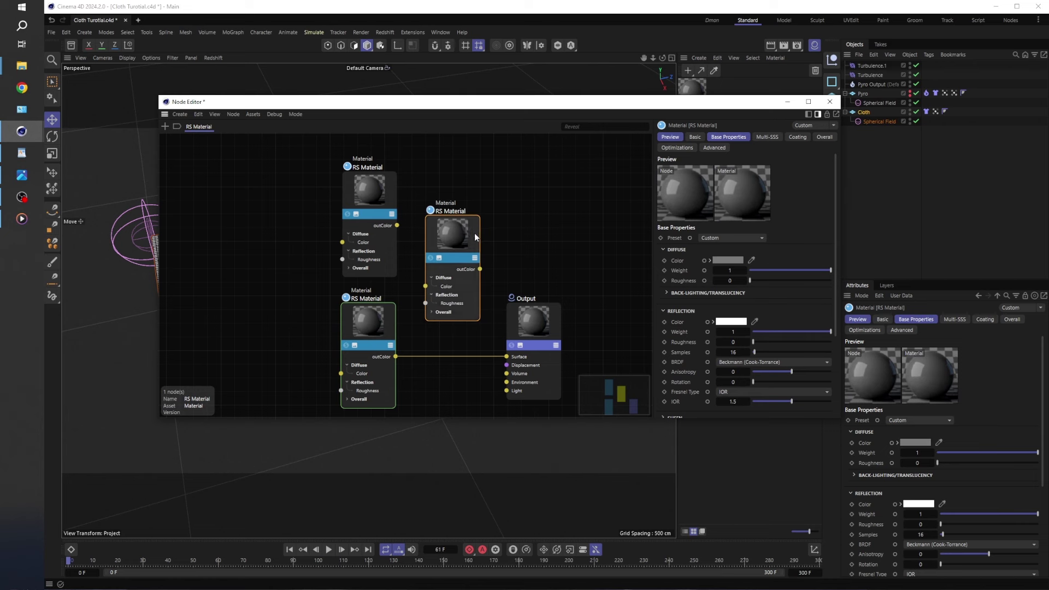
key(Delete)
Add a Material Blender node and place it beside the two stacked RS Material nodes.
drag(280, 159, 353, 293)
mouse_move(388, 244)
mouse_down()
mouse_move(386, 292)
mouse_move(389, 227)
mouse_move(389, 244)
mouse_up()
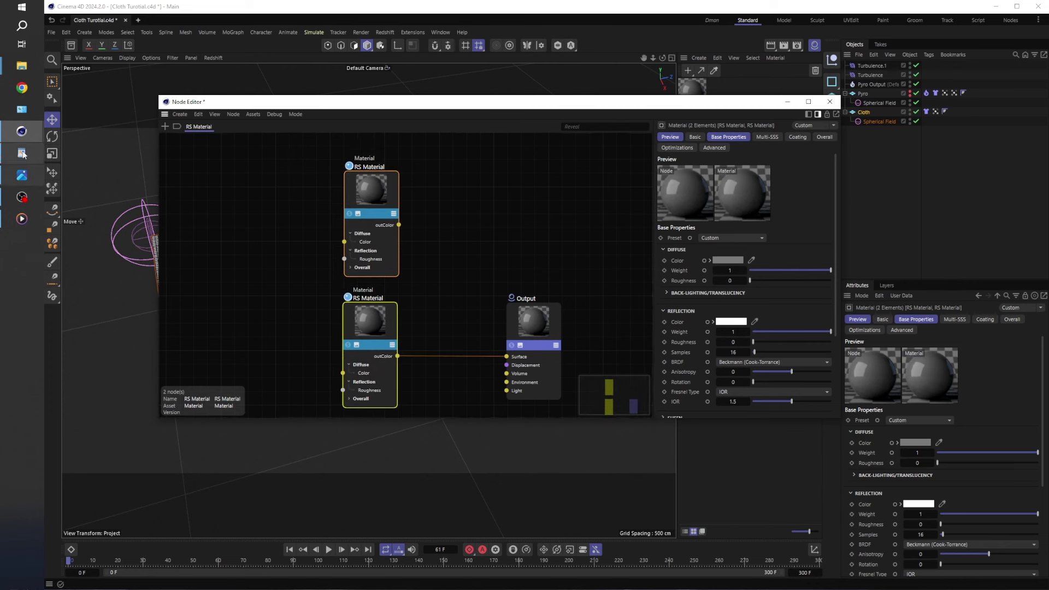
click(22, 175)
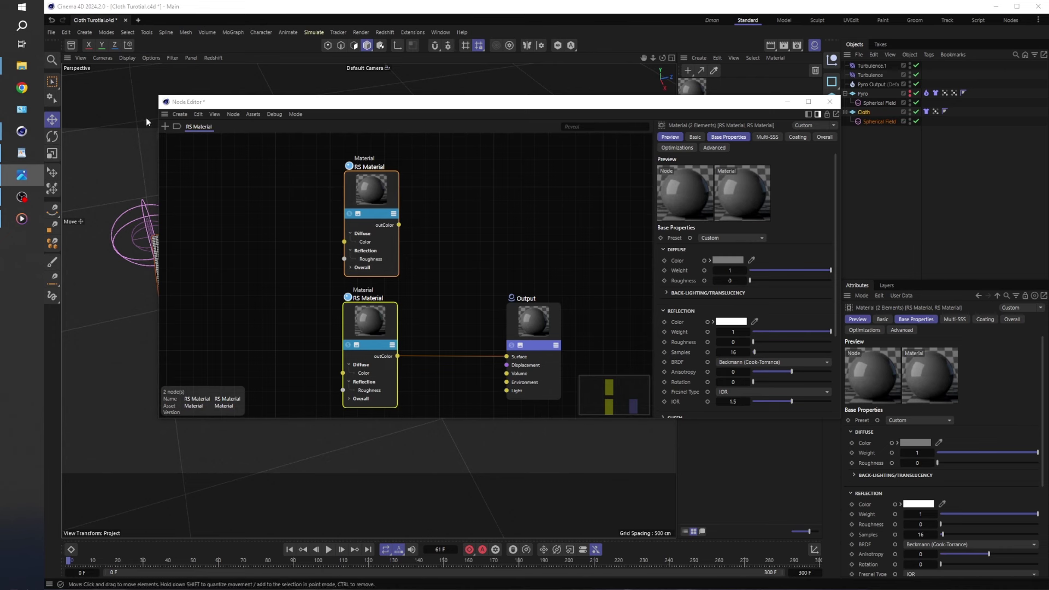
click(164, 126)
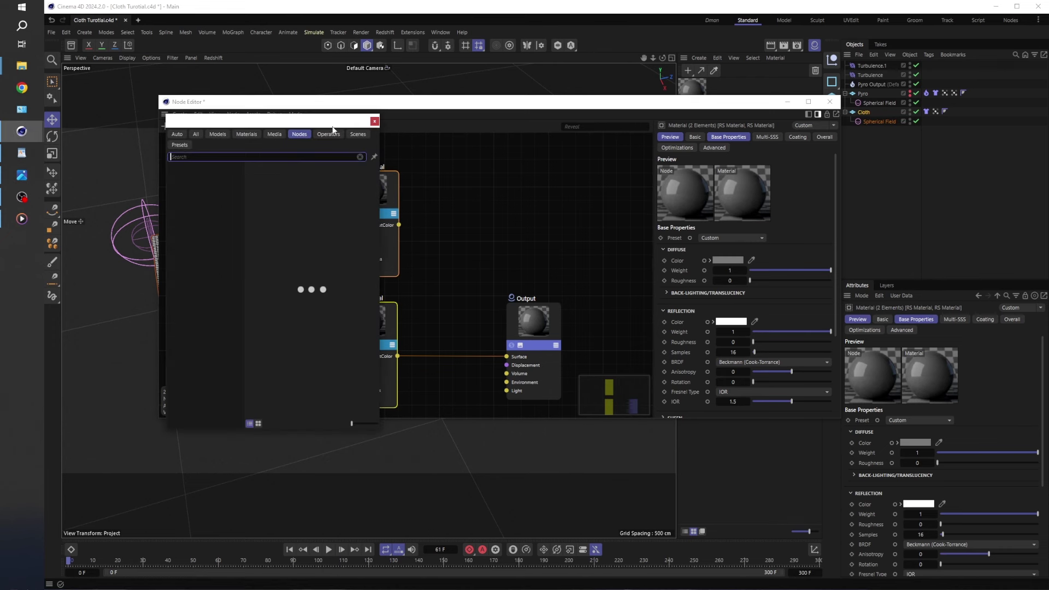
click(374, 121)
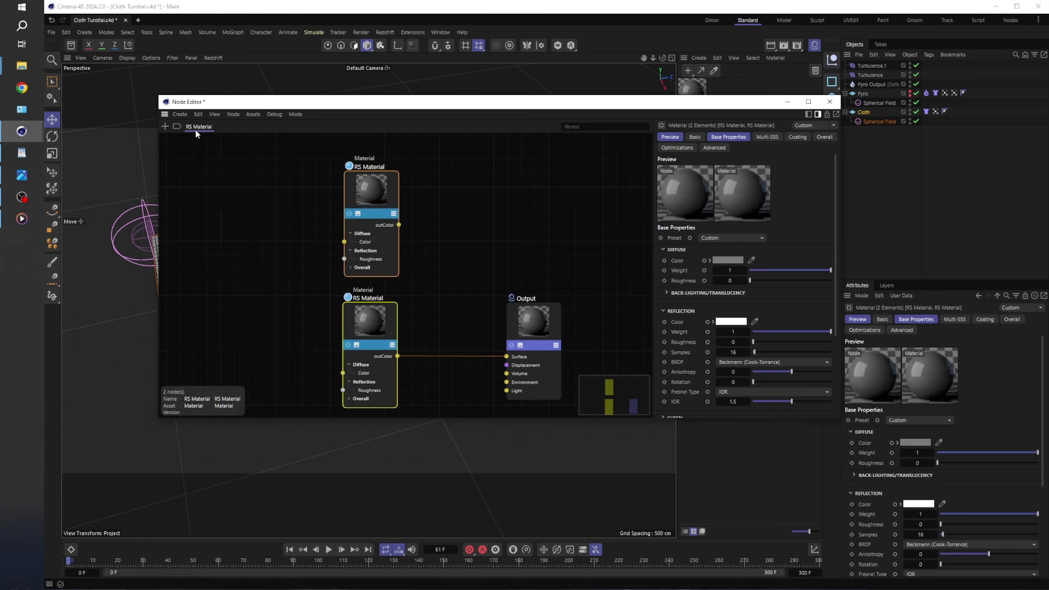
click(164, 126)
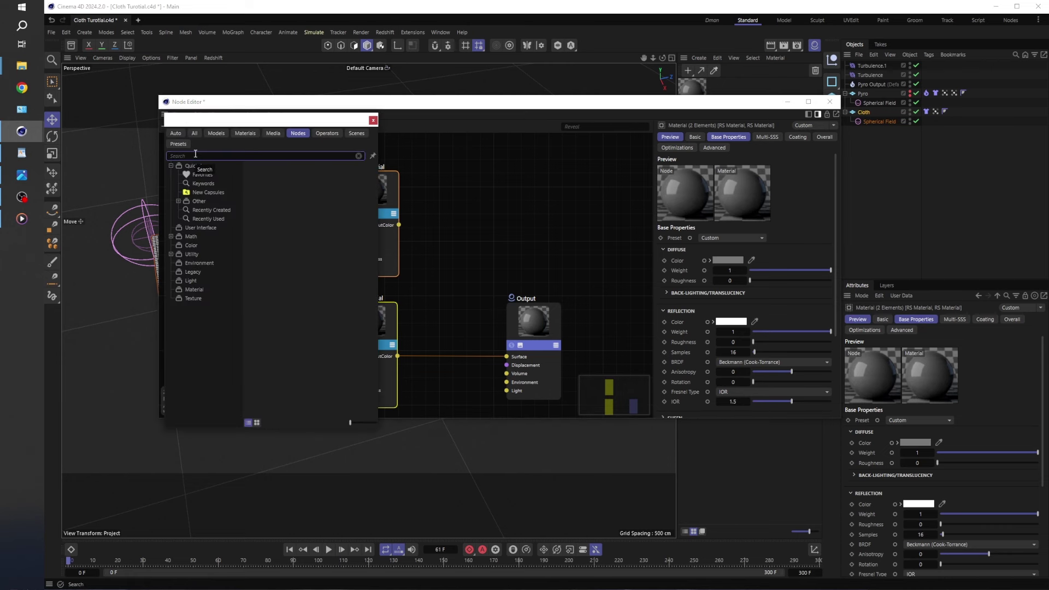
text(mater)
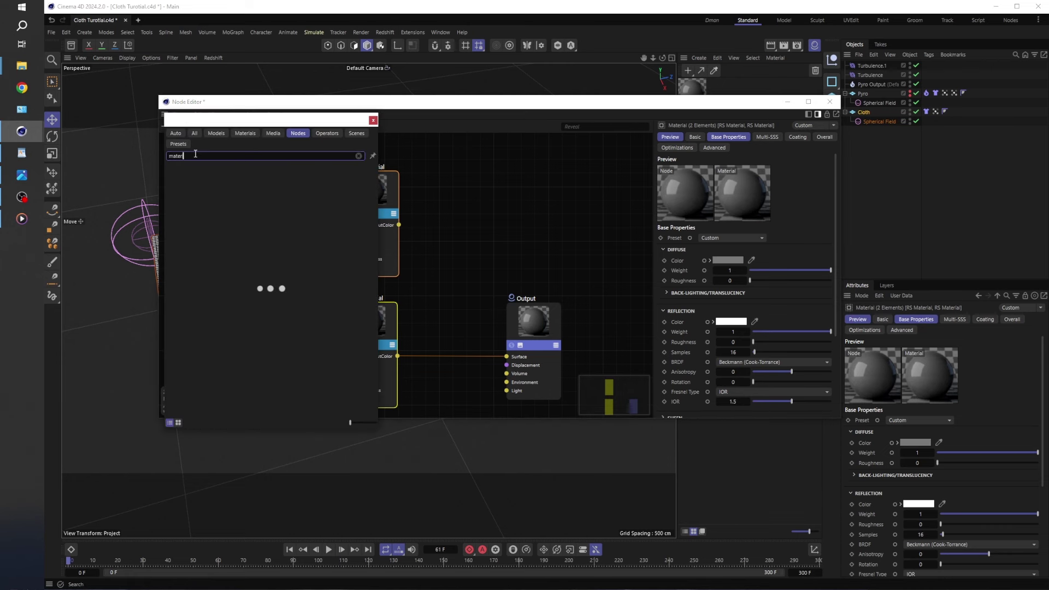
text(ial Blen)
double_click(223, 168)
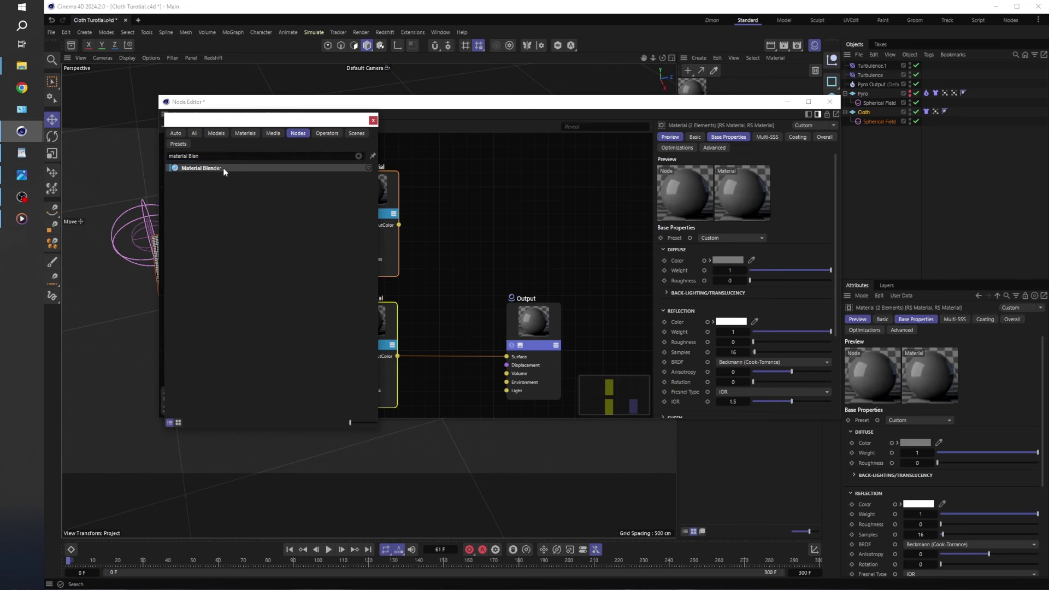
drag(408, 257, 461, 203)
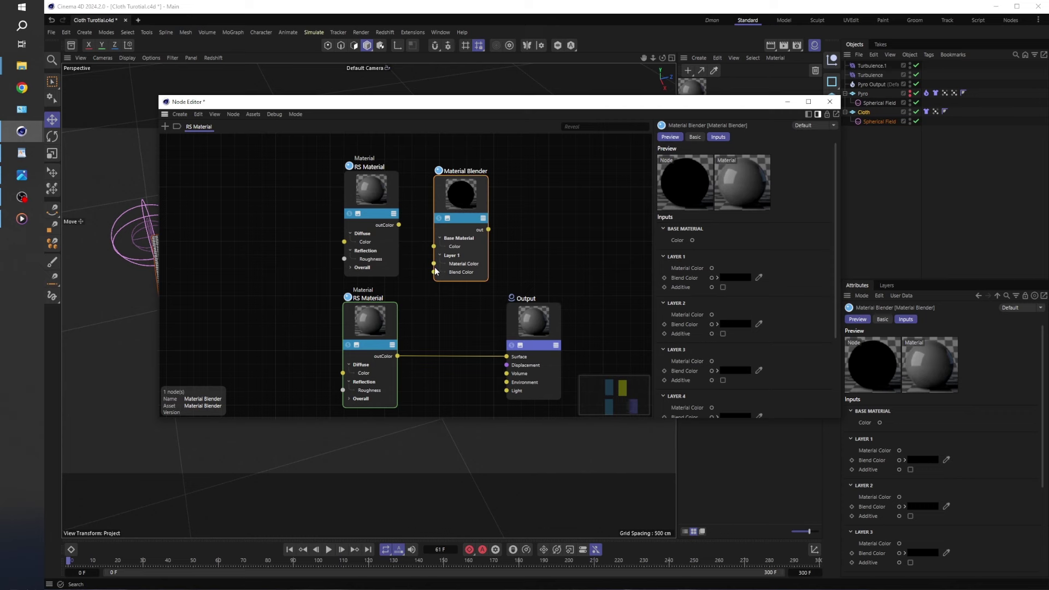
Spread out the node graph, moving both RS Material nodes away from the Output and placing the Material Blender between them.
scroll(490, 288, down, 5)
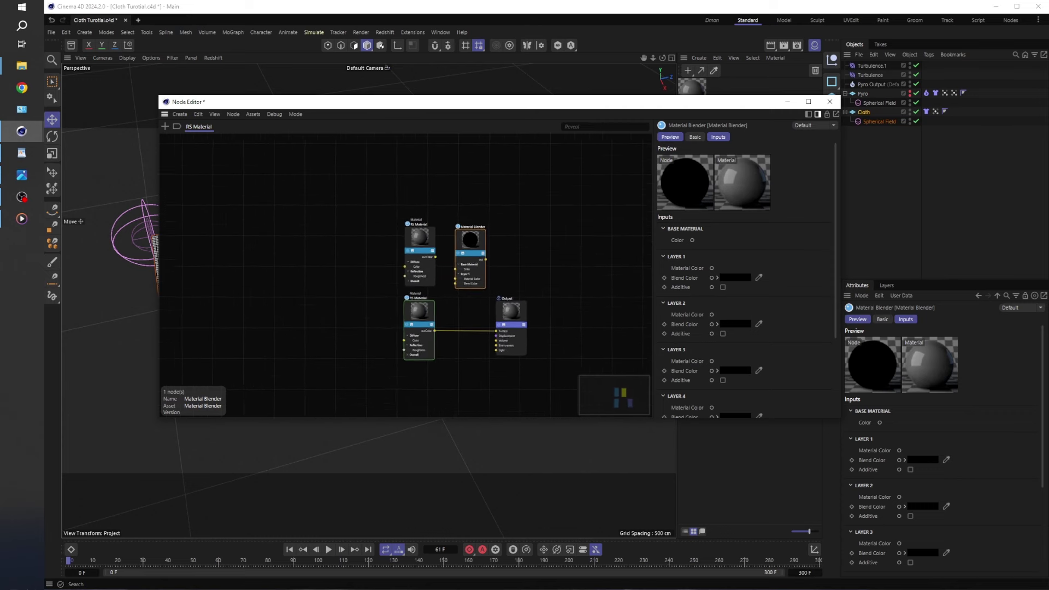
drag(379, 191, 448, 352)
drag(451, 314, 357, 315)
drag(498, 242, 443, 241)
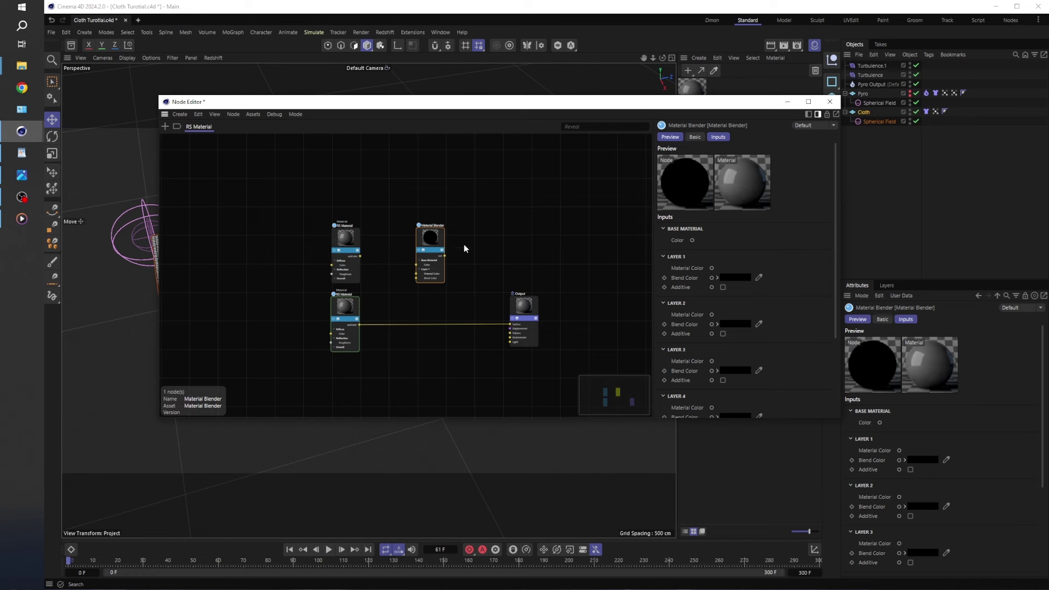
Add a Vertex Attribute node and place it between the upper RS Material node and the Material Blender.
click(164, 126)
text(vertex)
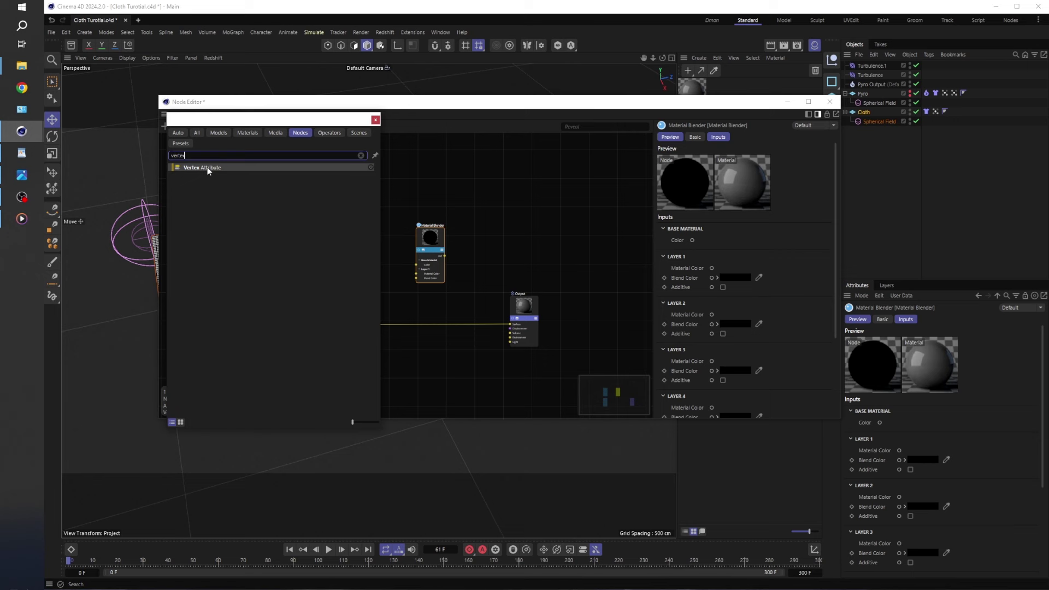
double_click(207, 168)
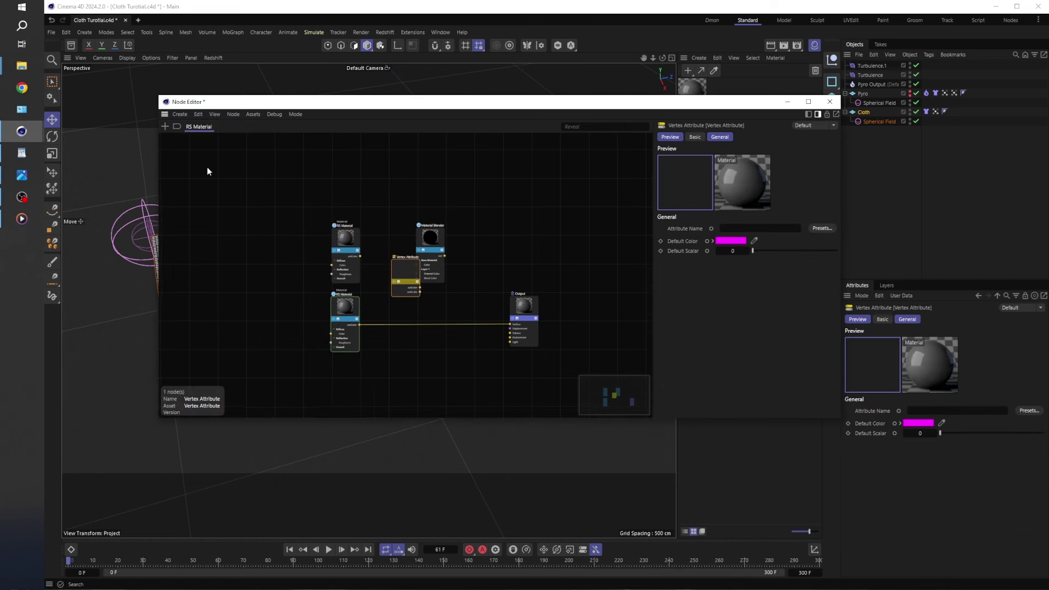
drag(407, 269, 403, 238)
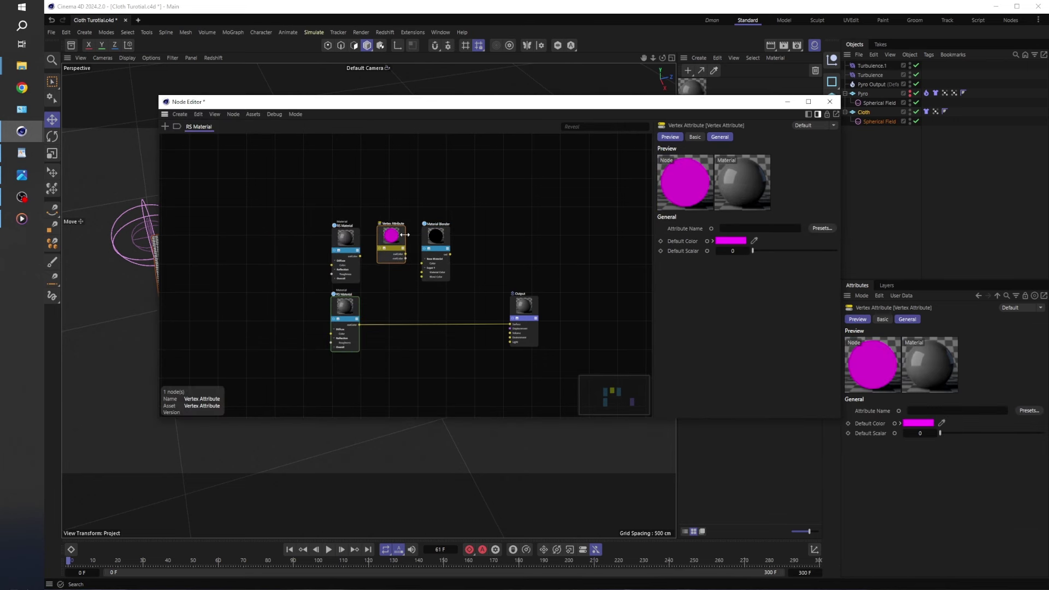
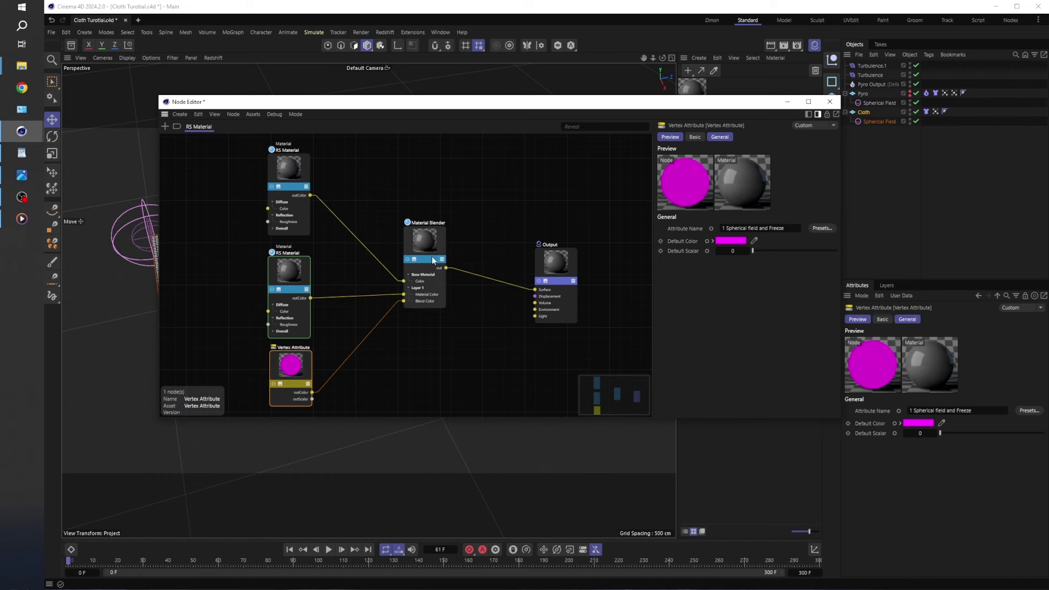
Set the diffuse color of the RS Material node feeding the blender's base to red, with hue 360°, saturation 100% and value 74%.
click(303, 288)
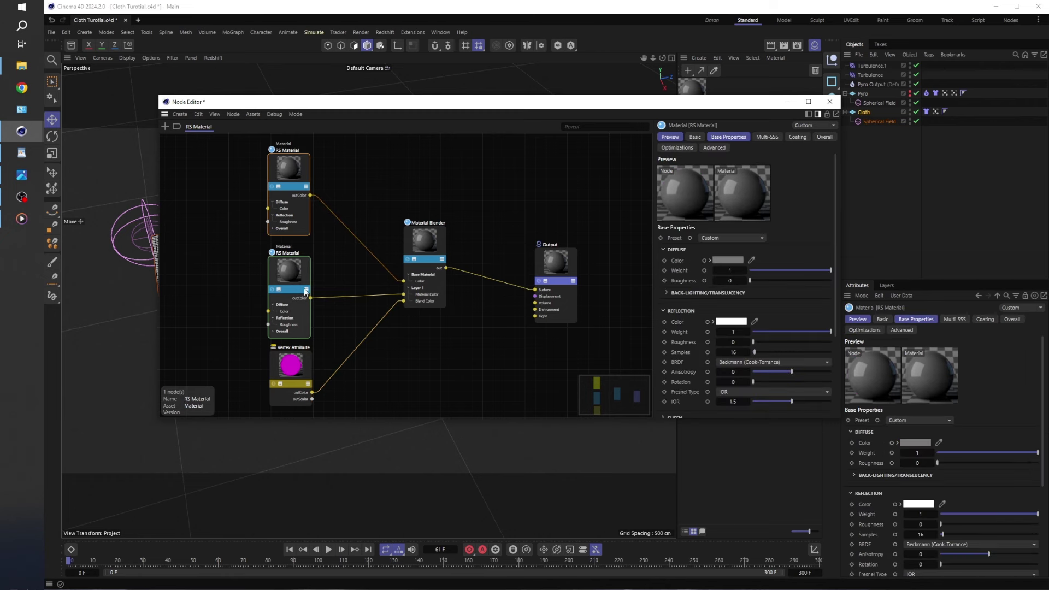
click(303, 210)
click(710, 260)
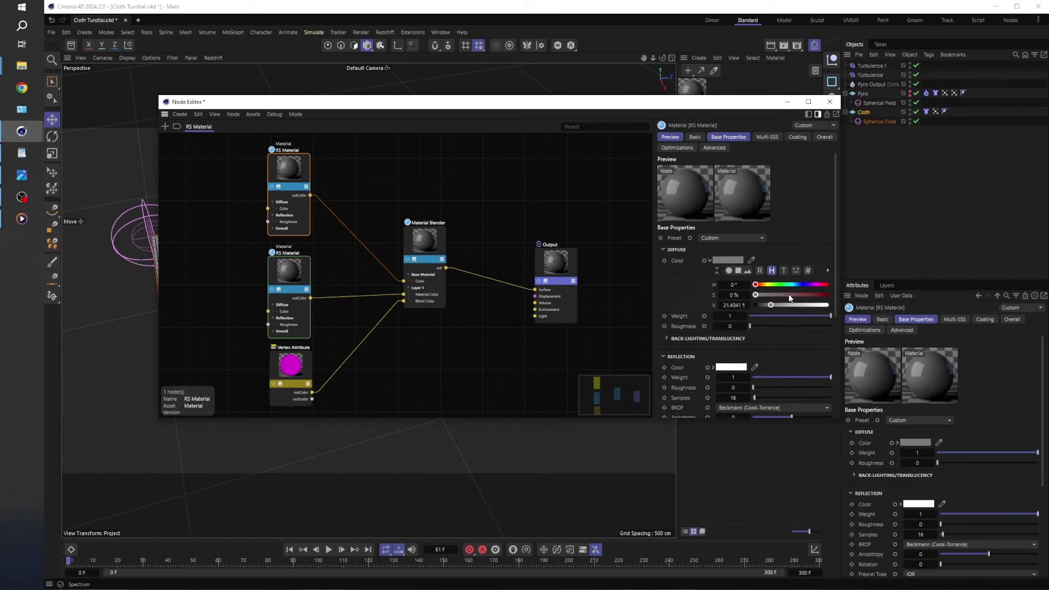
drag(809, 294, 860, 296)
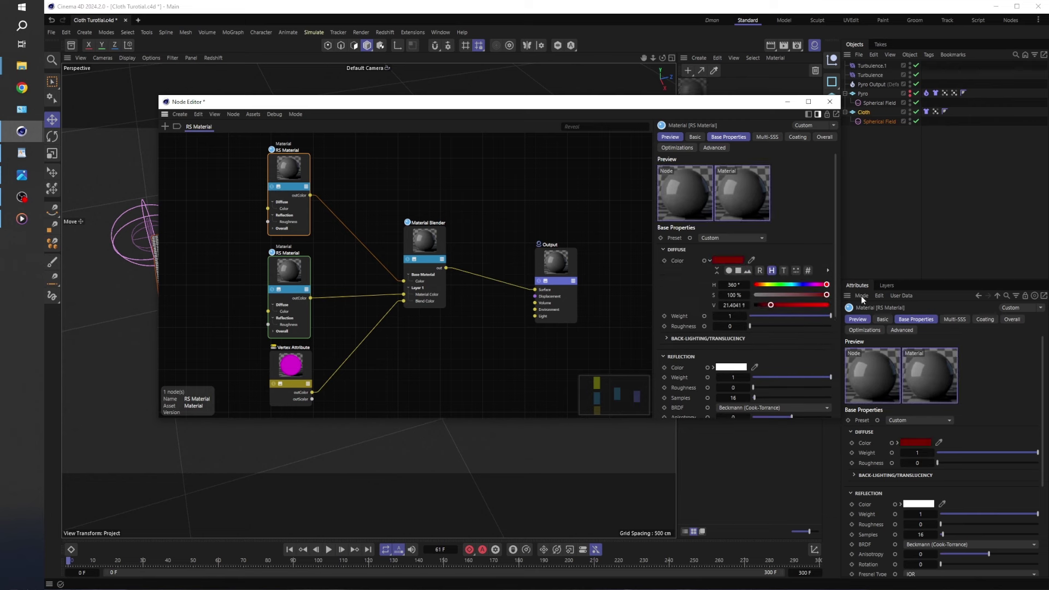
drag(799, 306, 808, 305)
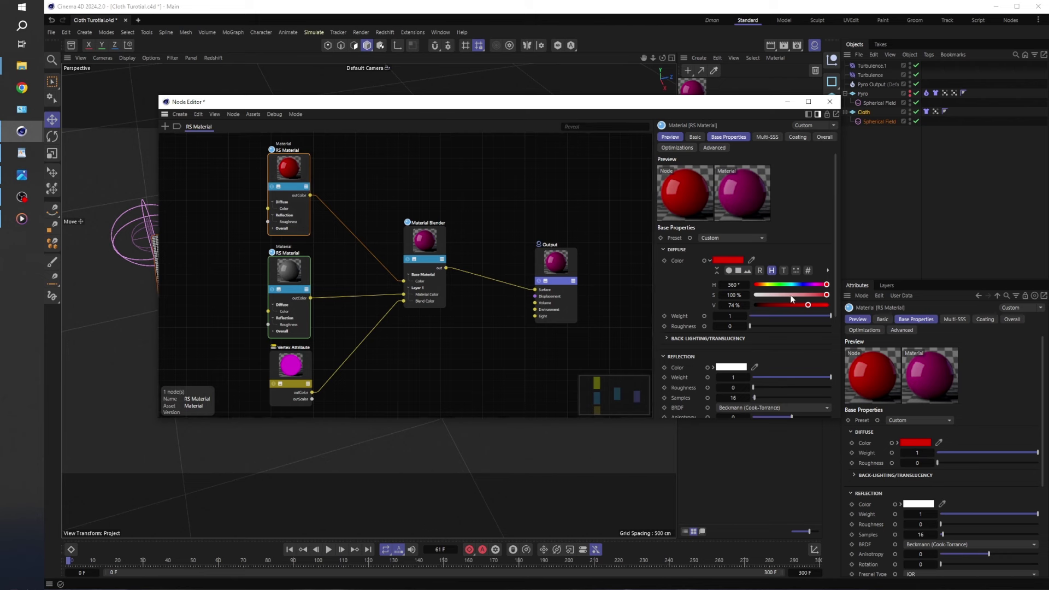
Set the diffuse color of the RS Material node feeding Layer 1 to blue, with hue 217°, saturation 100% and value 75%, and close the node editor.
click(305, 277)
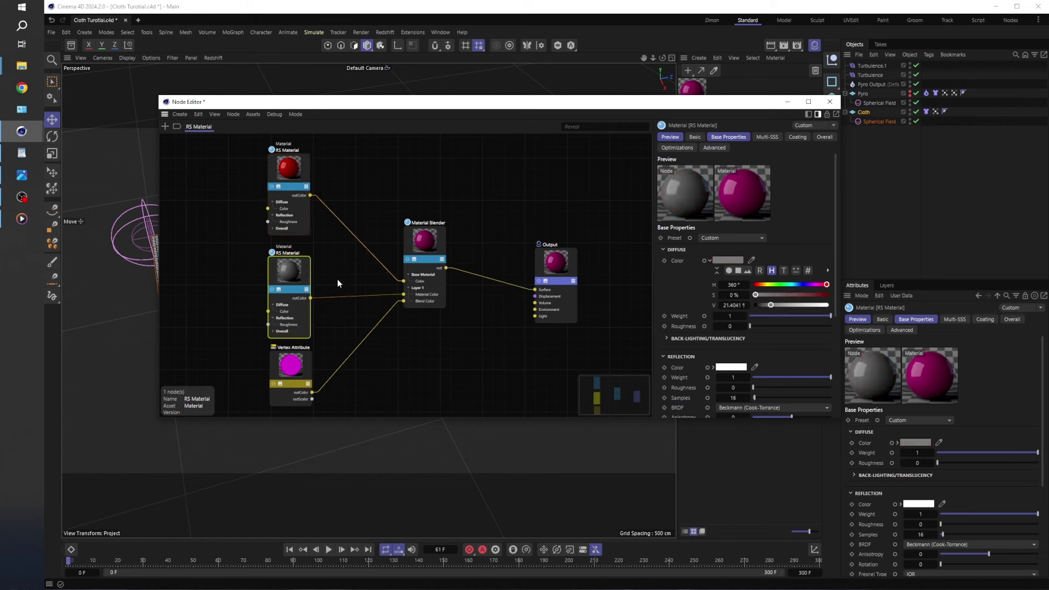
mouse_move(808, 288)
mouse_down()
mouse_move(840, 294)
mouse_move(810, 309)
mouse_up()
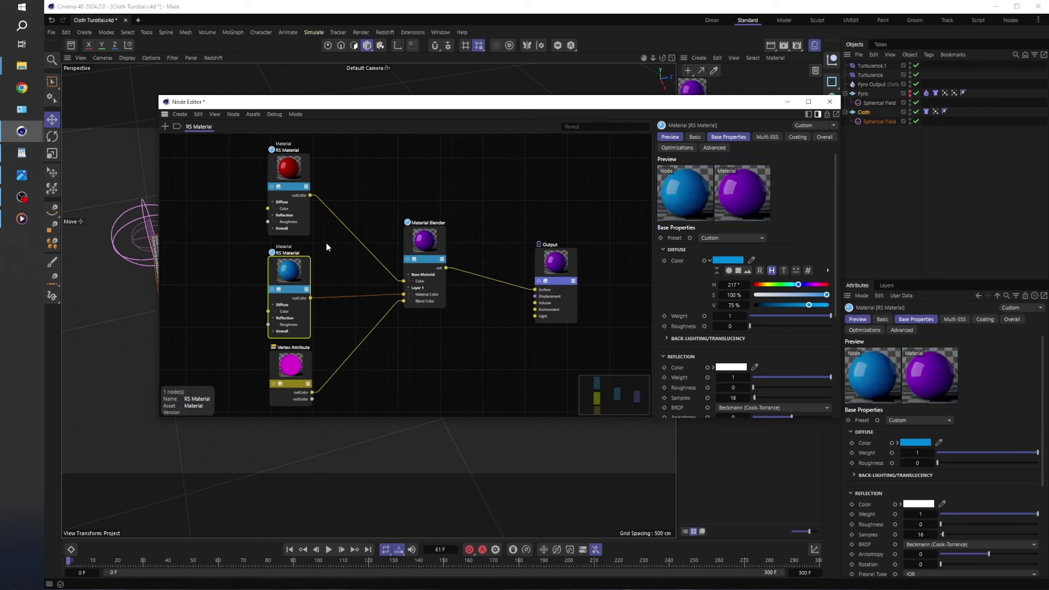
click(829, 101)
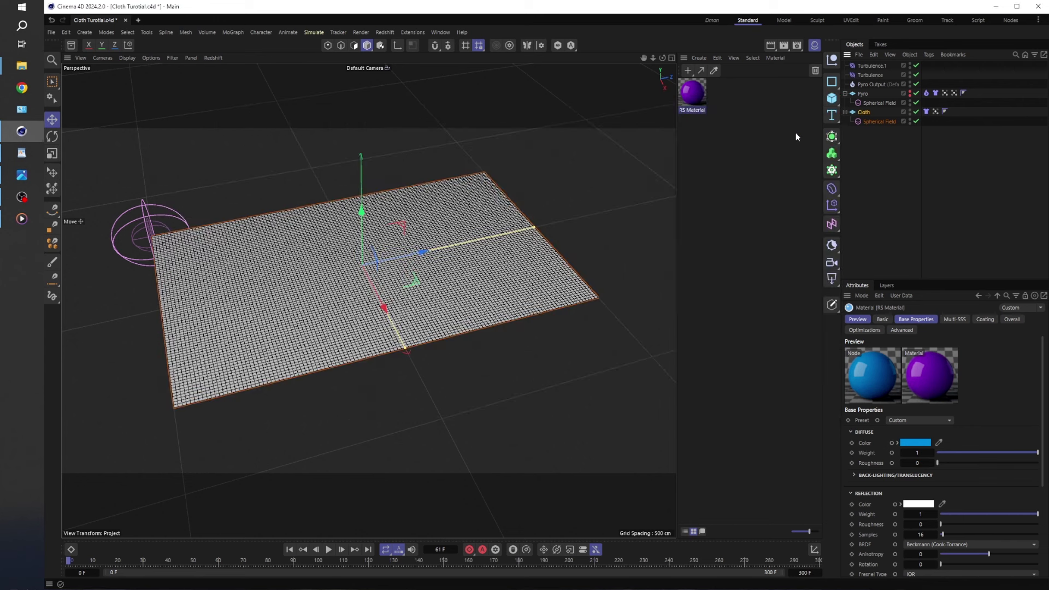
Apply the RS Material to the Cloth object, briefly play the simulation and rewind to the first frame.
drag(864, 117, 865, 113)
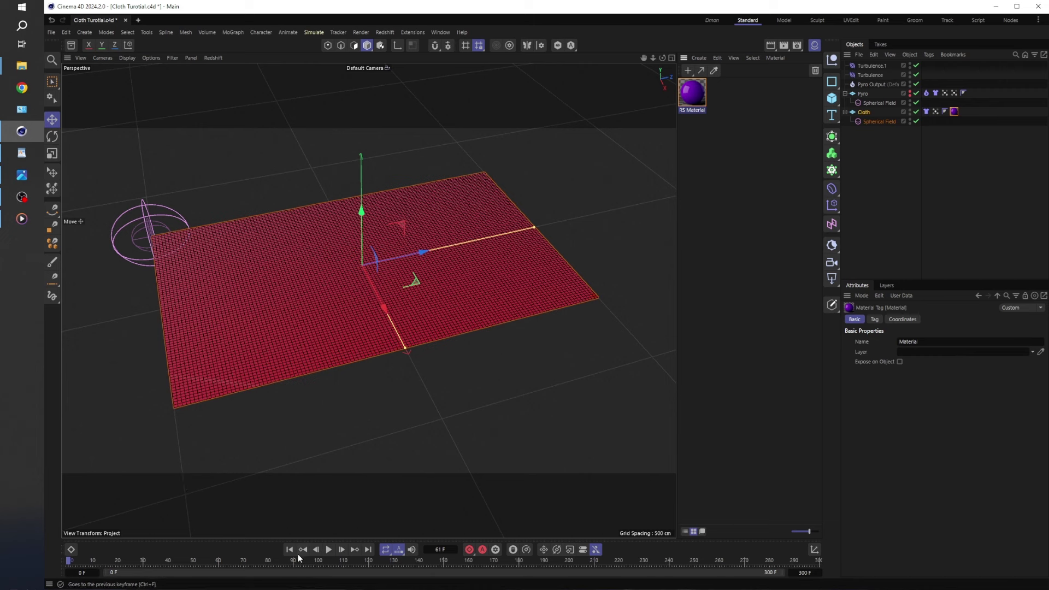
click(328, 549)
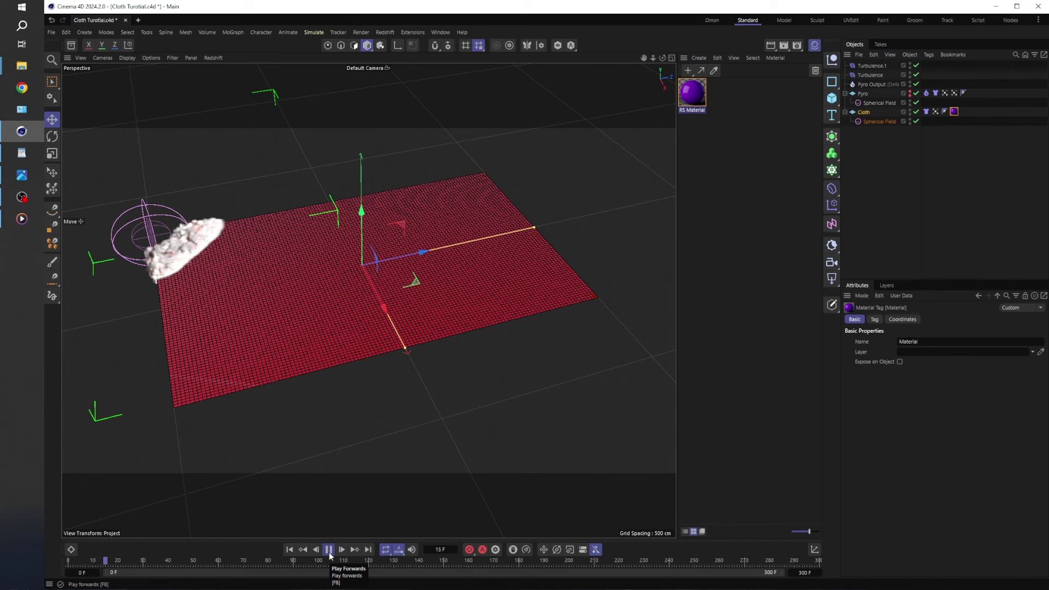
click(329, 549)
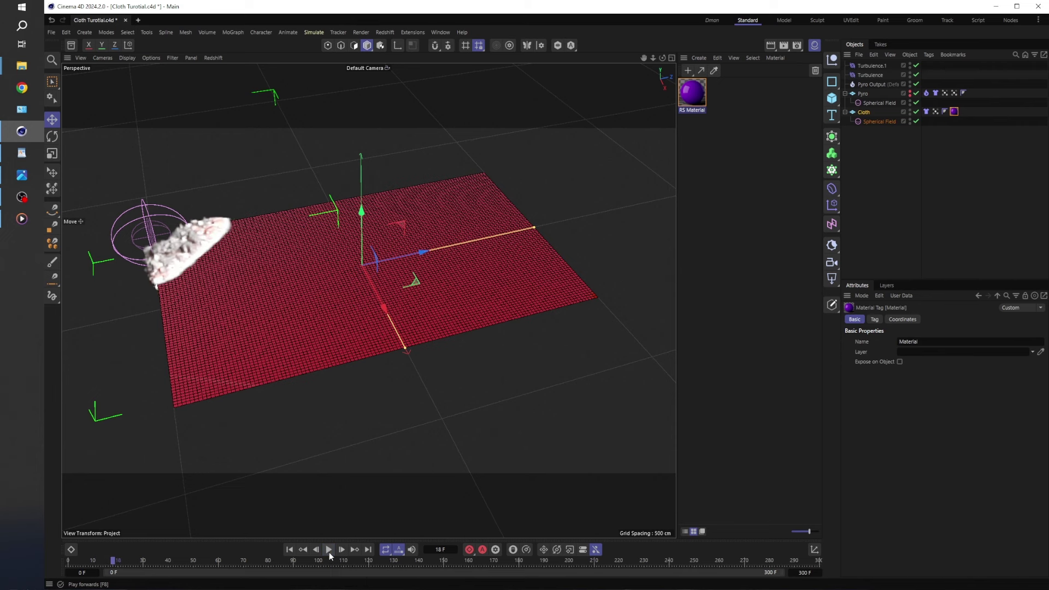
click(290, 549)
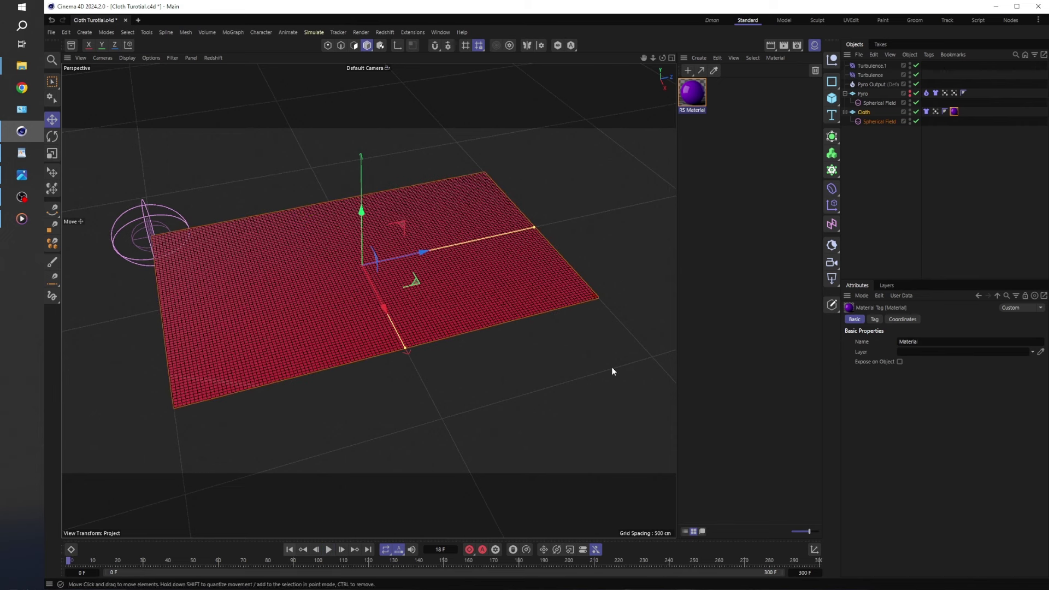
Disable the Pyro object's emitter tag, the Pyro Output, and the Pyro object together with its Spherical Field.
click(925, 93)
click(874, 319)
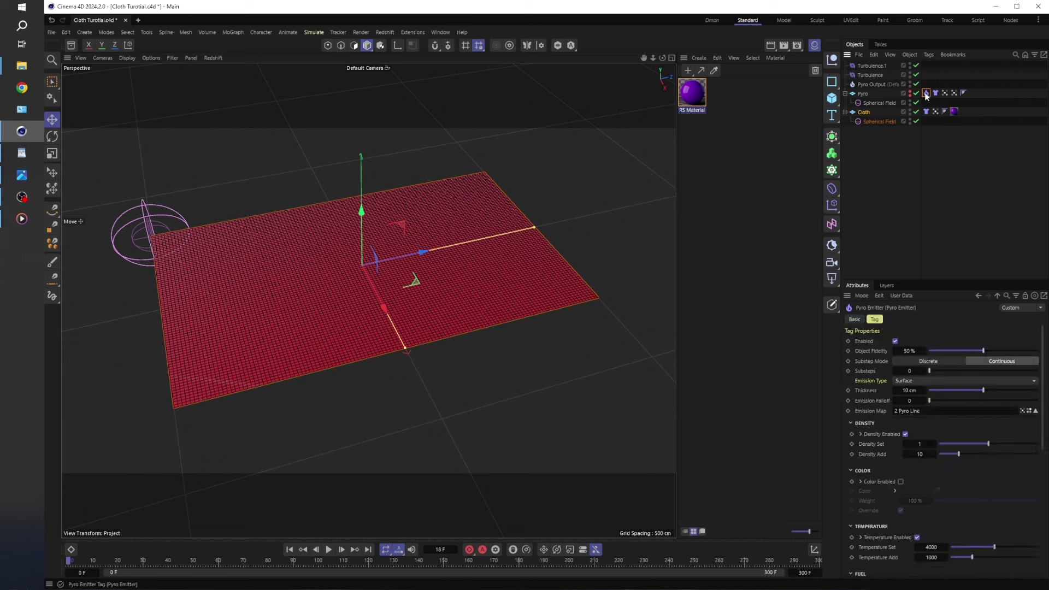
click(894, 341)
click(876, 84)
click(916, 84)
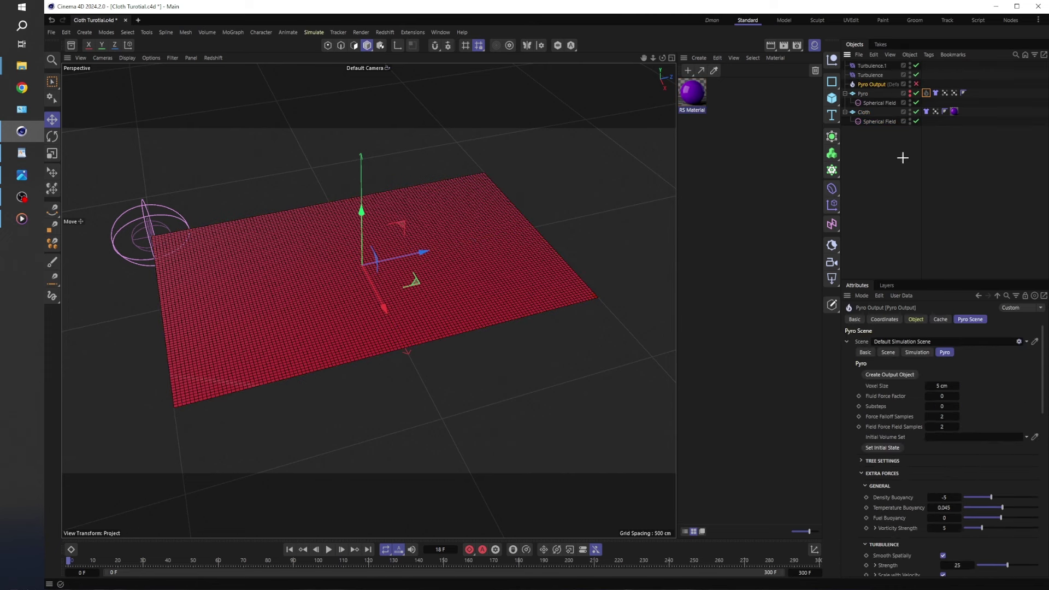
click(902, 158)
click(917, 93)
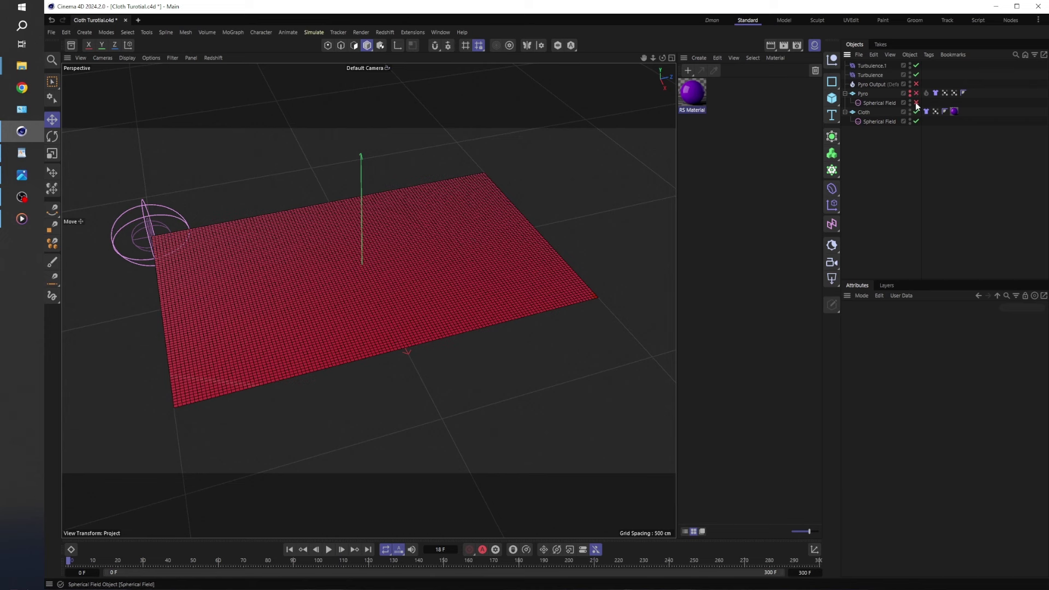
Disable the Cloth tag on the Pyro object and deselect it.
click(935, 92)
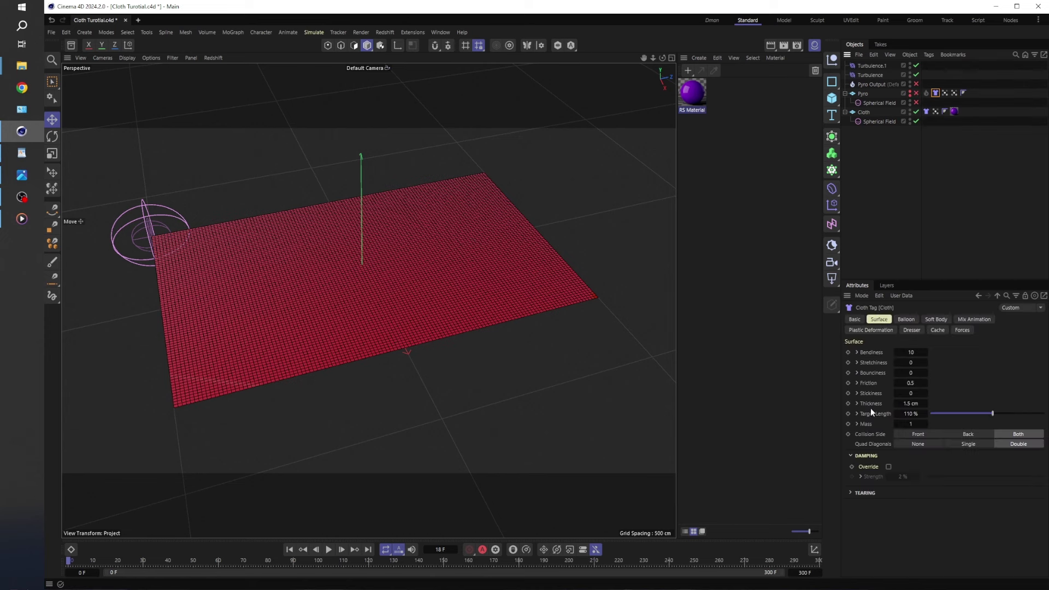
click(855, 320)
click(899, 405)
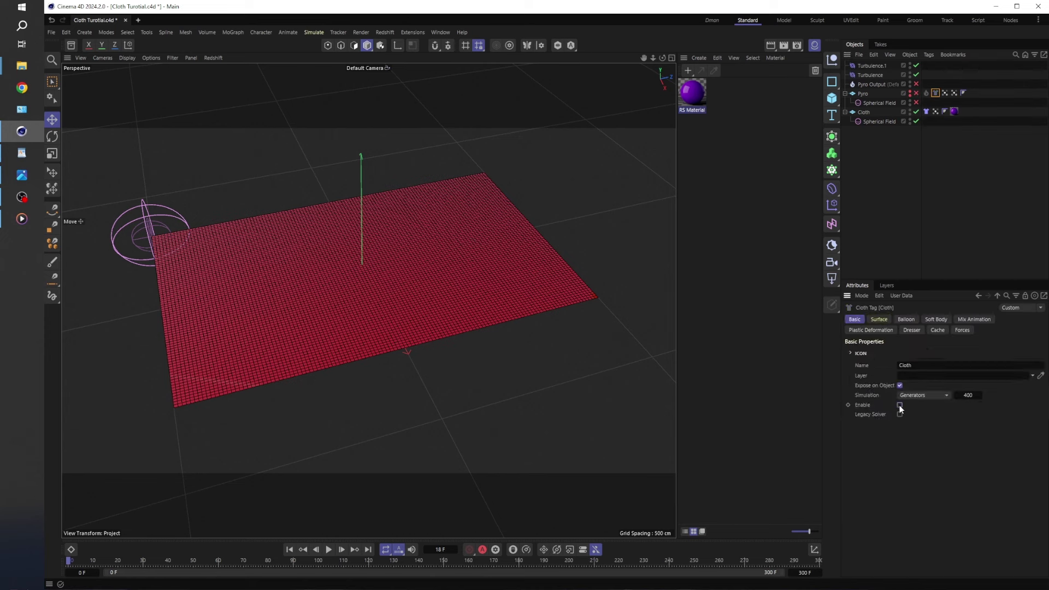
click(950, 140)
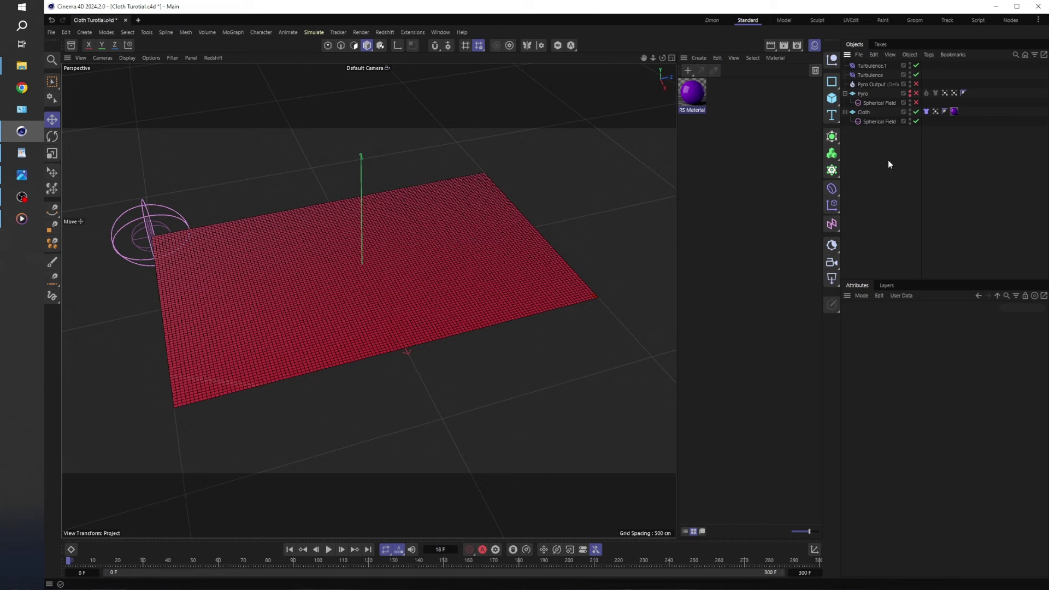
Play the cloth simulation from the first frame and stop it at frame 71.
click(289, 550)
click(328, 549)
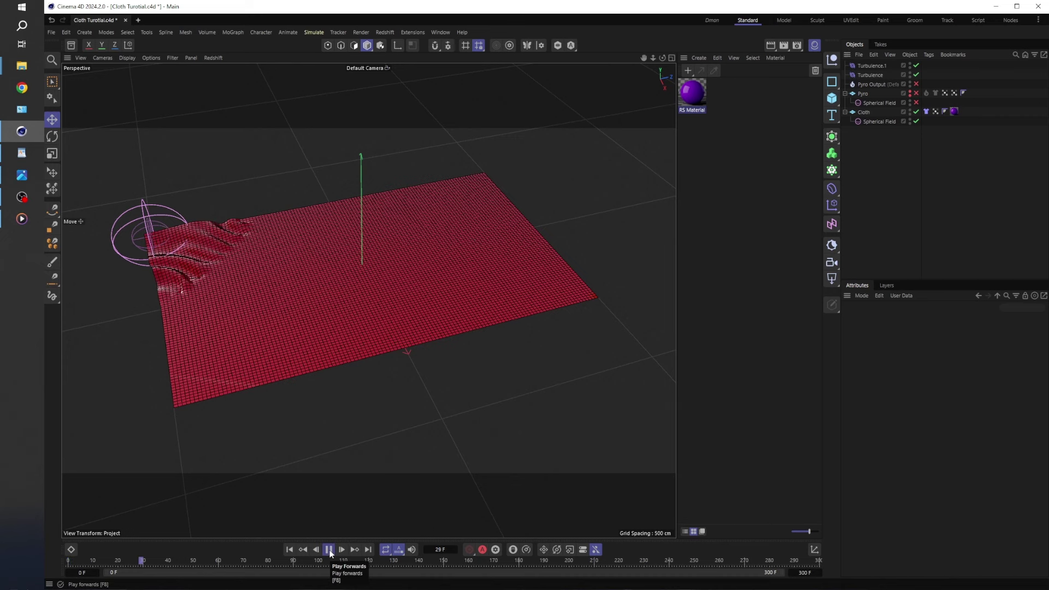
click(328, 549)
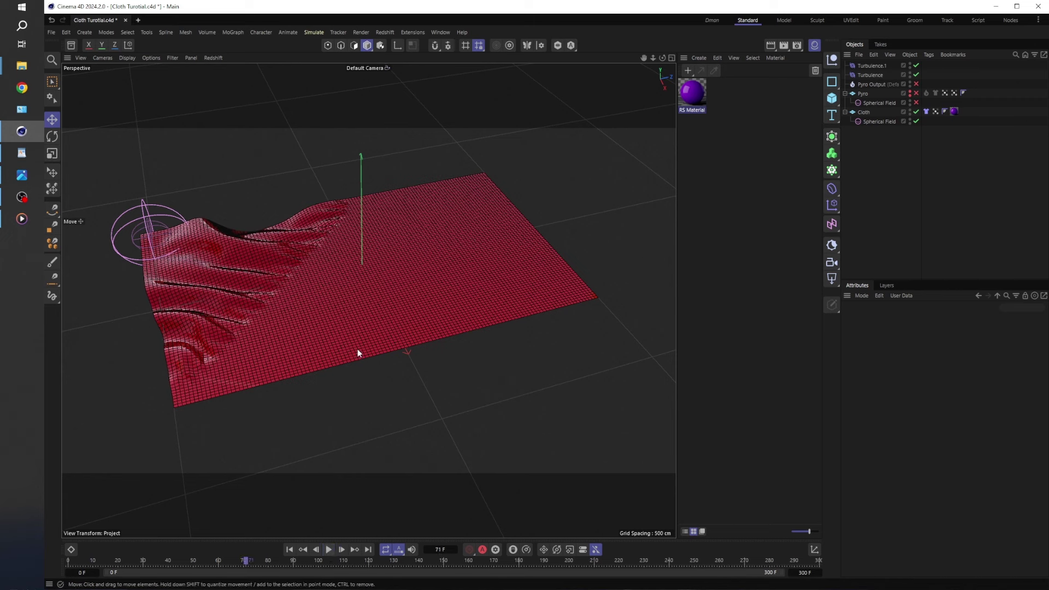
Start an interactive render in the Redshift RenderView, examine the blended cloth colors, and move the render window clear of the viewport.
click(385, 31)
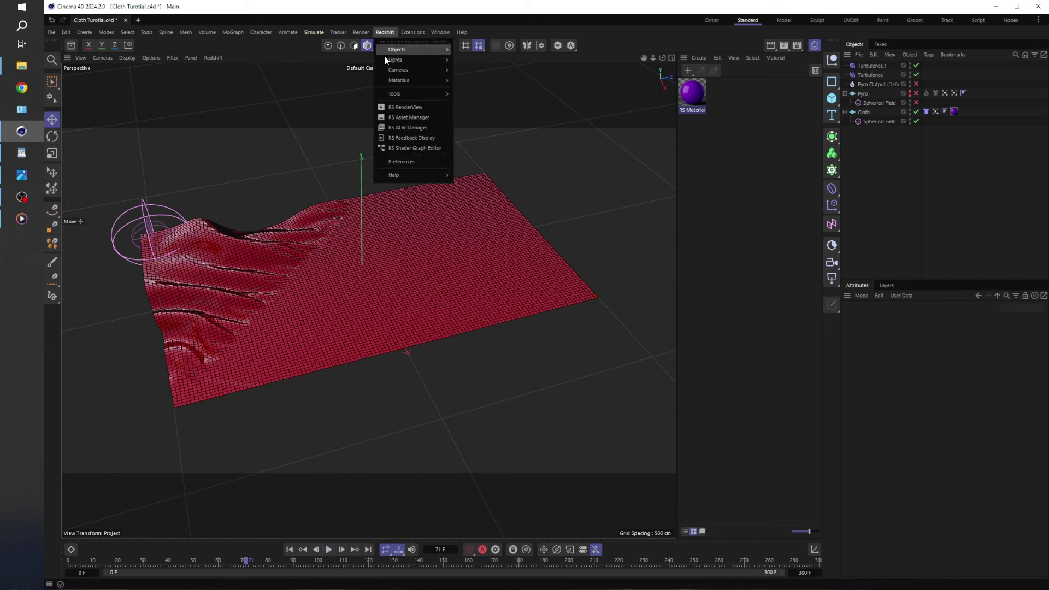
click(399, 105)
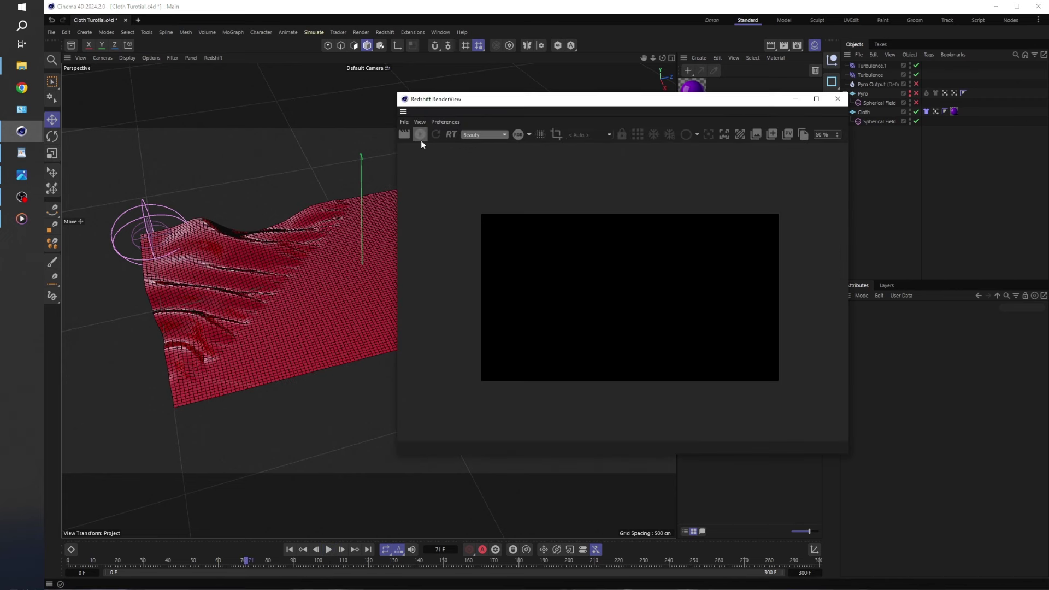
click(420, 135)
scroll(600, 292, up, 3)
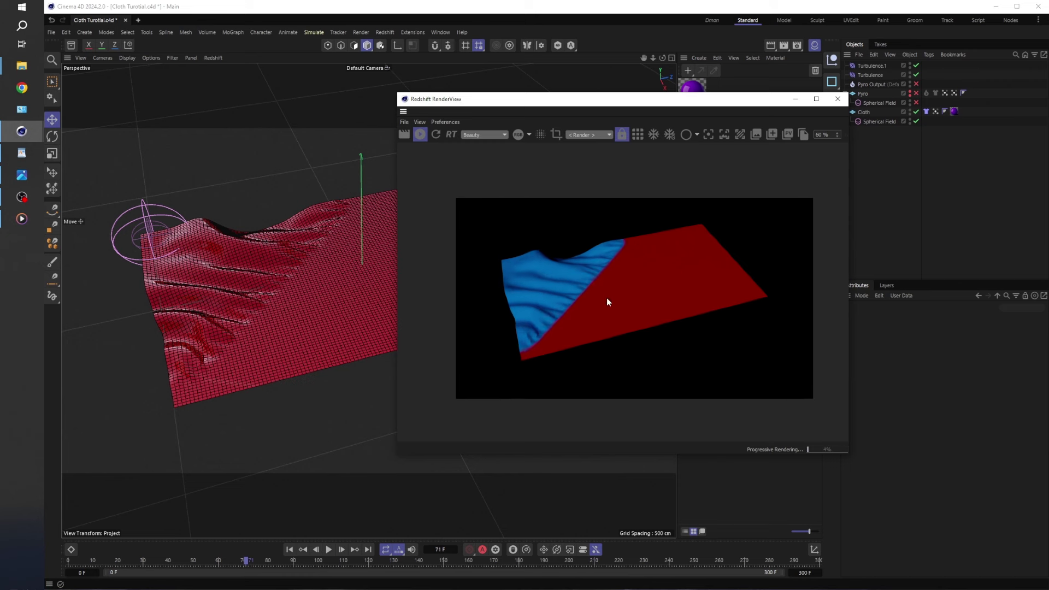
scroll(605, 295, up, 2)
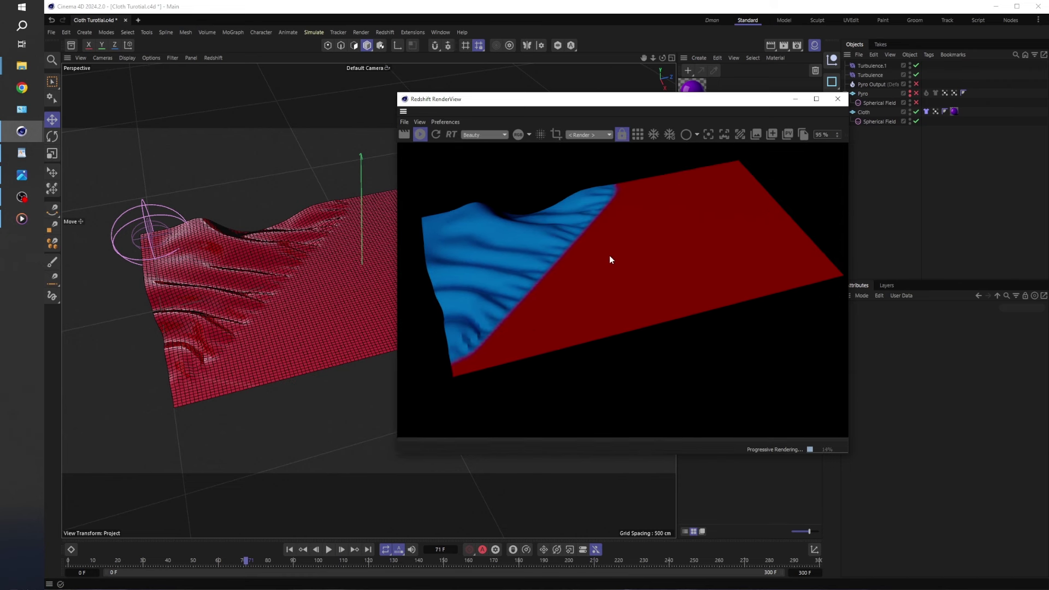
scroll(606, 278, down, 2)
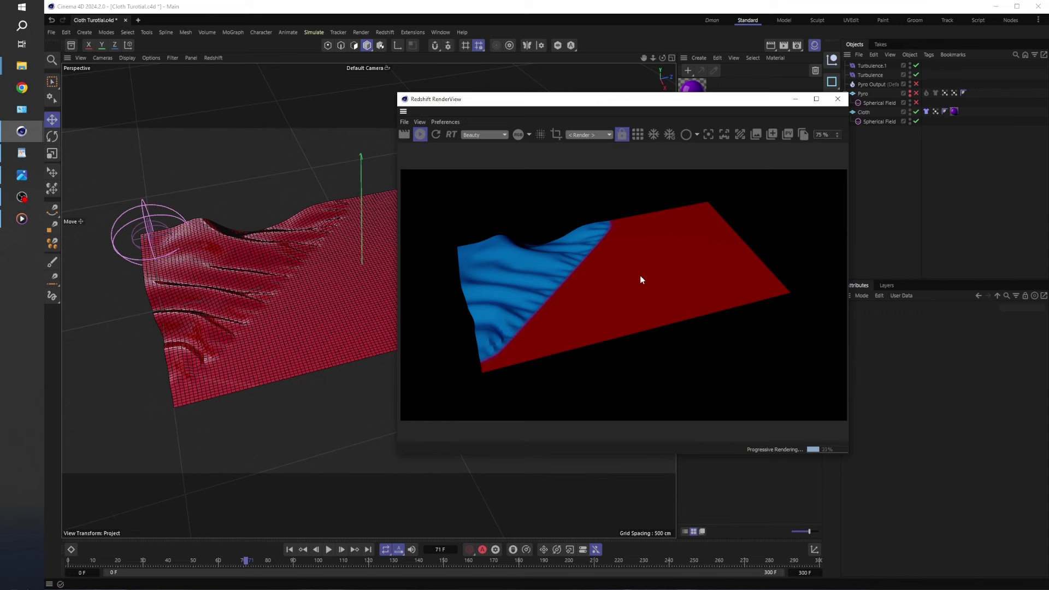
drag(663, 102, 861, 162)
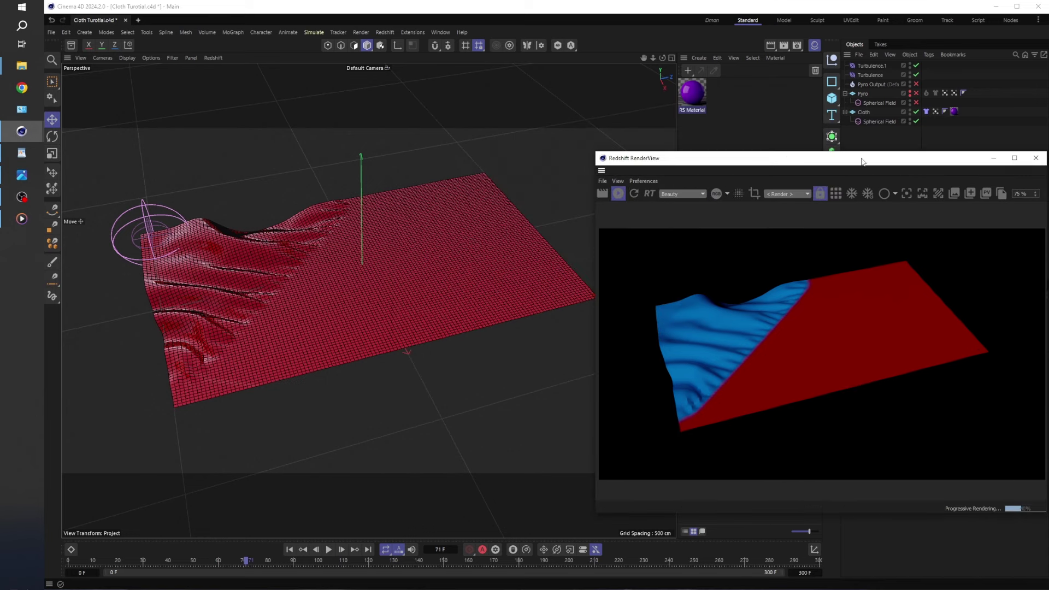
Reopen the RS Material's node graph and apply the Glass preset to the blue RS Material node, keeping the render in view.
double_click(699, 101)
drag(984, 89, 379, 83)
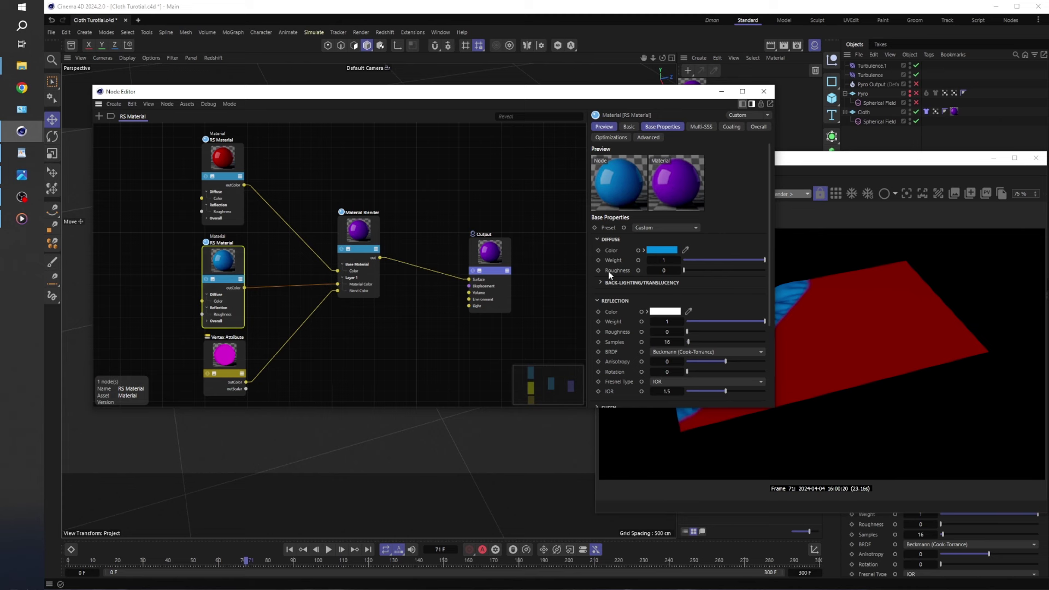
click(684, 227)
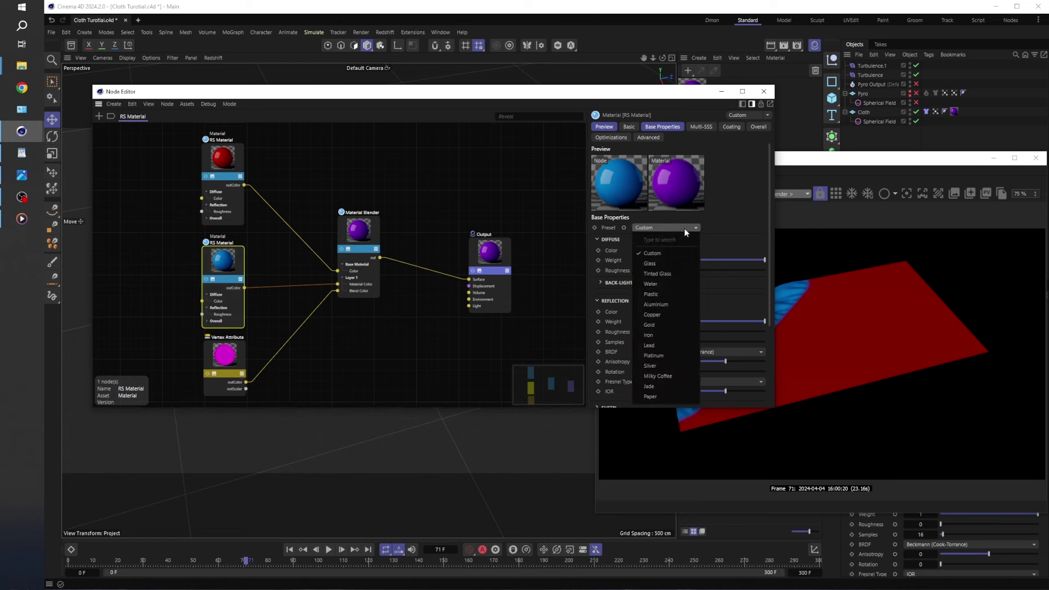
click(669, 264)
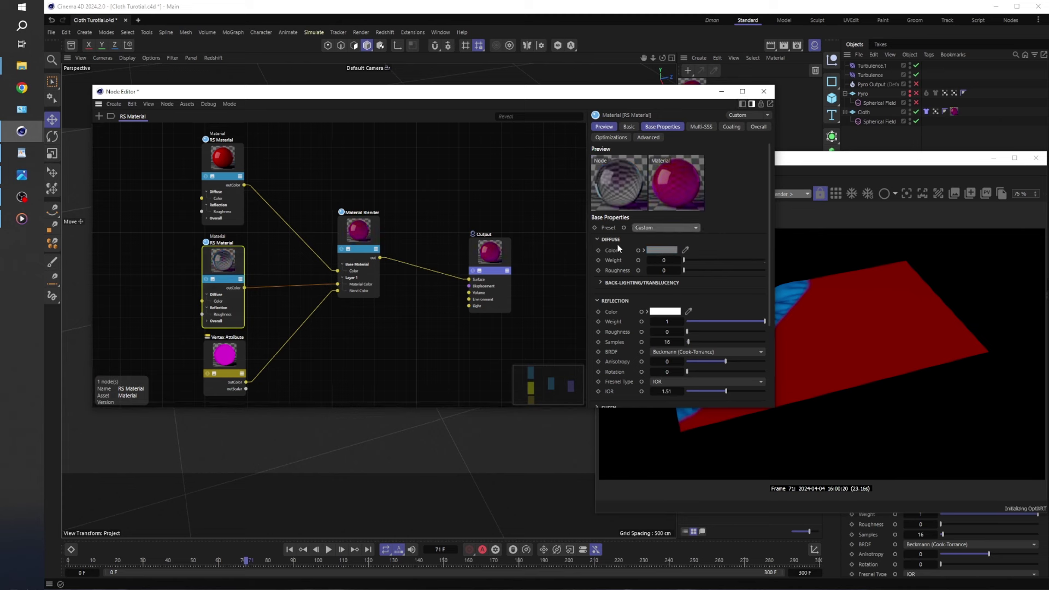
click(688, 228)
click(667, 263)
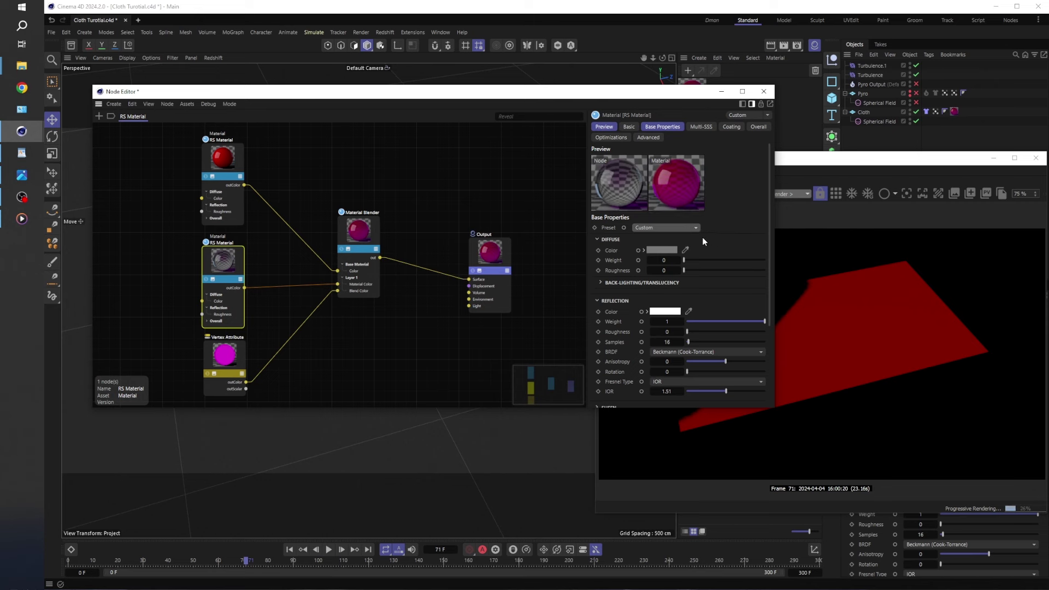
drag(586, 96, 523, 83)
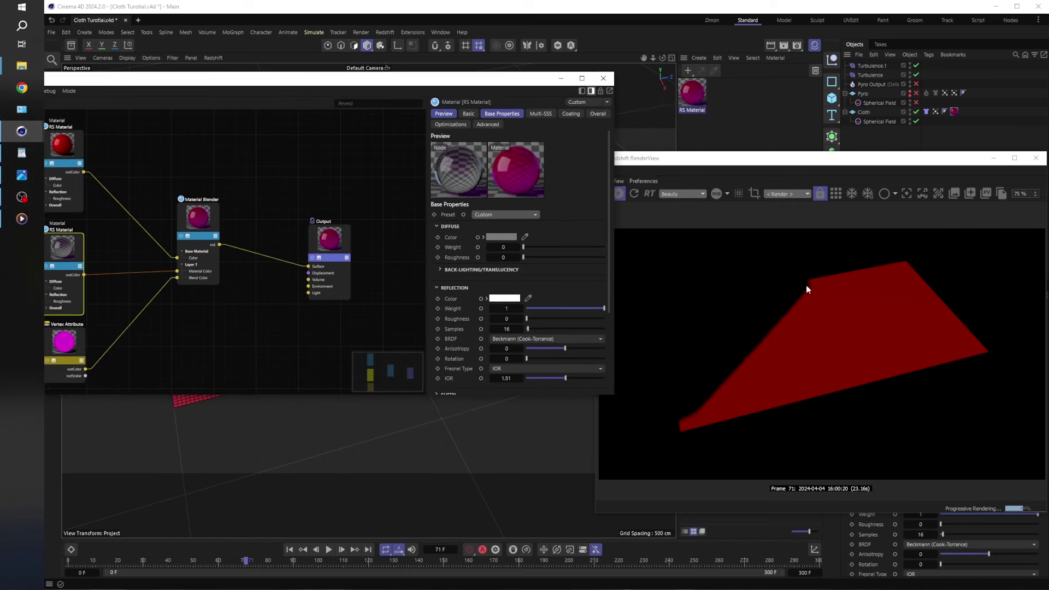
Refresh the interactive render to check the glass blend, then stop it and close the RenderView.
click(634, 194)
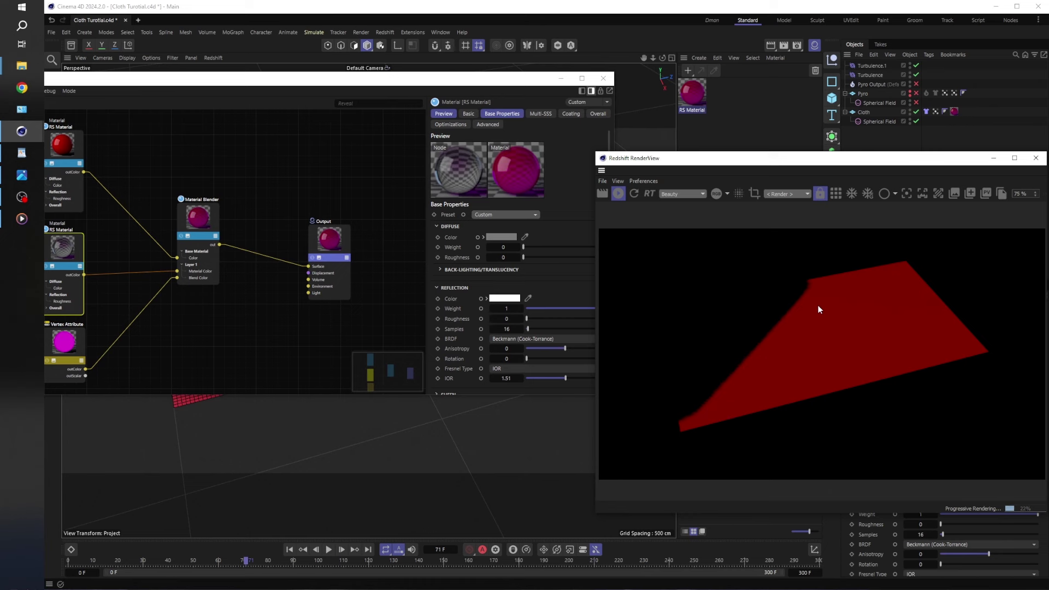
click(618, 194)
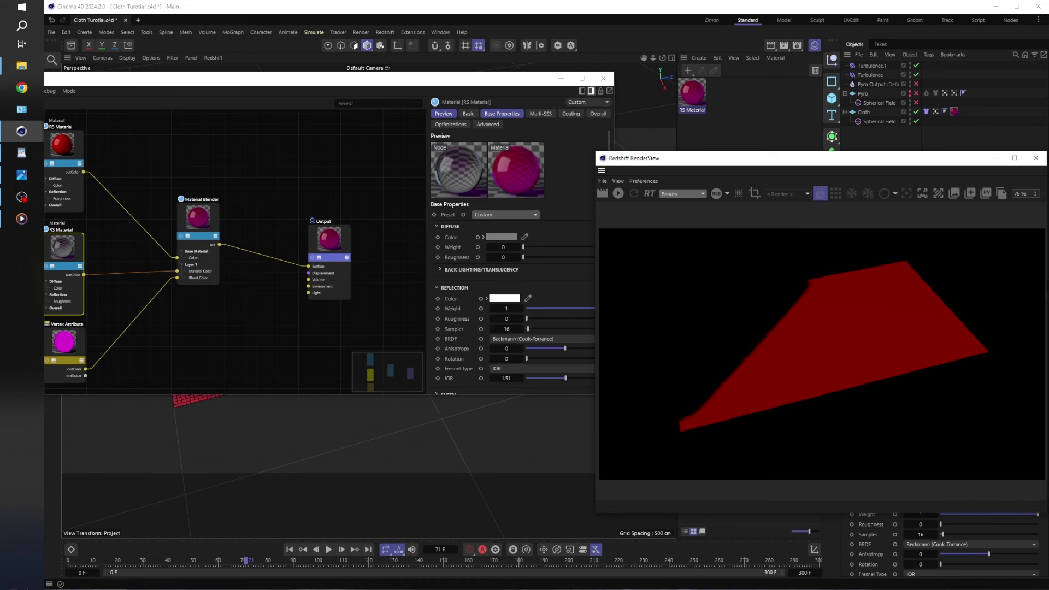
click(1036, 158)
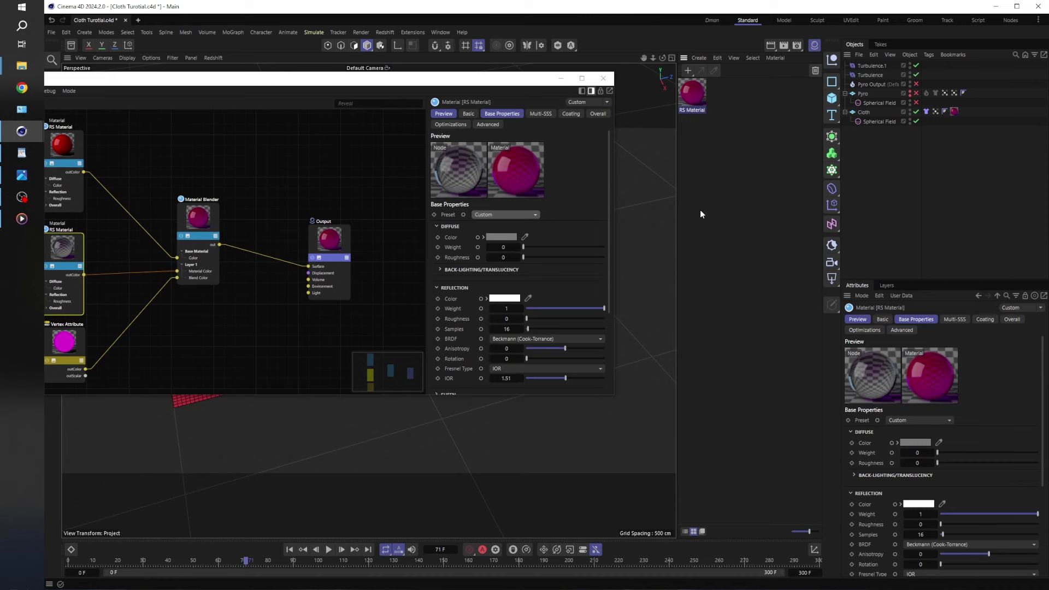
Bring the node editor back to the middle of the workspace and place the red RS Material node just above the glass one.
drag(395, 81, 629, 144)
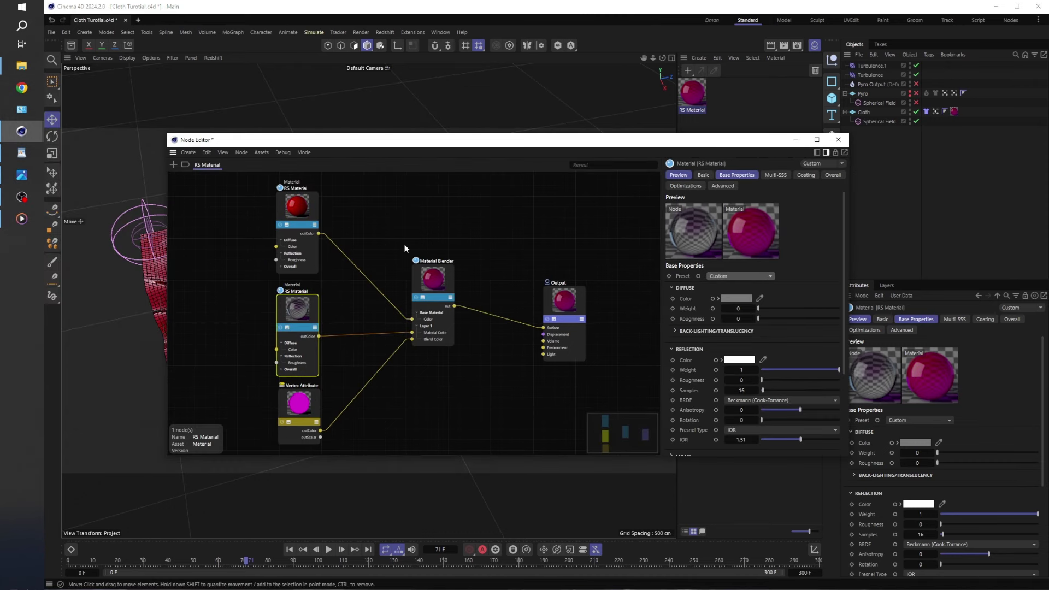
middle_drag(371, 277, 437, 297)
click(382, 249)
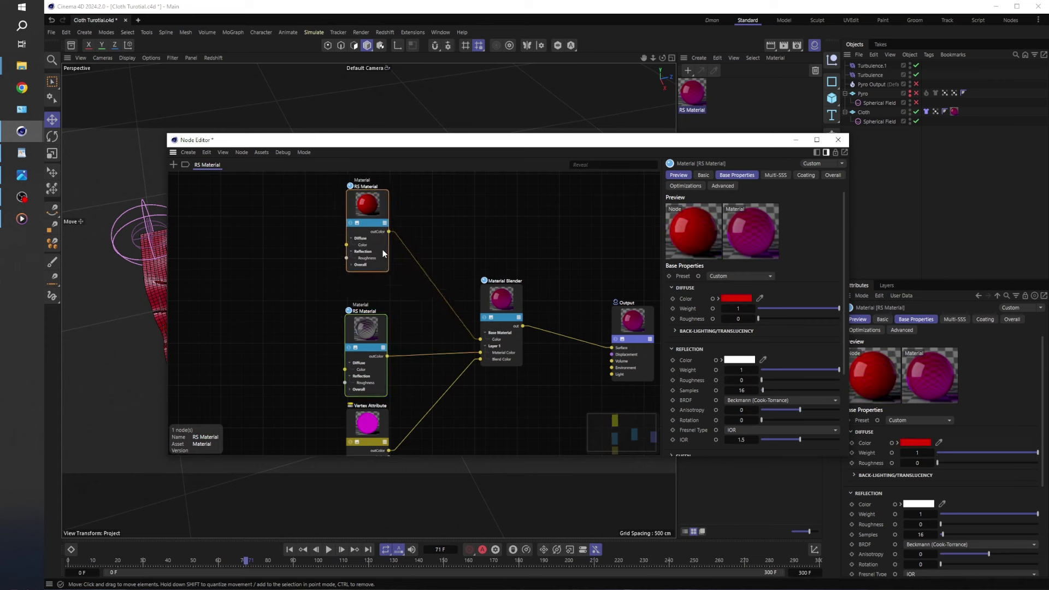
drag(380, 263, 382, 272)
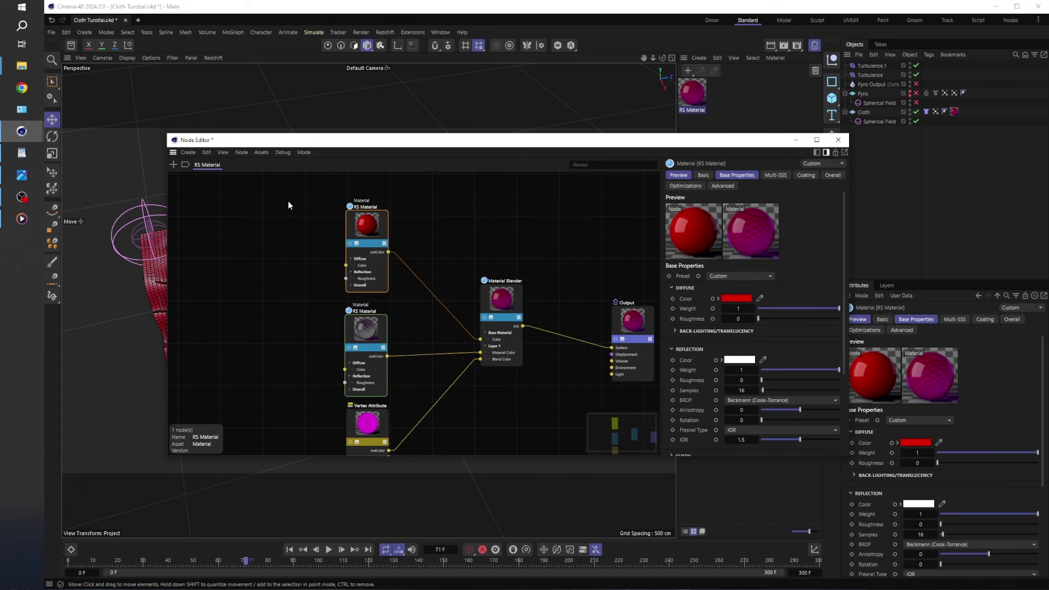
Add the 29_beach sand texture-seamless_hr image as a Texture node and connect it to the red RS Material node's diffuse color.
click(104, 41)
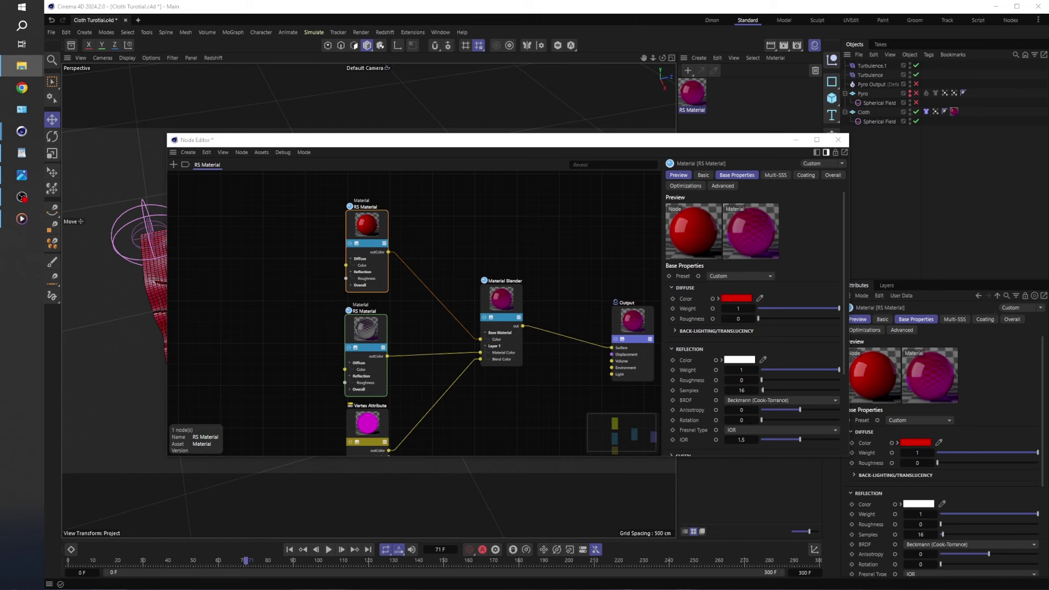
drag(841, 155, 215, 227)
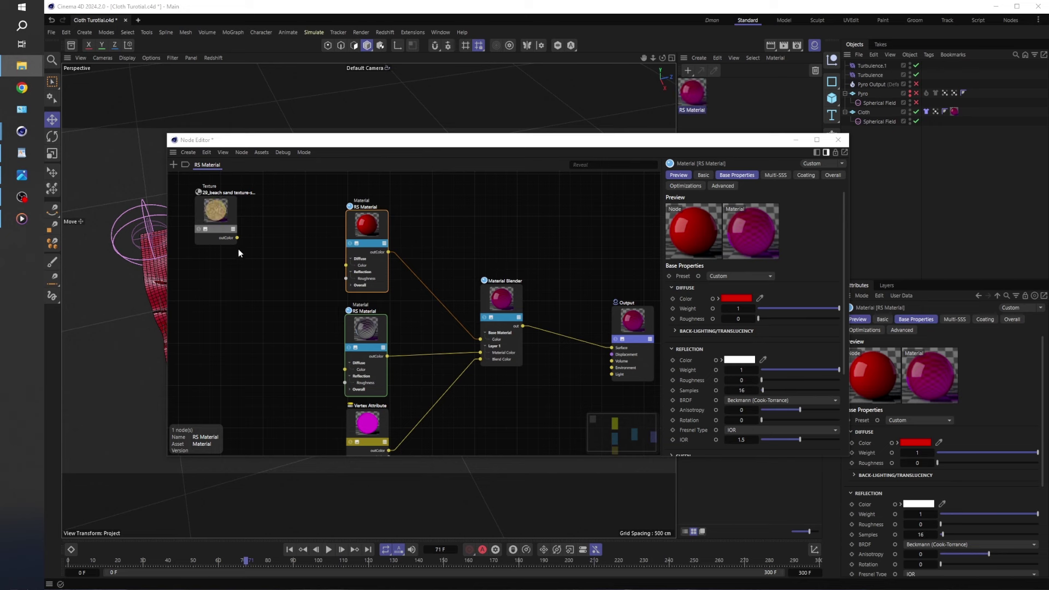
drag(237, 238, 346, 266)
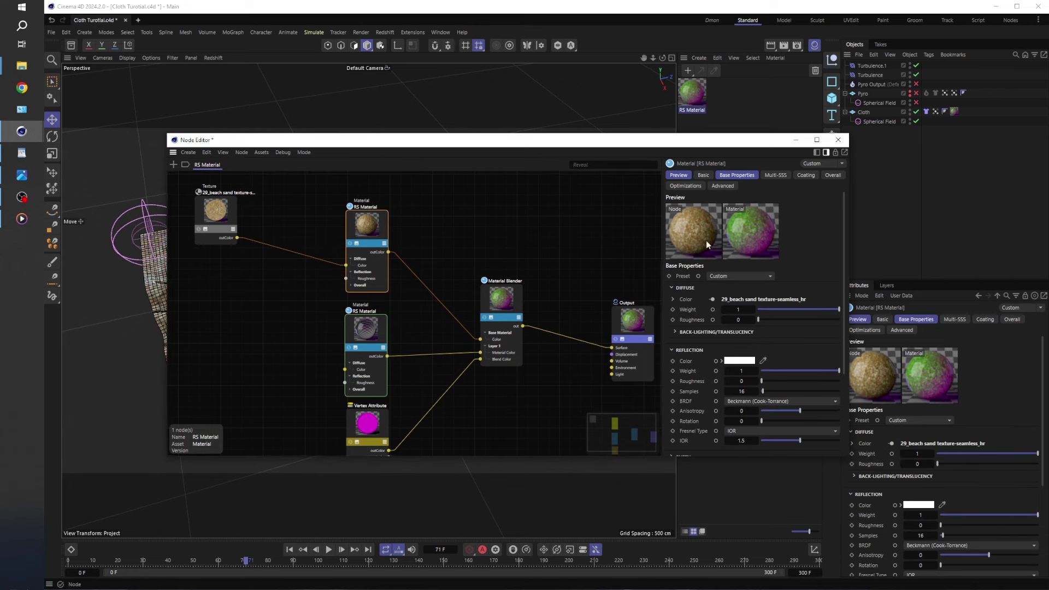
Set the sand-textured RS Material node's reflection roughness to 0.5 and its reflection color's V value to 80%.
click(215, 212)
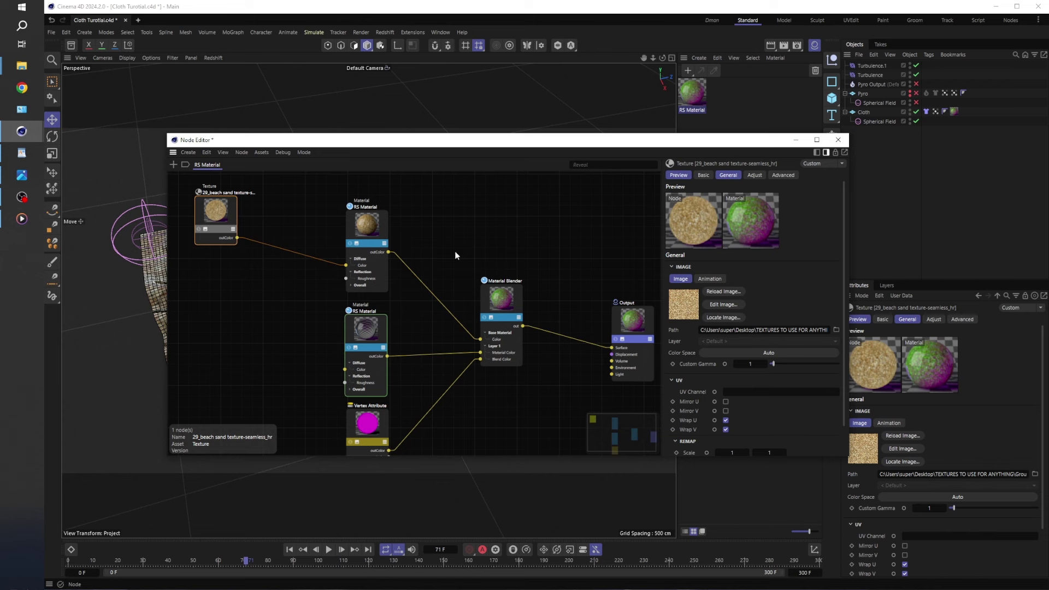
click(376, 230)
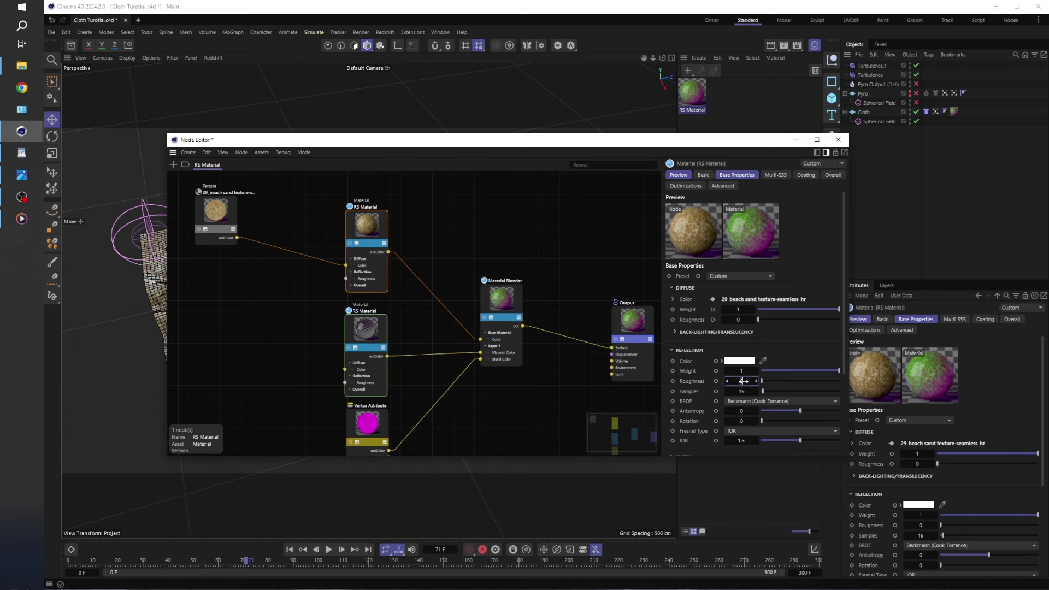
drag(744, 381, 743, 382)
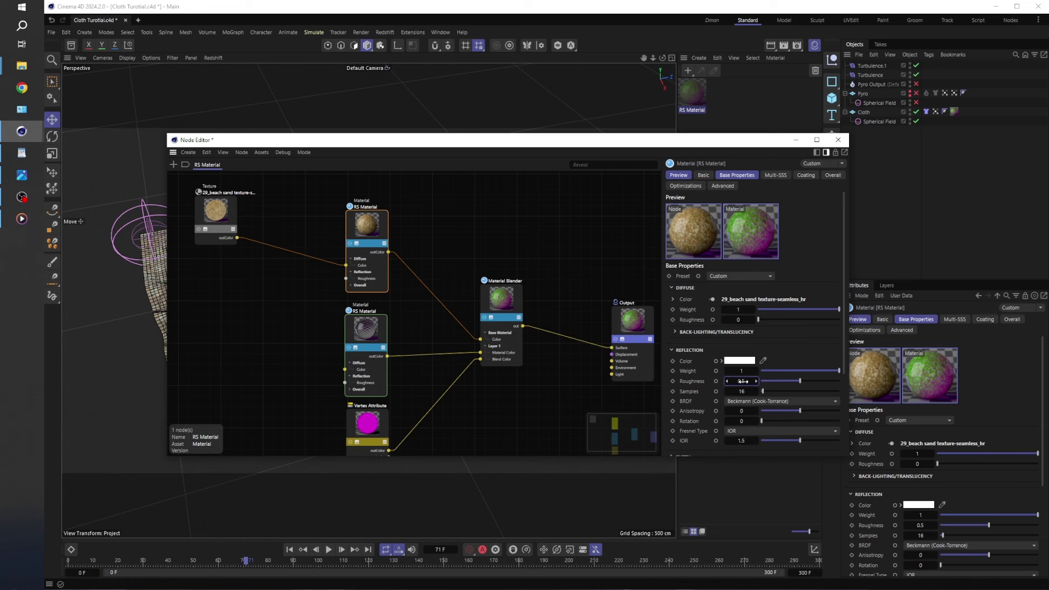
click(721, 361)
click(744, 405)
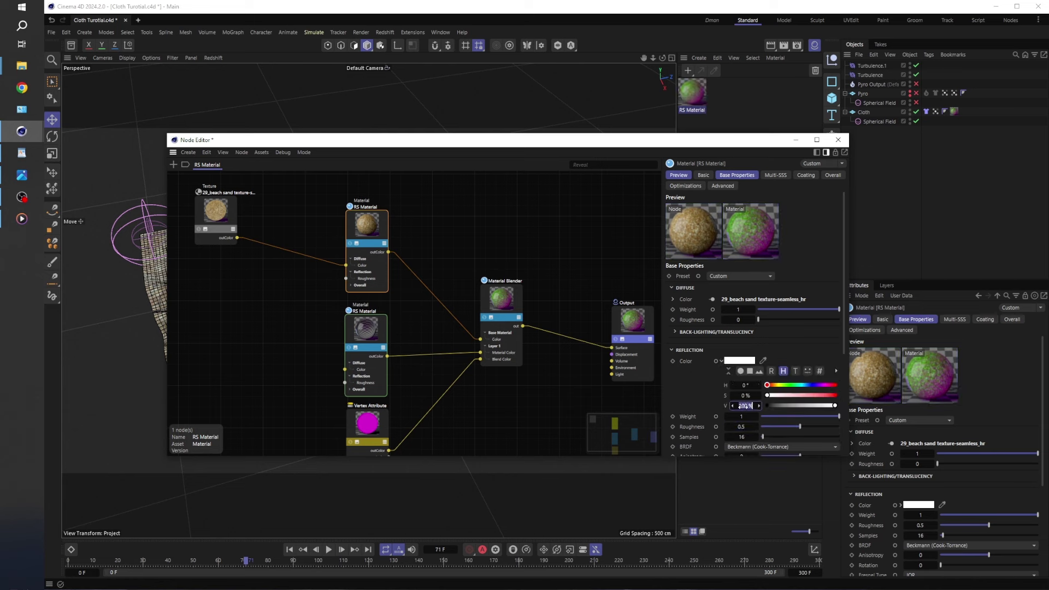
text(80)
key(Return)
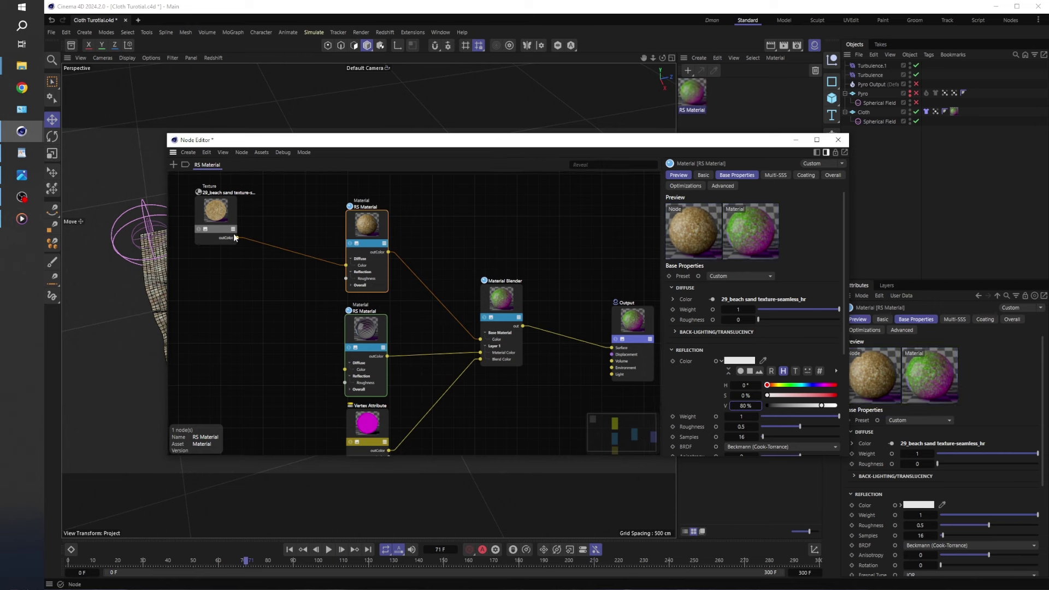
Add a Bump Map node to the graph and place it between the sand Texture node and its RS Material node.
click(232, 213)
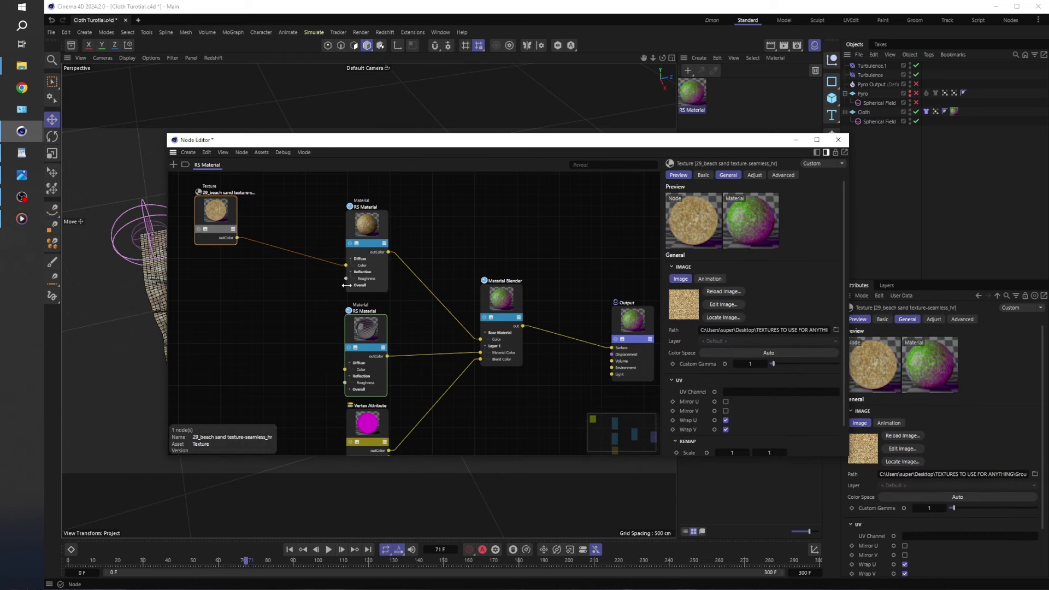
key(shift+c)
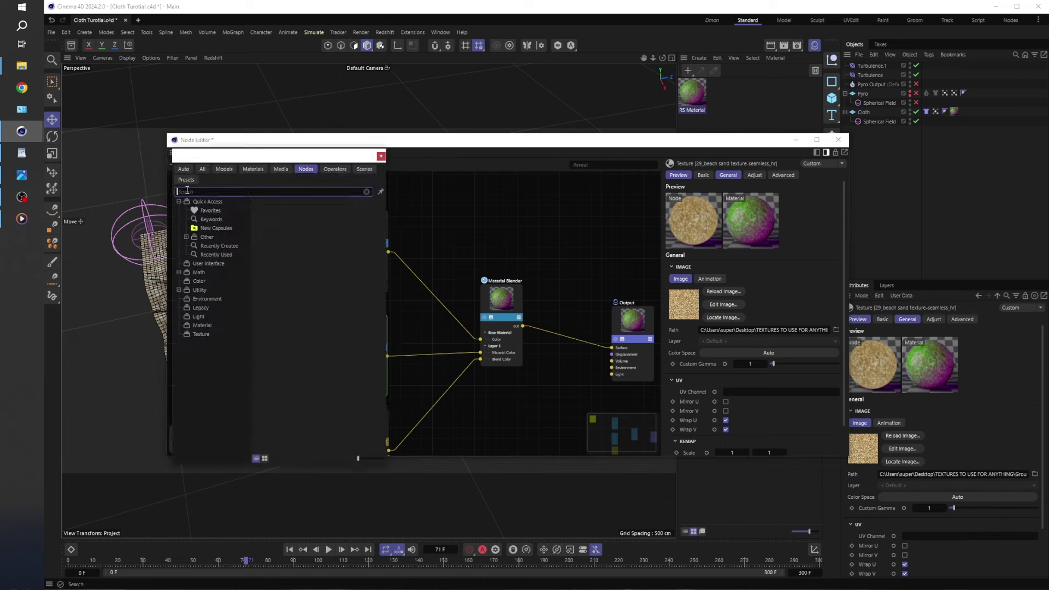
text(bump)
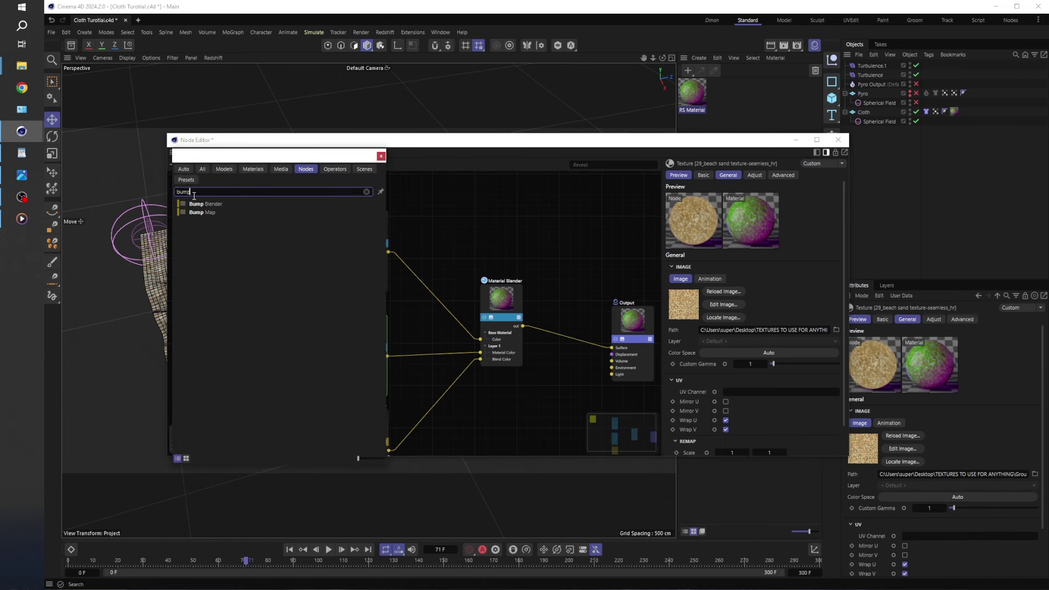
double_click(215, 213)
drag(428, 307, 310, 258)
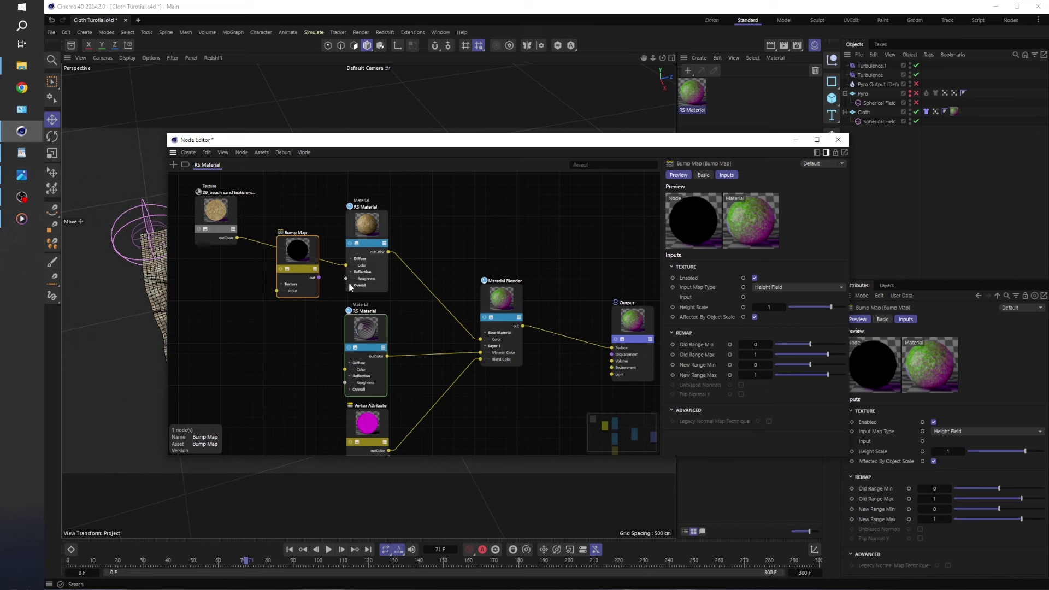
Connect the sand texture to the Bump Map's input and its output to the sand RS Material's Bump Map port, then close the node editor.
click(383, 228)
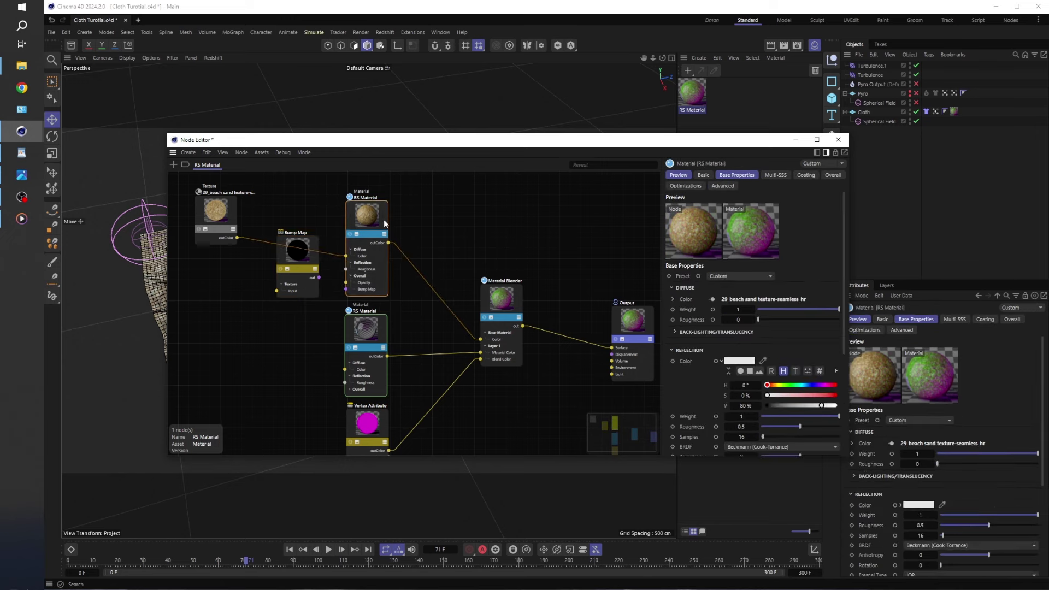
middle_drag(423, 289, 450, 265)
scroll(377, 265, down, 2)
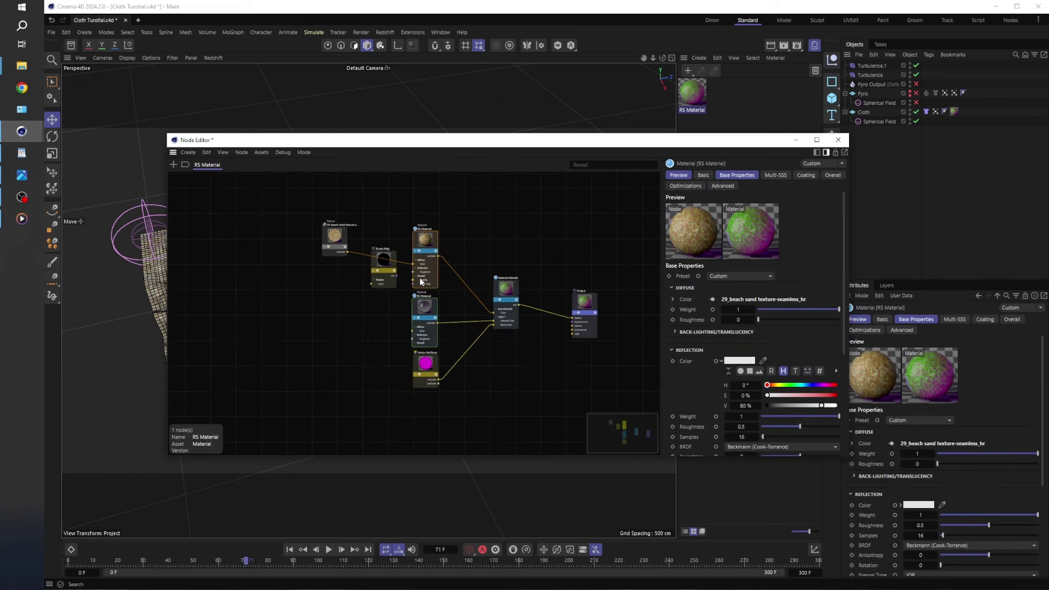
scroll(377, 266, up, 4)
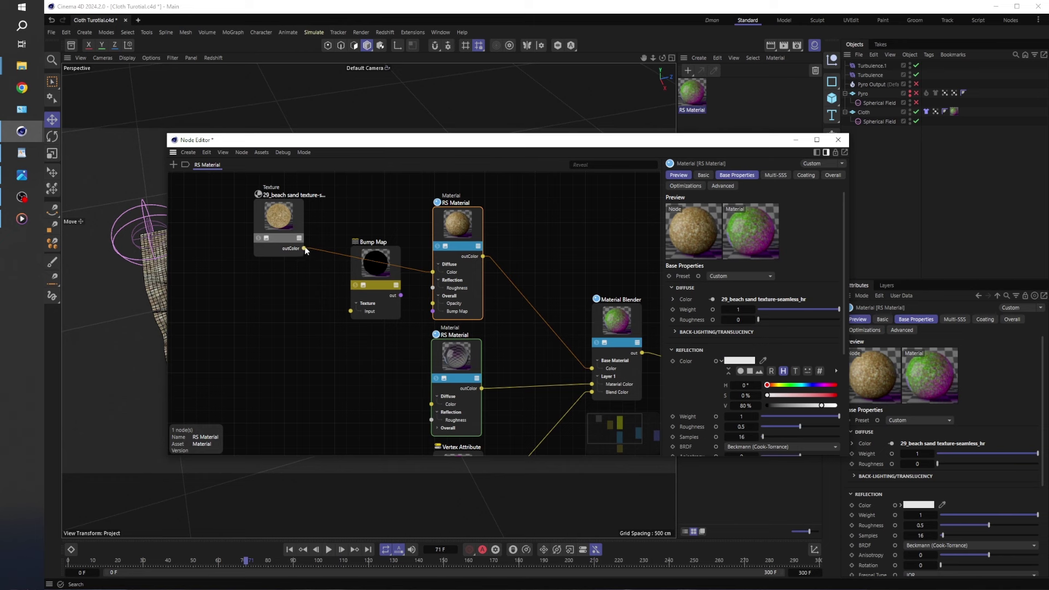
drag(342, 309, 351, 314)
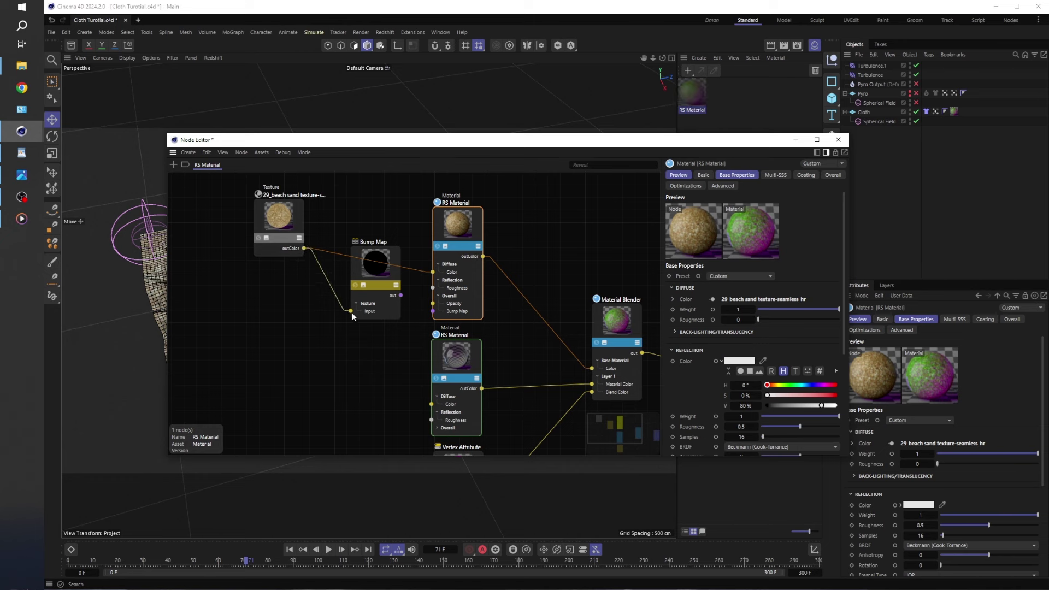
drag(401, 295, 436, 315)
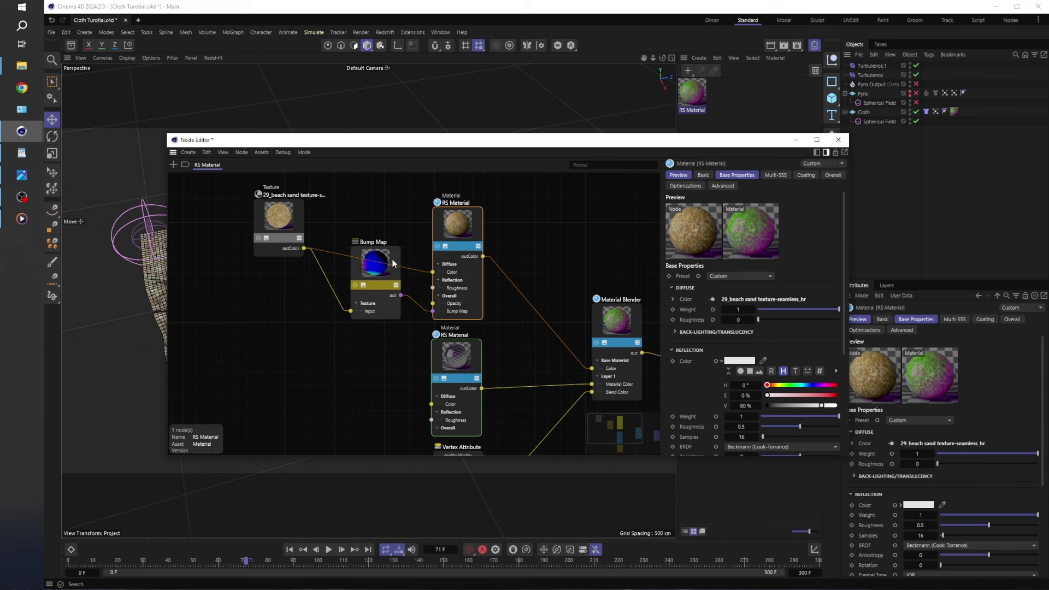
key(h)
scroll(438, 335, up, 2)
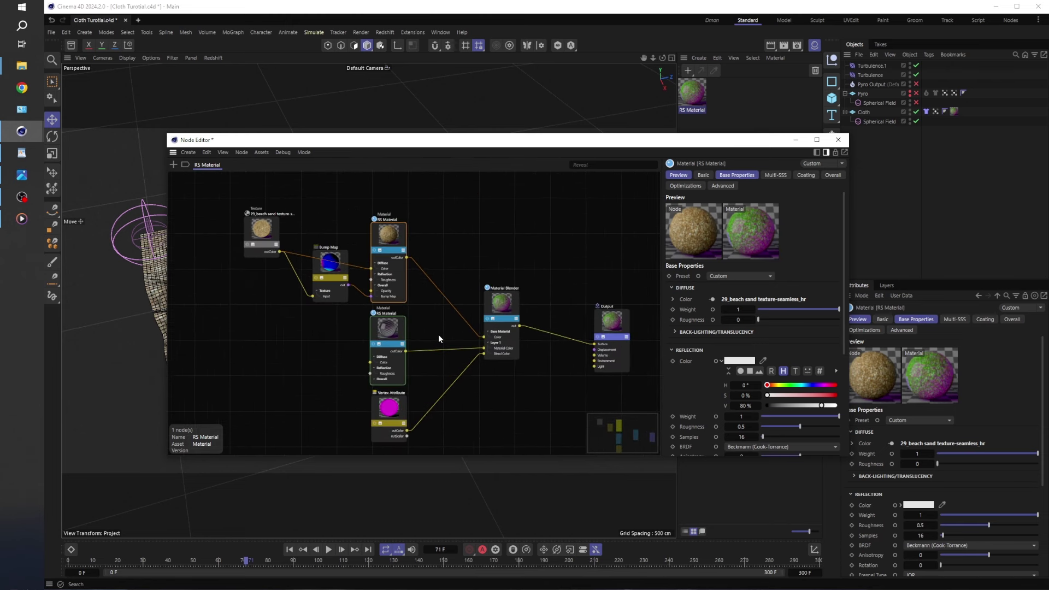
click(403, 339)
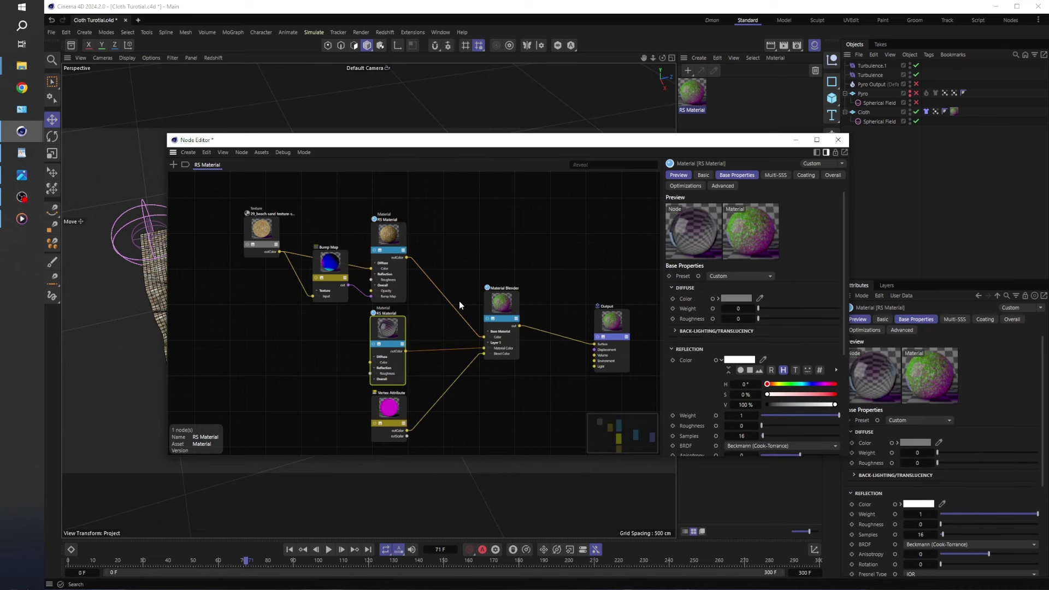
click(838, 139)
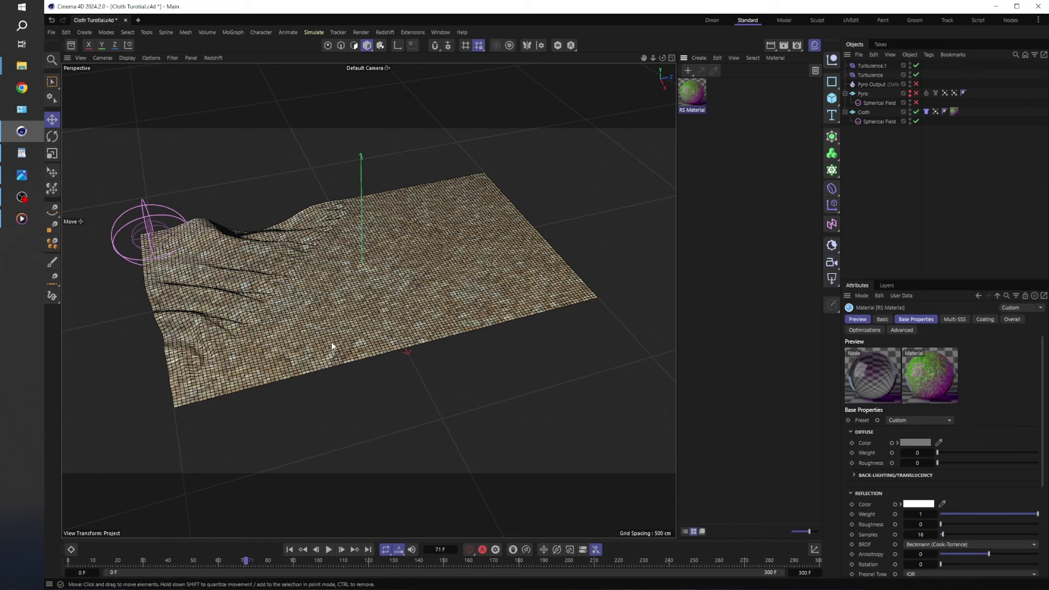
Return to frame 0 and start the interactive render in the Redshift RenderView to inspect the sand texture on the cloth.
click(289, 549)
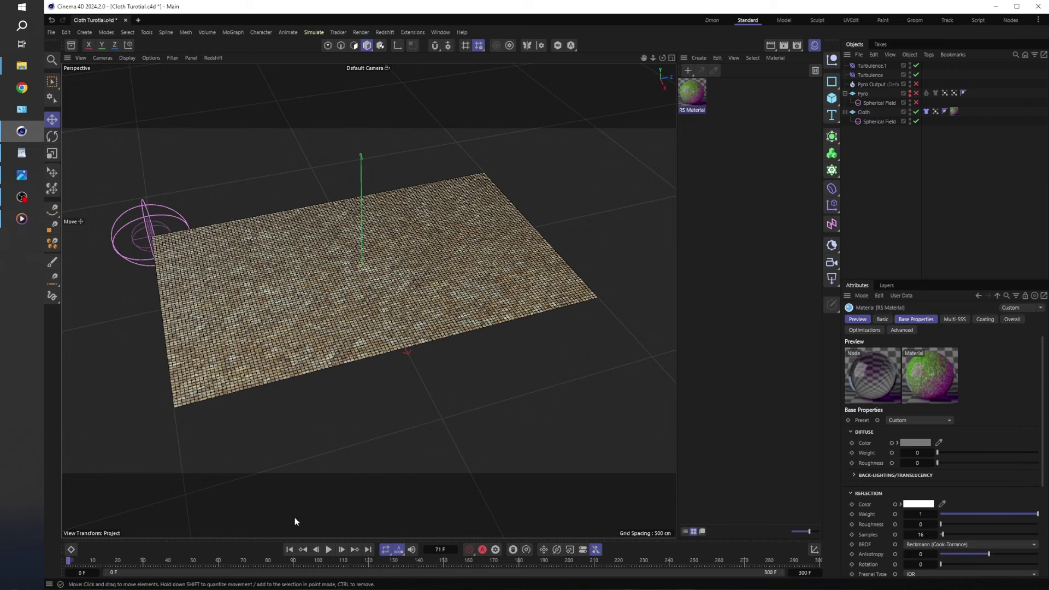
click(384, 32)
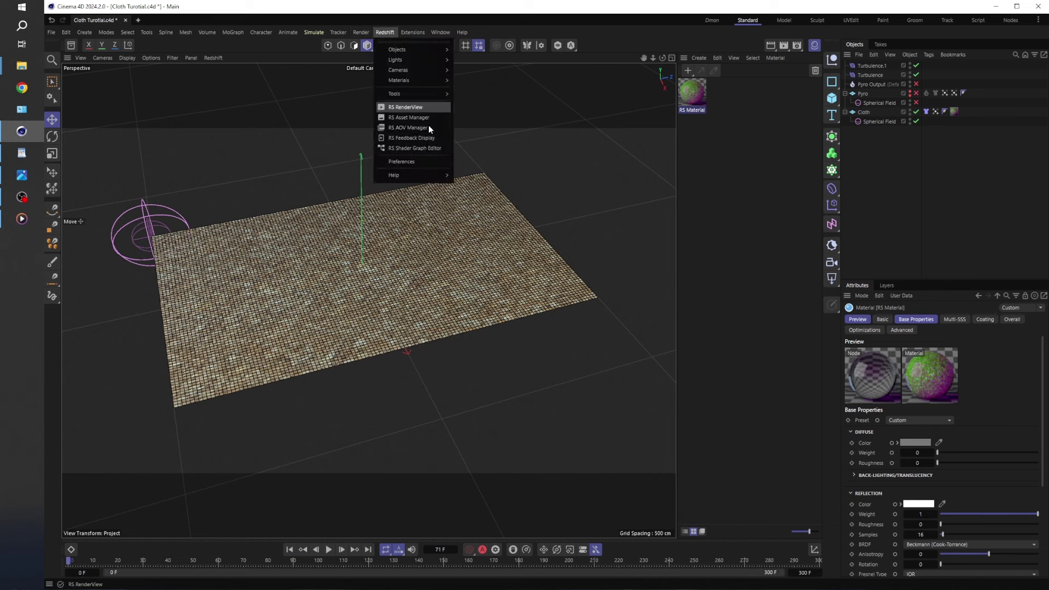
click(425, 107)
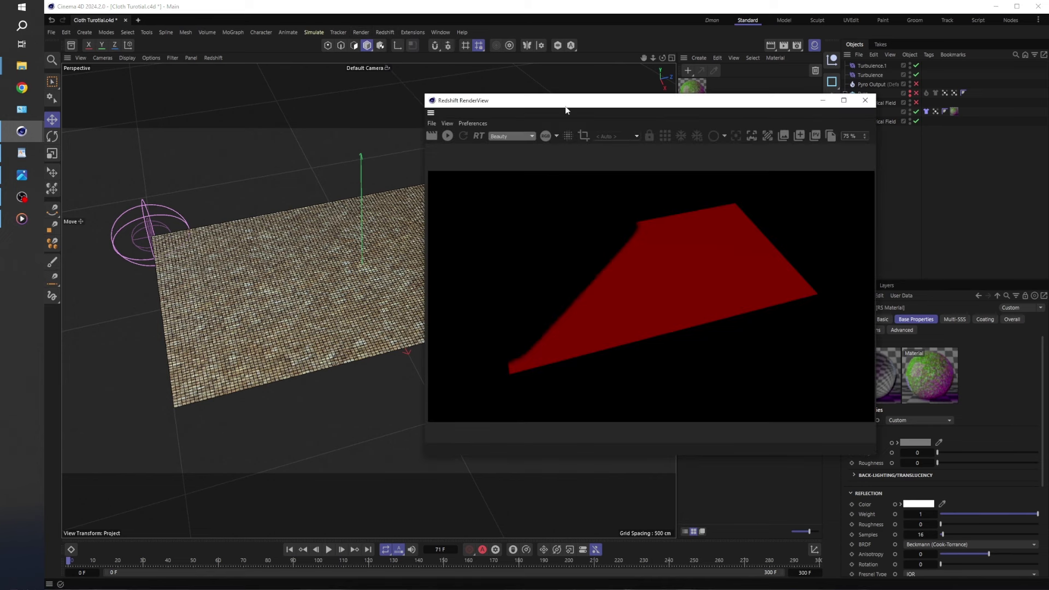
click(447, 136)
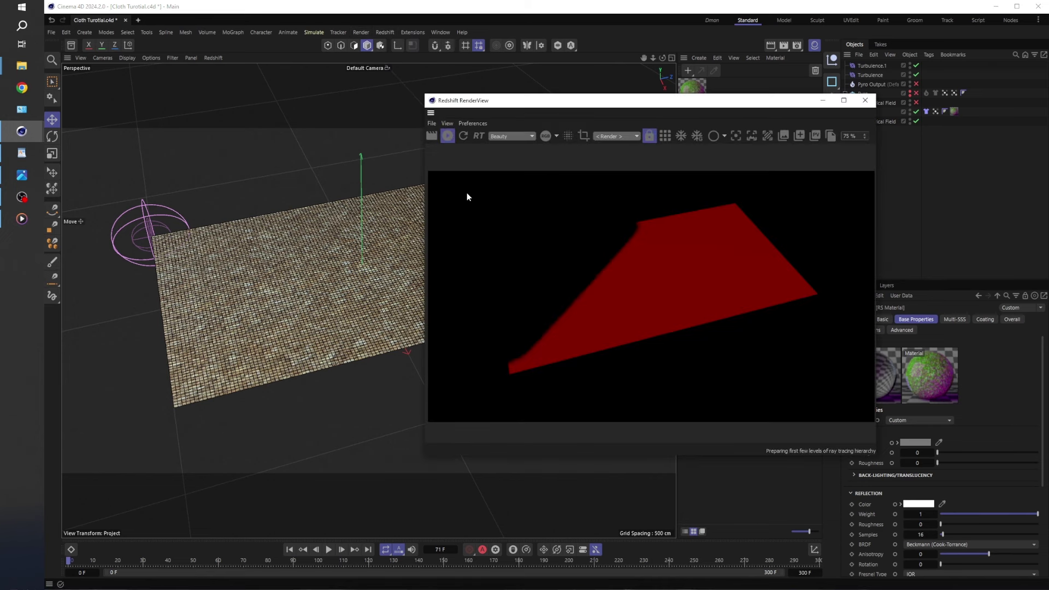
scroll(267, 295, up, 5)
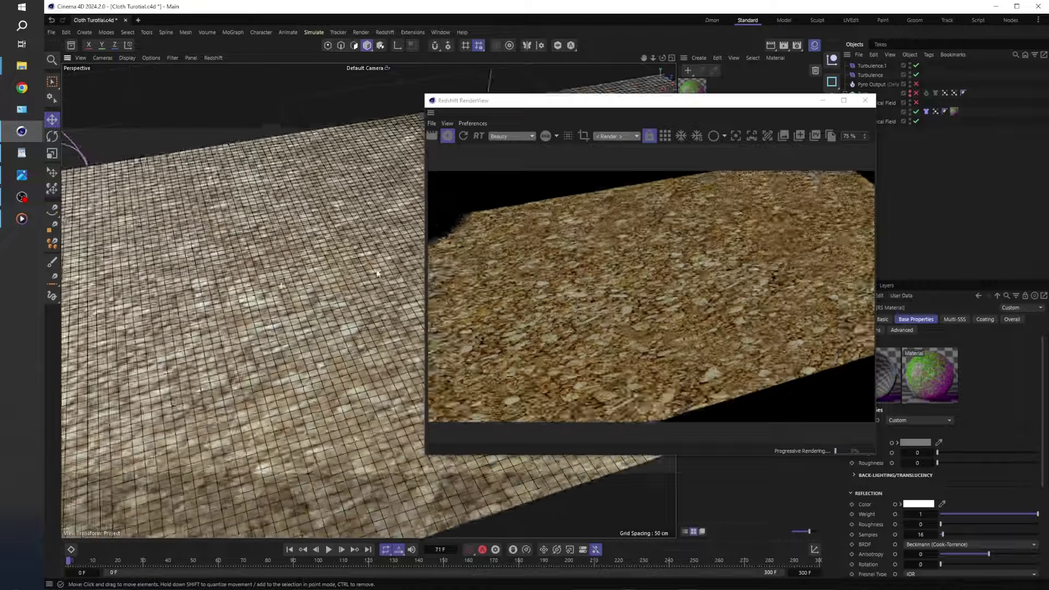
scroll(344, 296, down, 4)
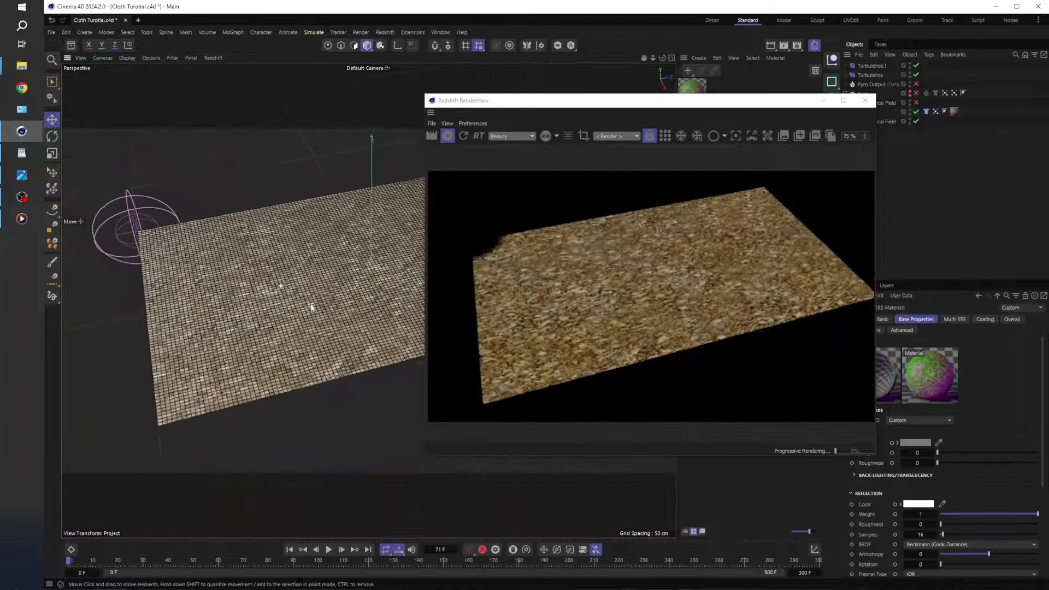
scroll(310, 303, down, 2)
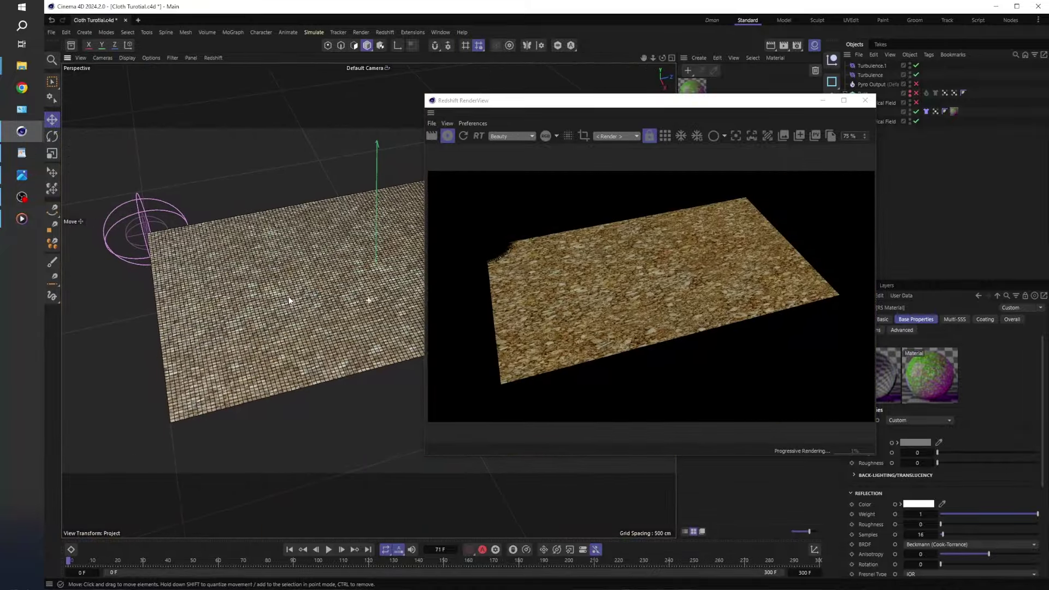
Stop the render, play the simulation to frame 76, and restart the interactive render to examine the sand-to-glass blend.
click(464, 136)
click(330, 549)
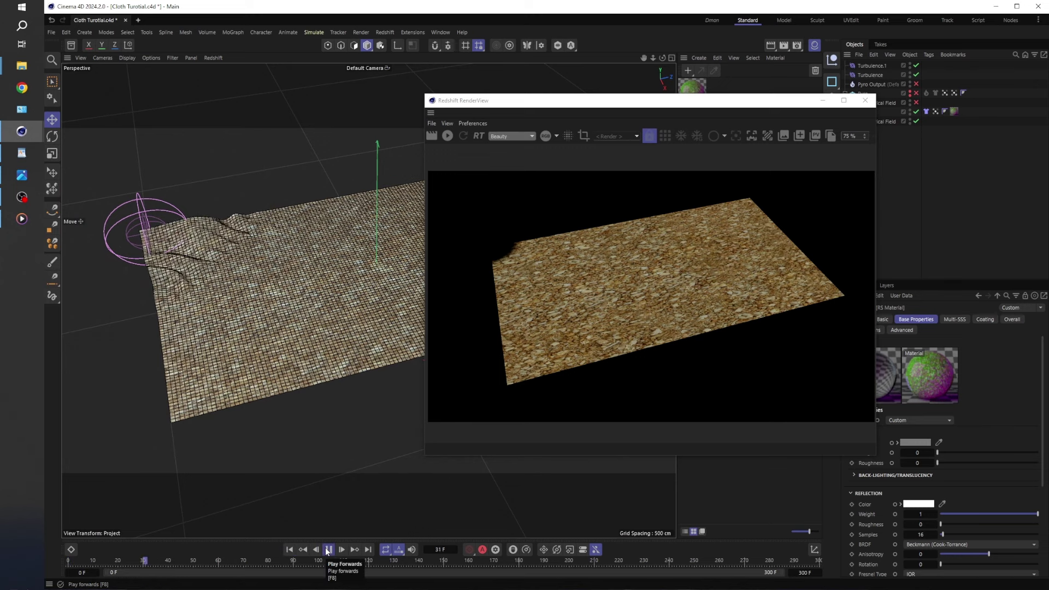
key(F8)
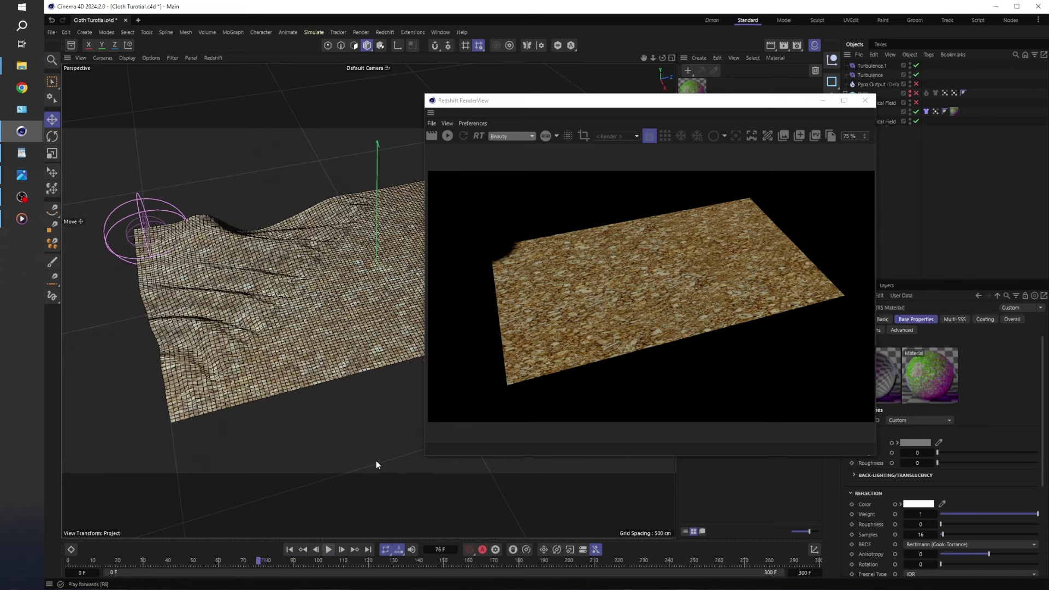
click(447, 136)
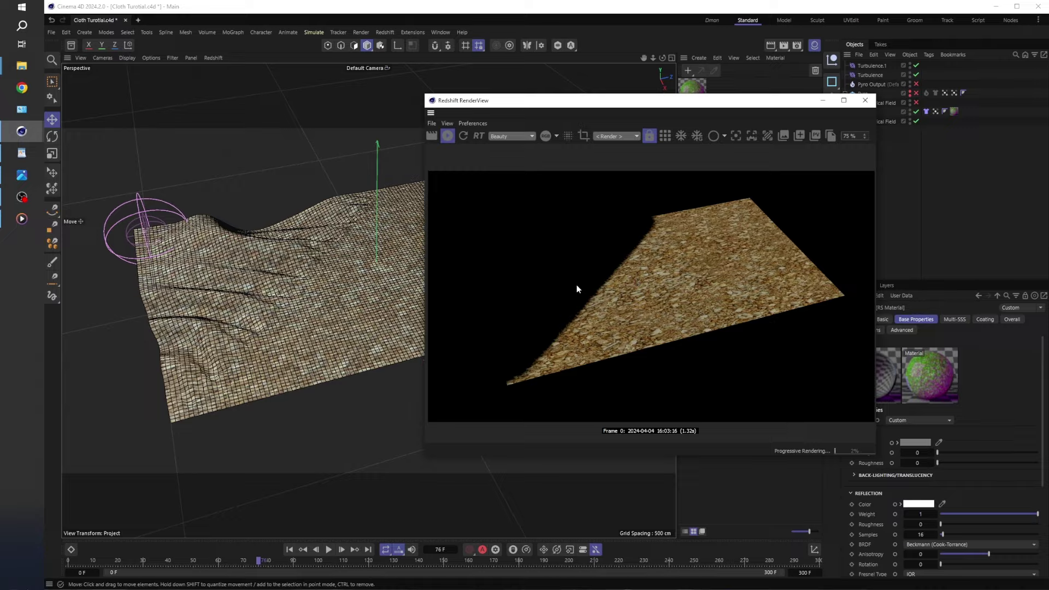
scroll(295, 301, up, 5)
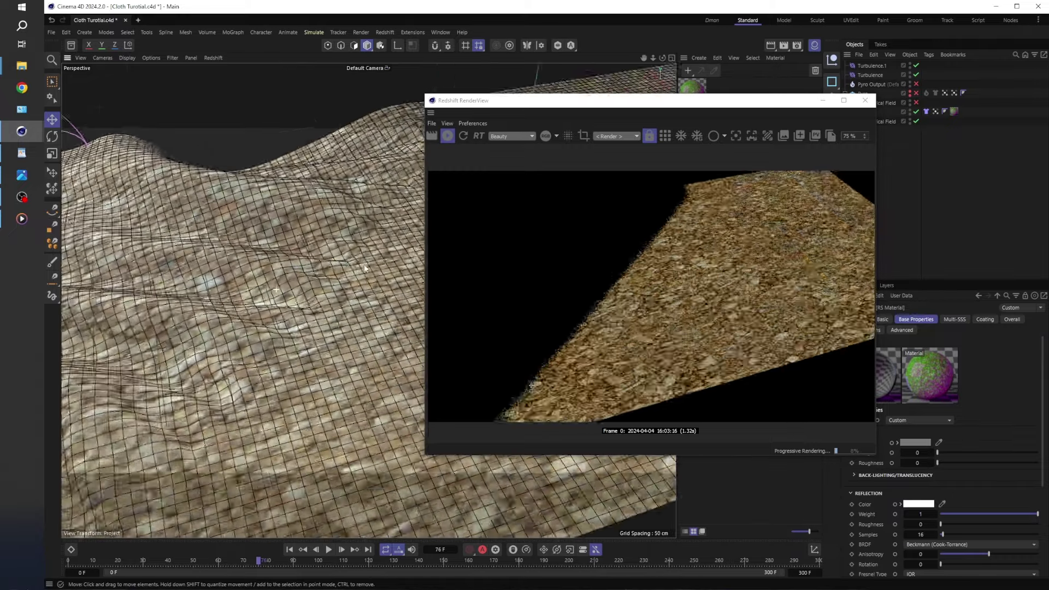
scroll(294, 304, down, 3)
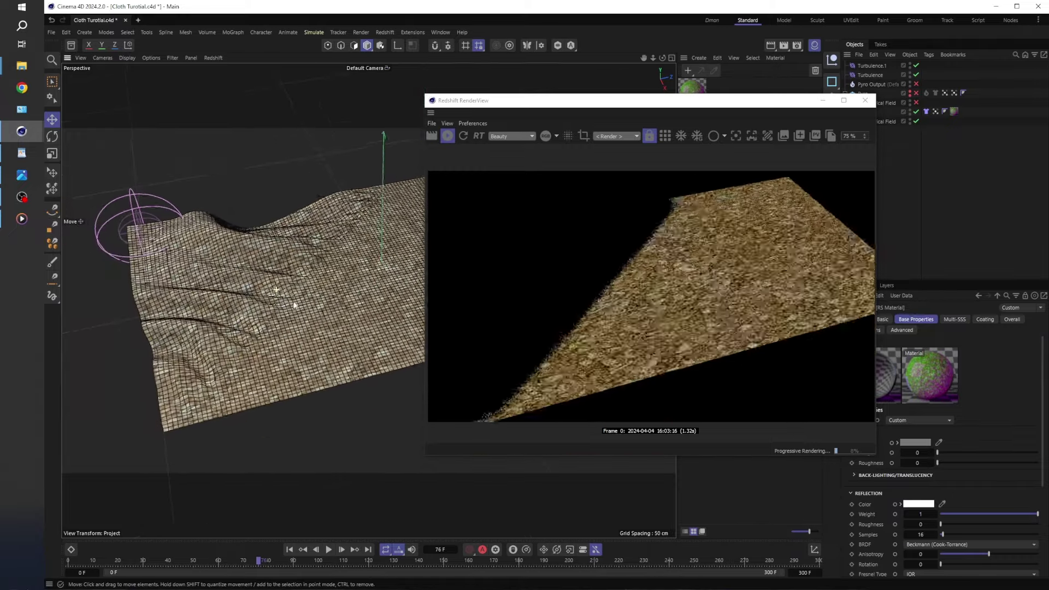
scroll(293, 304, down, 2)
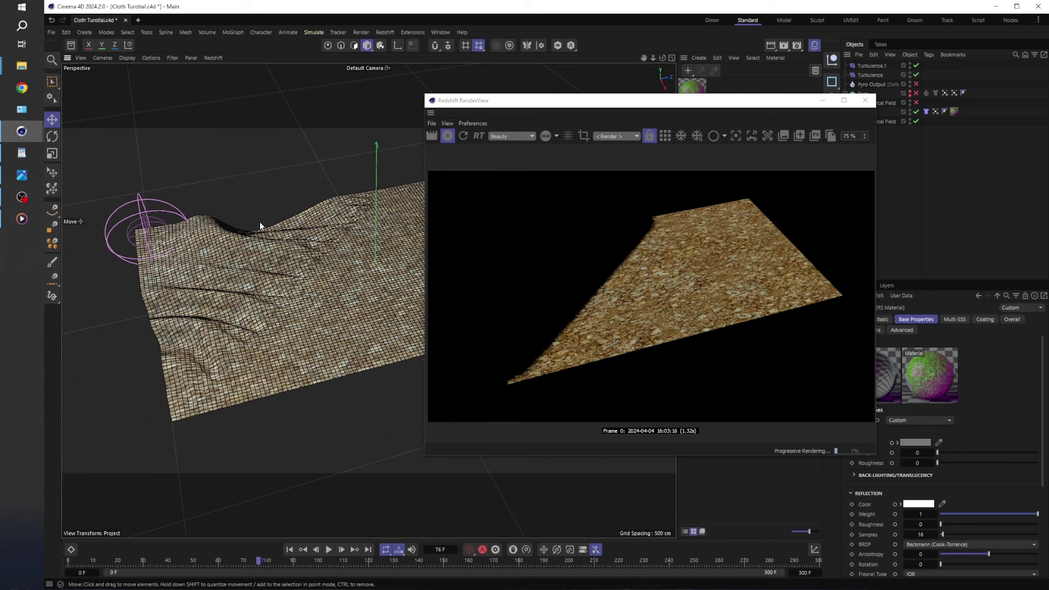
Move the RenderView clear of the object list and add a Redshift Dome Light to the scene.
drag(724, 105, 469, 121)
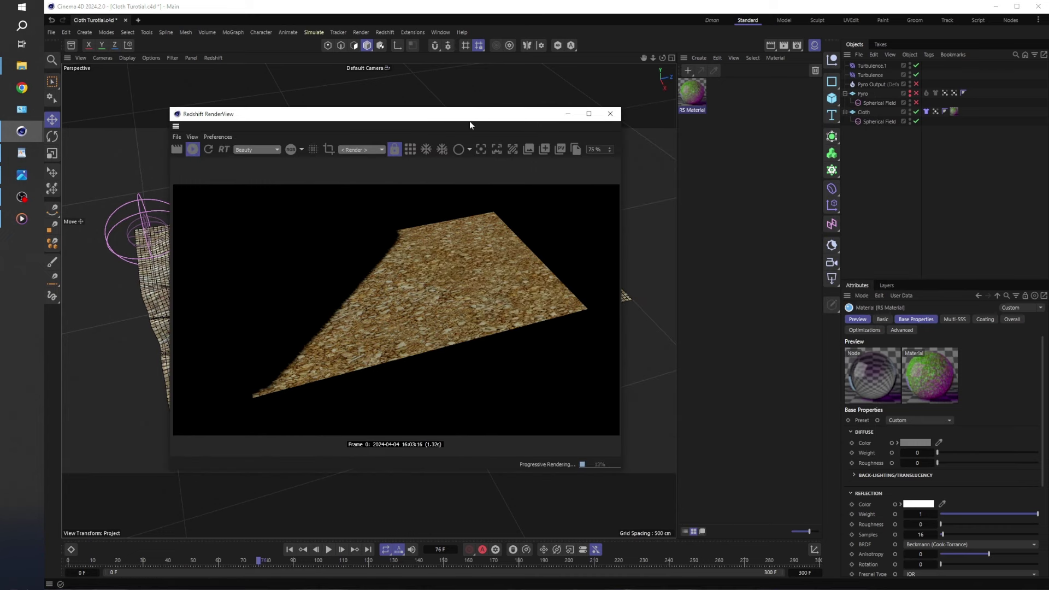
click(840, 252)
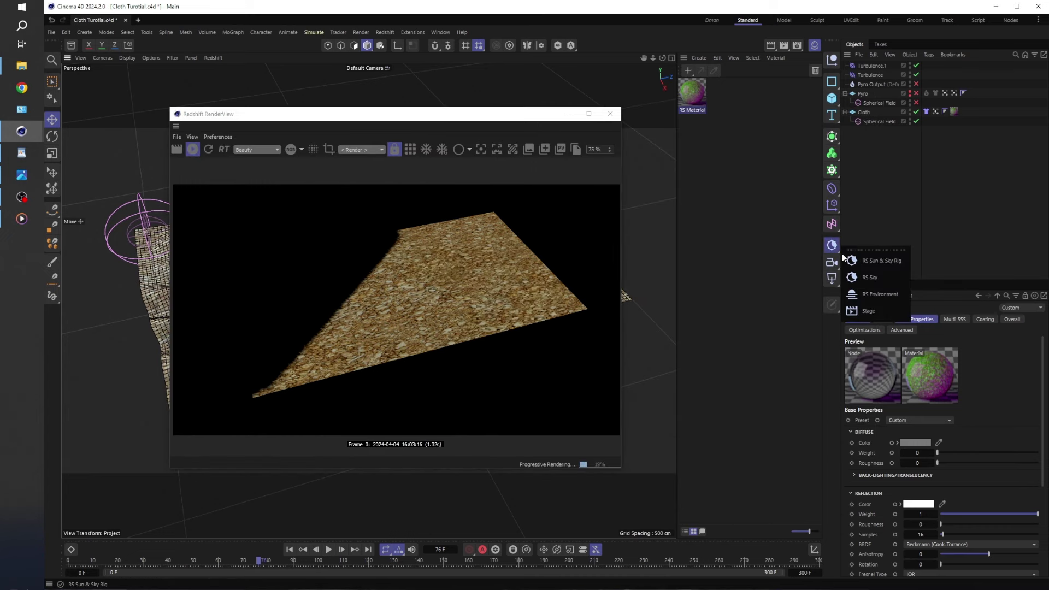
click(840, 246)
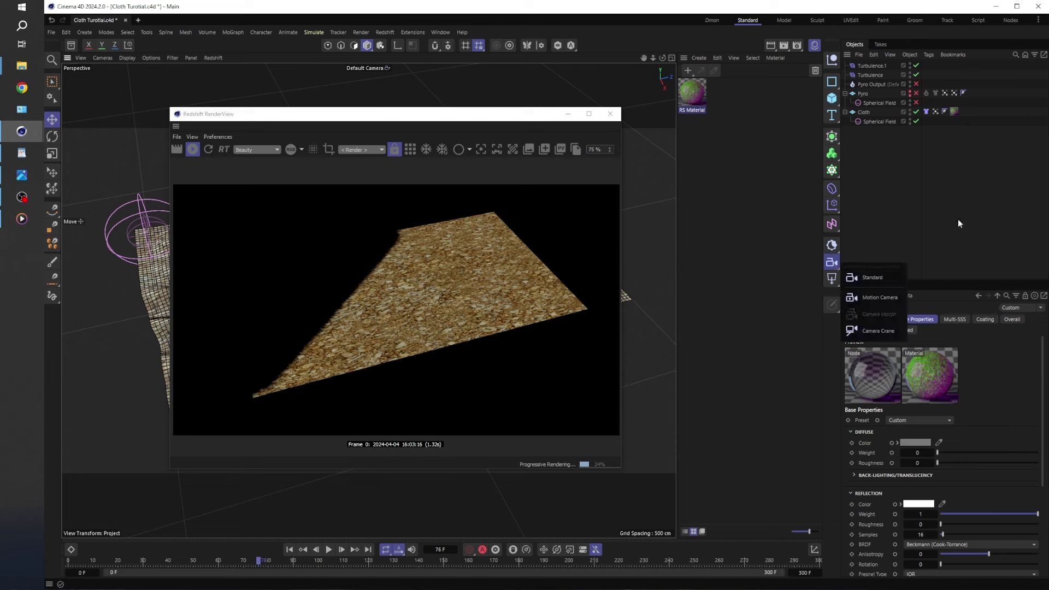
click(831, 276)
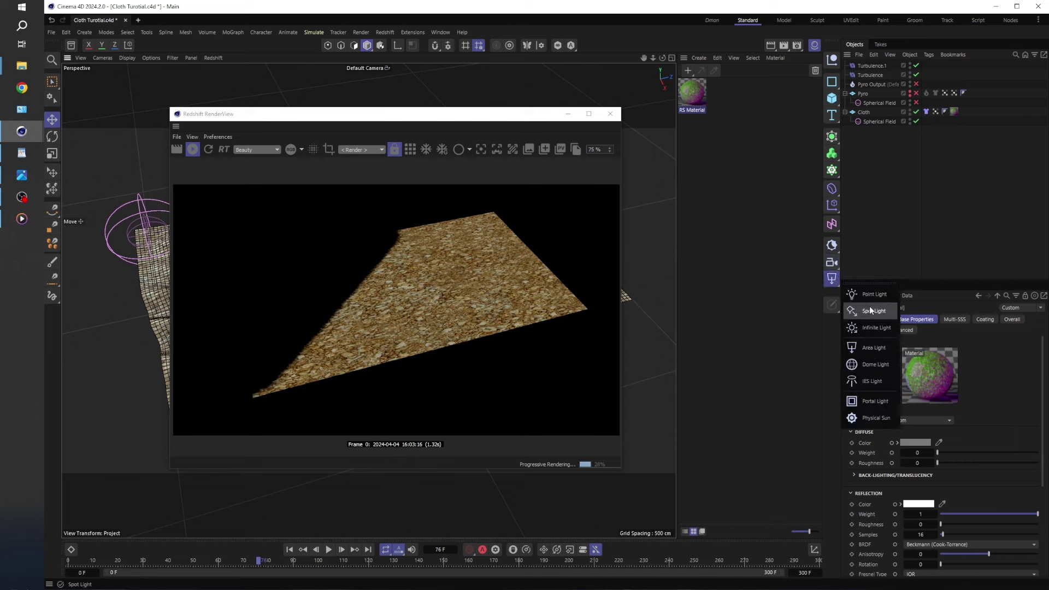
click(874, 364)
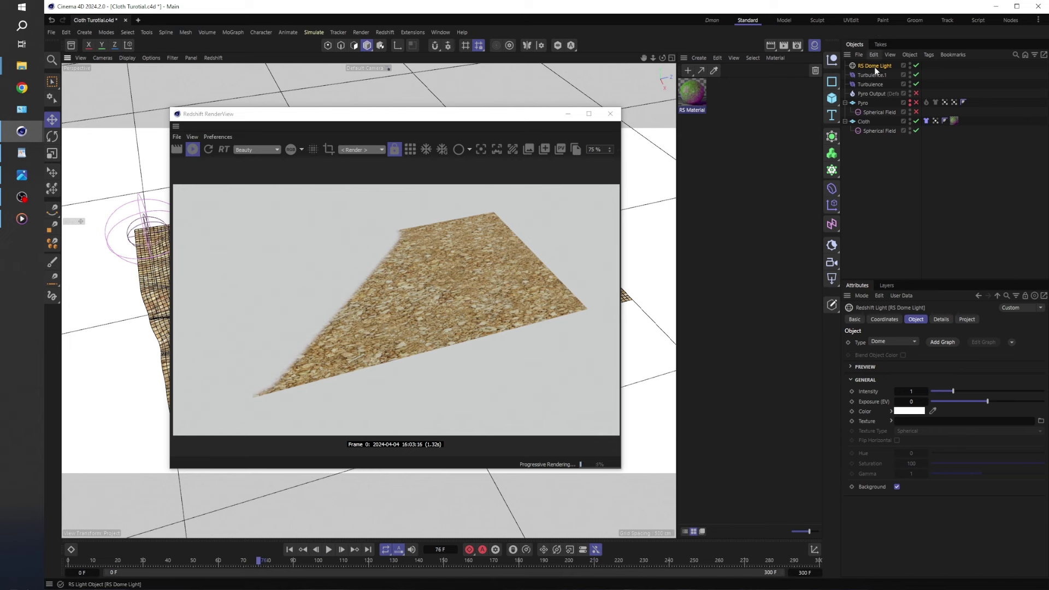
Turn off the dome light's Background option, then stop the interactive render and close the RenderView.
click(897, 486)
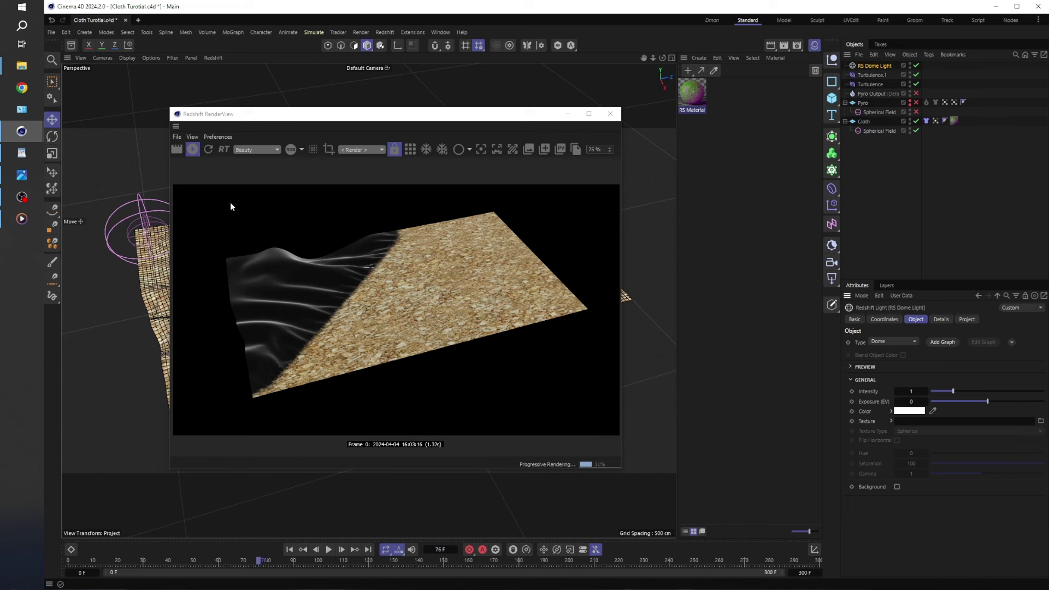
click(192, 149)
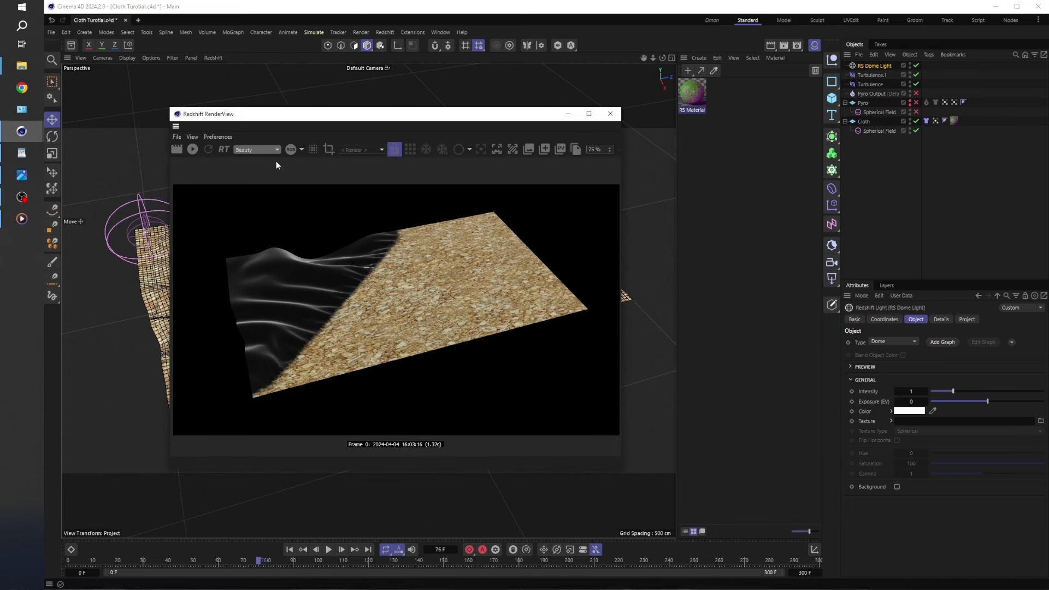
click(610, 114)
click(734, 212)
click(896, 187)
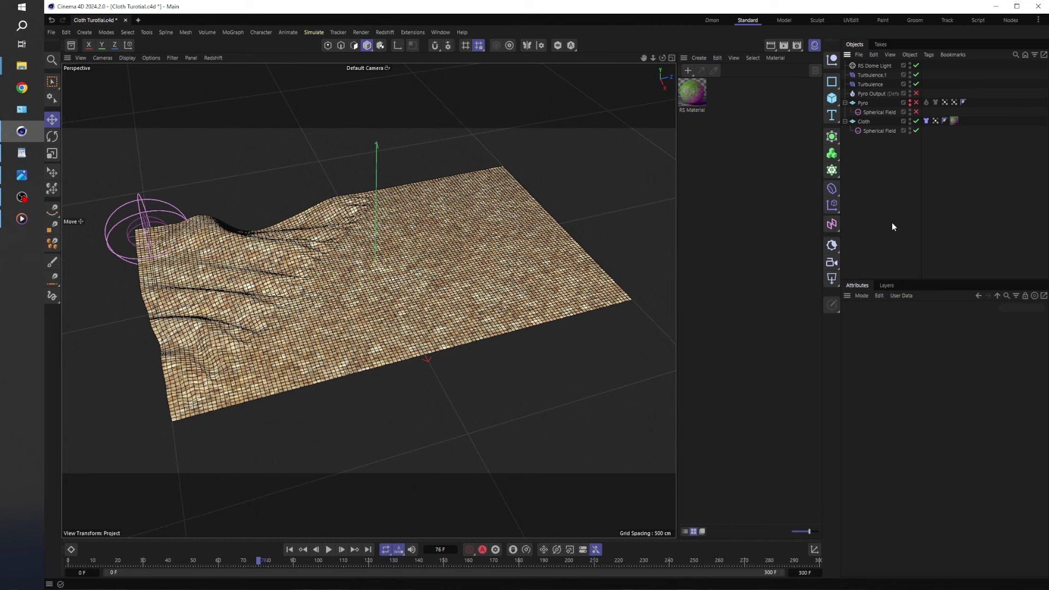
Re-enable the Pyro Output, the Pyro plane and its Spherical Field, along with the plane's Pyro Emitter and Cloth tags.
click(916, 112)
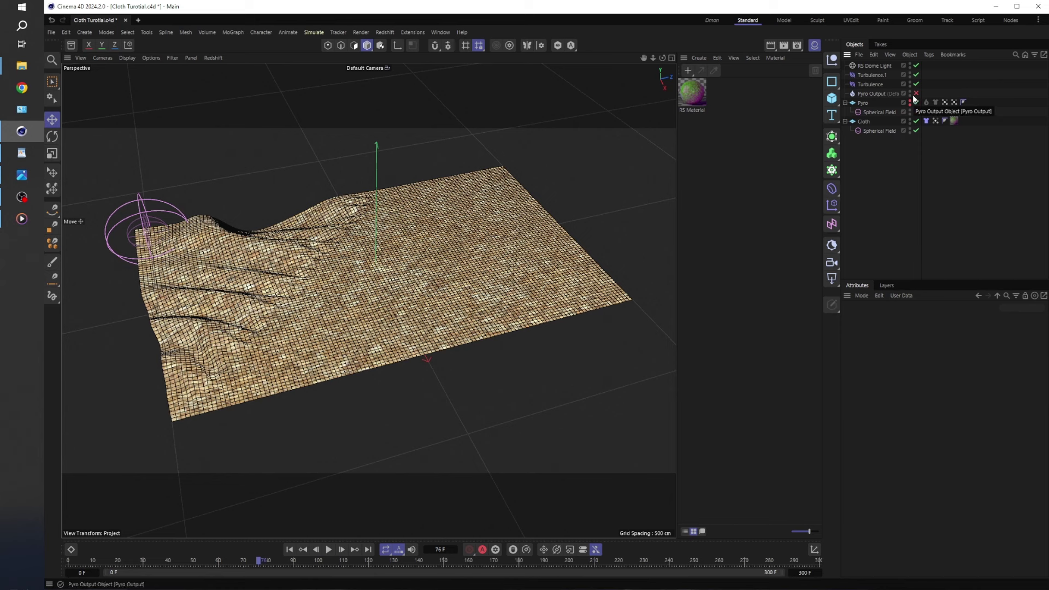
click(916, 93)
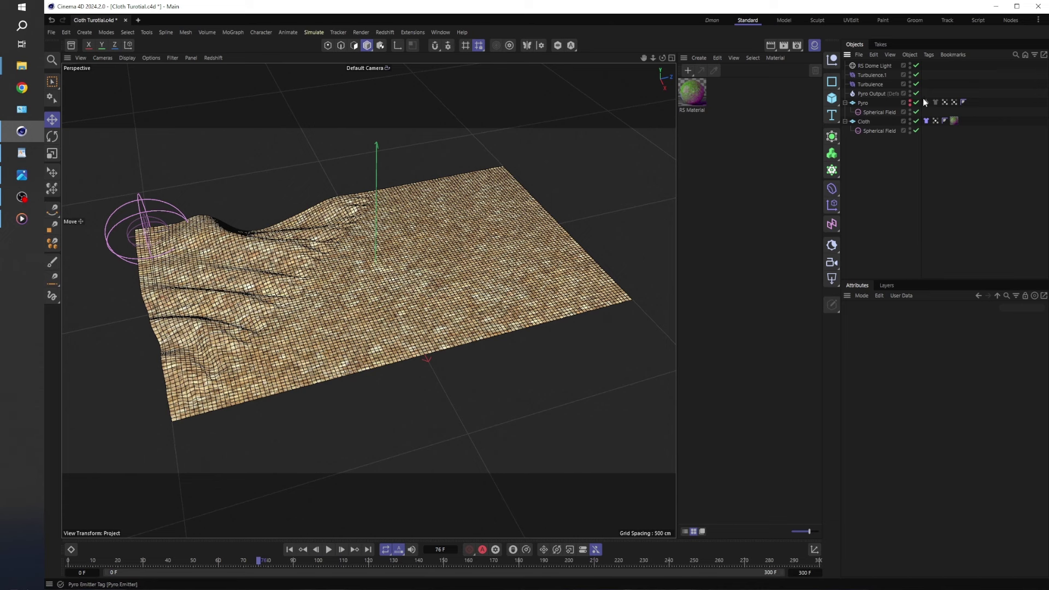
click(925, 103)
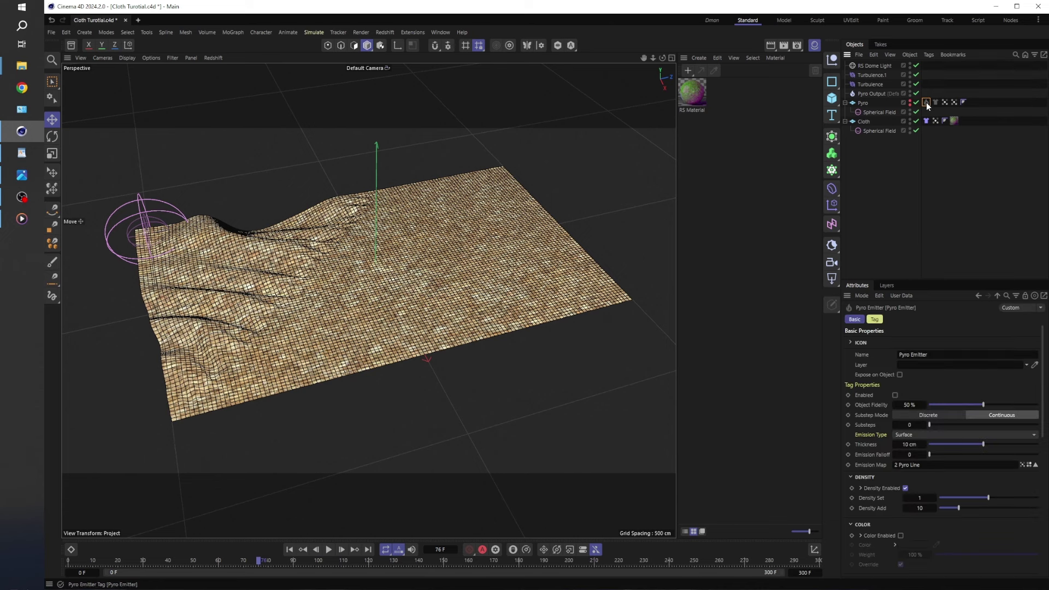
click(894, 395)
click(933, 101)
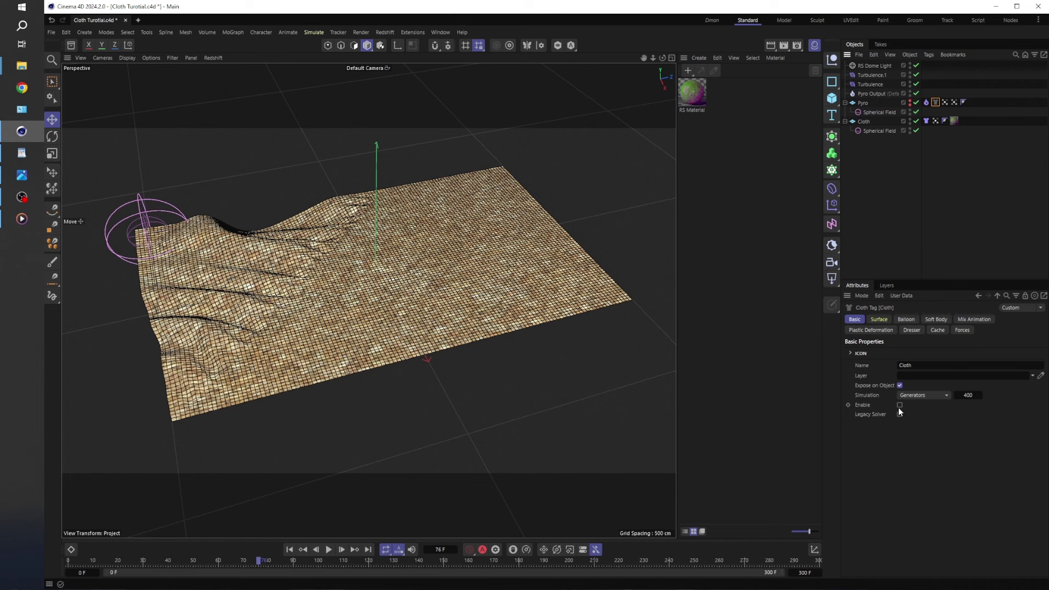
click(893, 184)
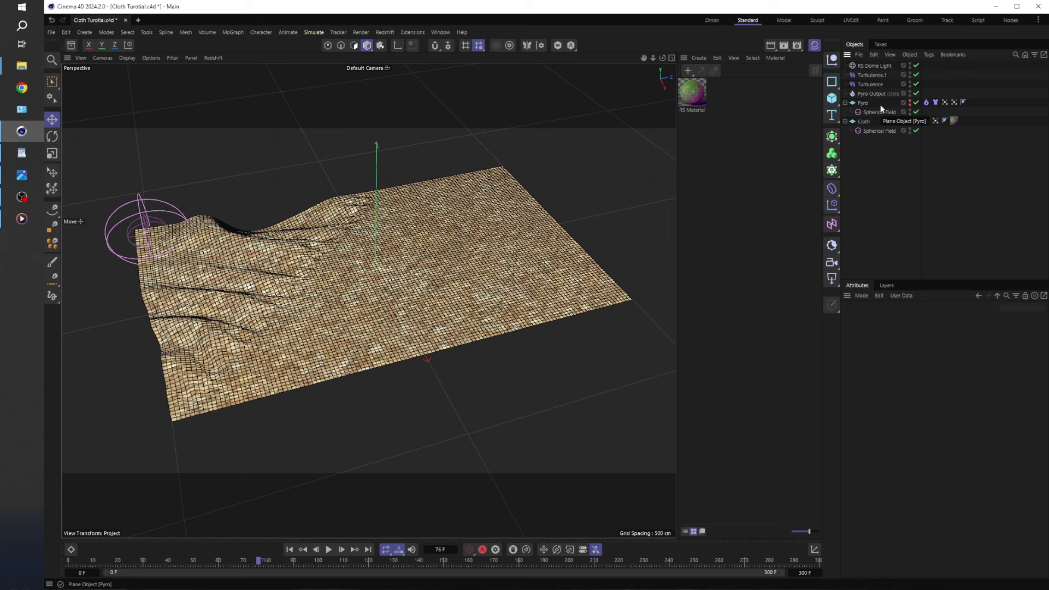
Return to frame 0, create a Redshift Pyro Volume material and assign it to the Pyro Output object.
click(289, 549)
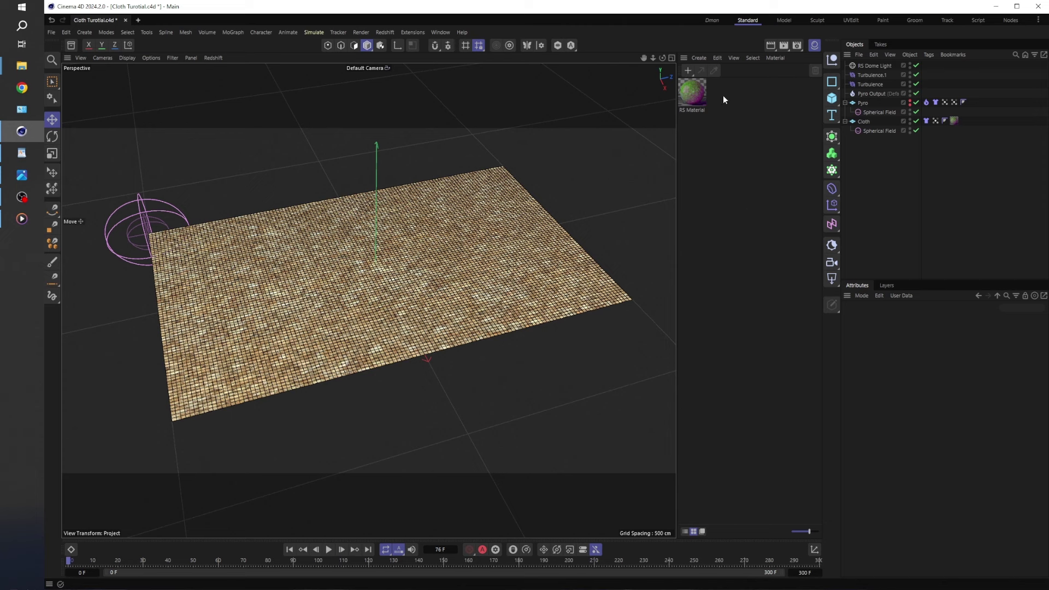
click(698, 58)
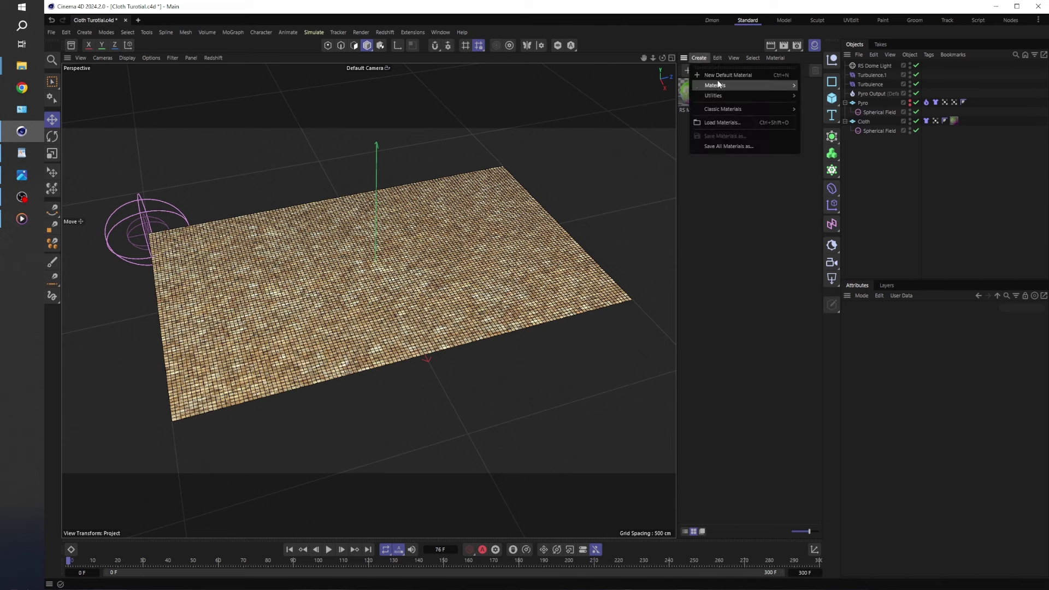
mouse_move(718, 85)
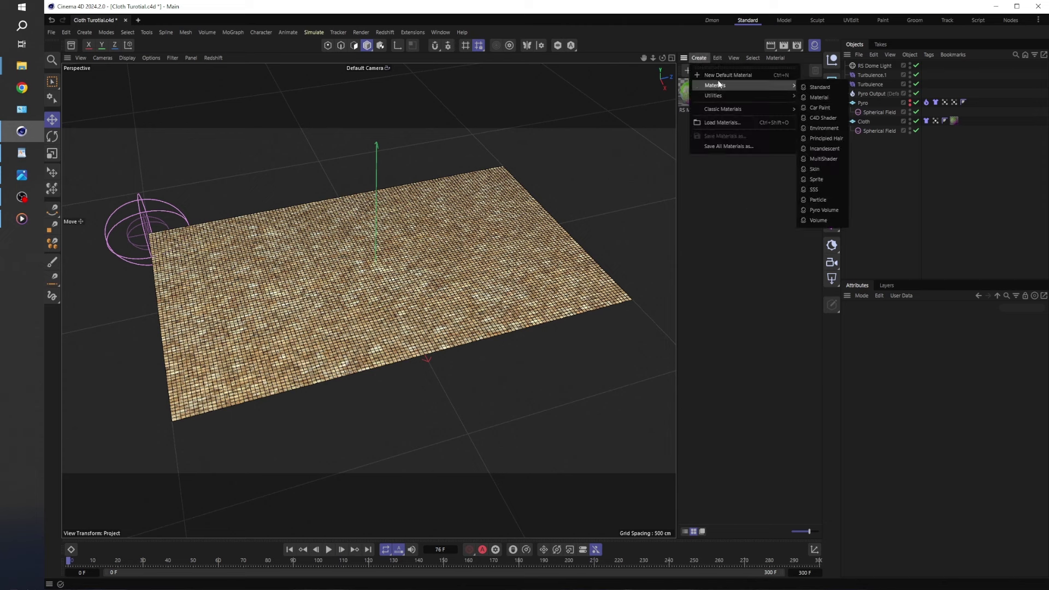
click(829, 210)
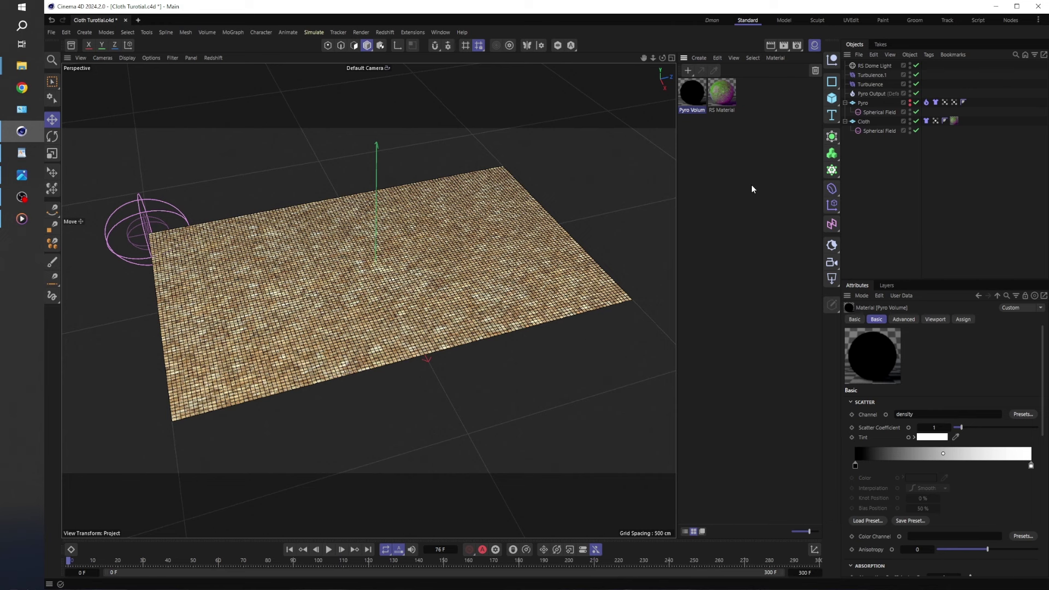
drag(690, 92, 882, 95)
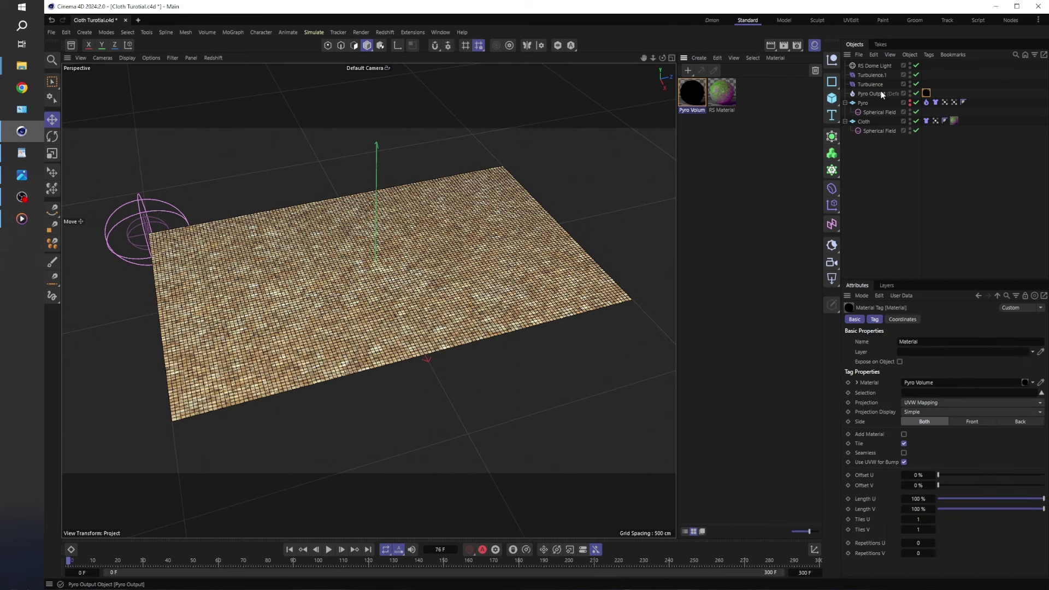
Play the simulation to frame 39 and start the interactive render in the Redshift RenderView to inspect the fire up close.
click(330, 549)
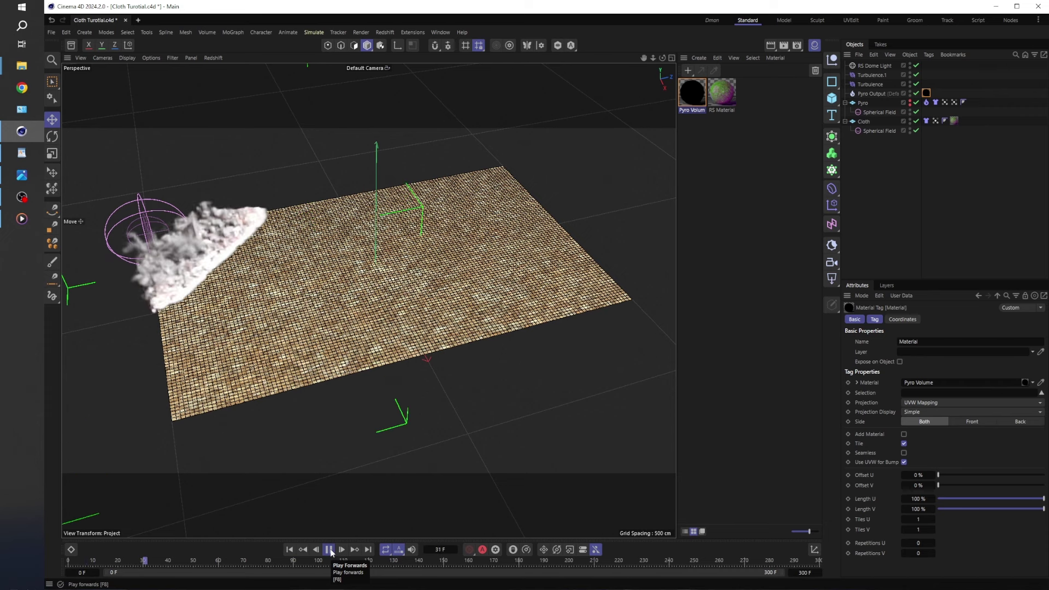
click(329, 551)
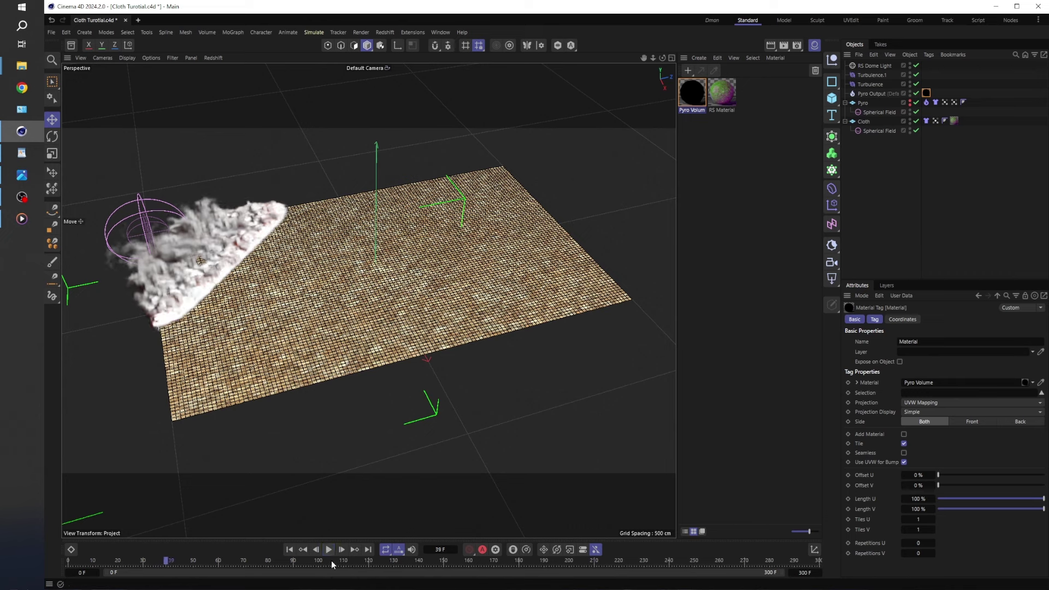
click(383, 33)
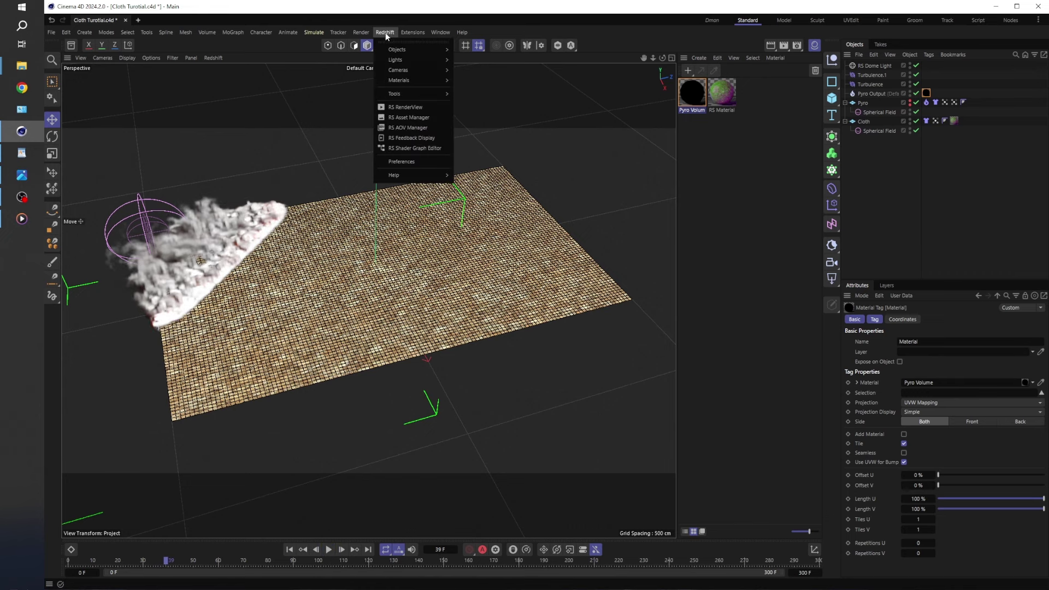
click(395, 108)
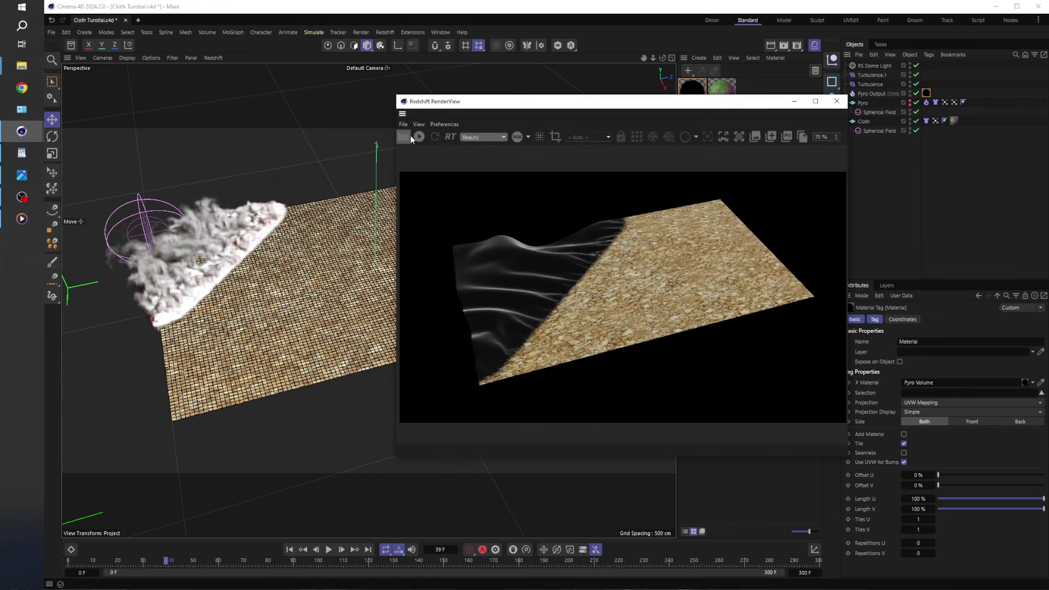
click(420, 137)
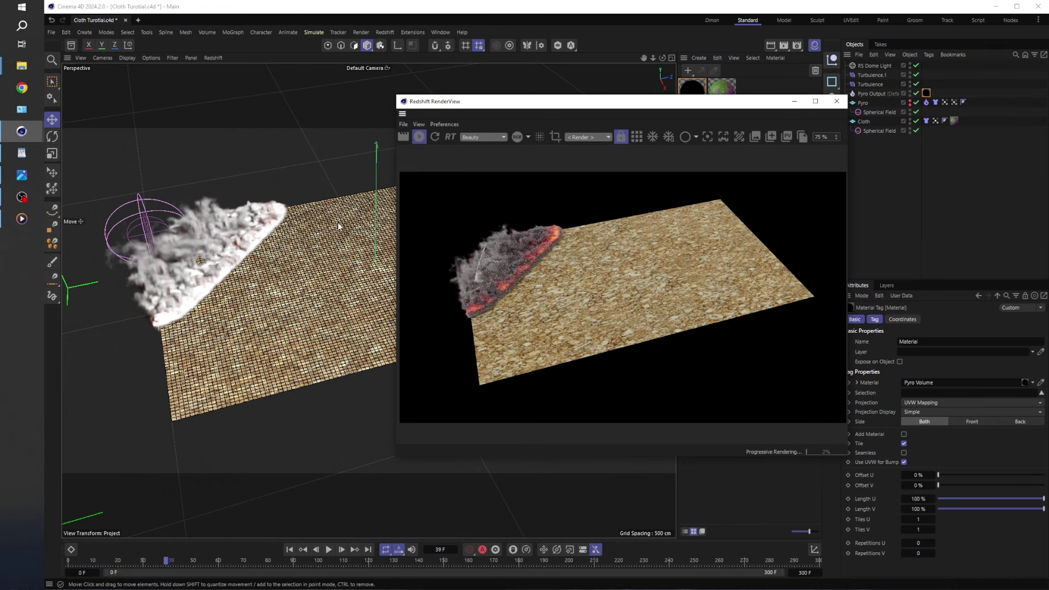
scroll(199, 267, up, 8)
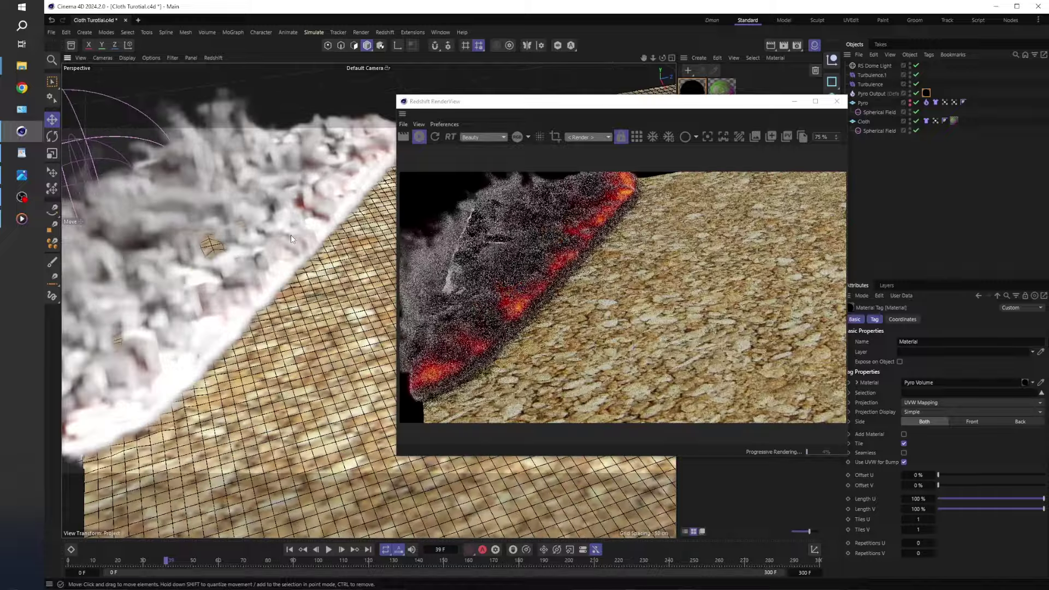
alt+drag(274, 251, 412, 212)
mouse_move(252, 271)
alt+mouse_down()
mouse_move(274, 279)
mouse_move(246, 281)
alt+mouse_up()
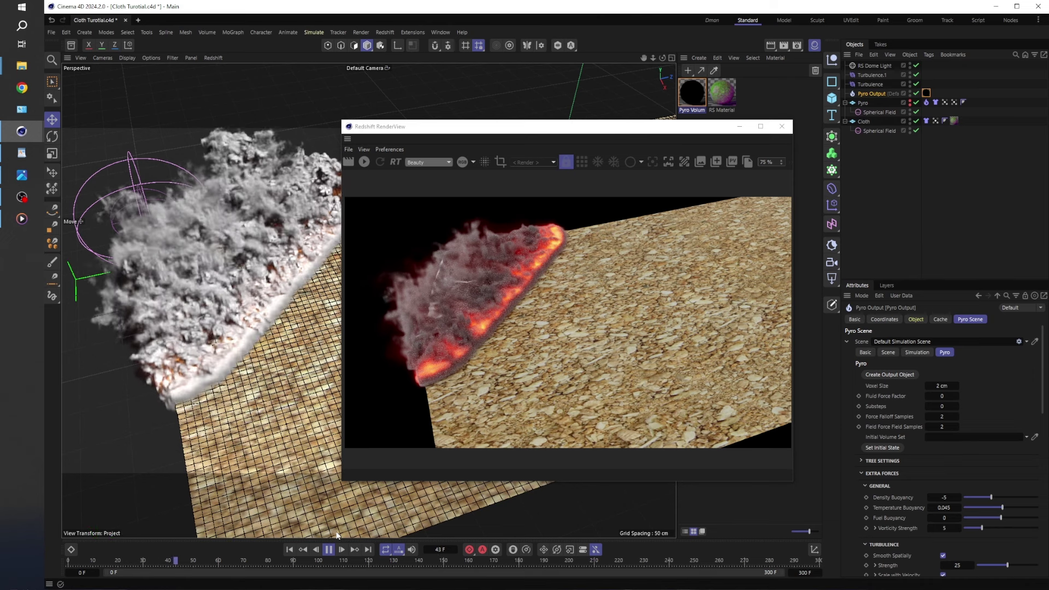
Stop playback at frame 49 and restart the interactive render to examine the flames and smoke from several angles.
click(328, 549)
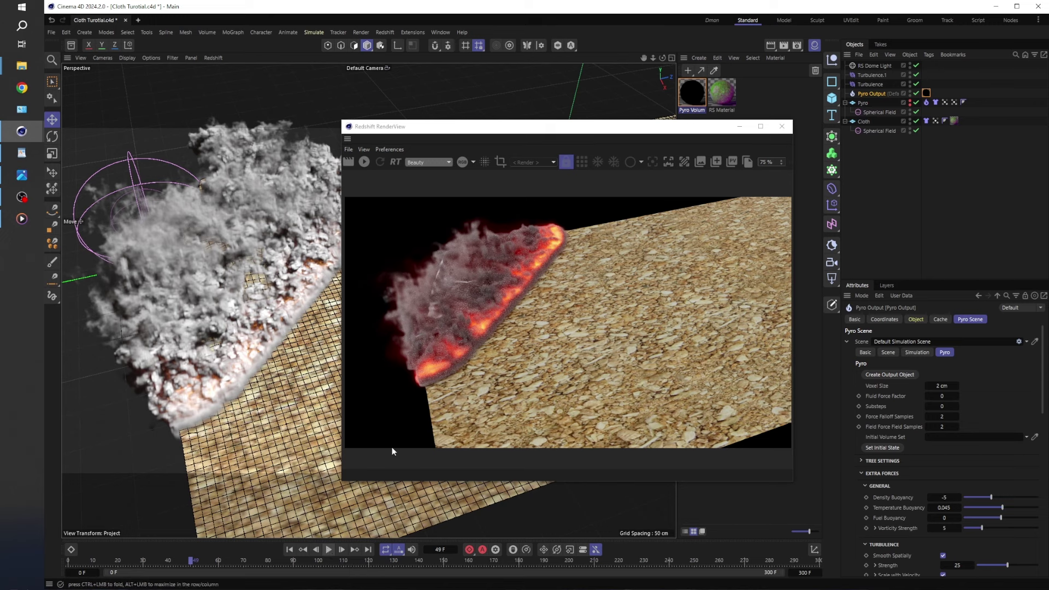
click(364, 162)
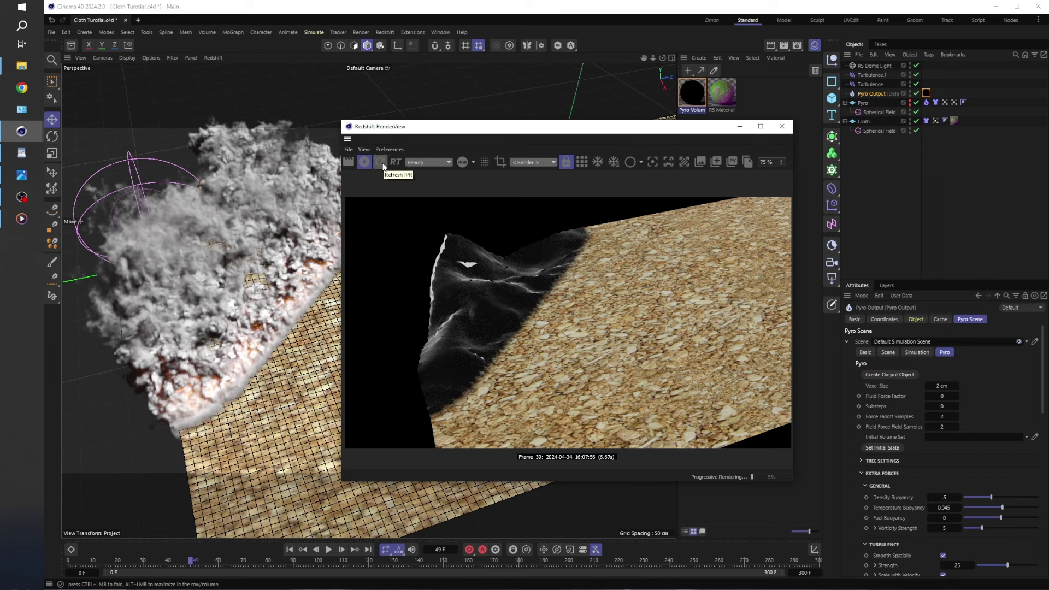
alt+drag(251, 245, 250, 296)
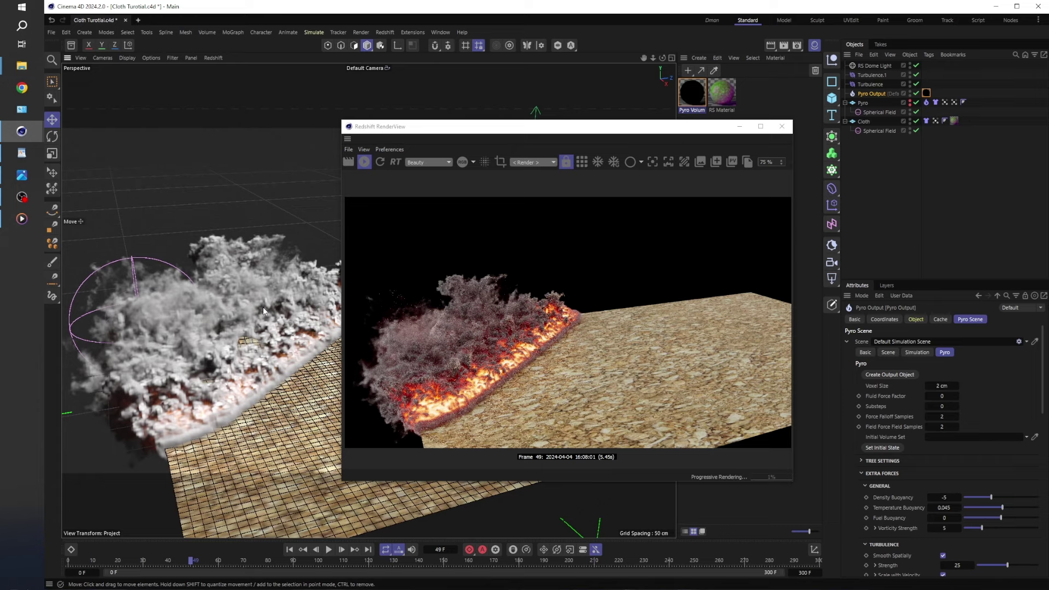
alt+drag(312, 353, 252, 370)
alt+right_drag(252, 371, 361, 341)
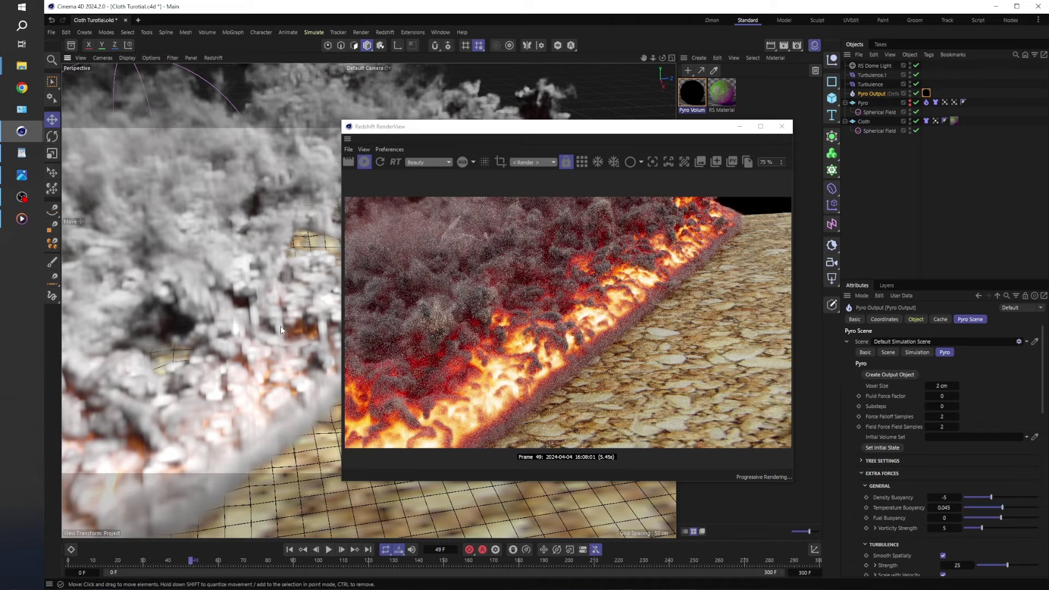
scroll(245, 345, down, 5)
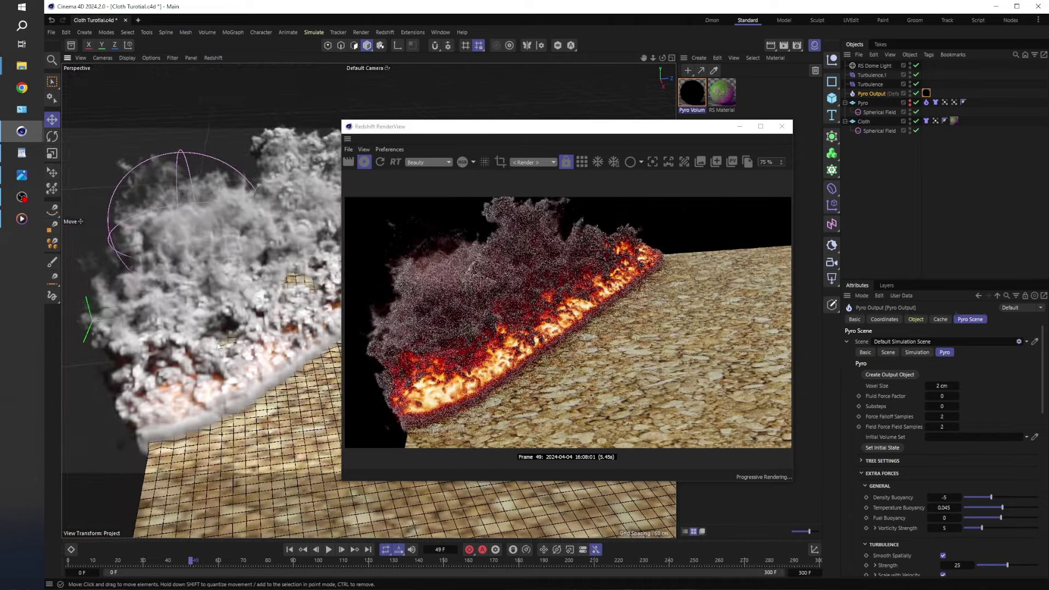
alt+drag(241, 341, 328, 327)
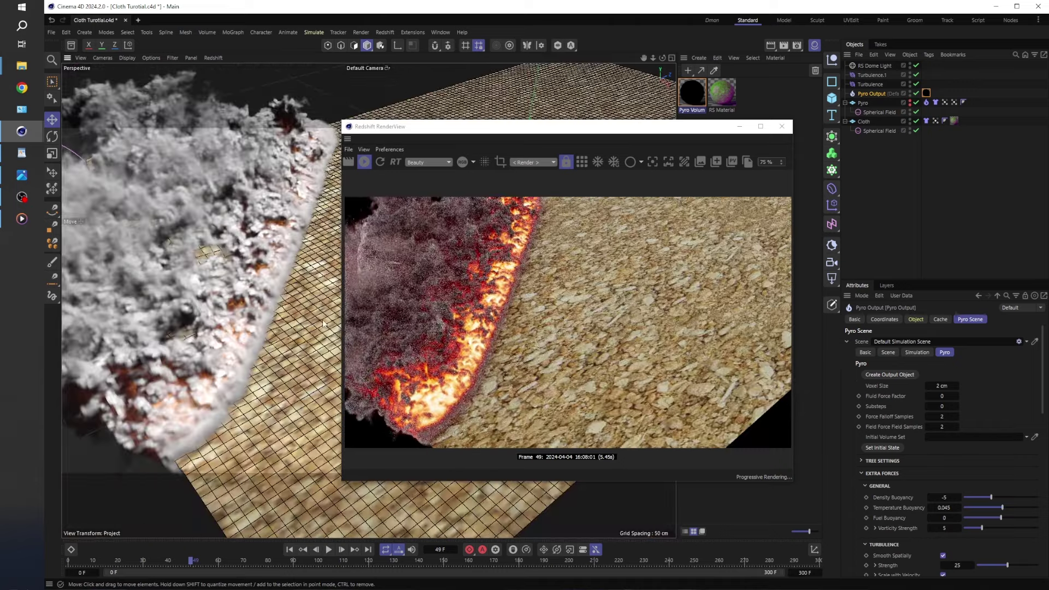
Move the RenderView aside, open the RS Material's node graph and select the beach sand Texture node.
drag(667, 127, 516, 97)
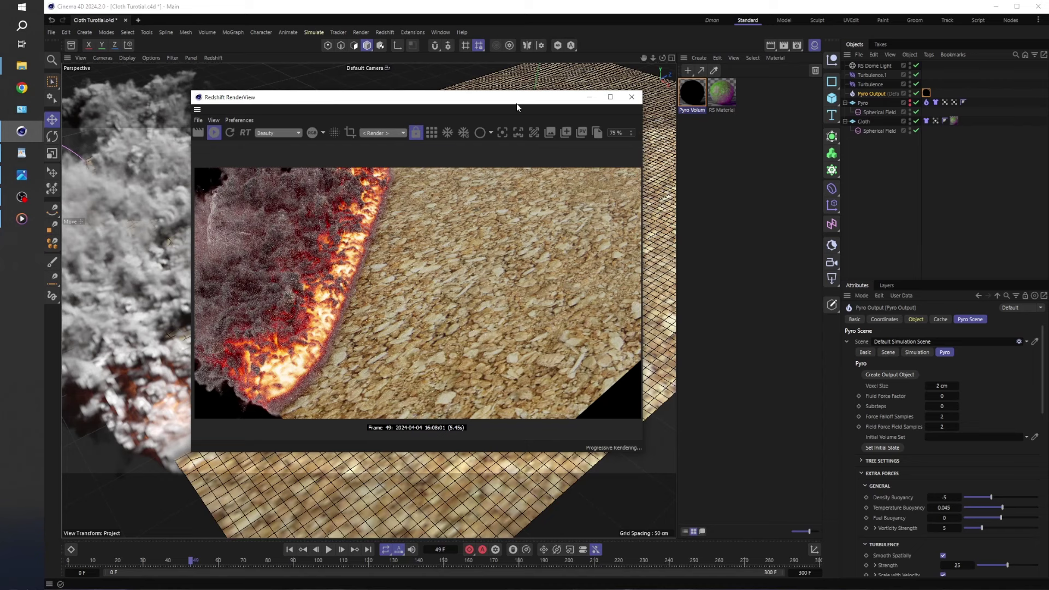
click(722, 94)
double_click(722, 95)
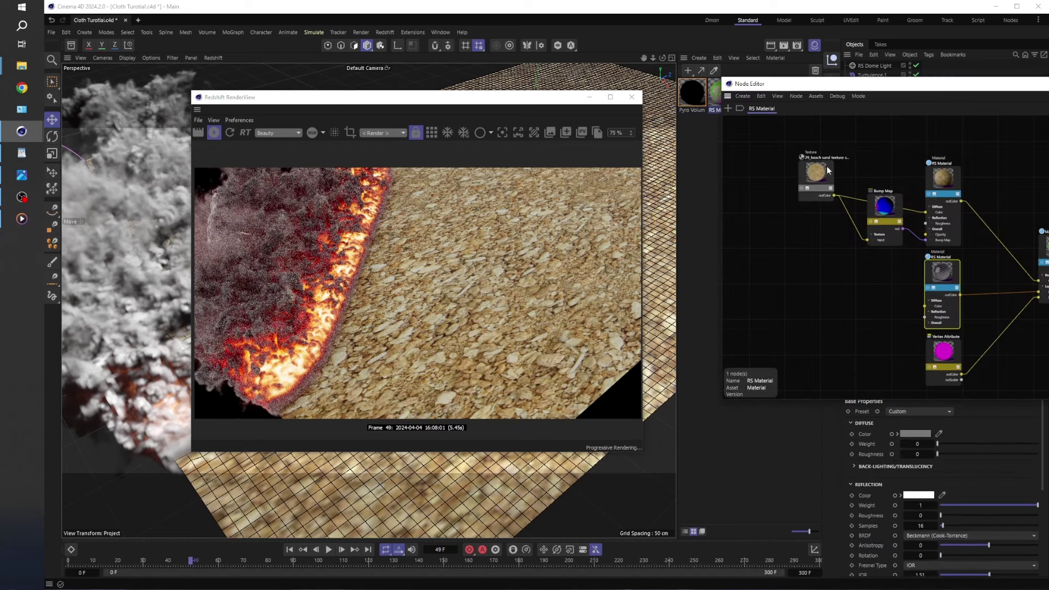
click(808, 178)
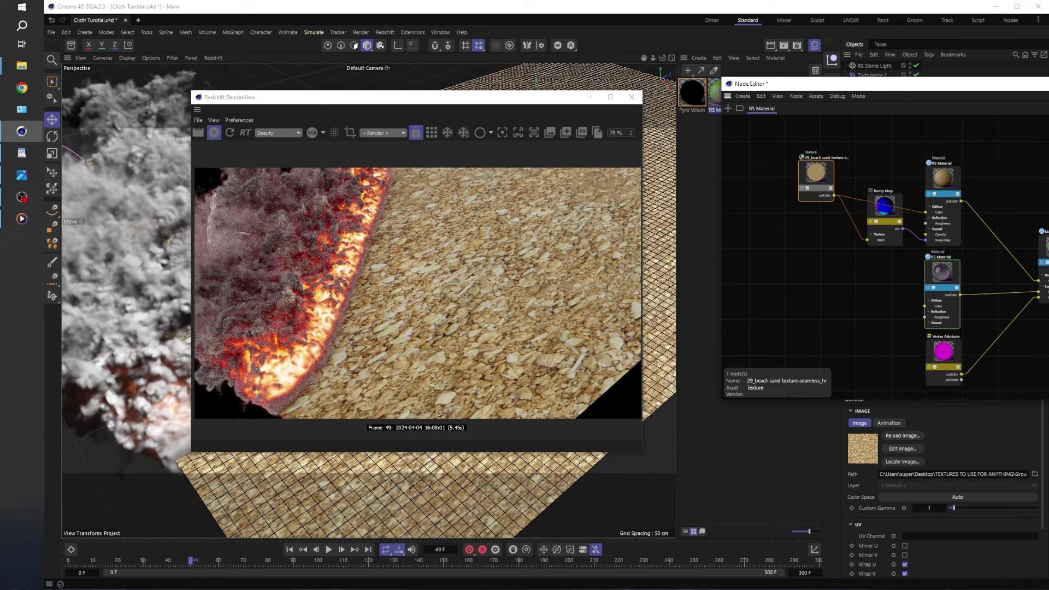
mouse_move(481, 505)
alt+mouse_down()
mouse_move(467, 508)
mouse_move(483, 490)
alt+mouse_up()
Set the Bump Map node's Height Scale to 0.5.
click(884, 206)
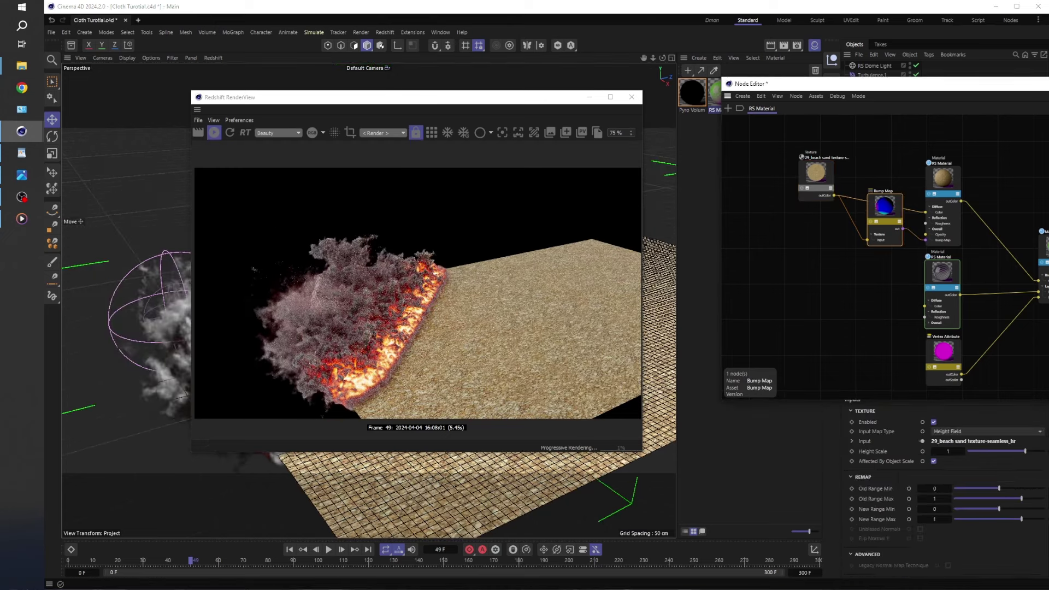
text(0.5)
key(Return)
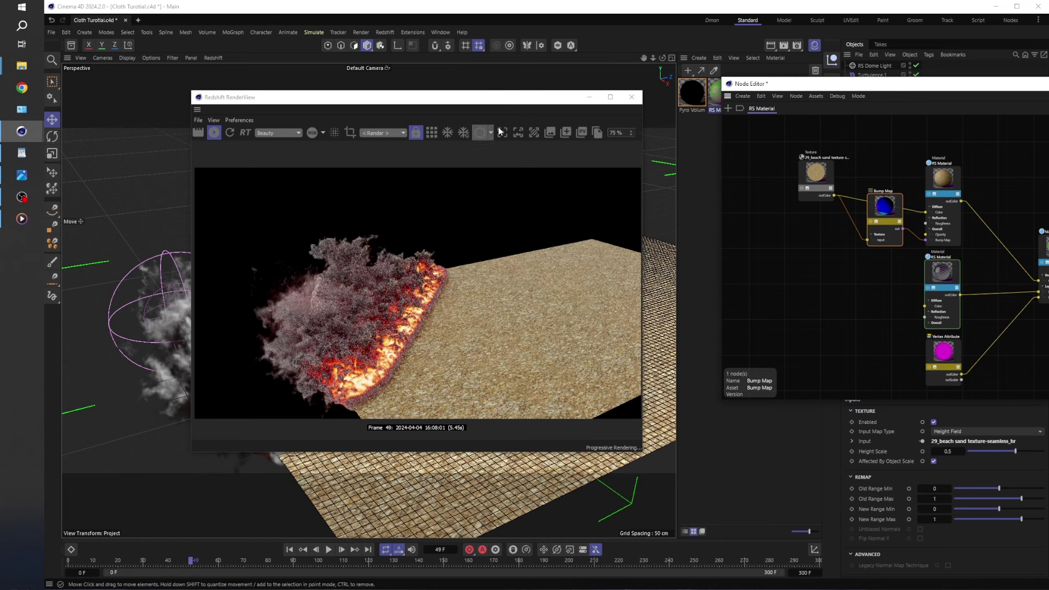
Try reflection roughness 0.25, 256 samples, GGX and Color + Edge Tint on the glass RS Material node and inspect the burnt area.
click(953, 278)
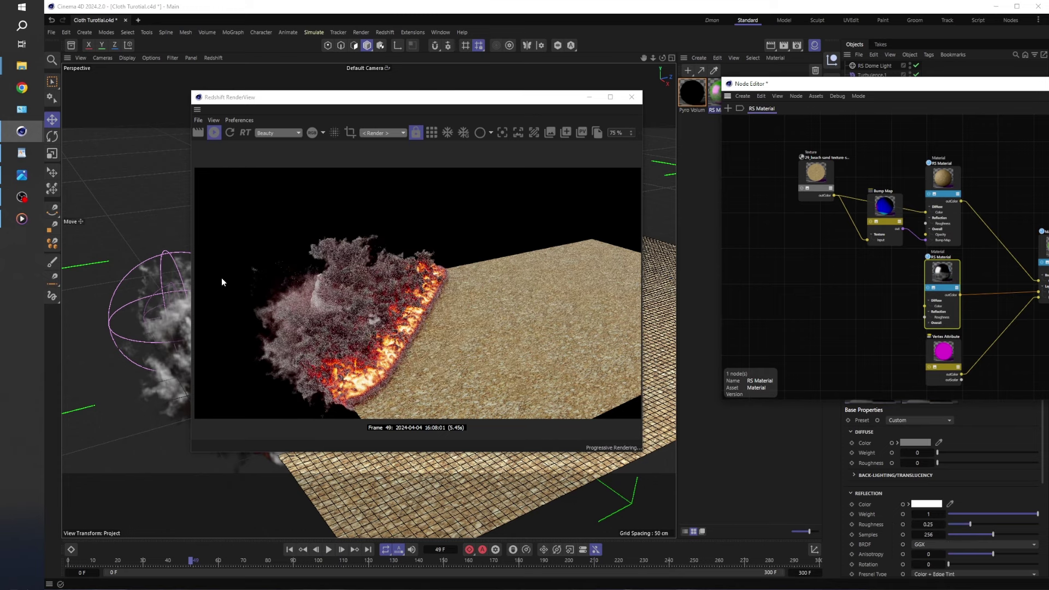
drag(430, 94, 568, 101)
alt+drag(219, 442, 292, 260)
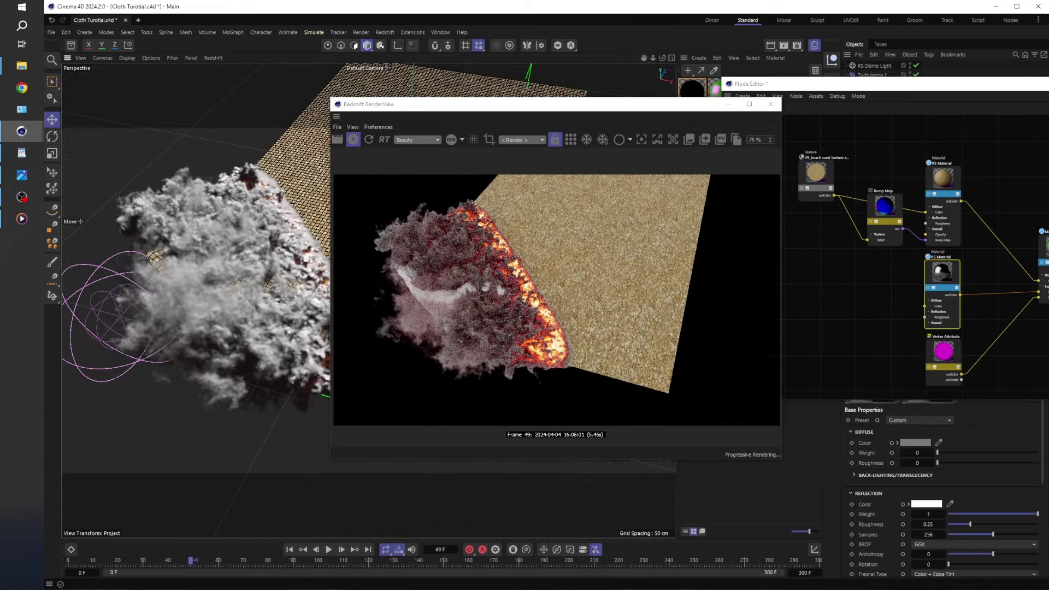
Undo the glass and color trials on the burnt-area RS Material, back to the purple diffuse color.
click(874, 84)
key(ctrl+z)
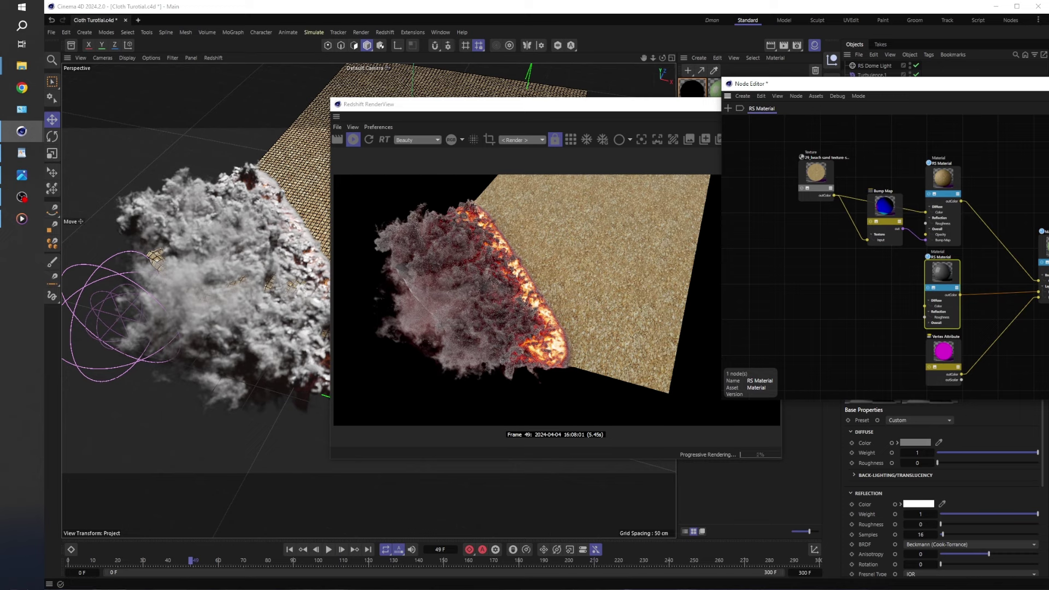
key(ctrl+z)
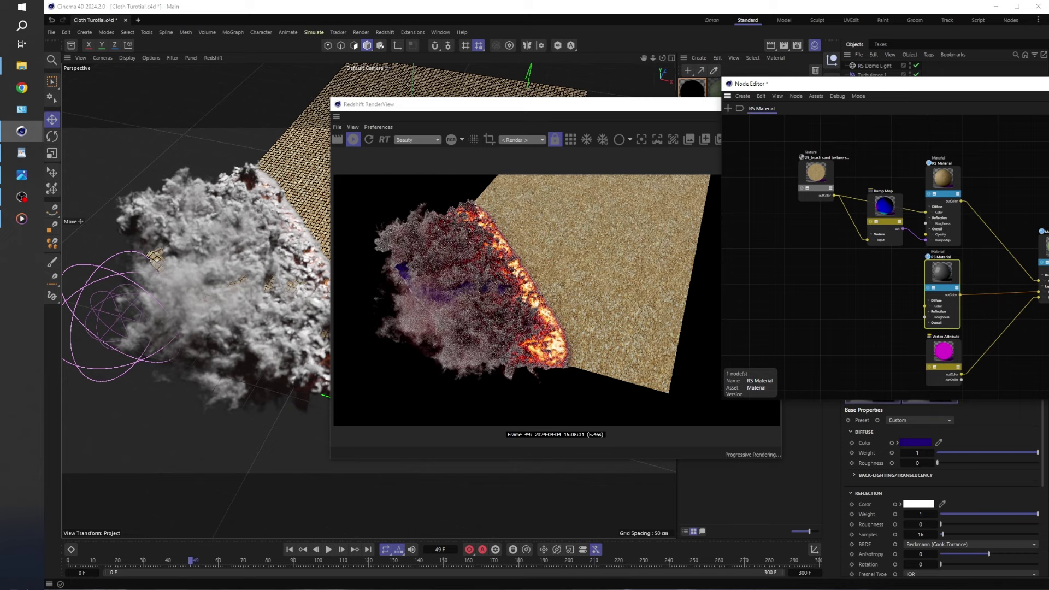
key(ctrl+z)
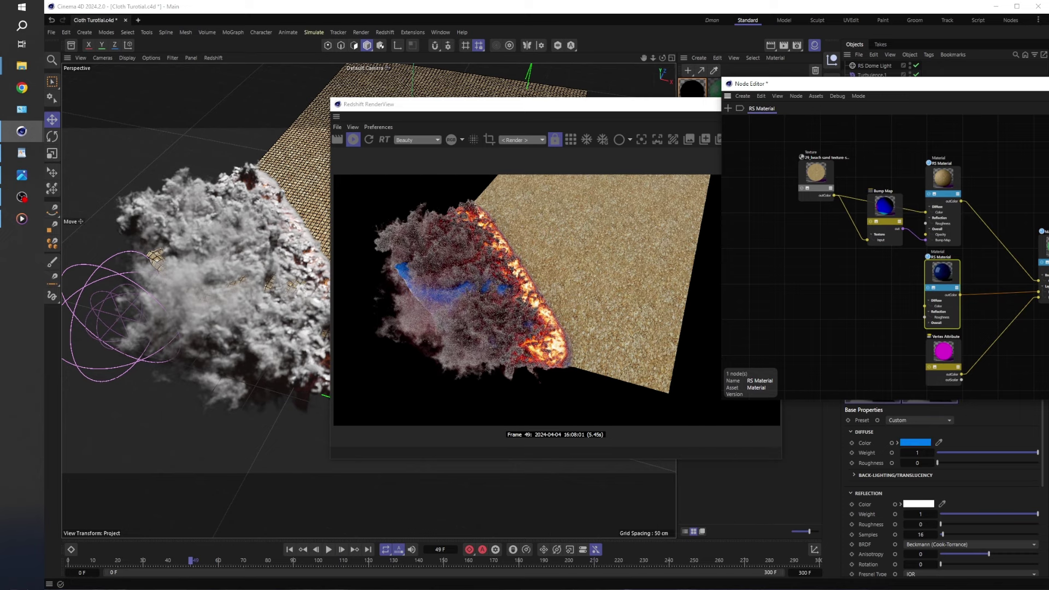
key(ctrl+z)
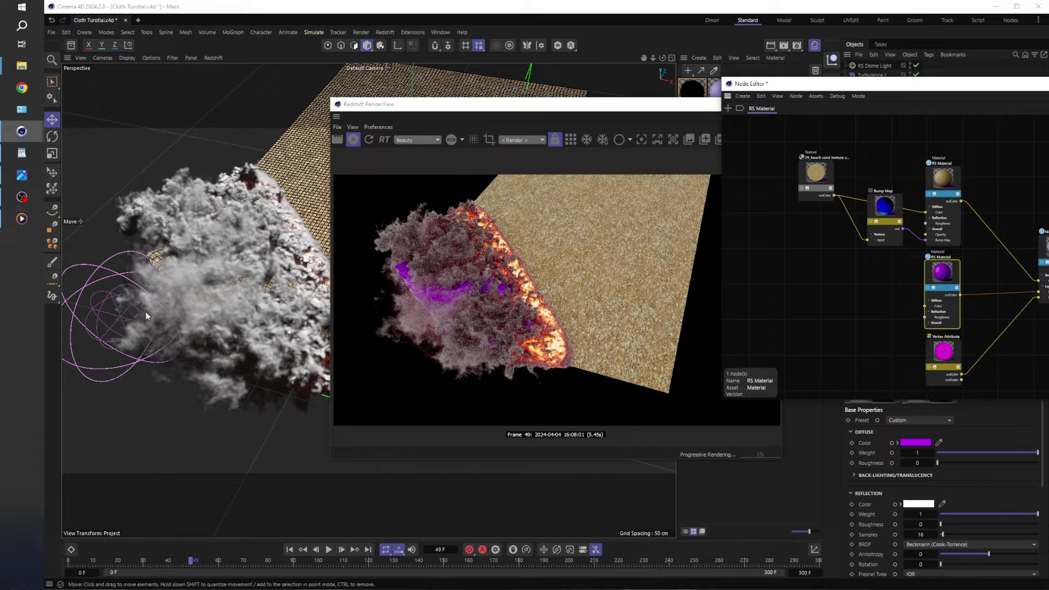
scroll(265, 271, up, 3)
scroll(205, 275, down, 4)
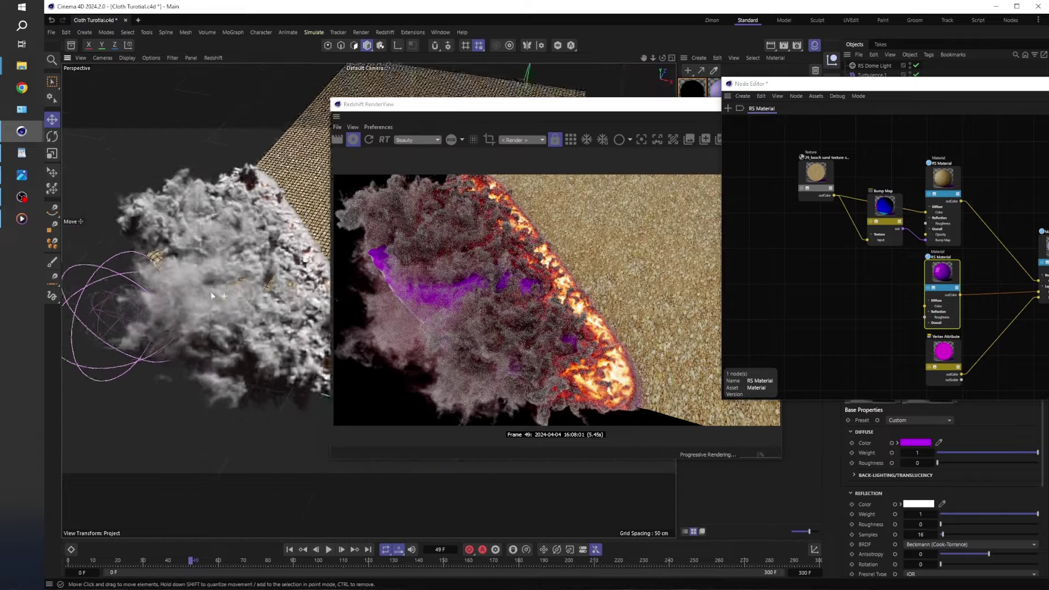
alt+drag(205, 275, 105, 290)
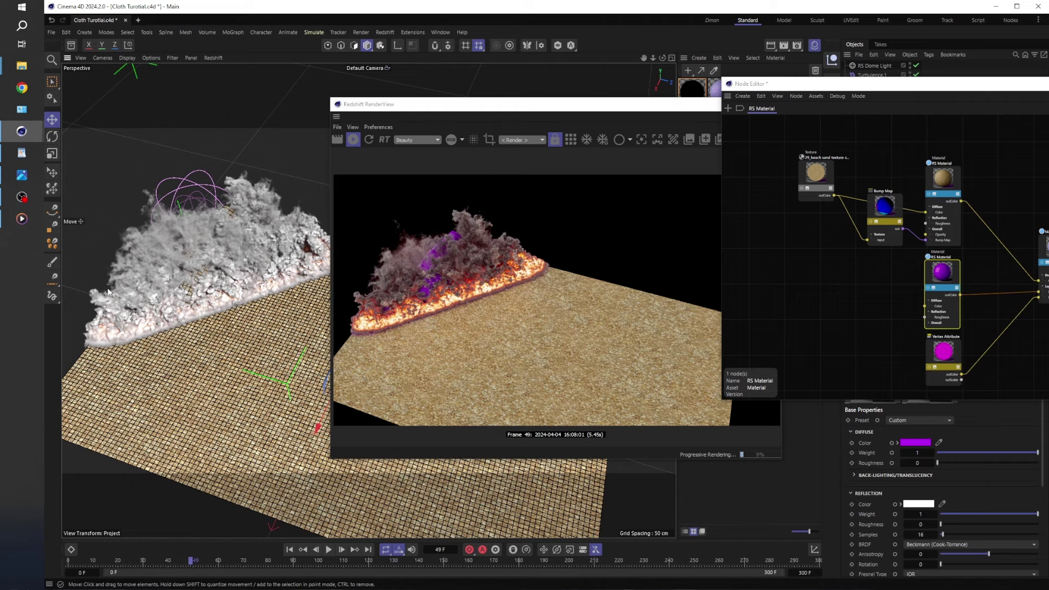
alt+drag(189, 361, 293, 304)
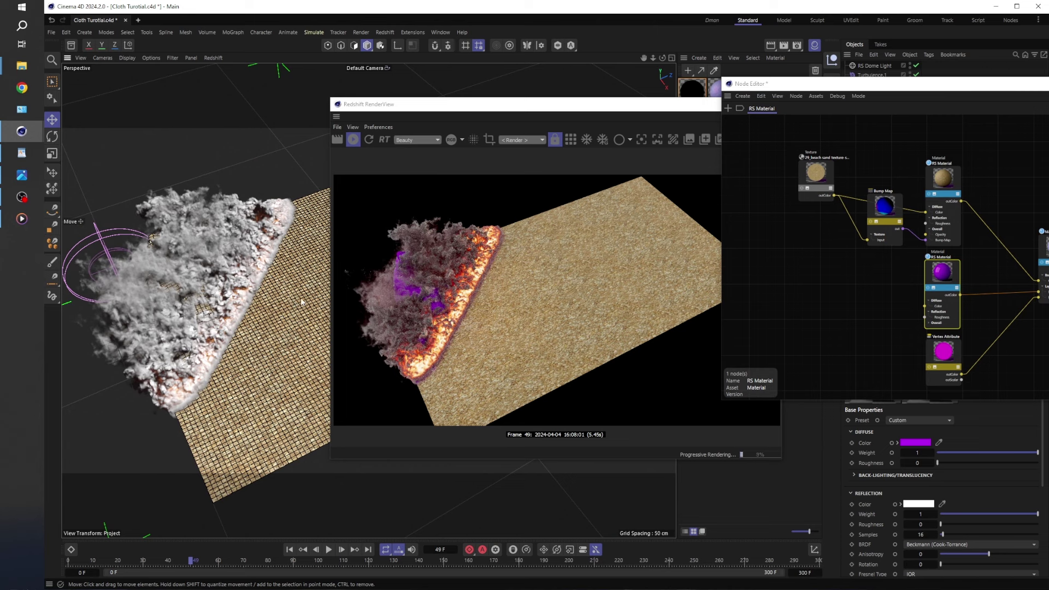
Switch to Media Player, scrub through the Cloth Burn Multi video to examine its material variations, and return to Cinema 4D.
click(22, 219)
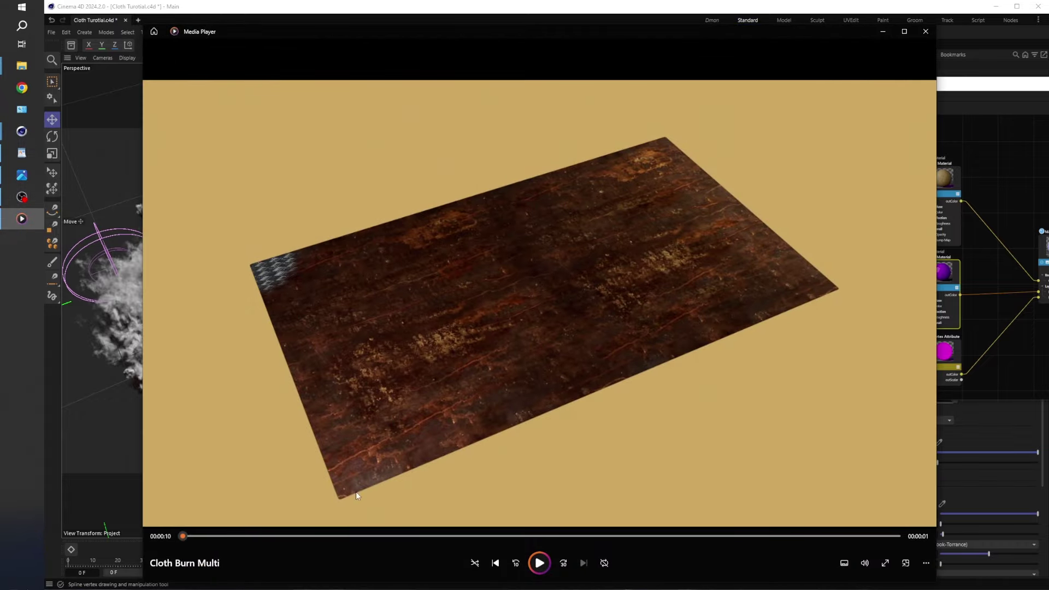
drag(190, 534, 412, 562)
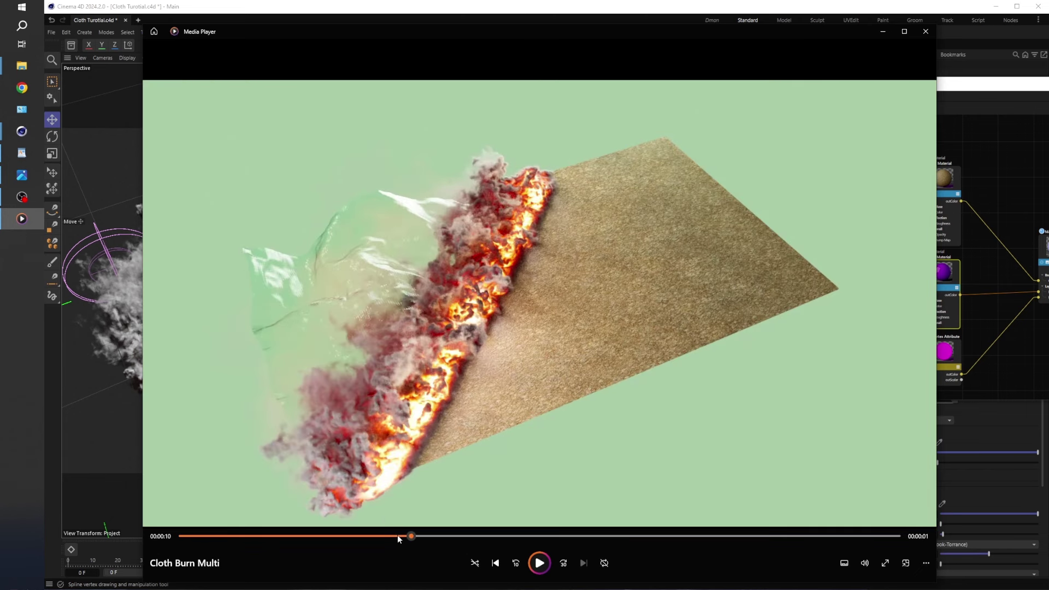
drag(413, 536, 581, 542)
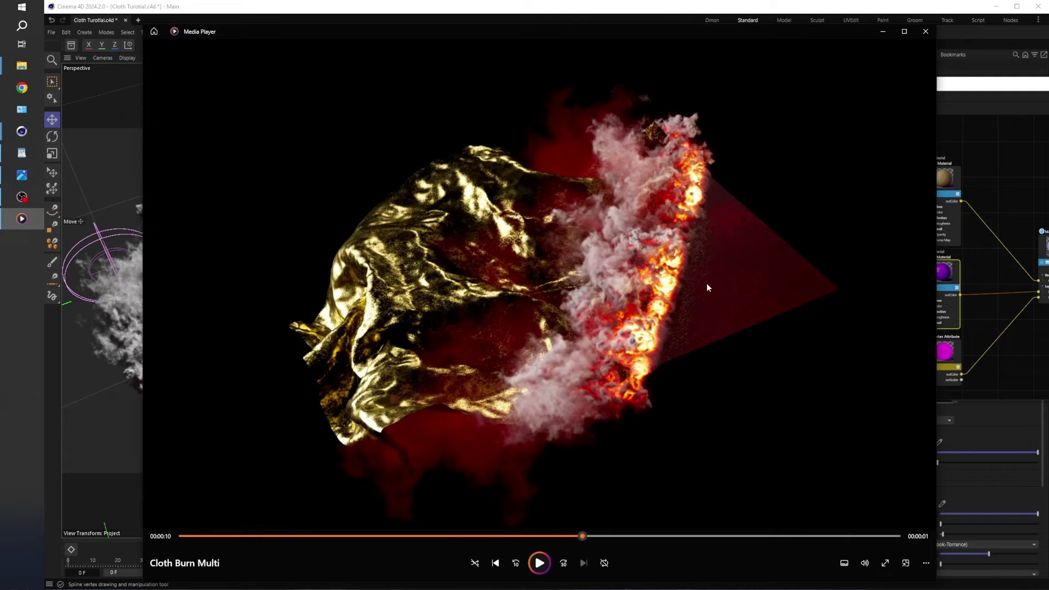
drag(587, 538, 825, 486)
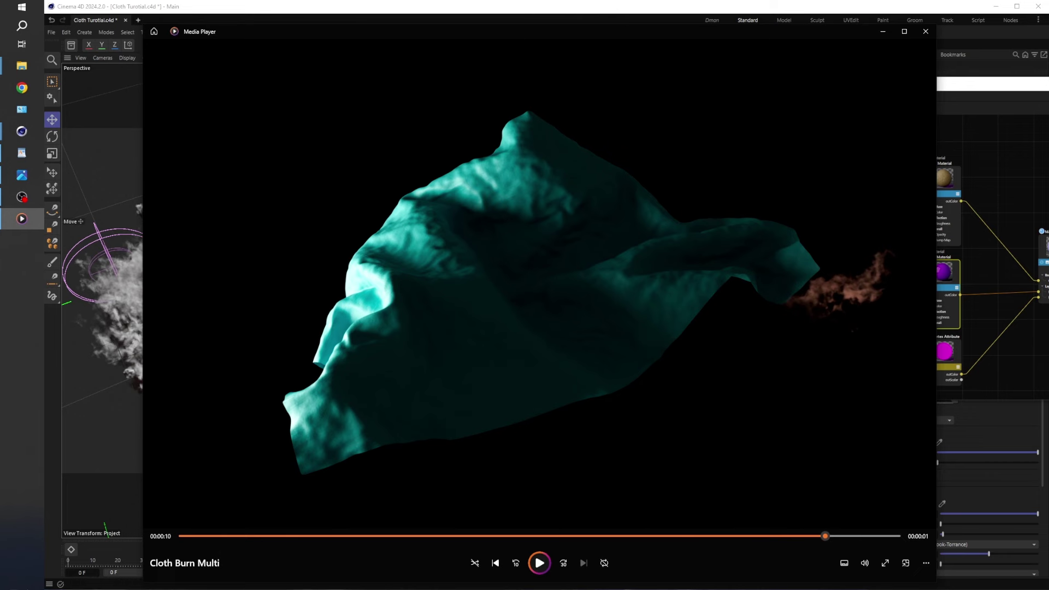
key(alt+Tab)
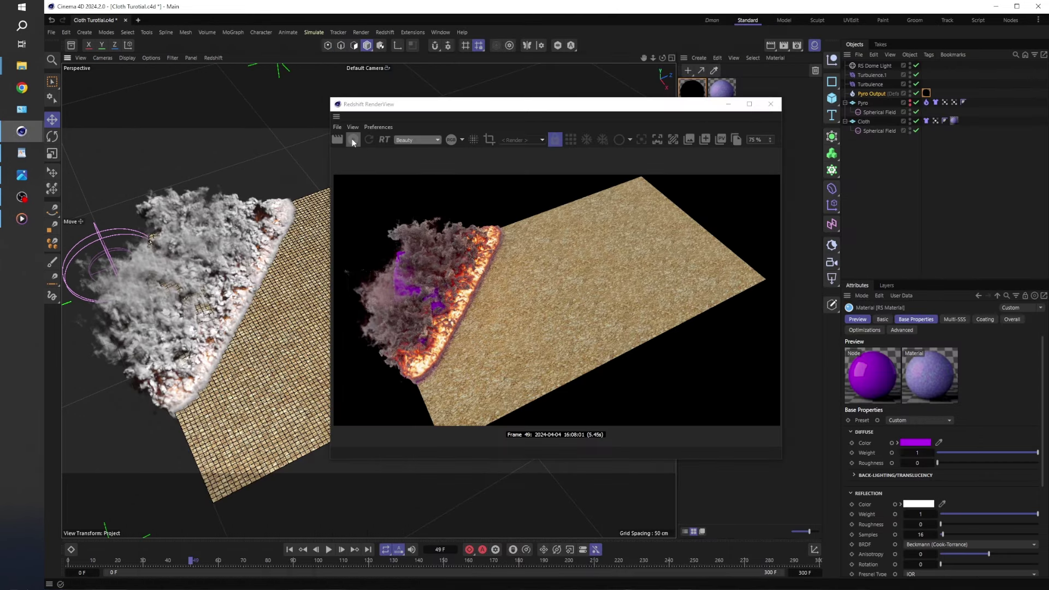